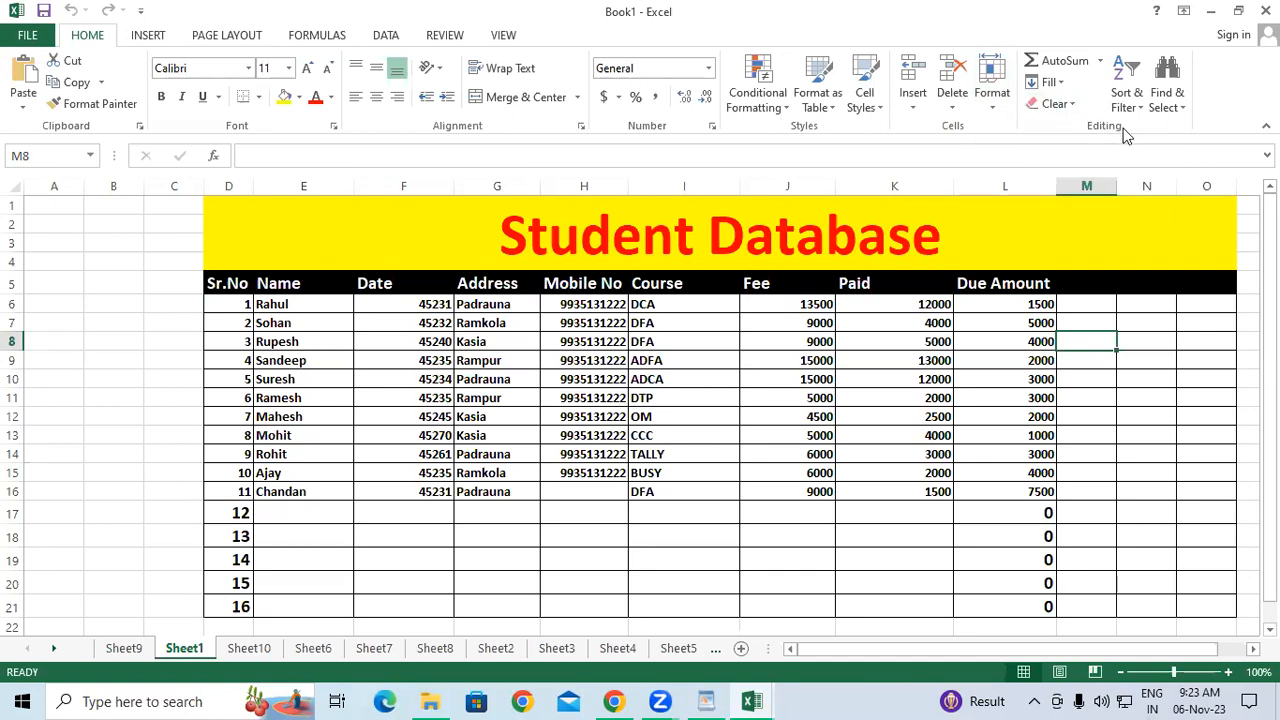
Browse the fill and cell-format option lists, closing them without choosing anything.
click(1049, 82)
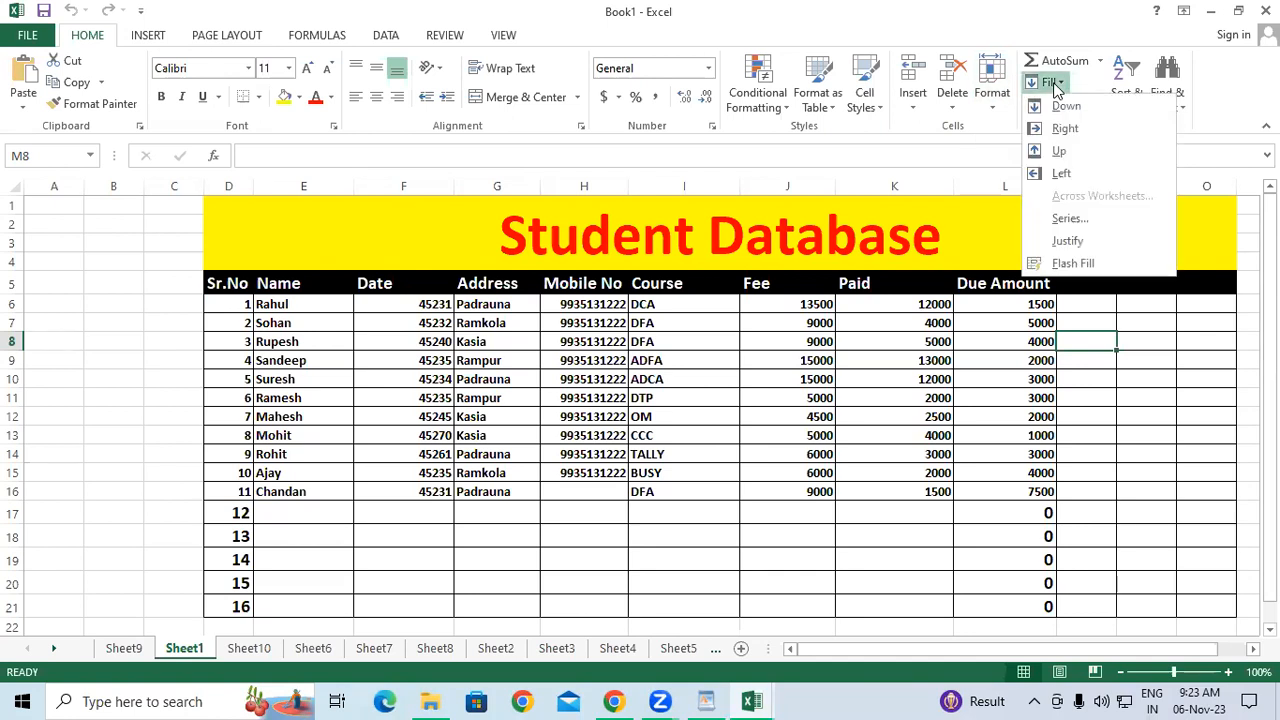
click(1003, 140)
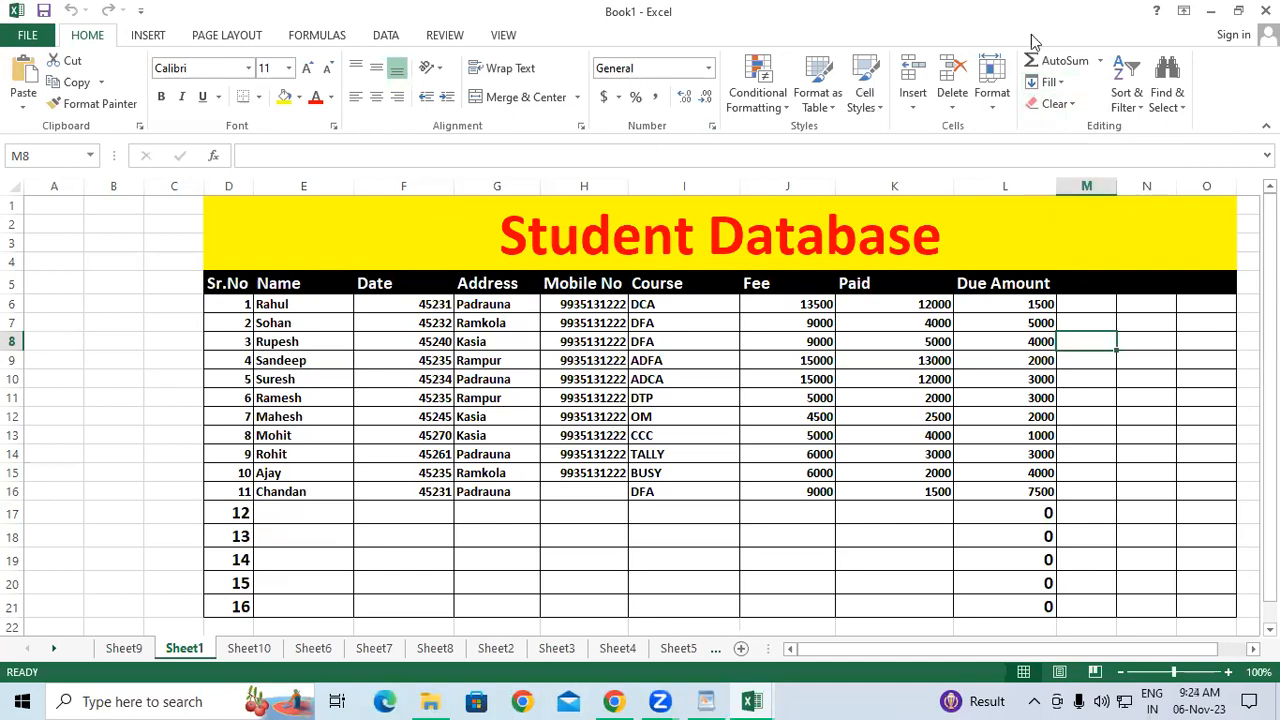
click(992, 110)
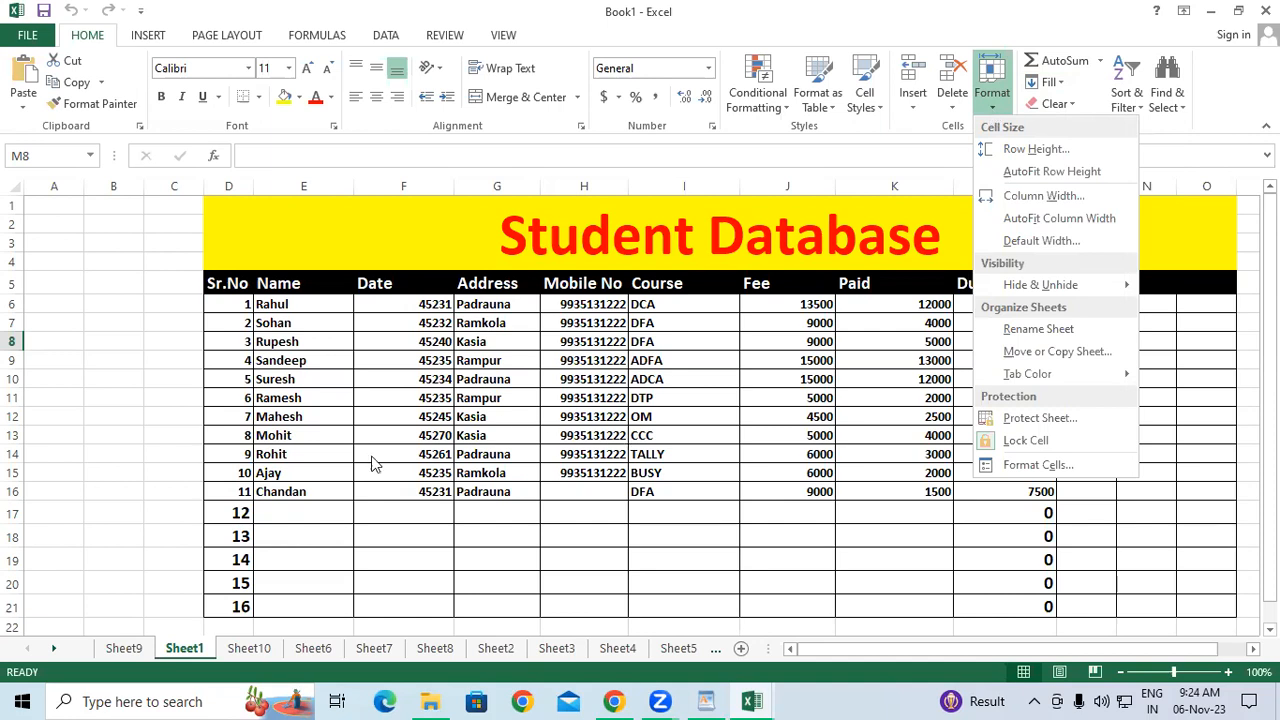
click(302, 503)
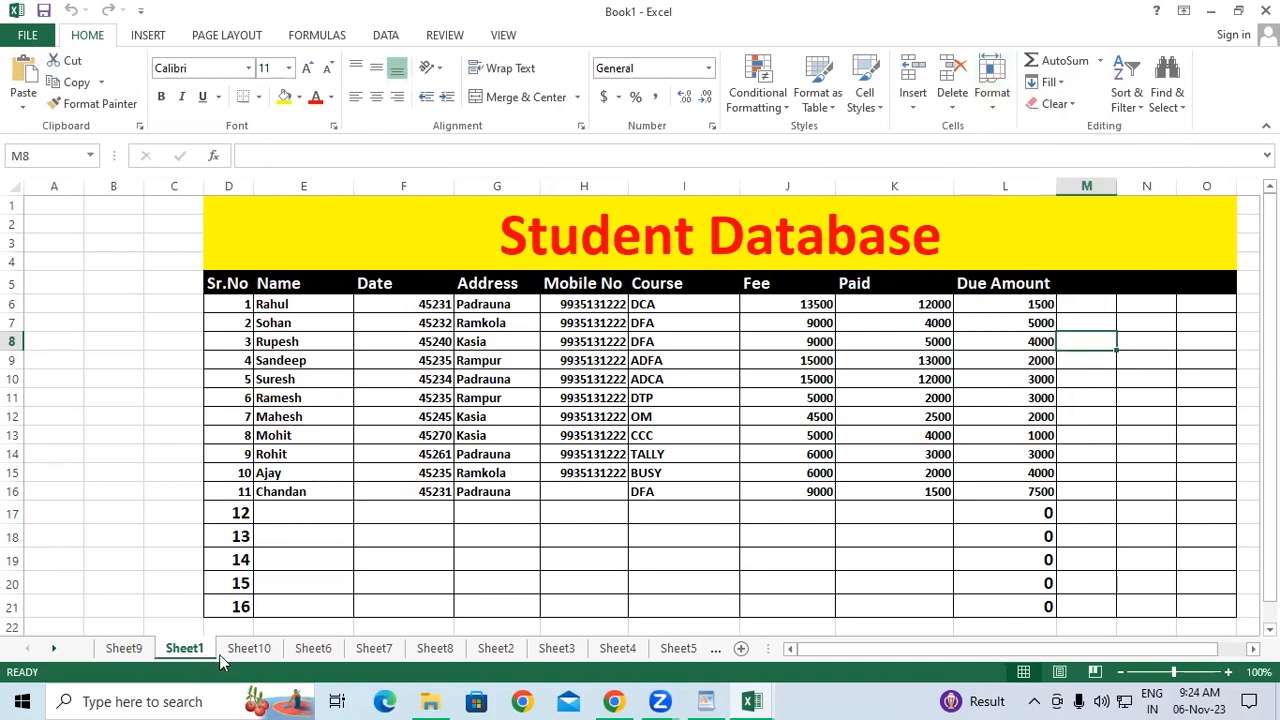
On Sheet10, enter P in A2 and A in A3.
click(249, 648)
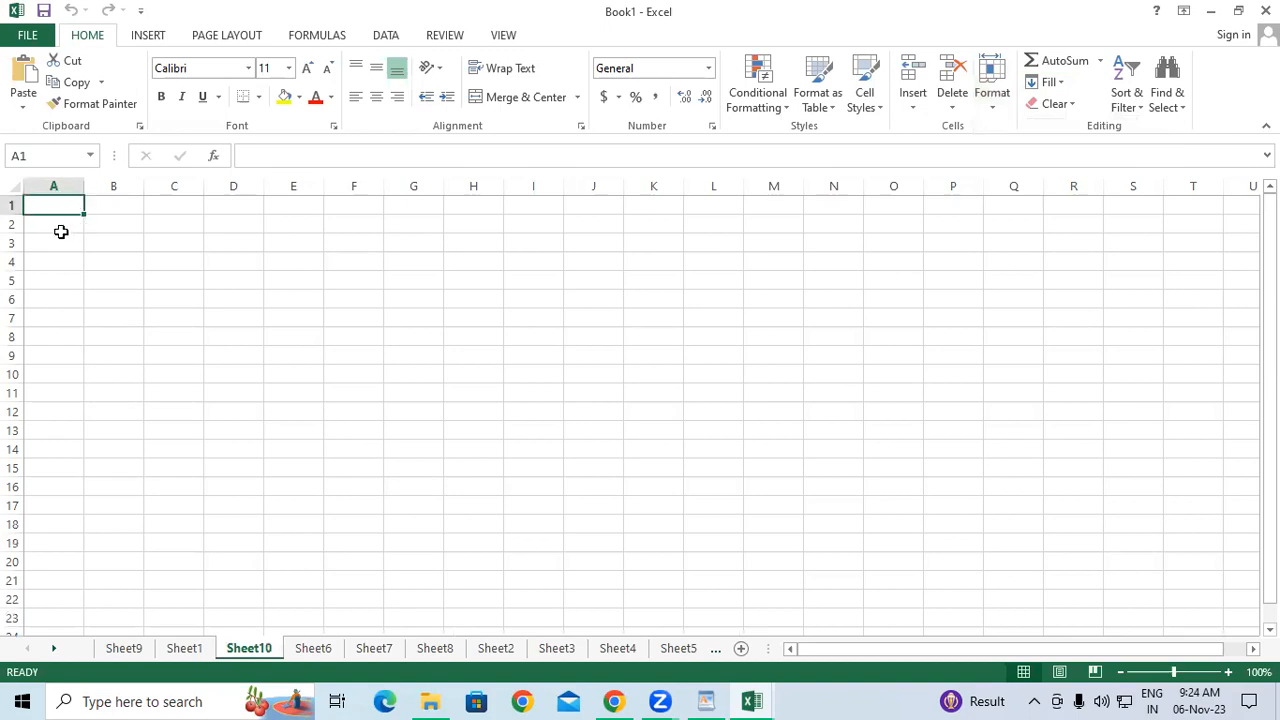
click(50, 224)
text(P)
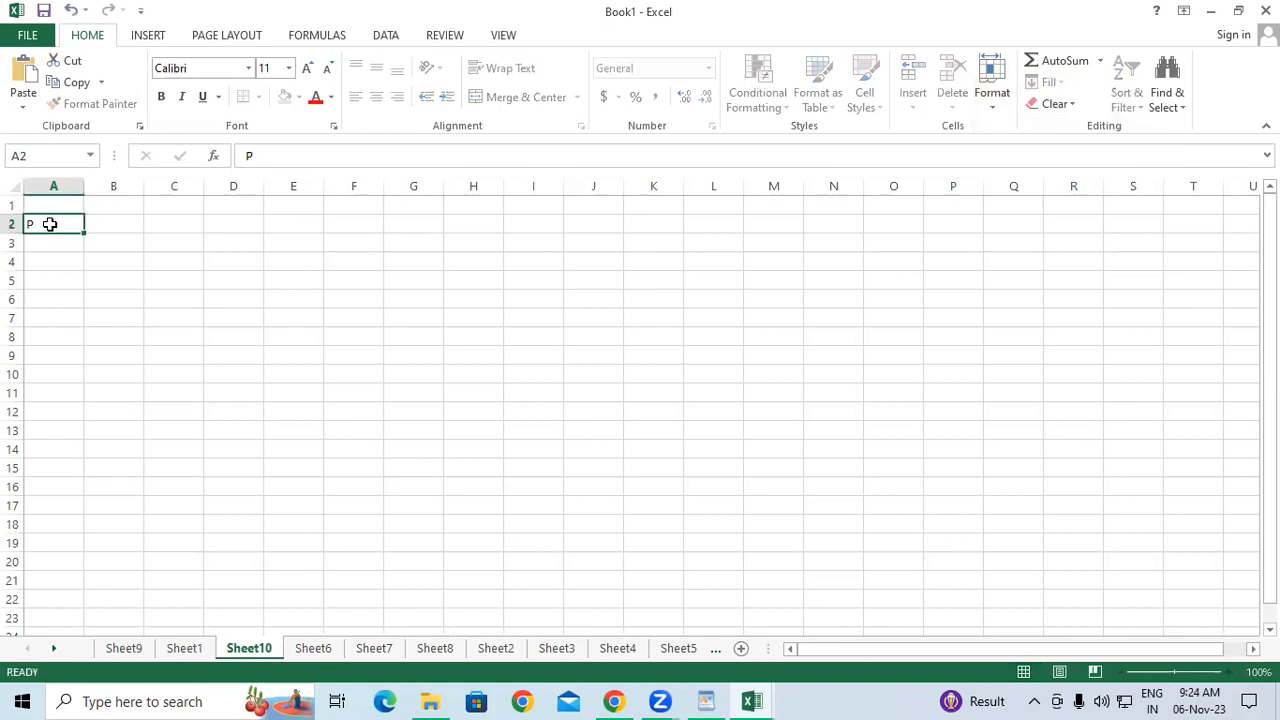
key(Return)
text(A)
key(Return)
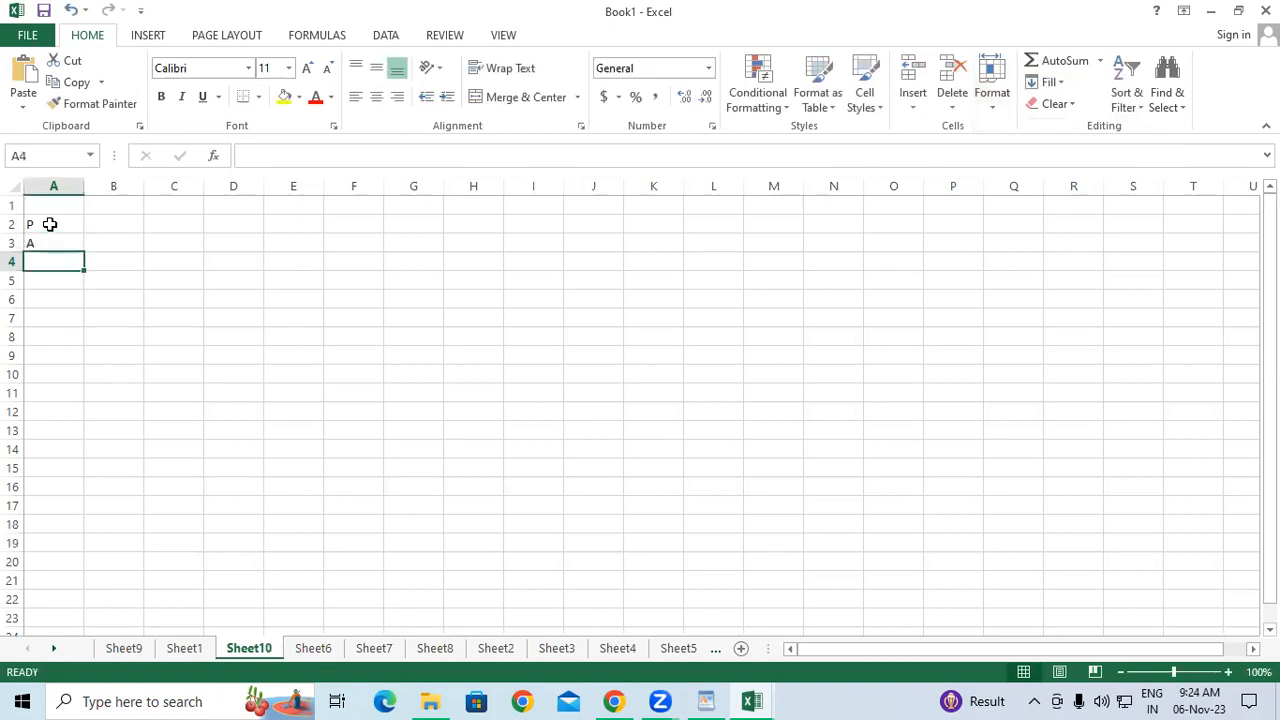
Drag-fill the letter list from A2:A3 down to row 19 and across to column L.
drag(49, 224, 766, 526)
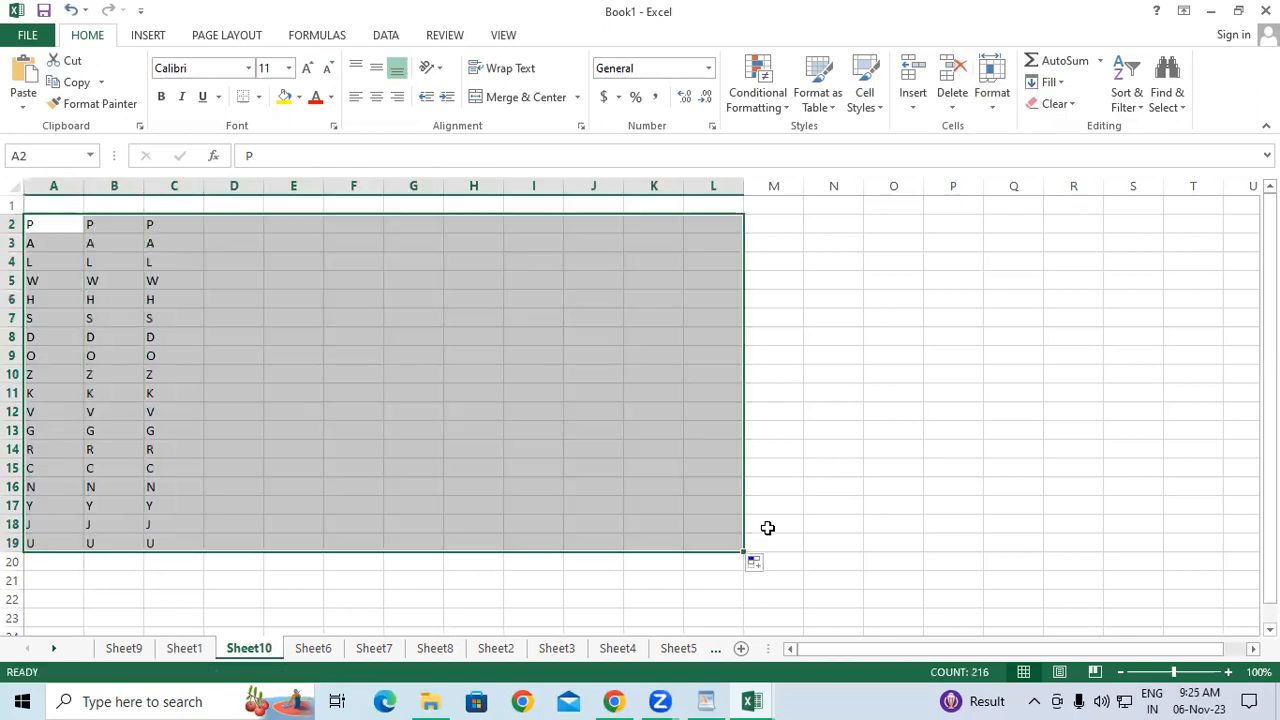
click(823, 319)
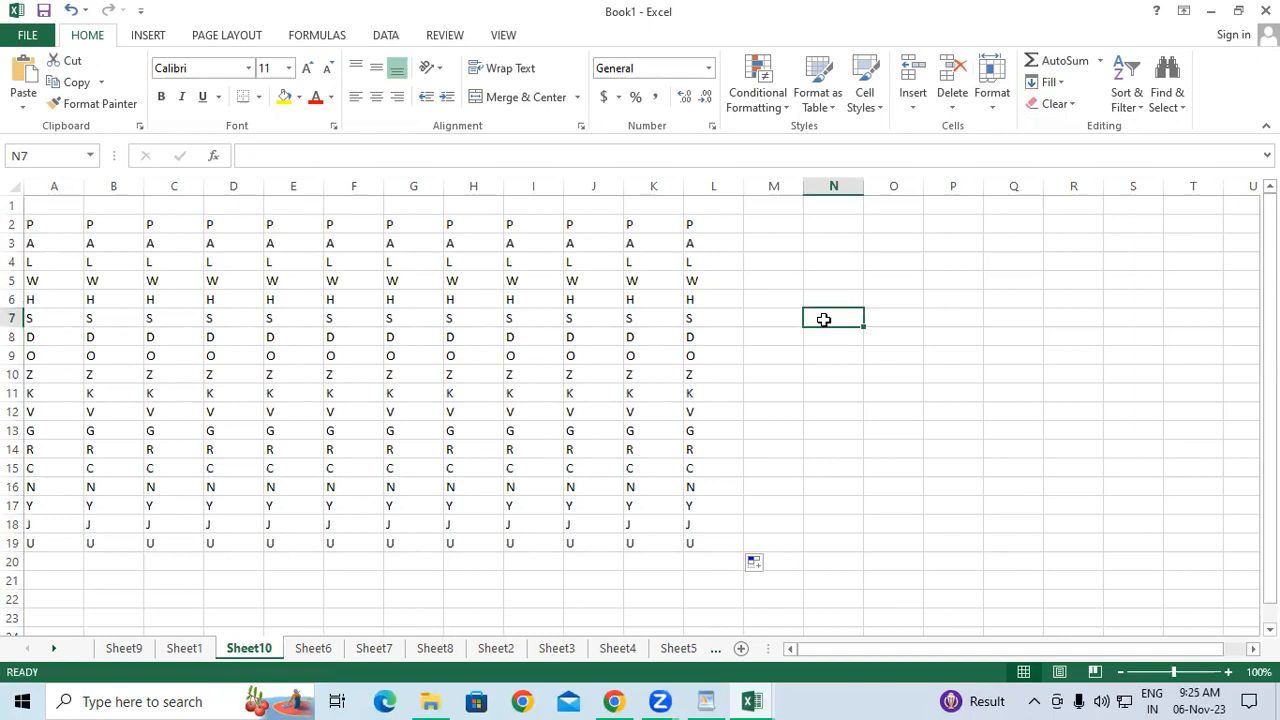
click(174, 247)
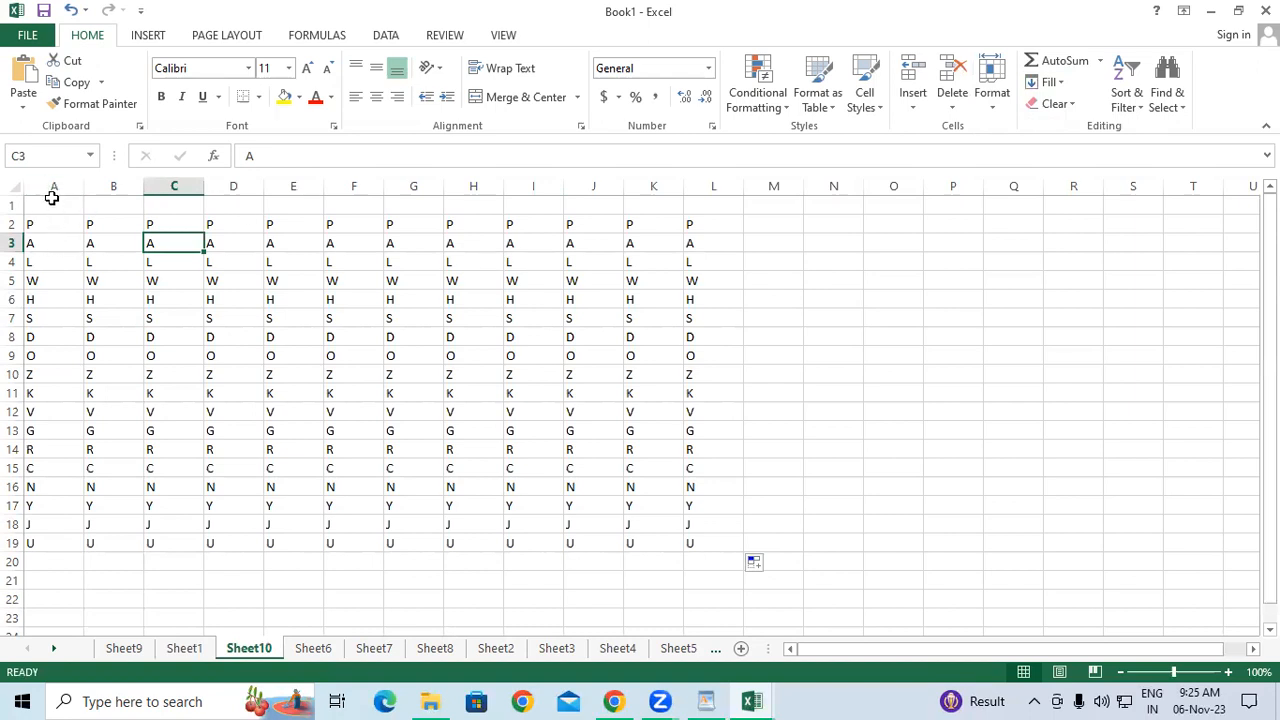
drag(40, 189, 731, 190)
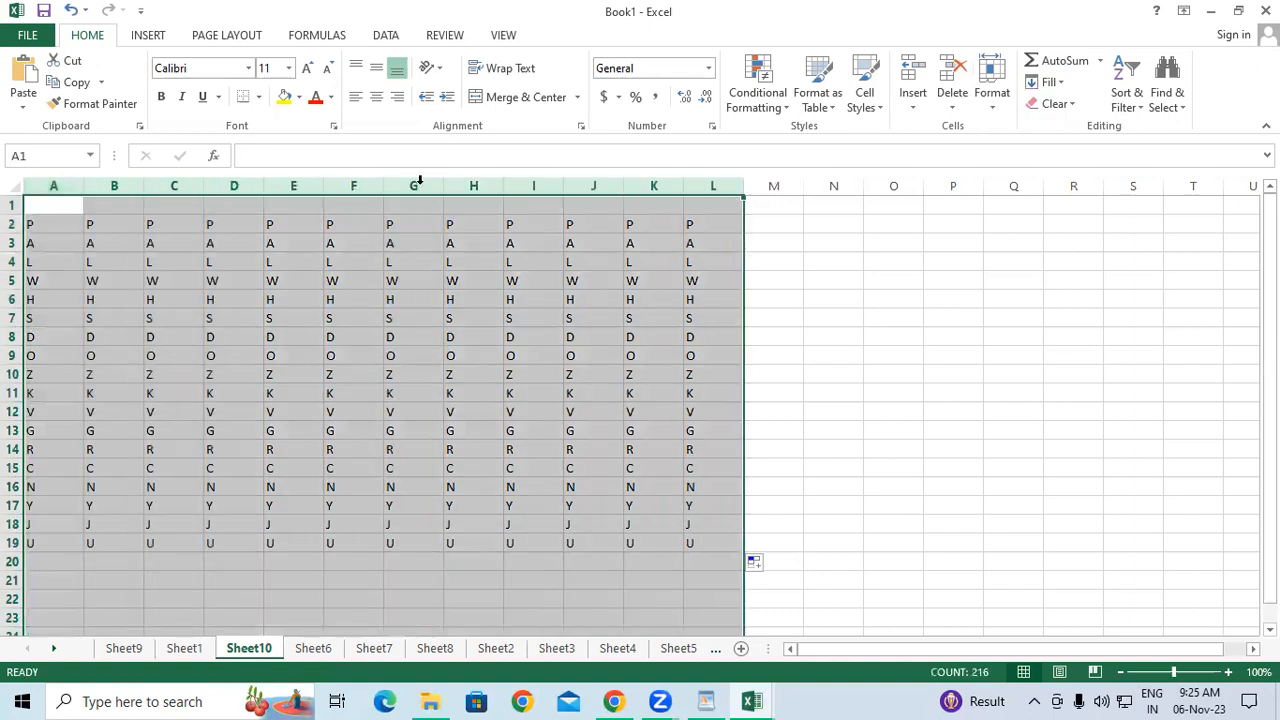
double_click(324, 186)
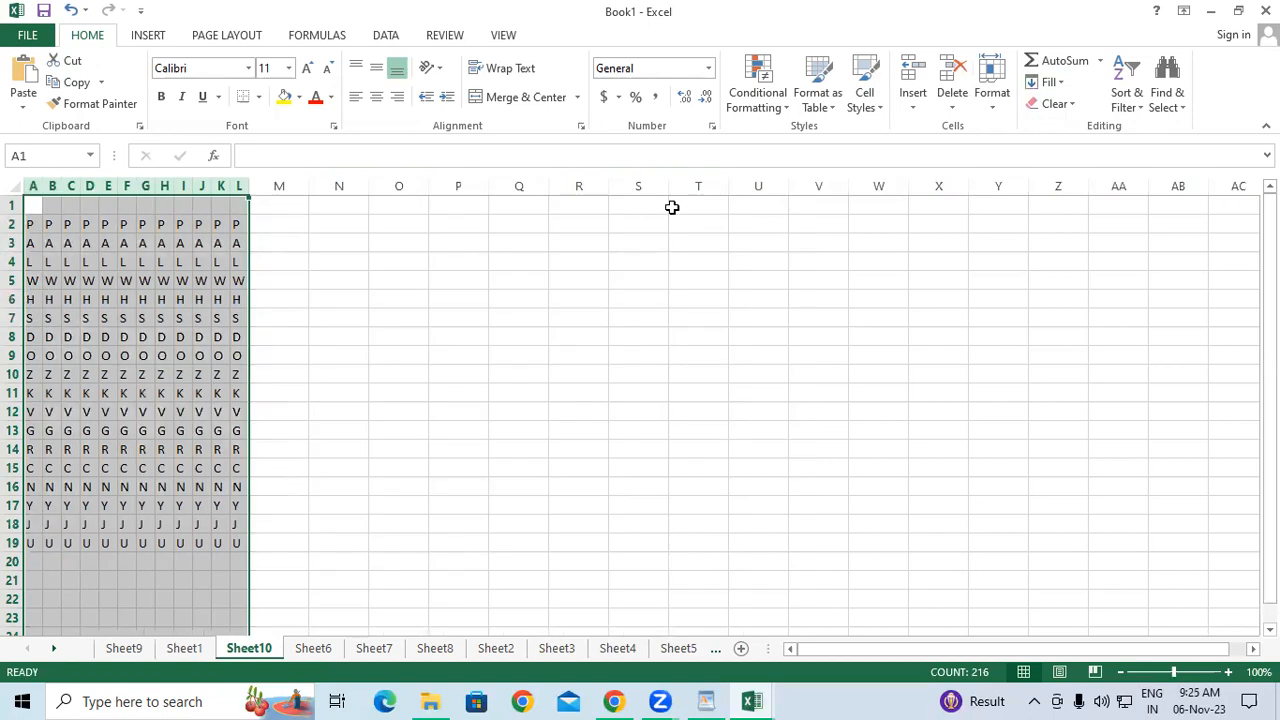
key(ctrl+z)
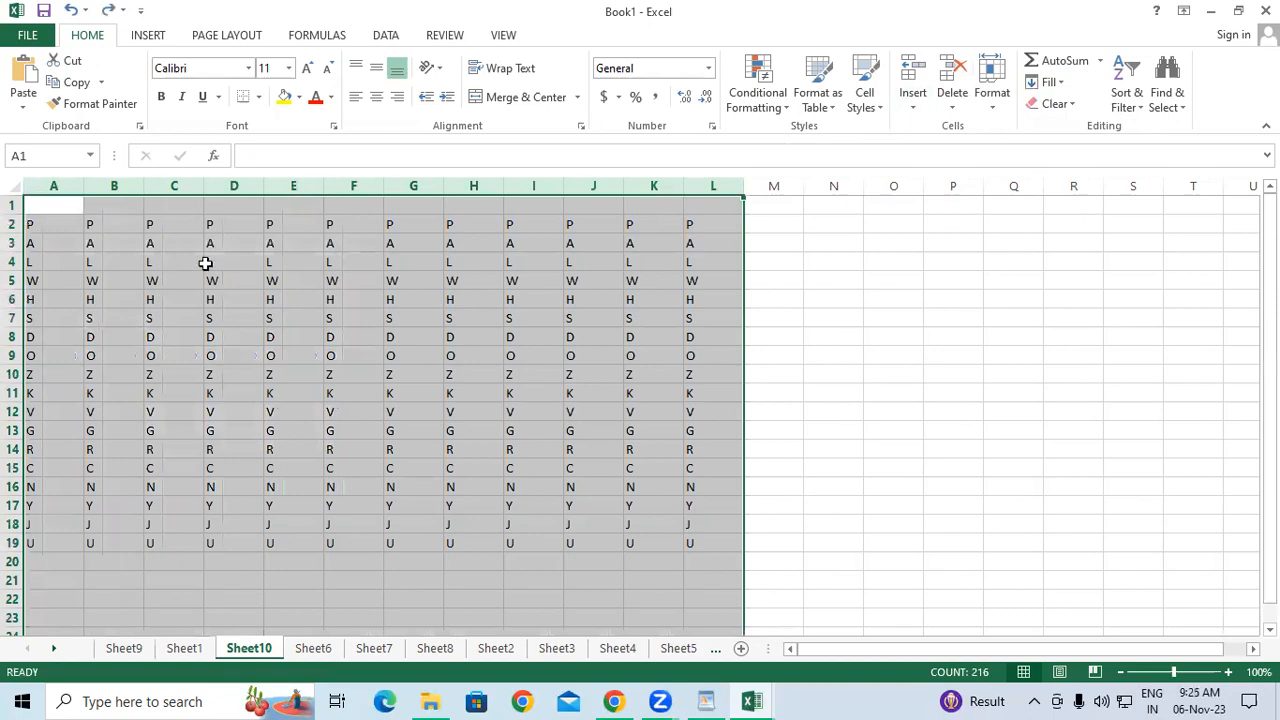
click(991, 108)
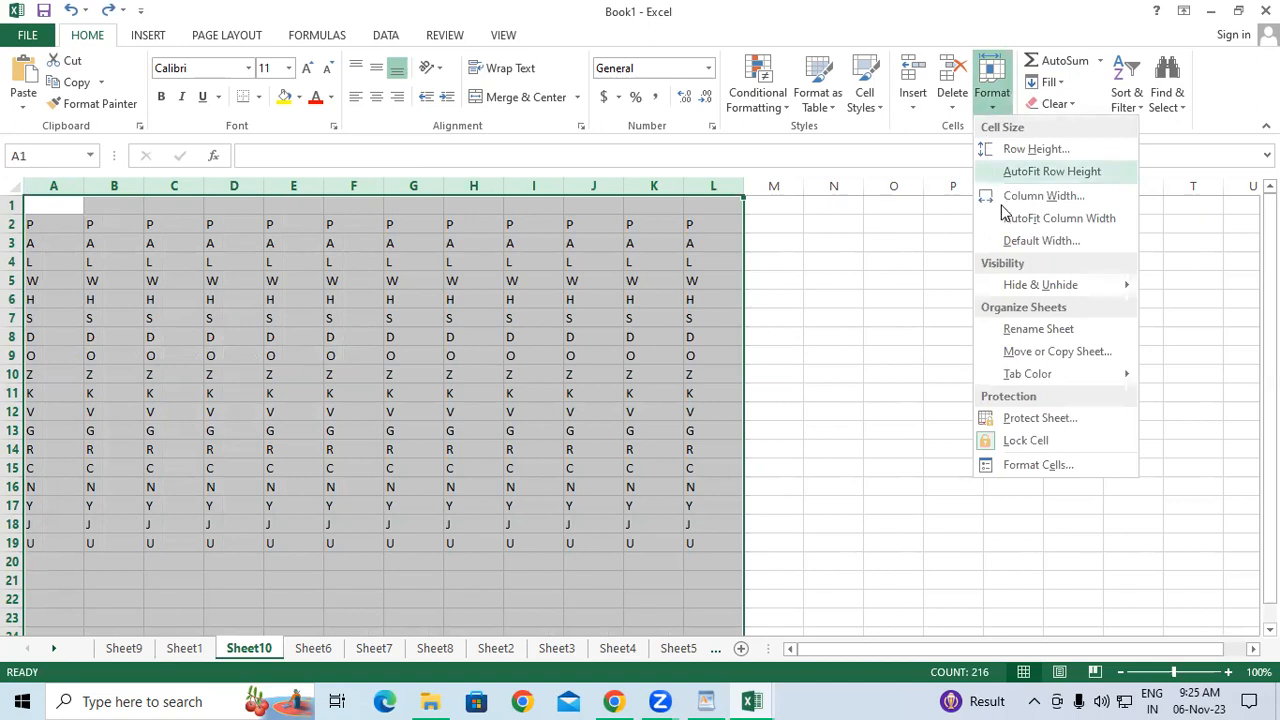
click(1096, 217)
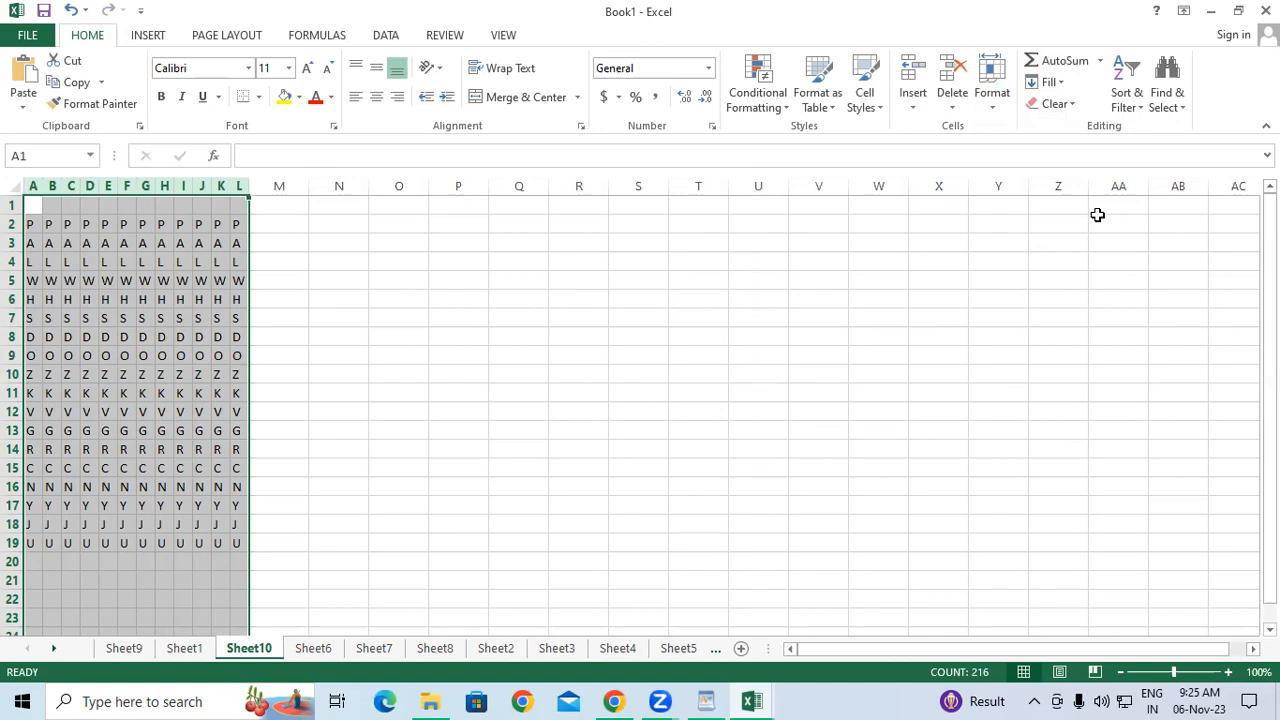
key(ctrl+z)
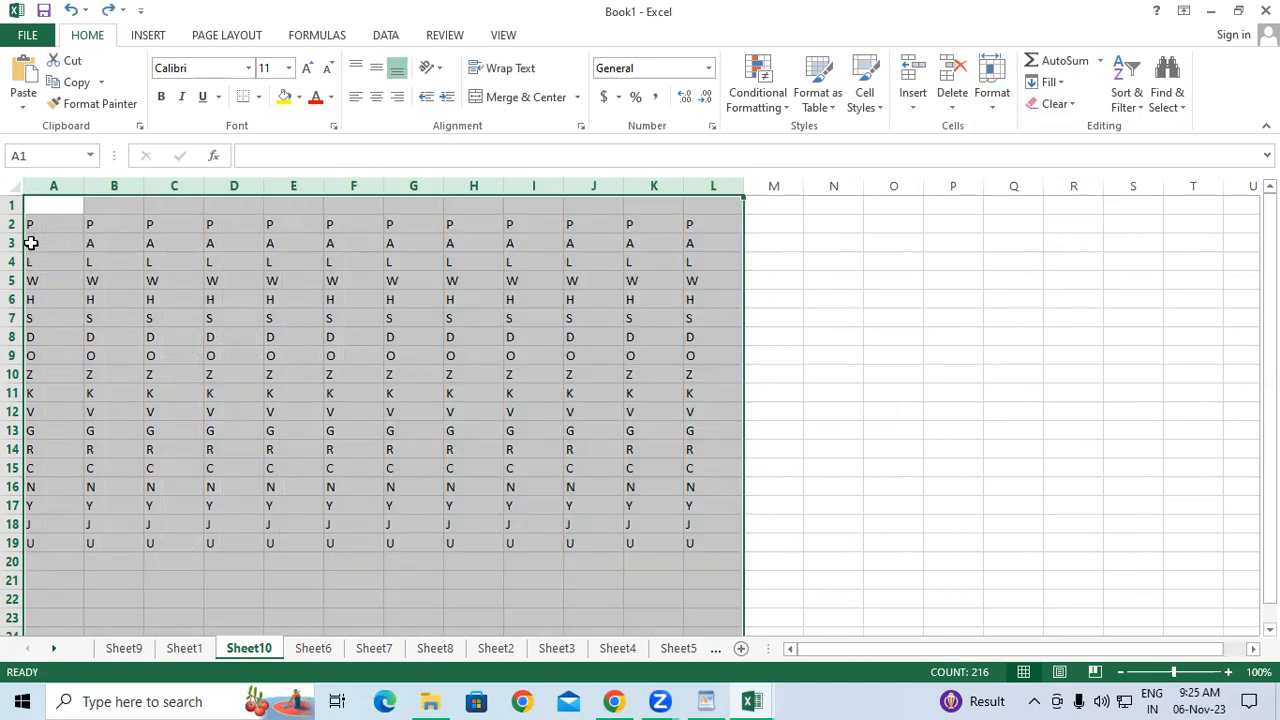
drag(14, 234, 16, 342)
drag(20, 433, 20, 439)
click(473, 305)
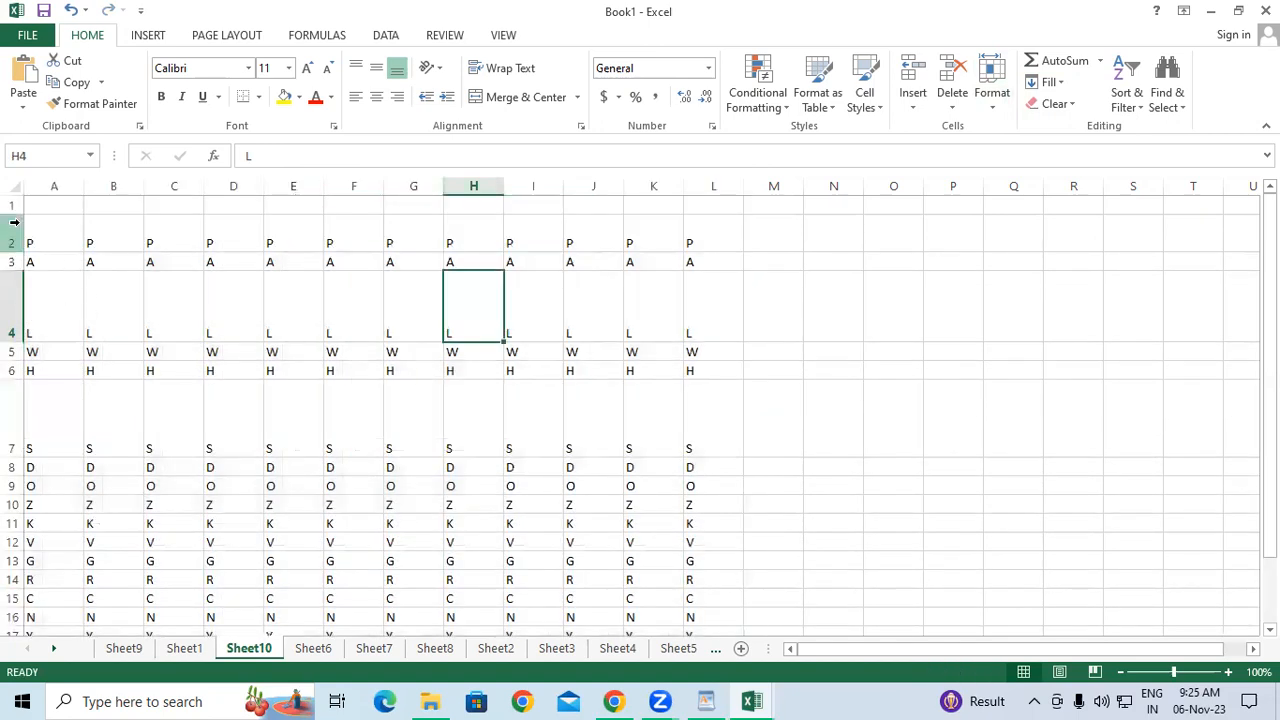
drag(14, 210, 10, 530)
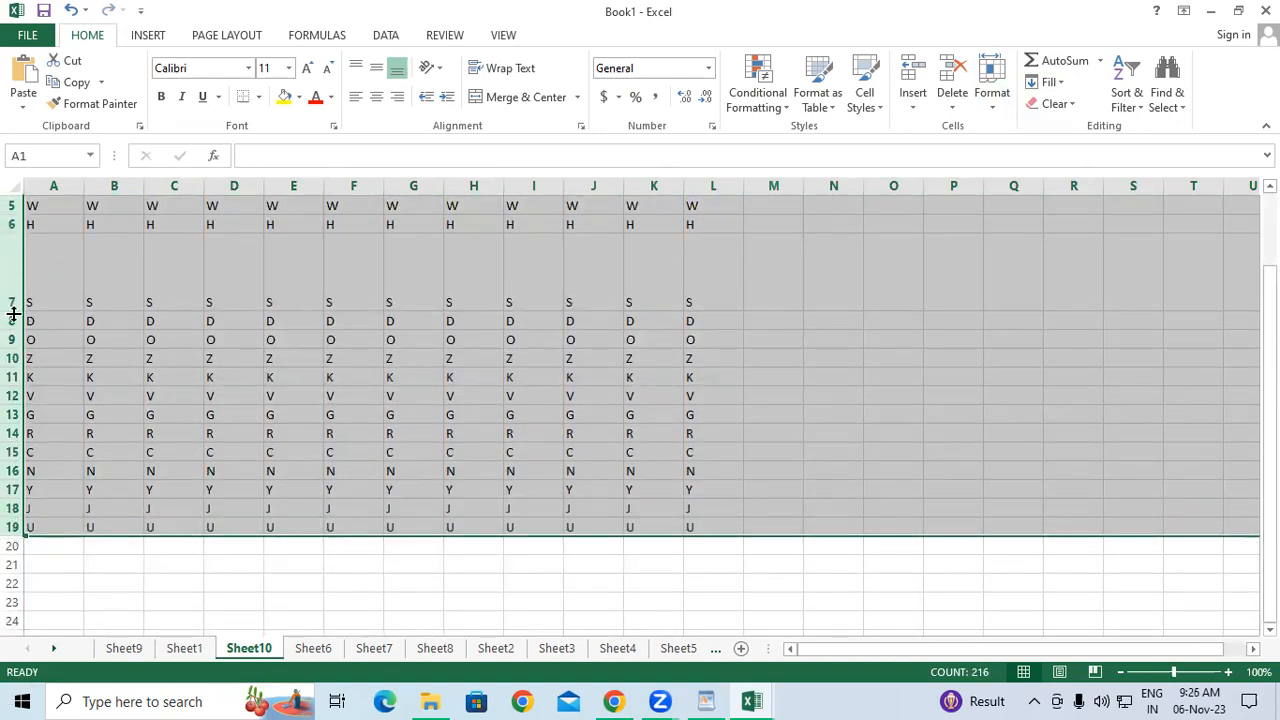
click(984, 104)
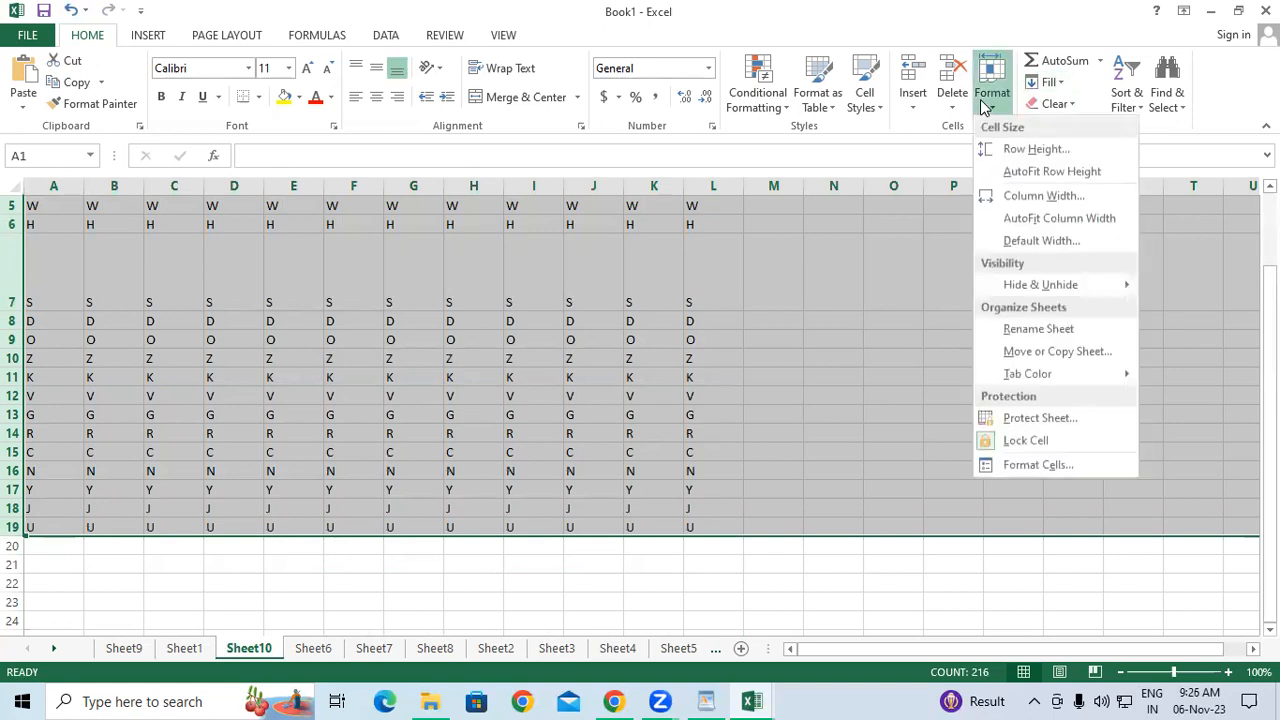
click(1080, 172)
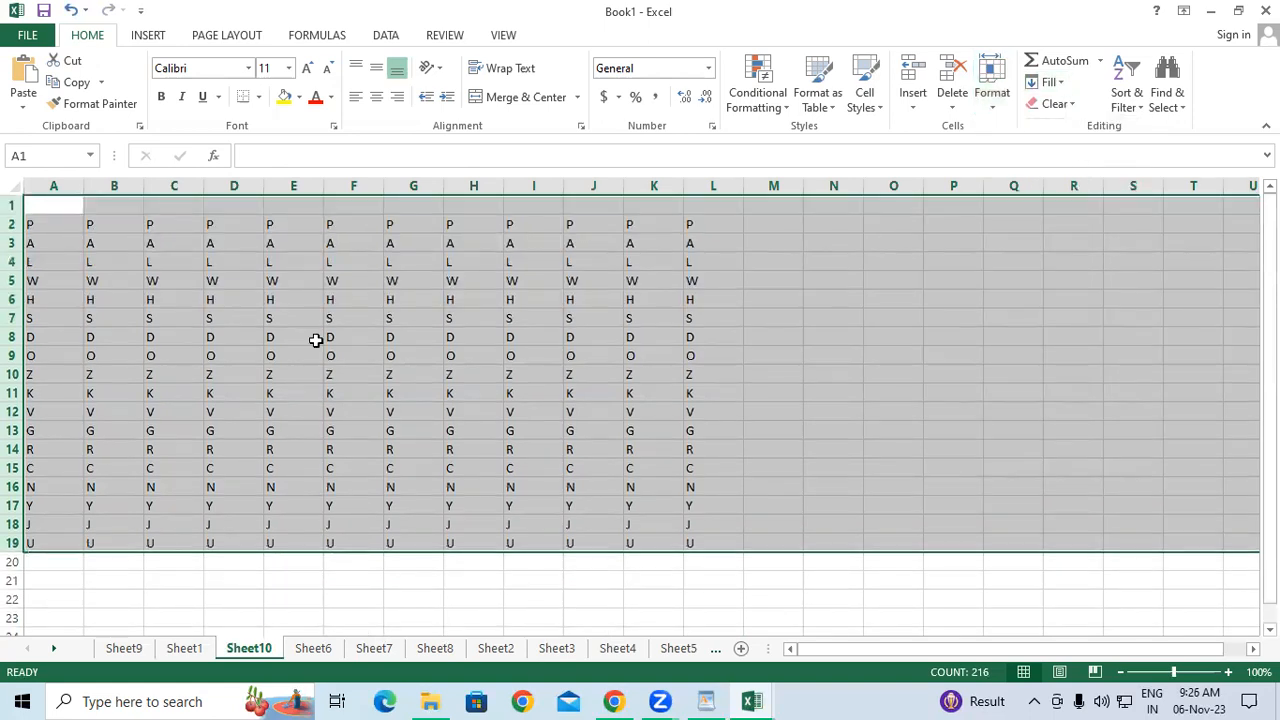
click(368, 342)
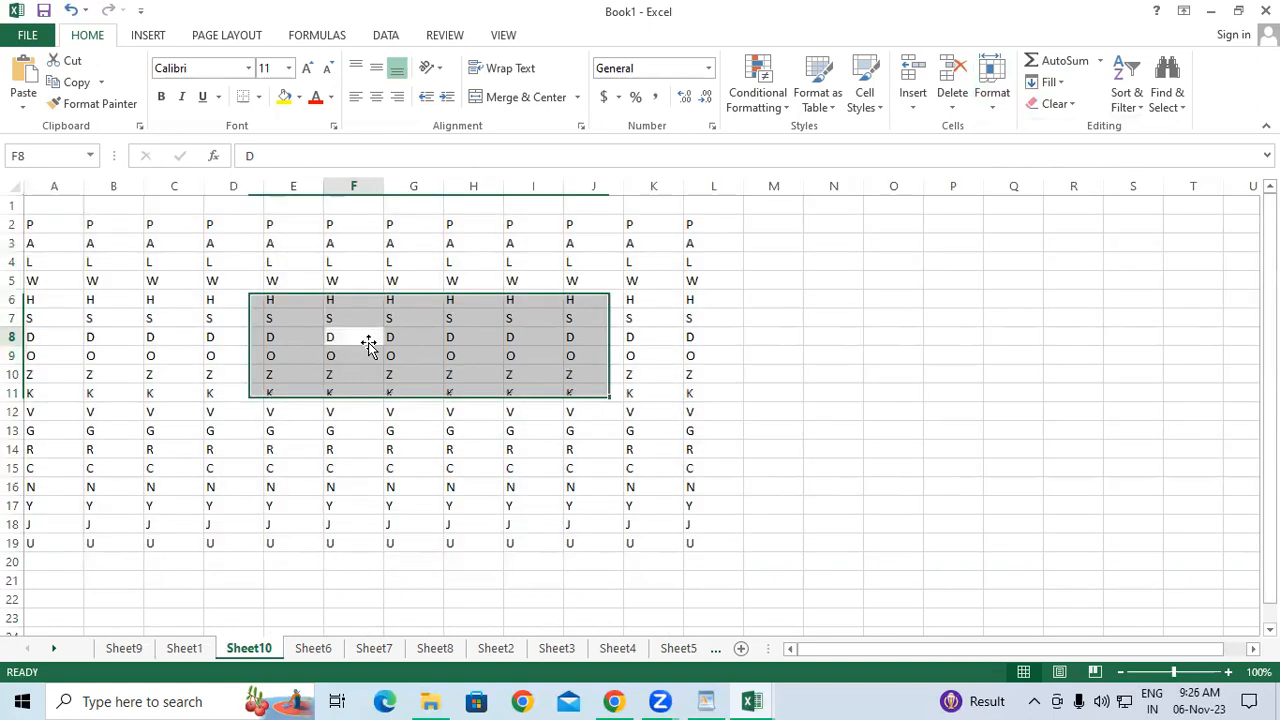
Widen columns B and C by dragging their header borders.
click(105, 189)
drag(144, 187, 310, 186)
click(210, 186)
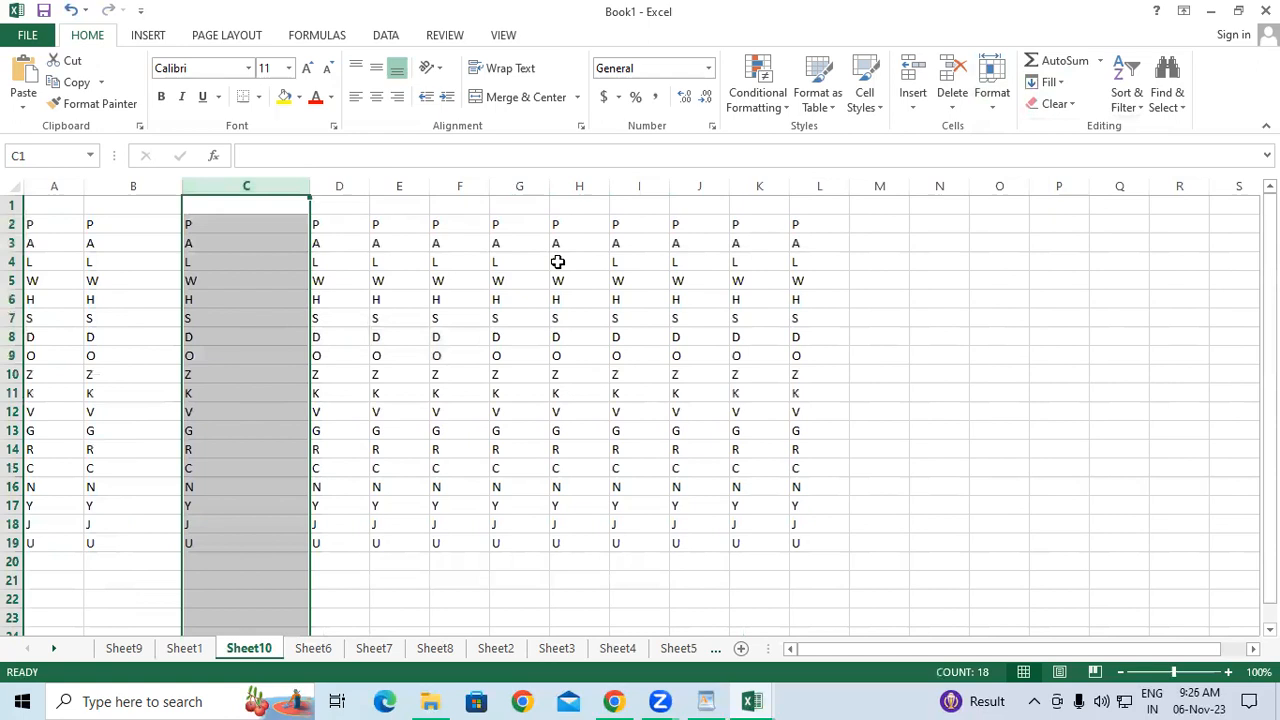
click(557, 262)
Set column D's width from 8.43 to 19 with Format > Column Width.
click(331, 220)
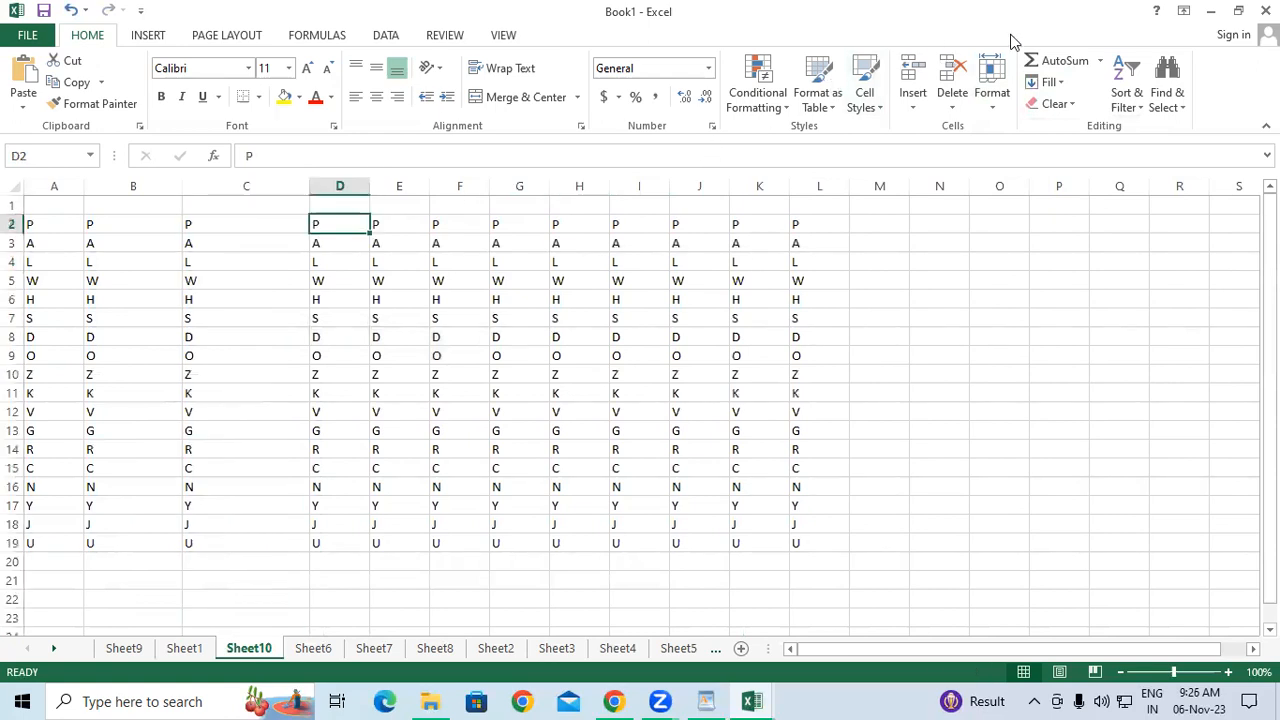
click(985, 115)
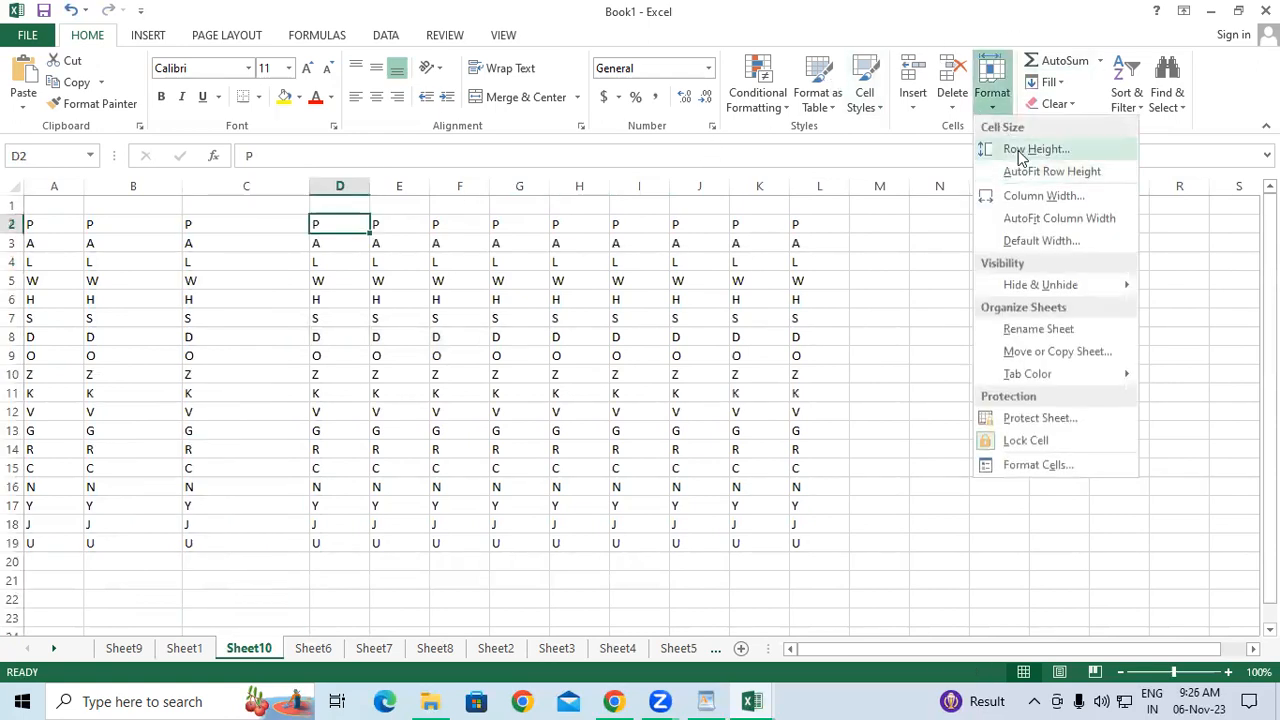
click(1032, 200)
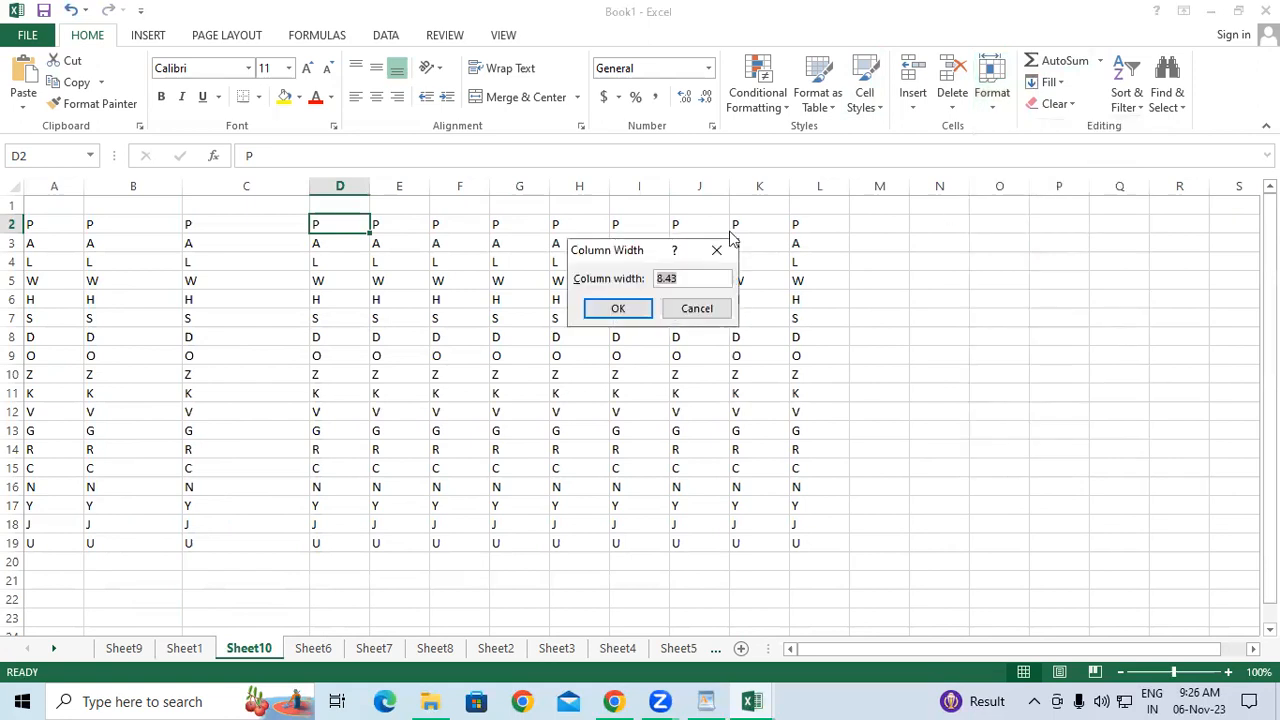
drag(624, 251, 949, 237)
click(1012, 261)
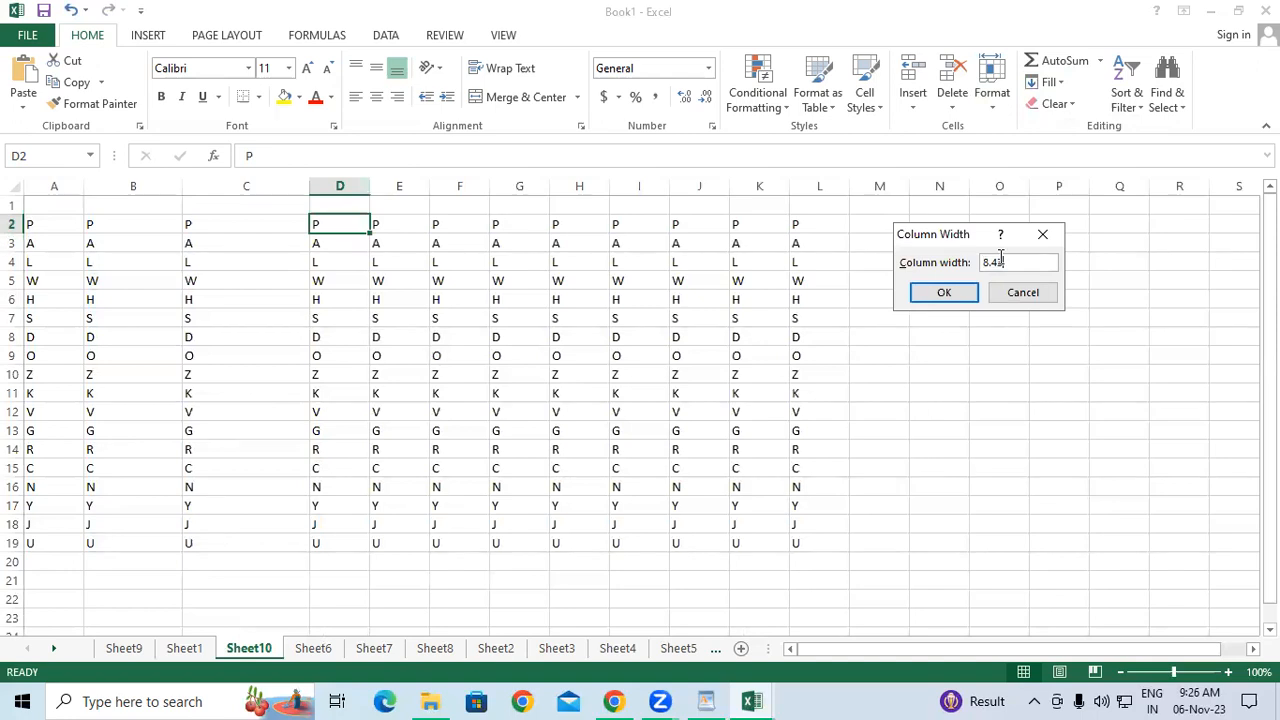
drag(1012, 261, 921, 268)
text(19)
key(Return)
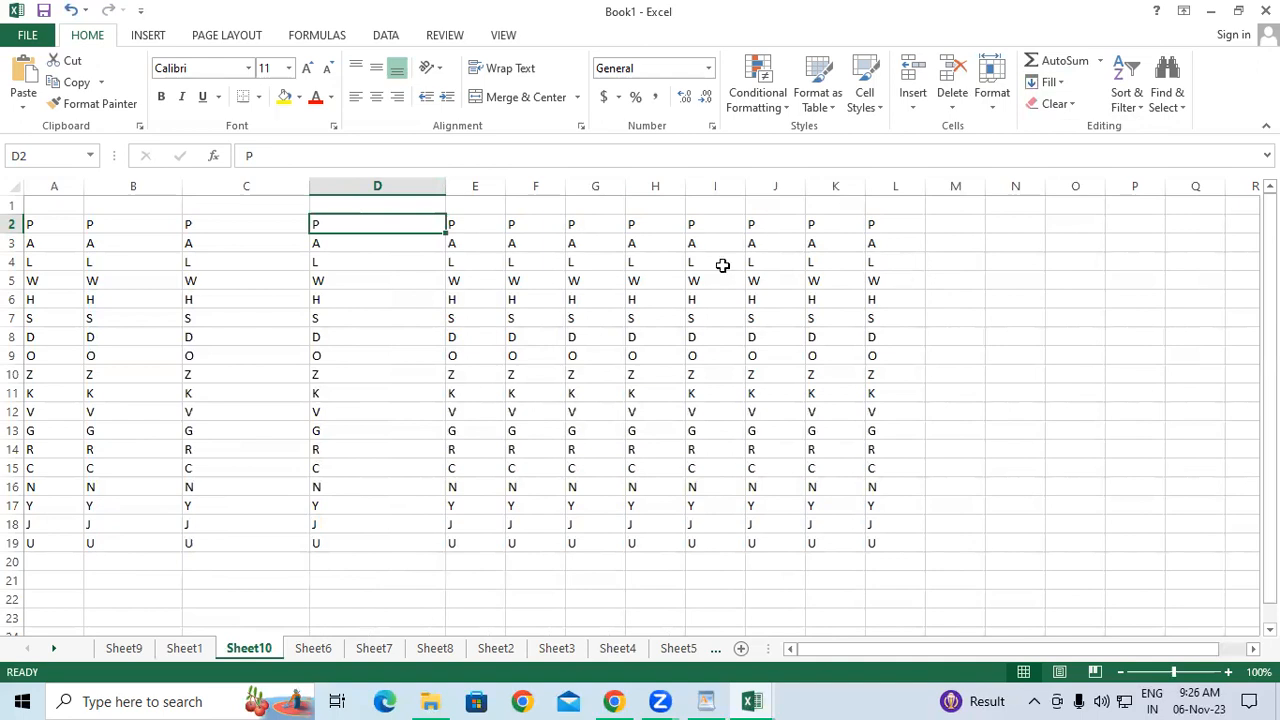
click(133, 250)
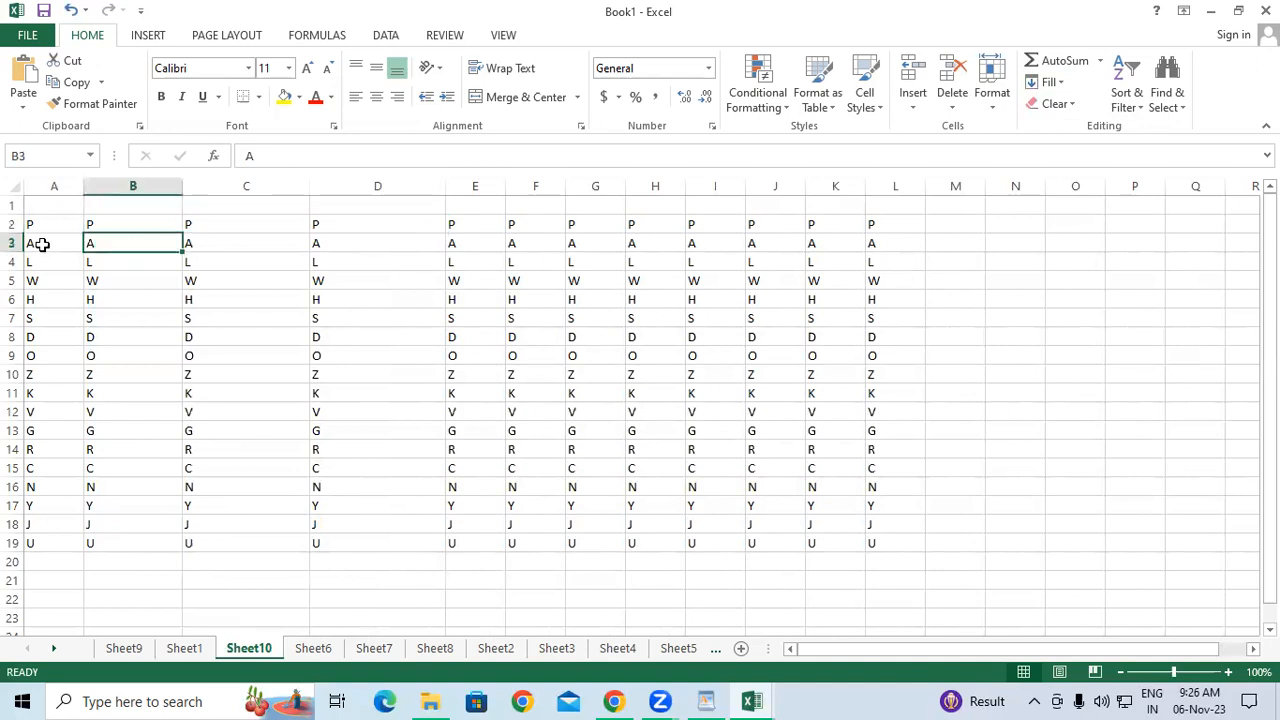
Set row 3's height to 50, then undo twice to restore standard height.
mouse_move(18, 253)
mouse_down()
mouse_move(18, 304)
mouse_move(16, 272)
mouse_up()
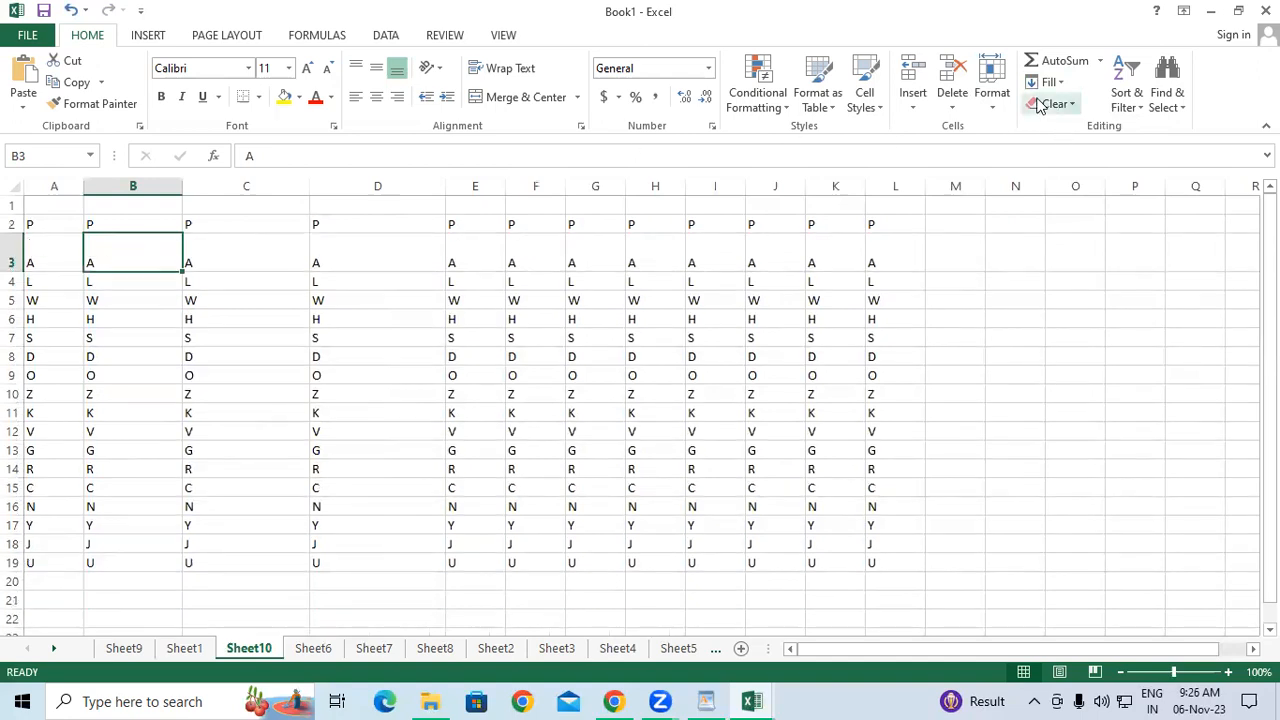
click(993, 100)
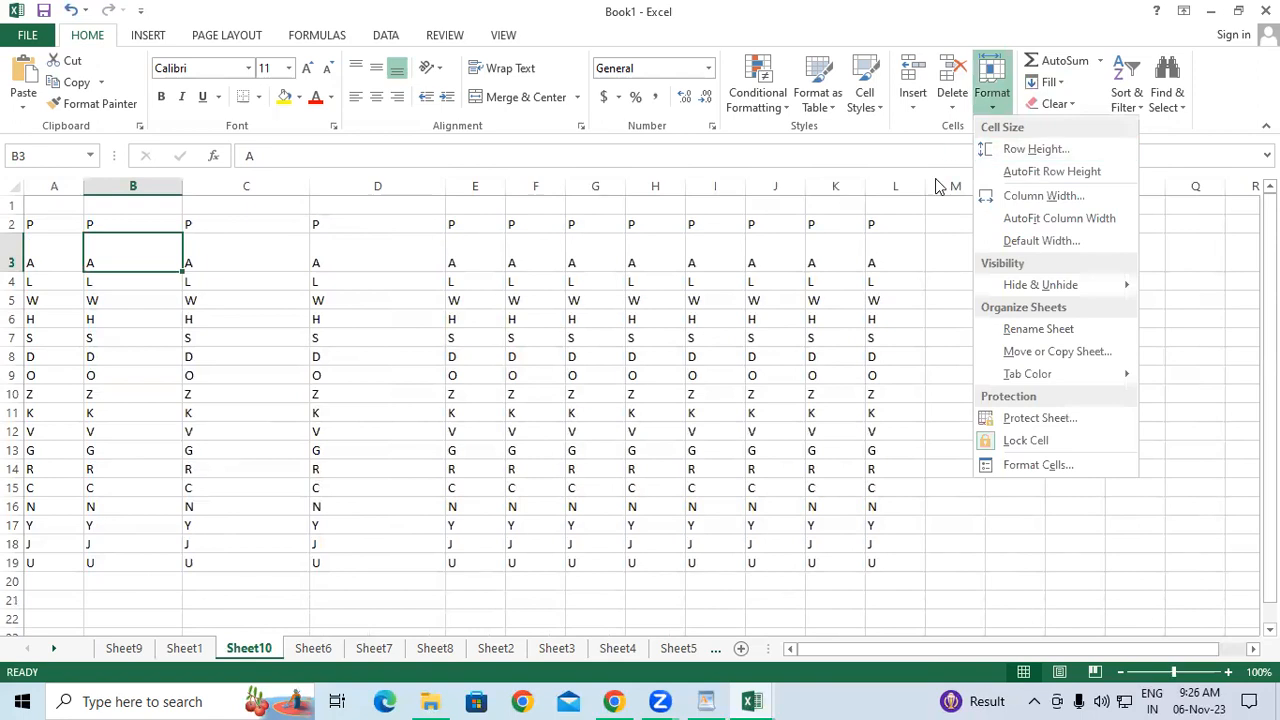
click(1032, 150)
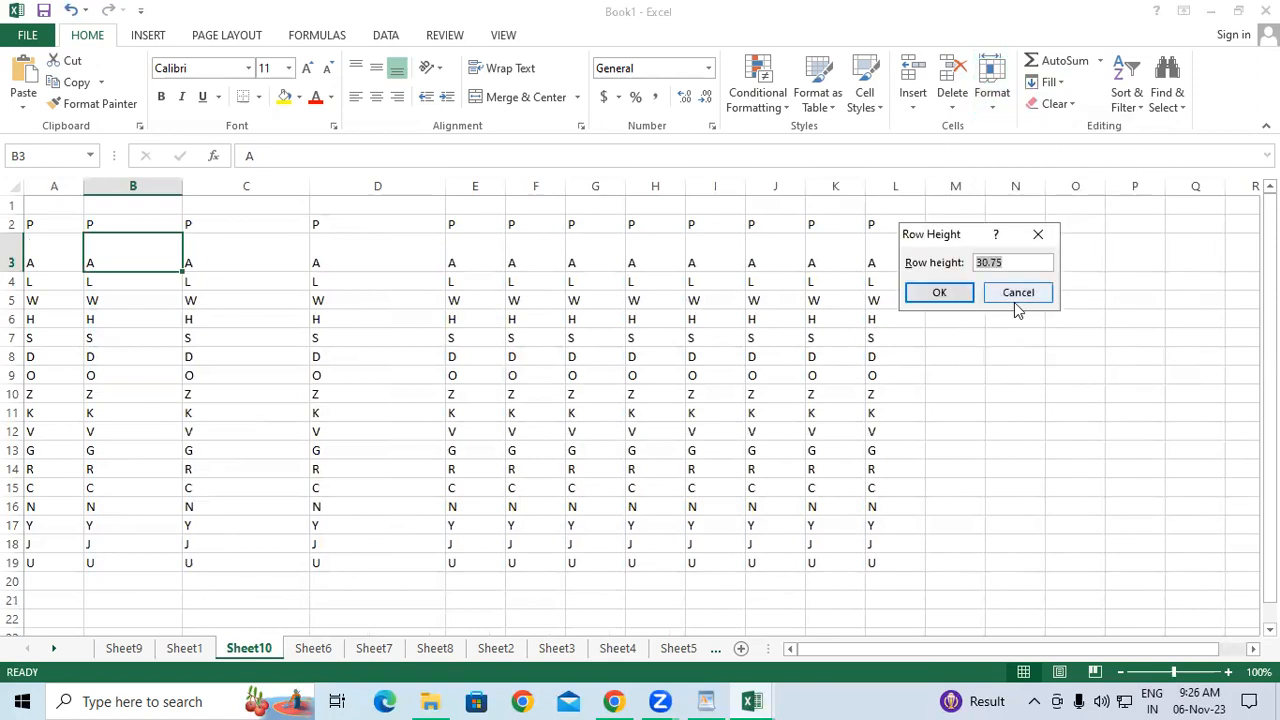
text(50)
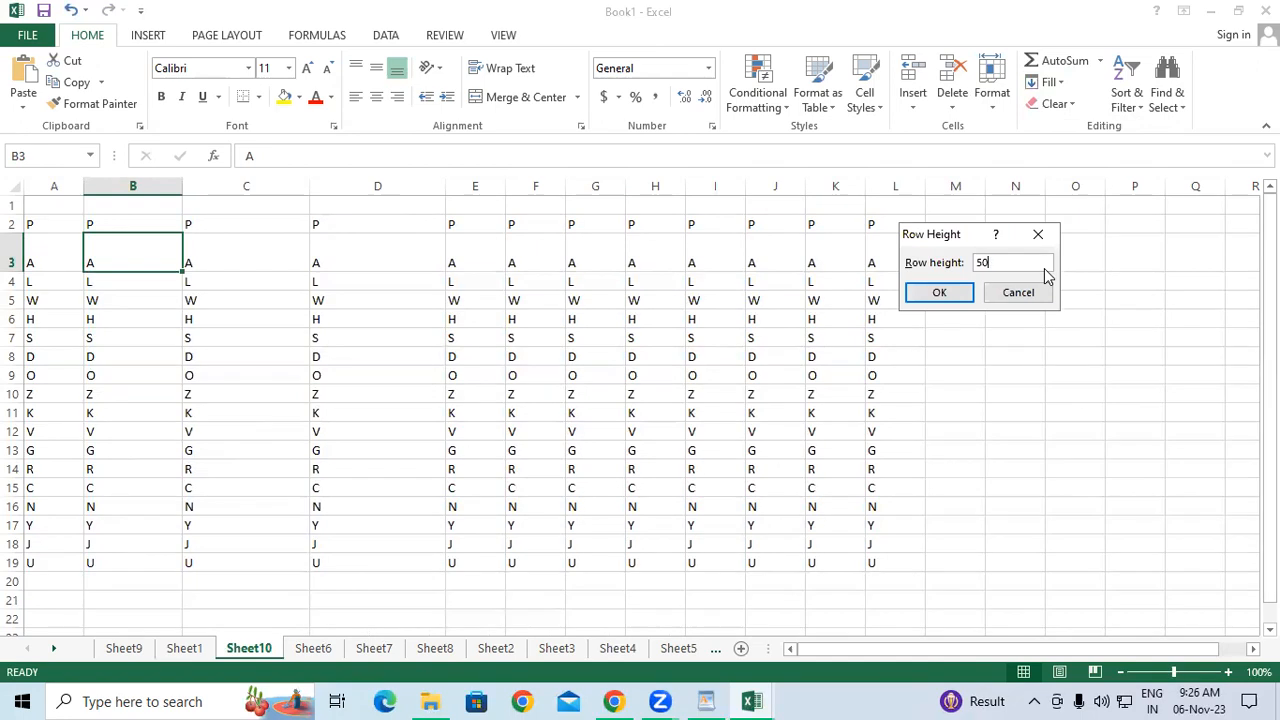
key(Return)
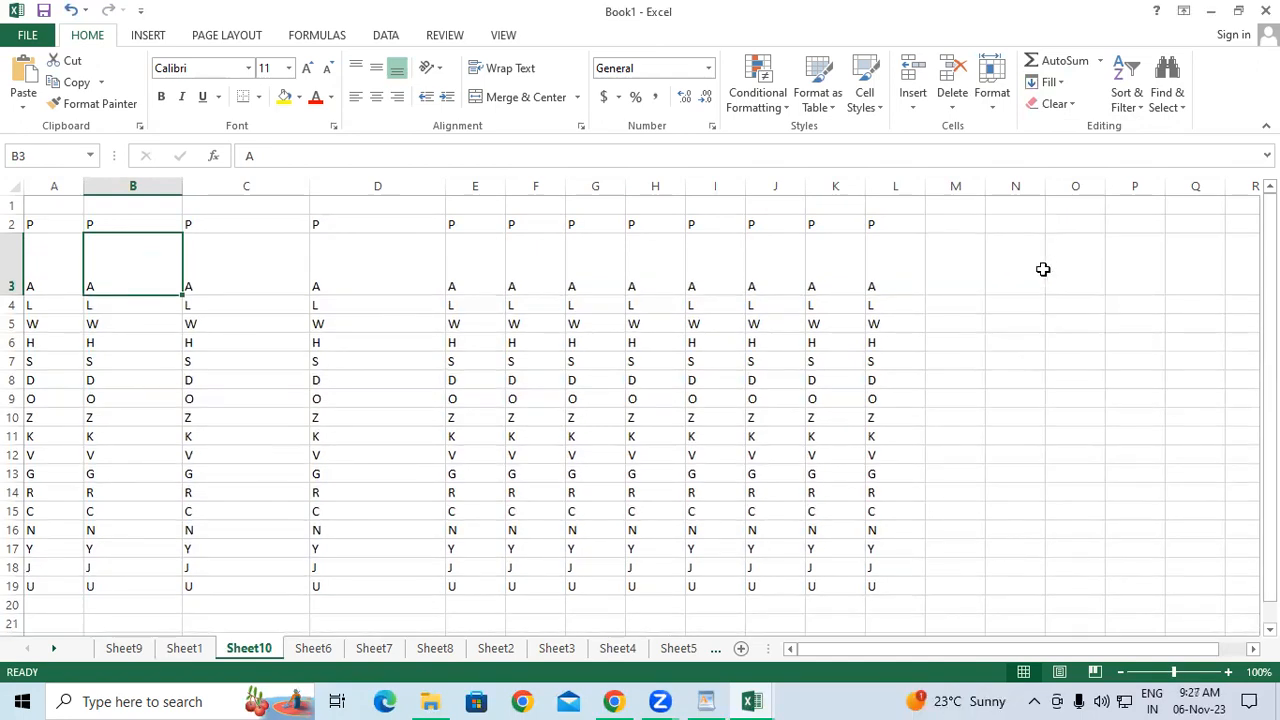
key(ctrl+z)
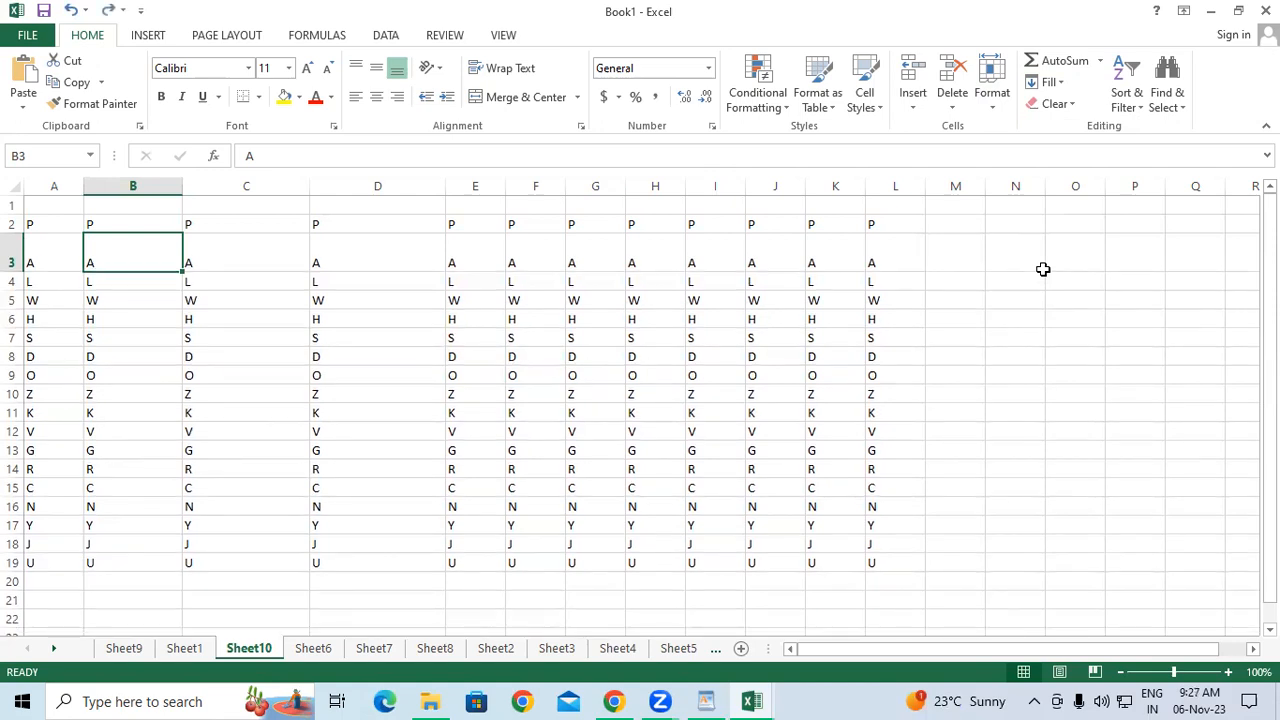
key(ctrl+z)
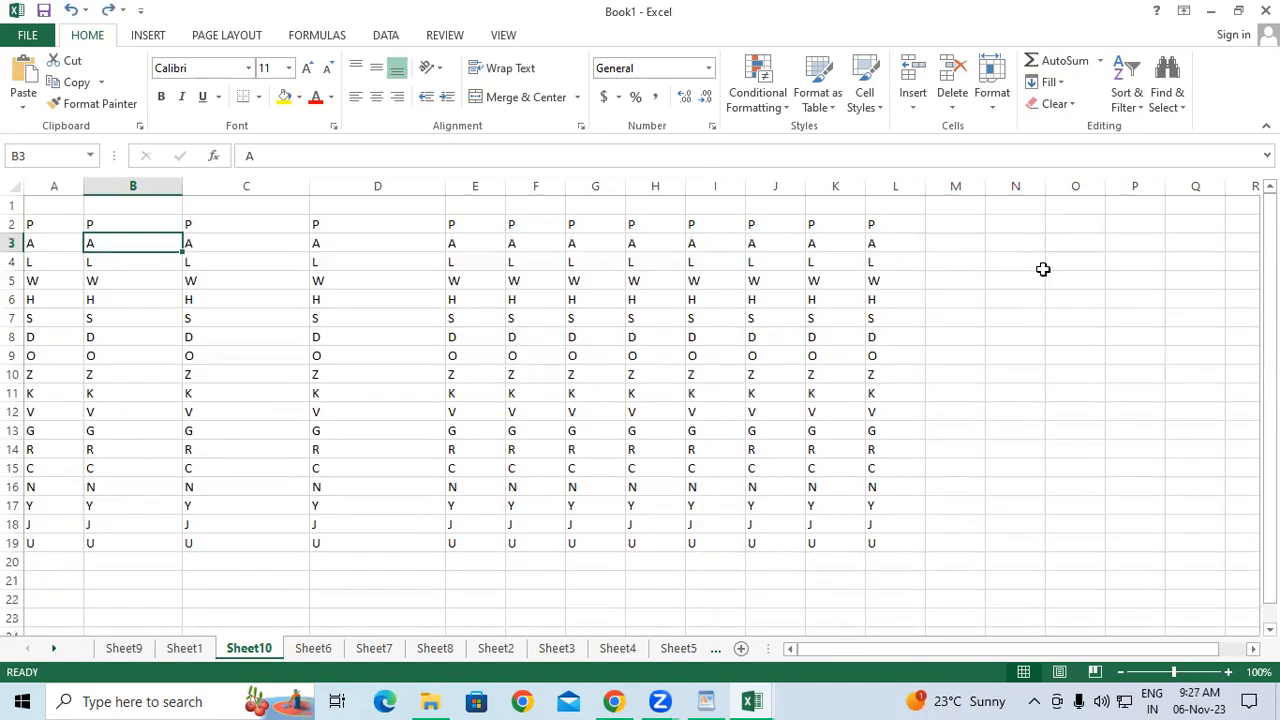
click(707, 370)
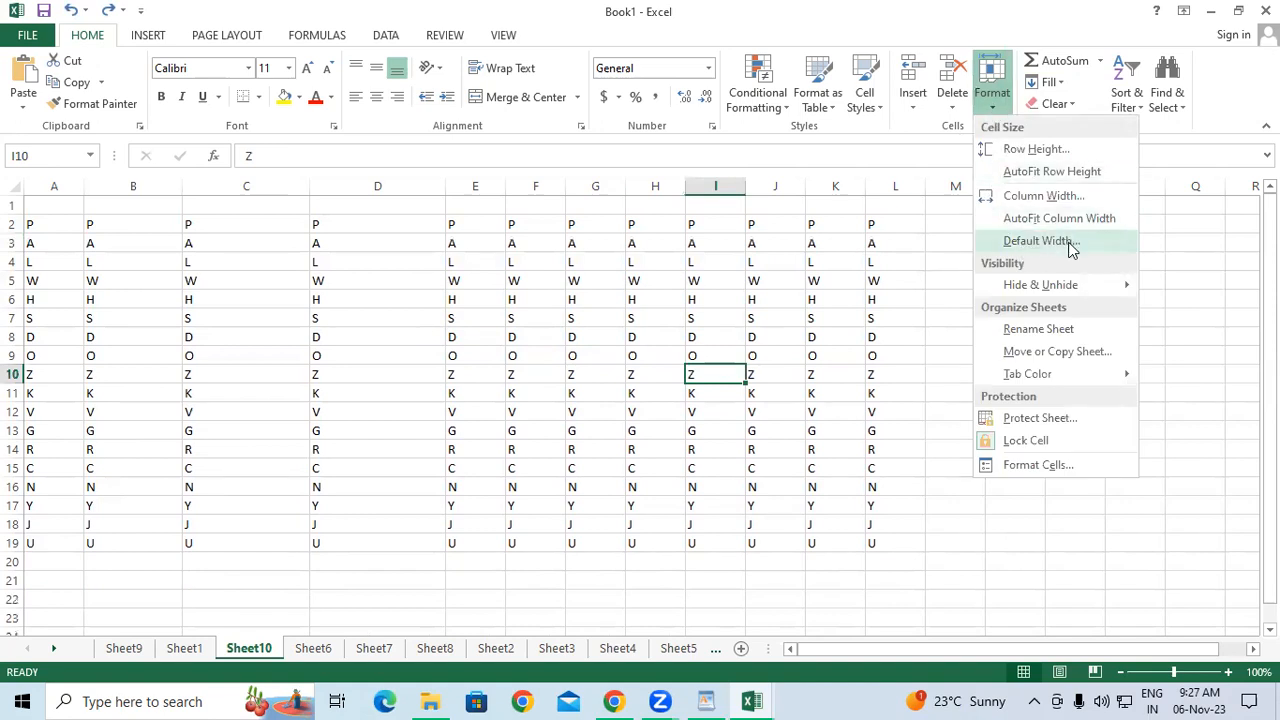
click(1069, 242)
click(1053, 265)
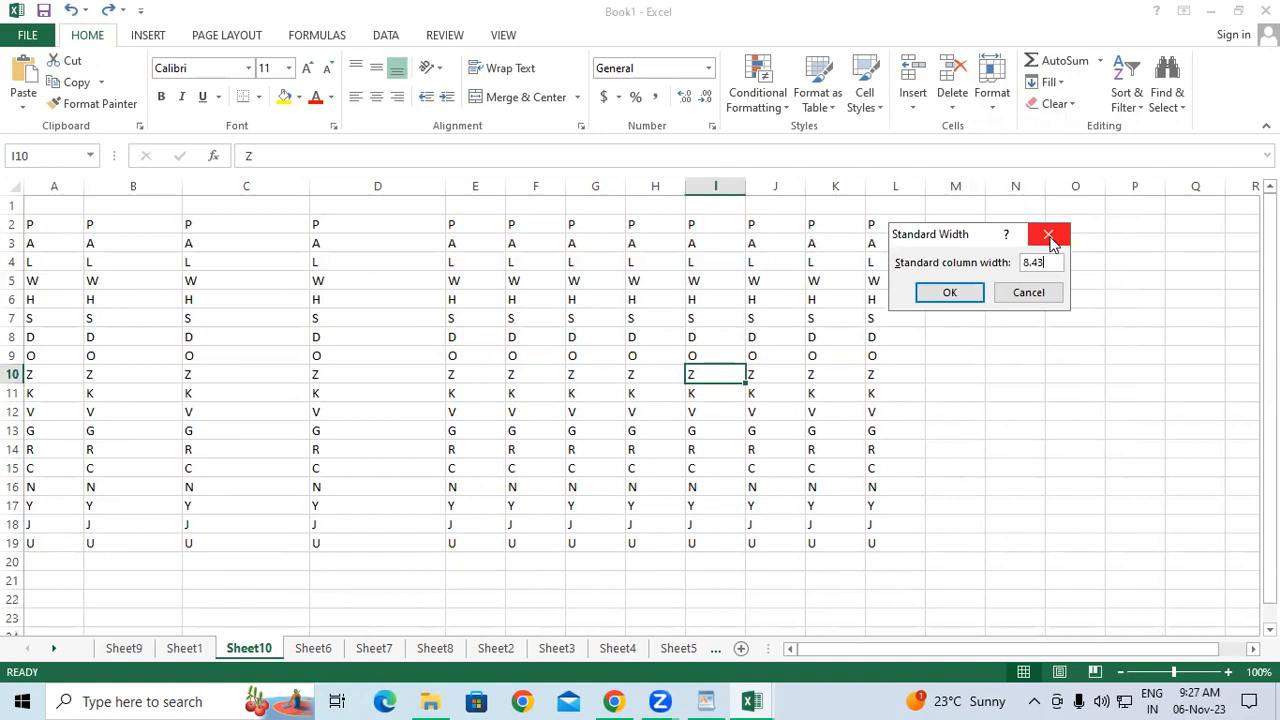
click(1048, 234)
click(995, 100)
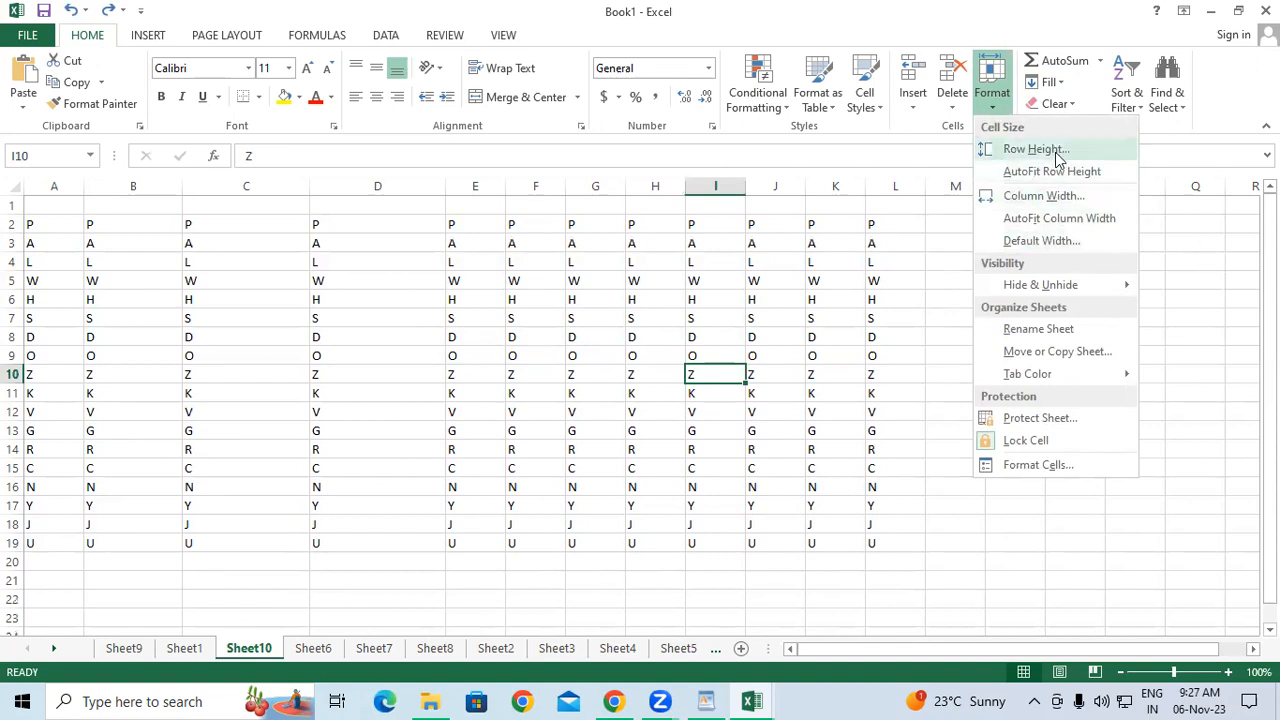
mouse_move(1038, 293)
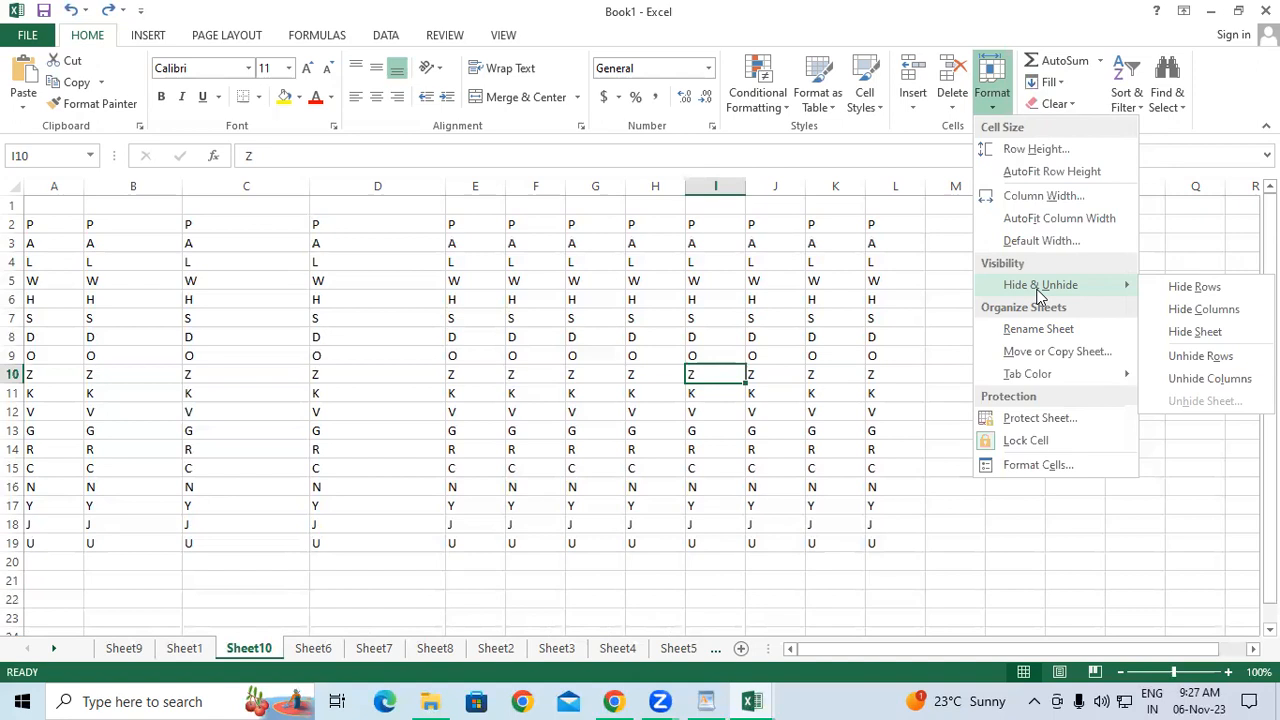
click(360, 268)
click(557, 262)
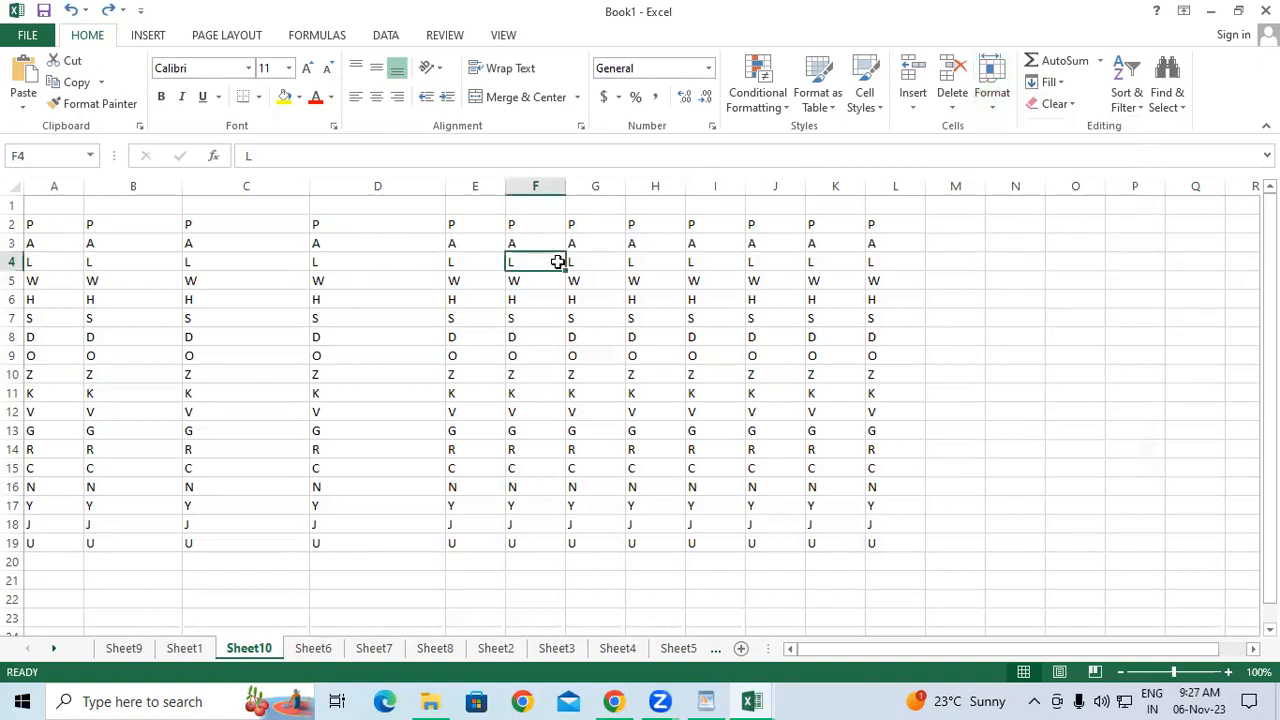
drag(354, 187, 452, 178)
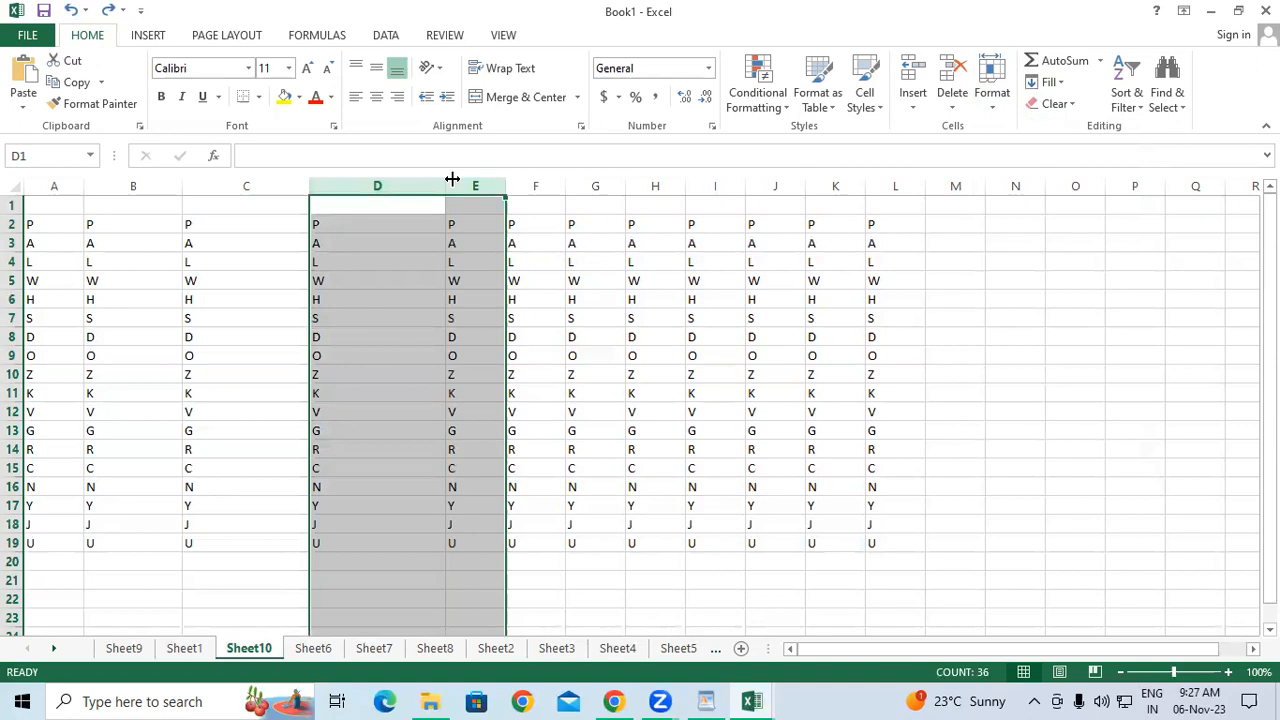
click(998, 102)
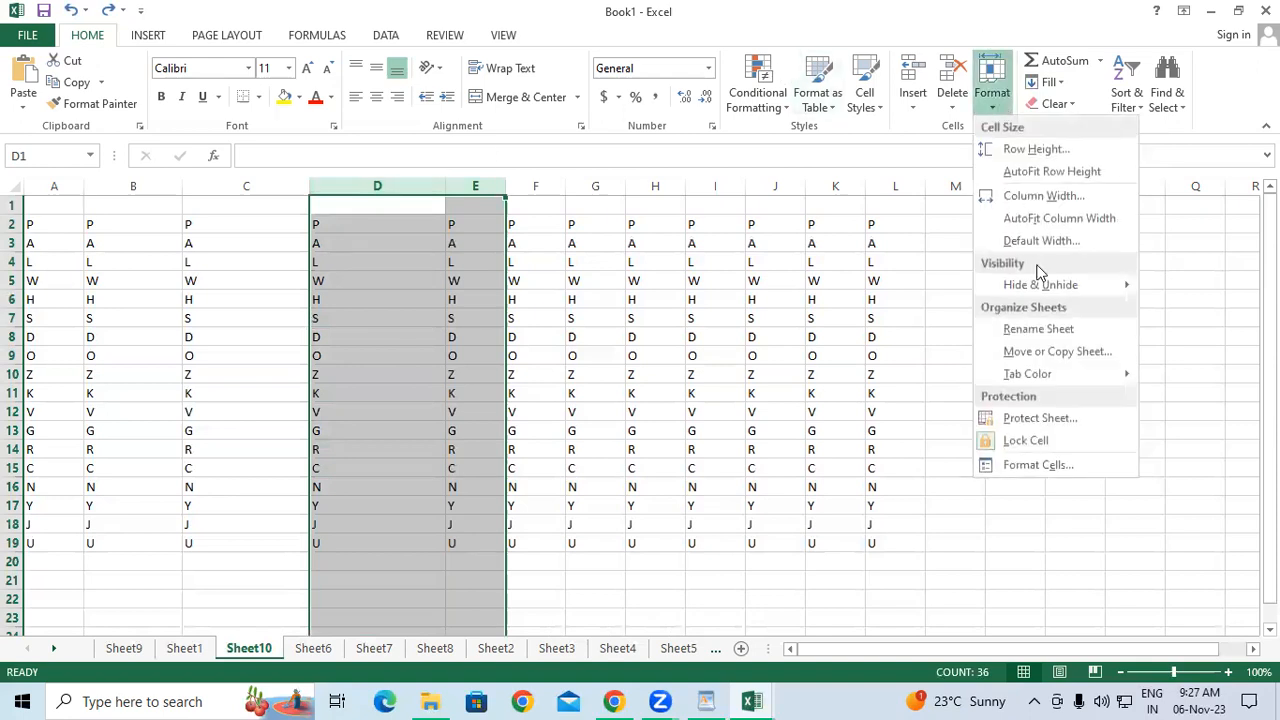
click(512, 396)
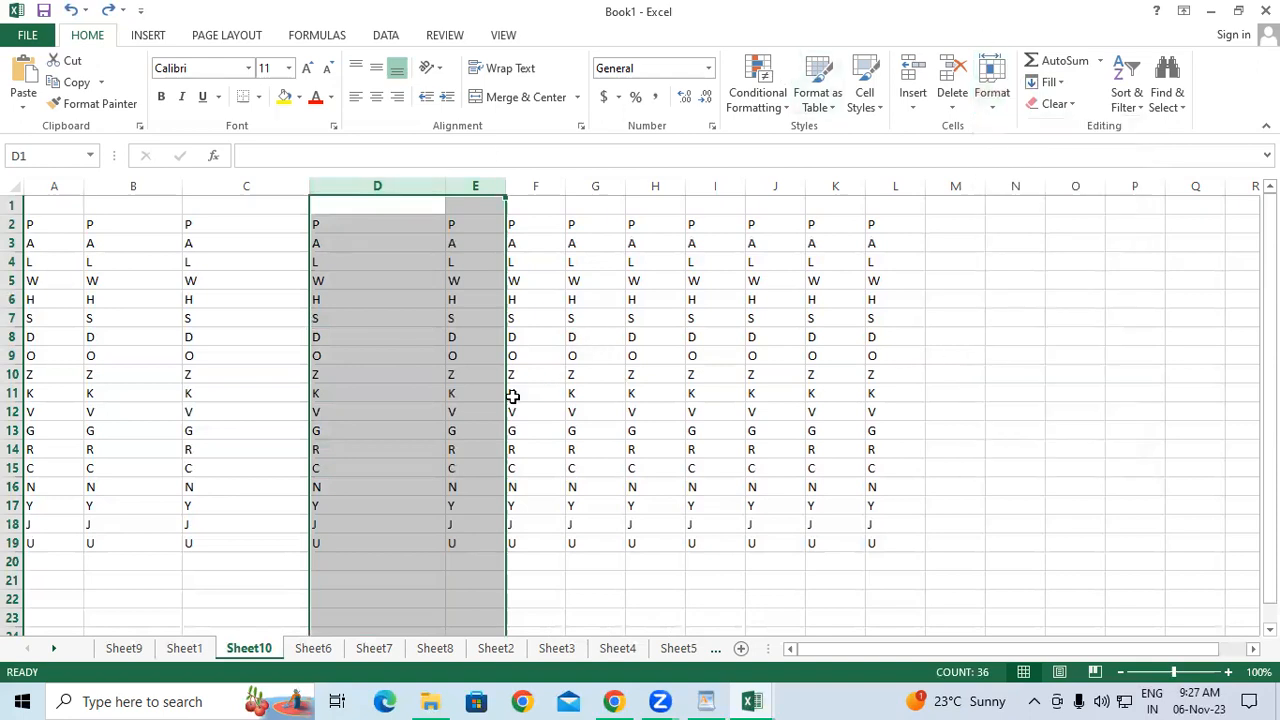
click(124, 648)
On Sheet1, select columns J:K and hide them with Format > Hide & Unhide.
click(184, 648)
click(1000, 322)
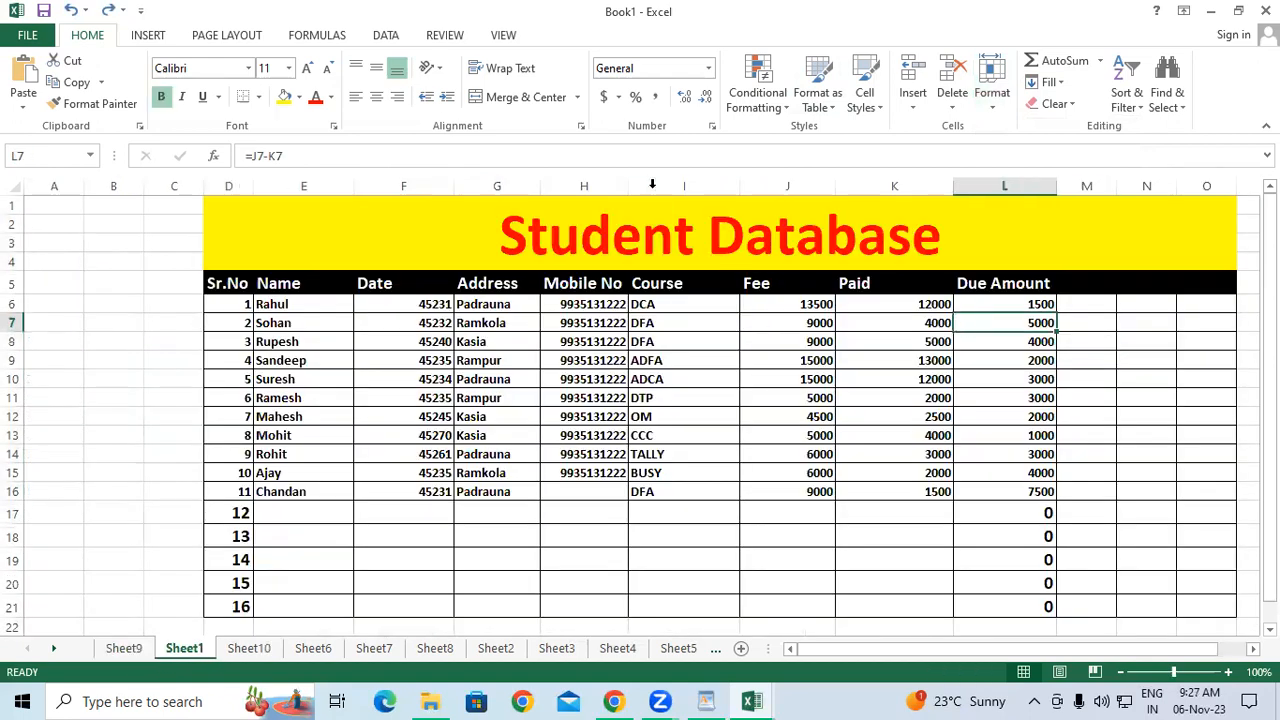
drag(756, 184, 873, 178)
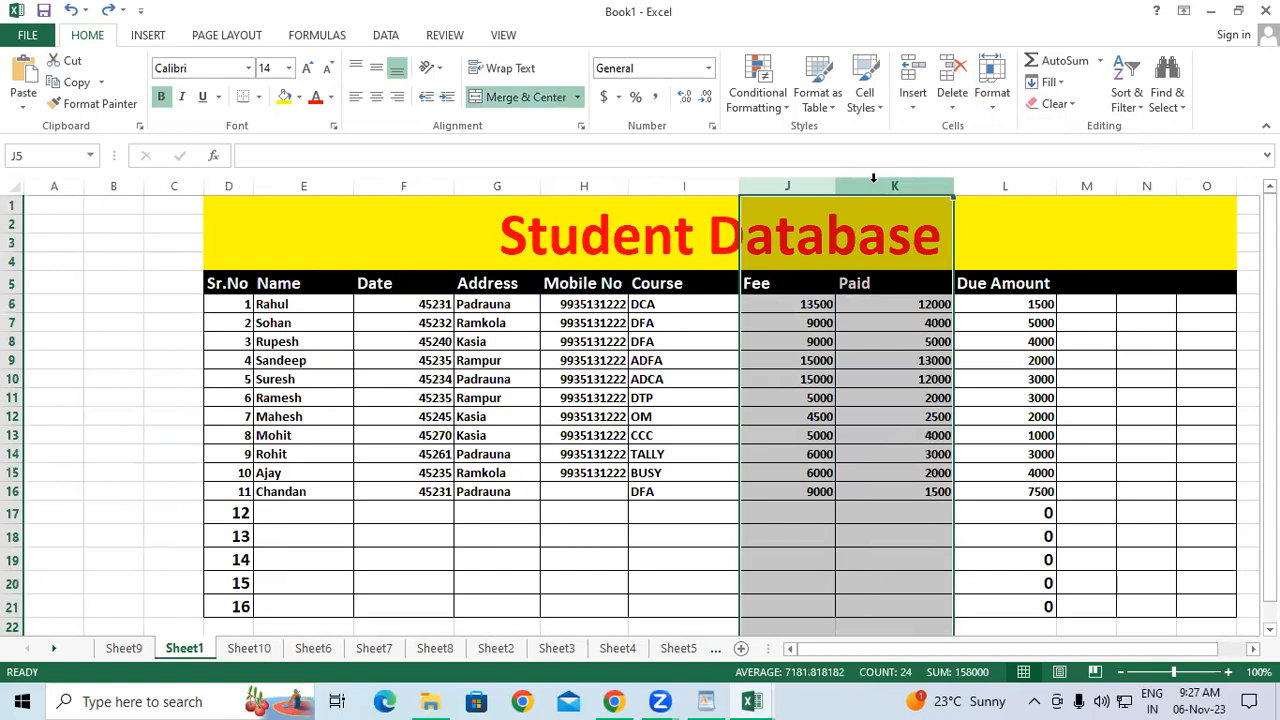
click(992, 90)
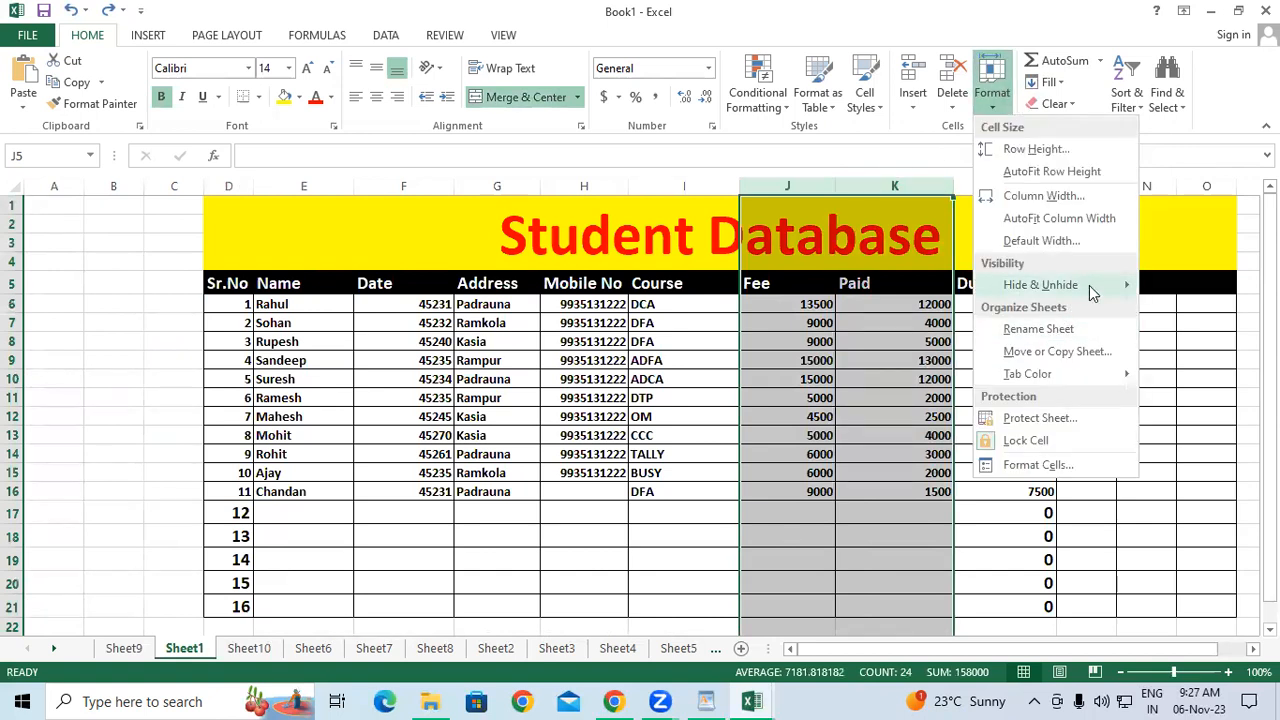
mouse_move(1089, 285)
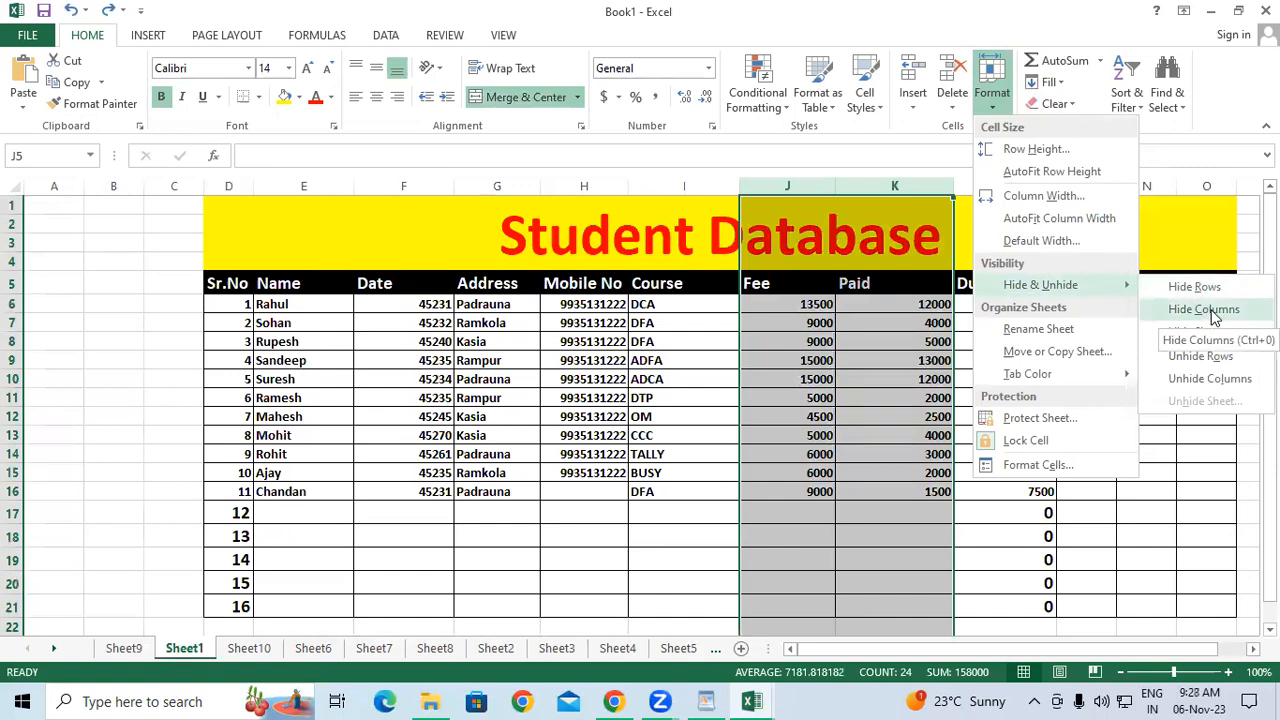
click(1206, 310)
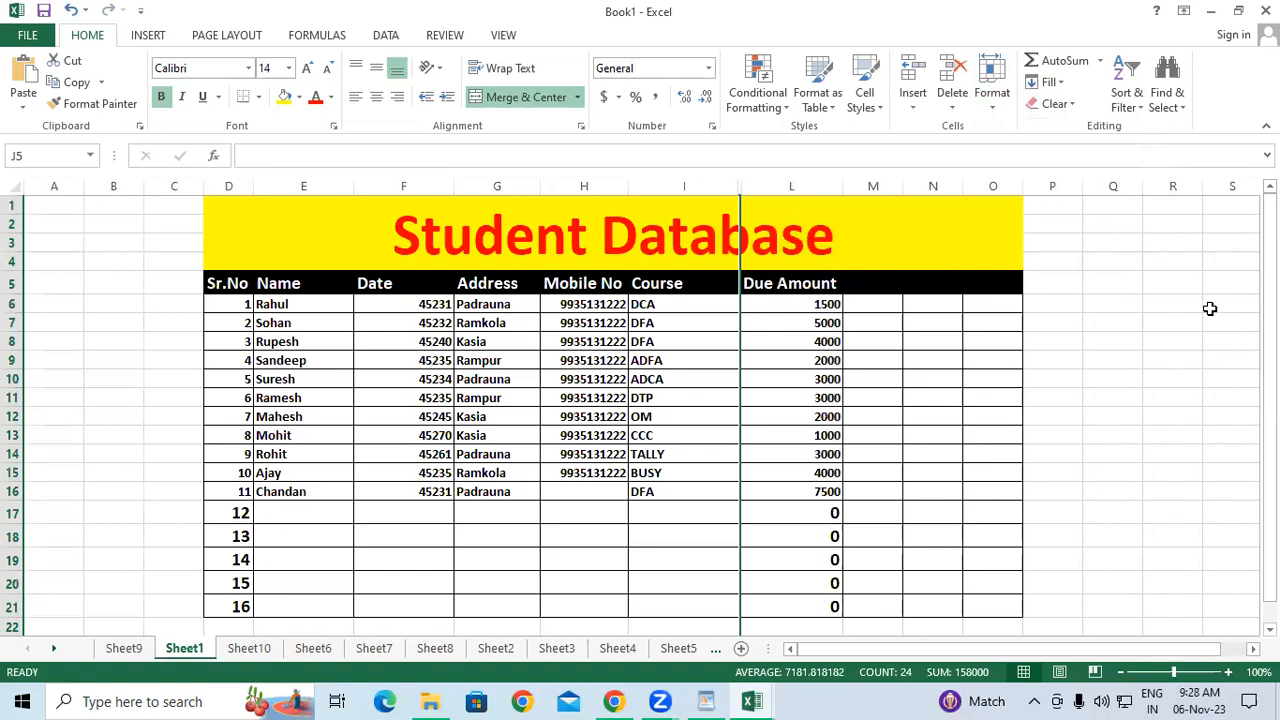
Unhide columns J and K with Format > Hide & Unhide > Unhide Columns.
click(988, 115)
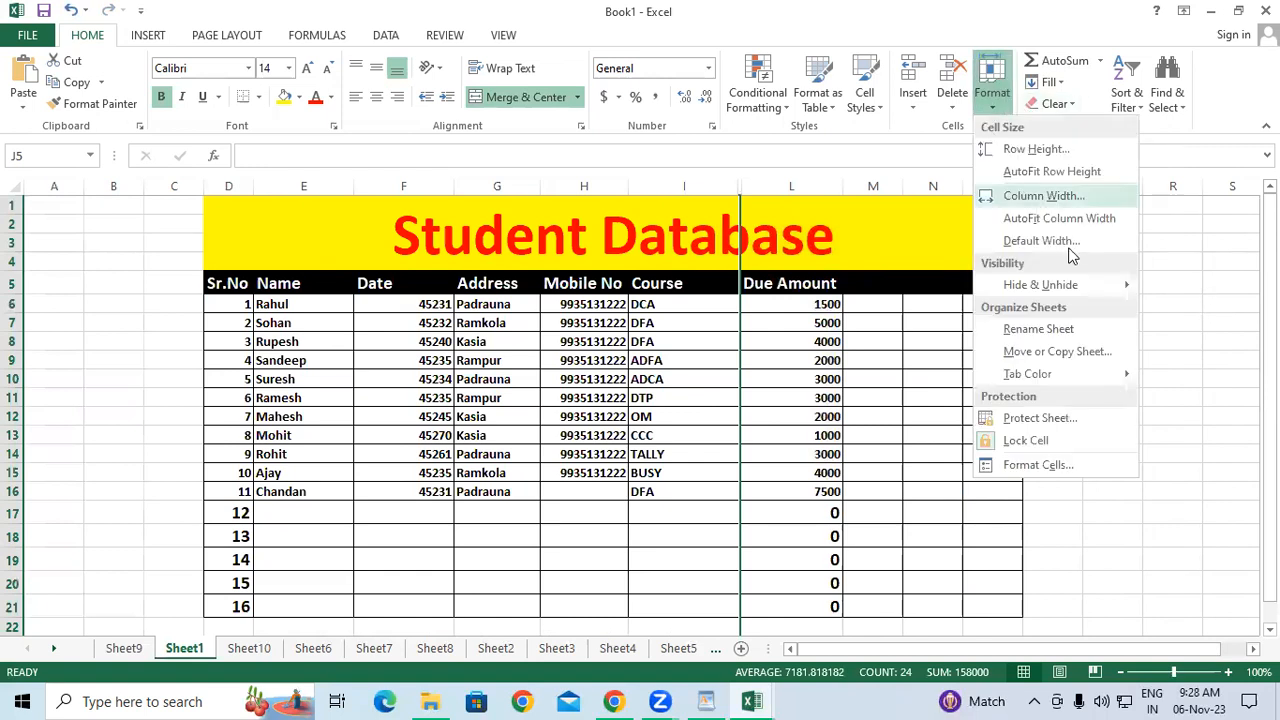
mouse_move(1090, 285)
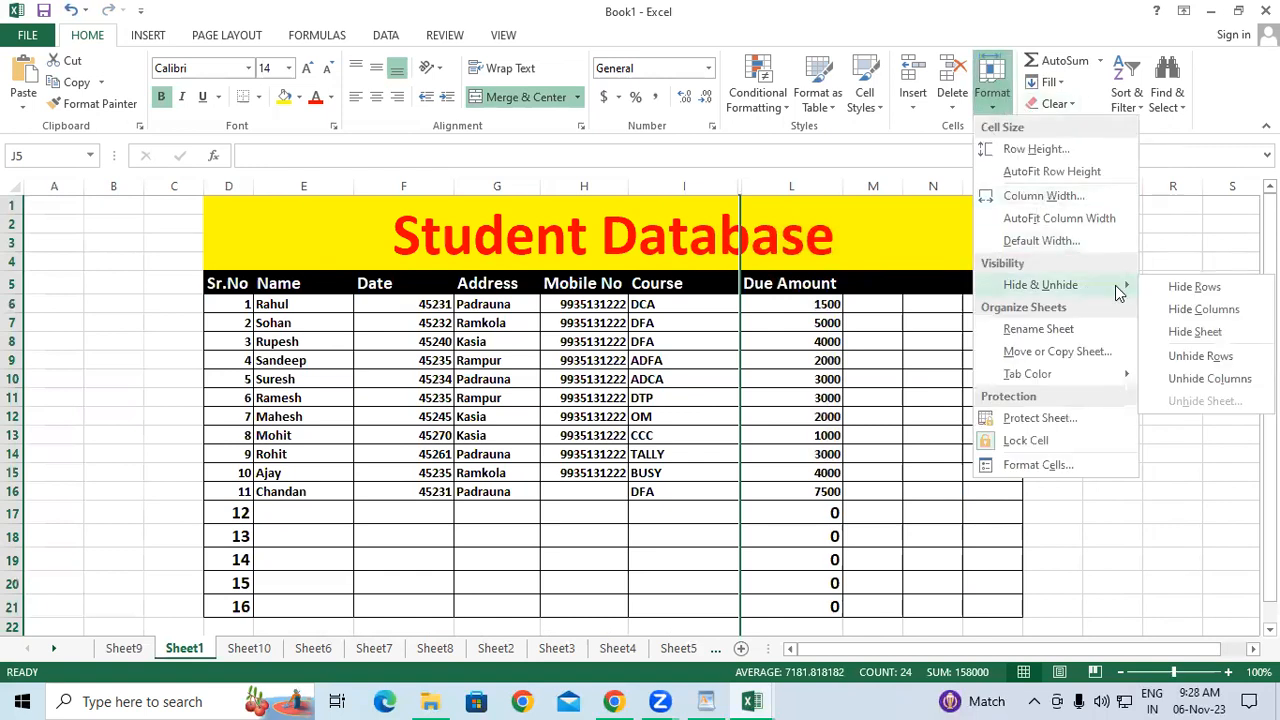
click(1203, 309)
click(990, 100)
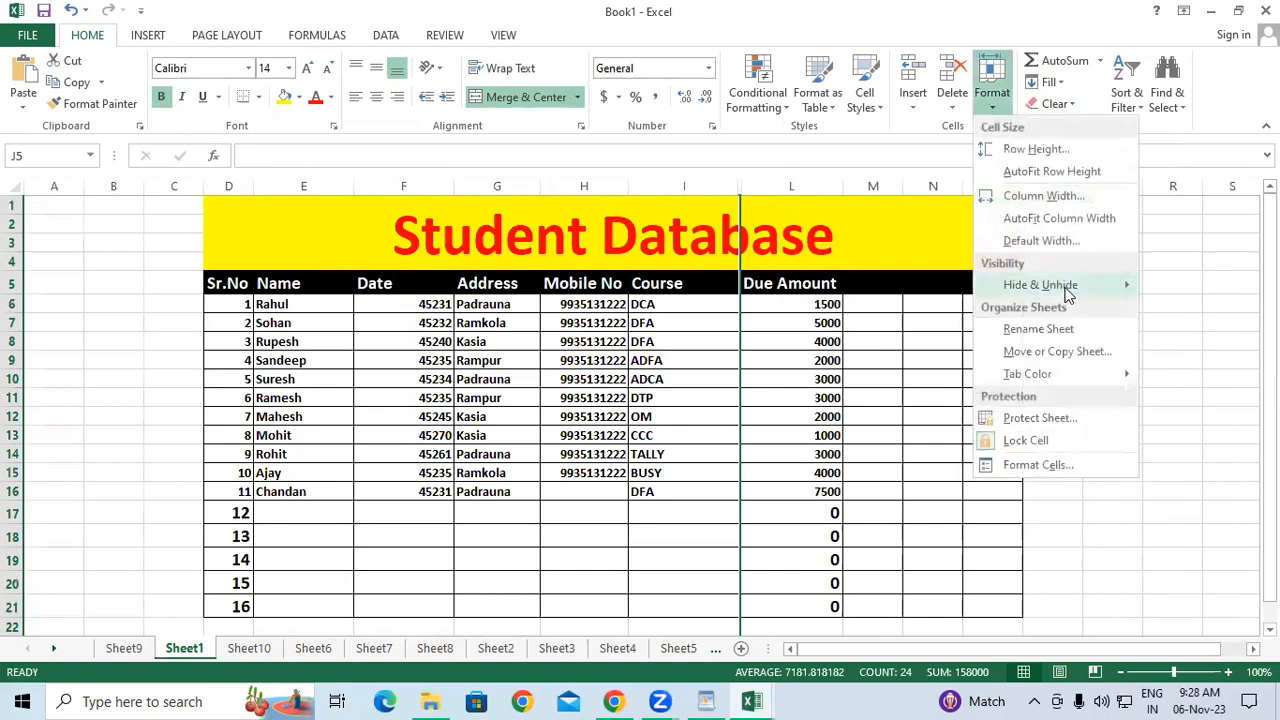
mouse_move(1068, 290)
click(1212, 376)
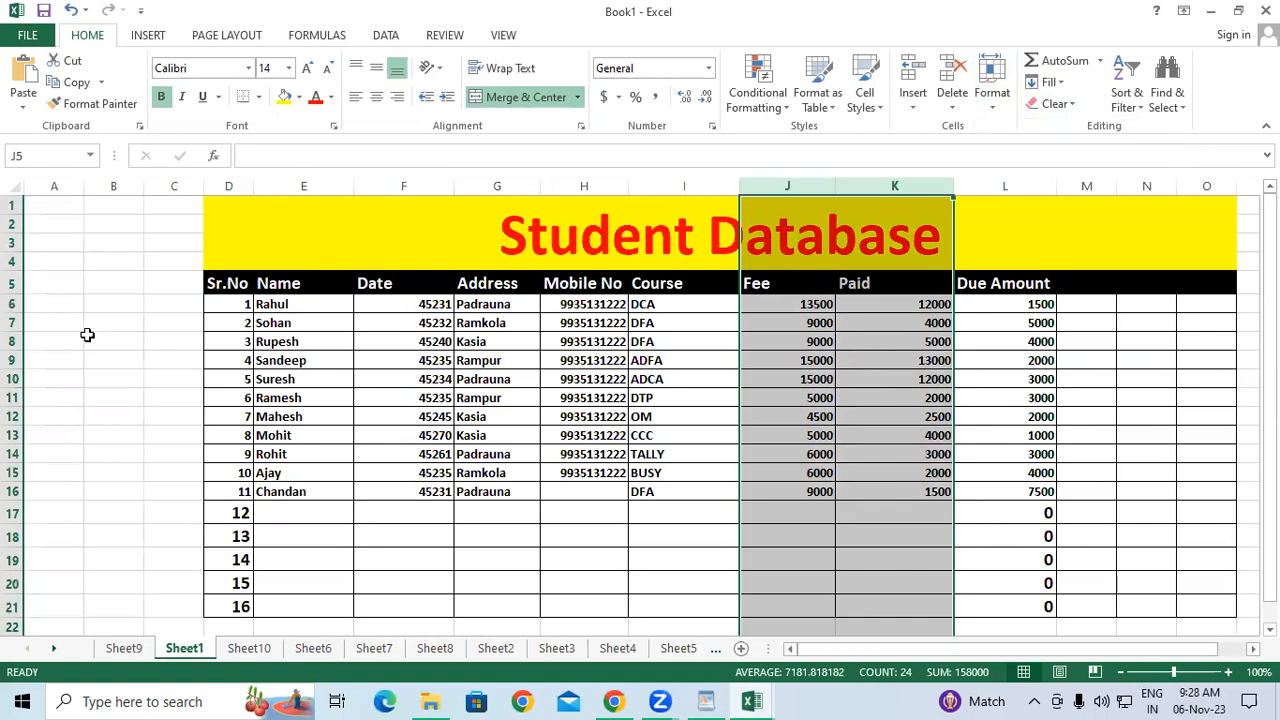
drag(13, 341, 15, 397)
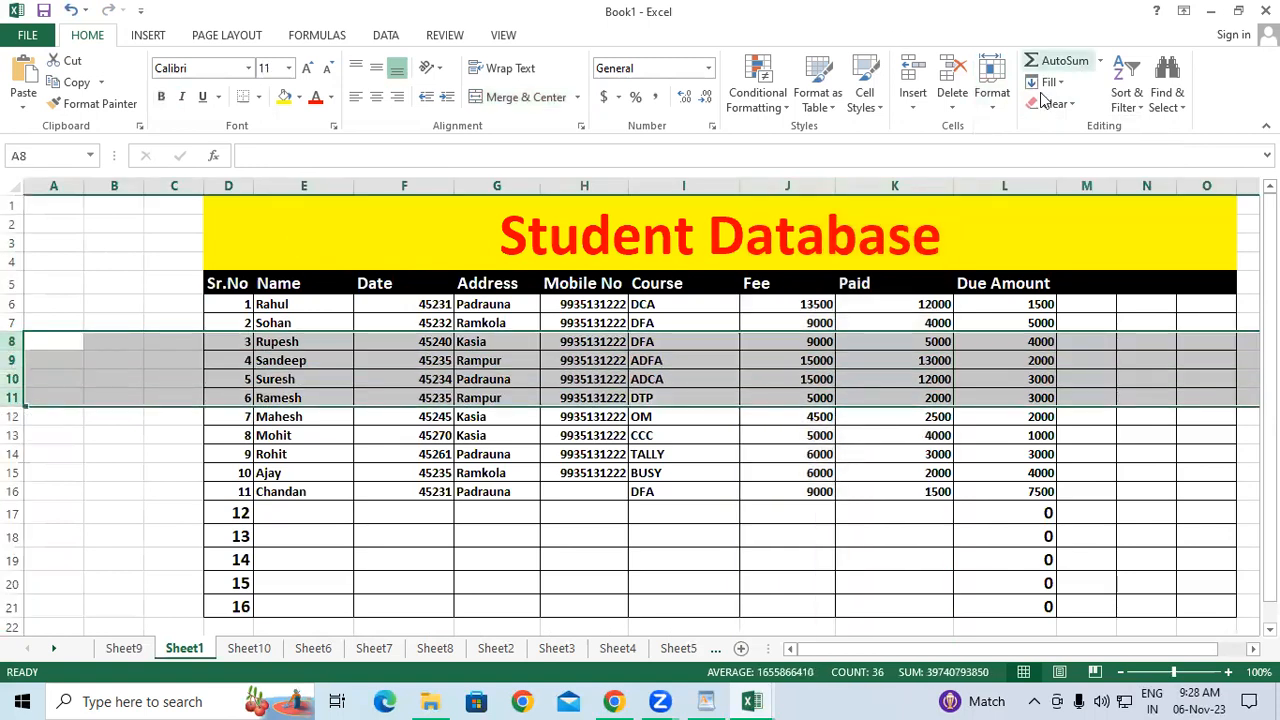
click(991, 85)
mouse_move(1072, 288)
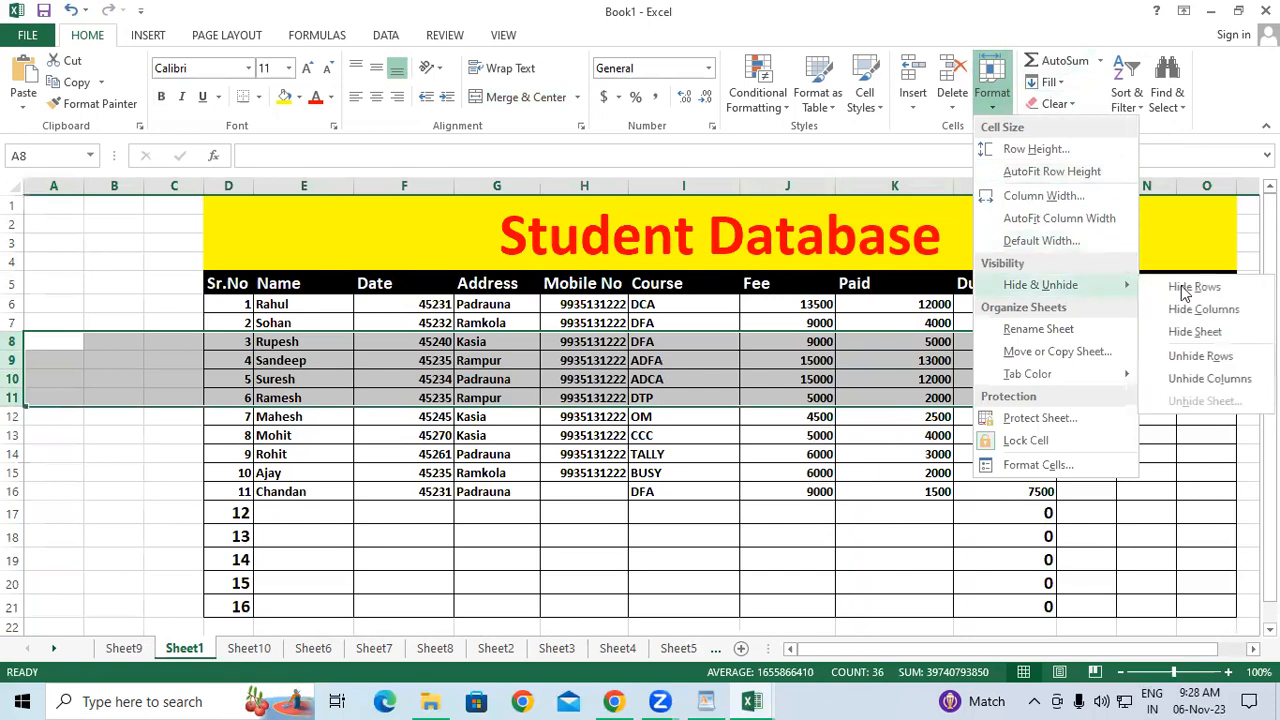
click(1195, 288)
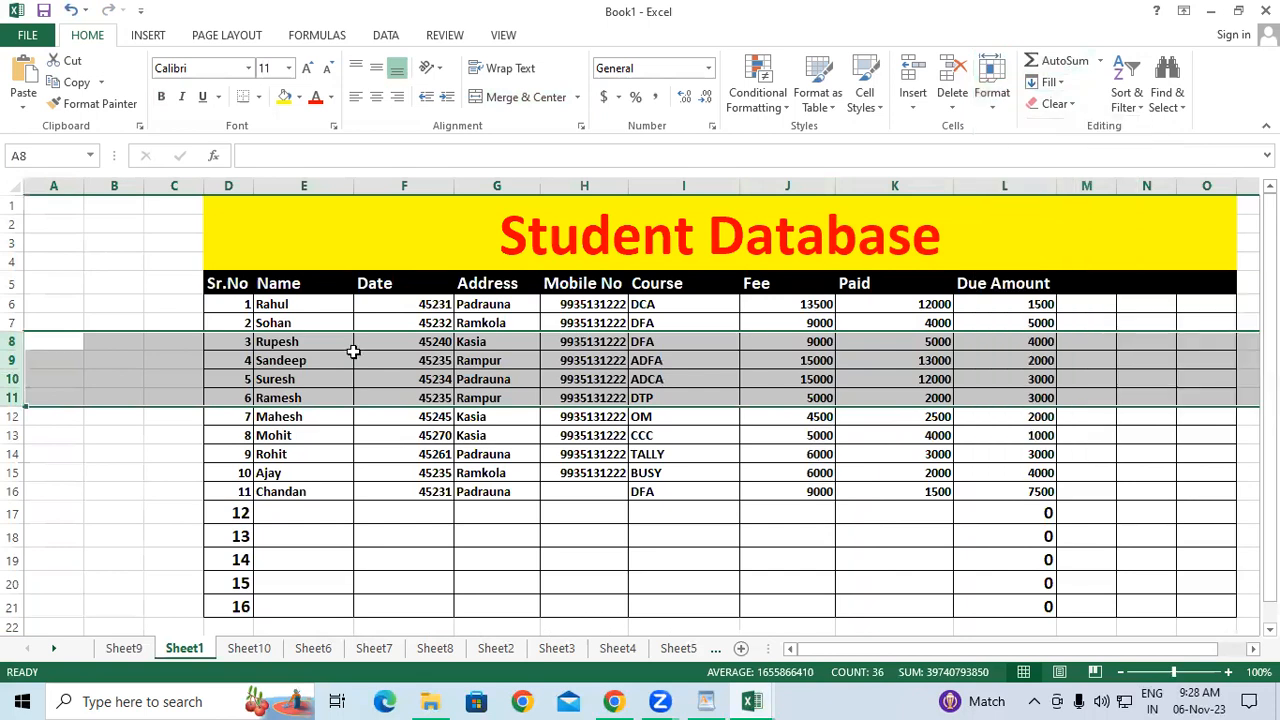
click(991, 85)
mouse_move(1100, 290)
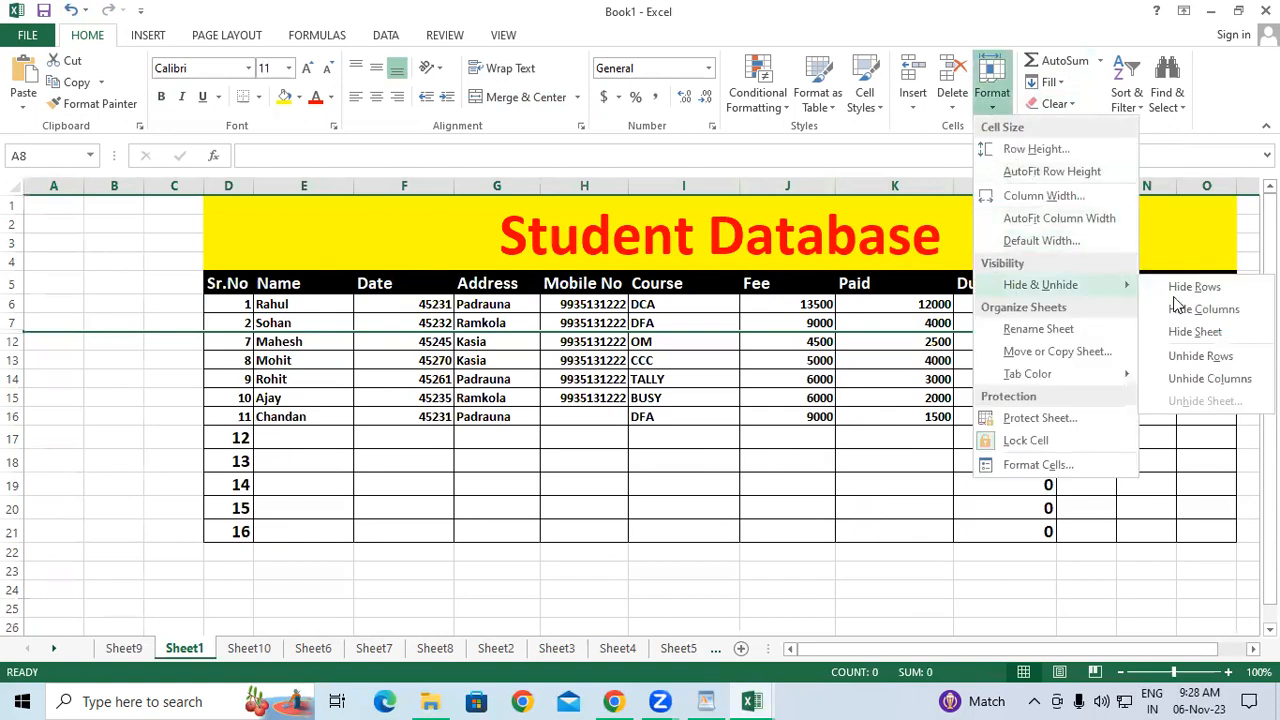
click(1203, 356)
click(690, 455)
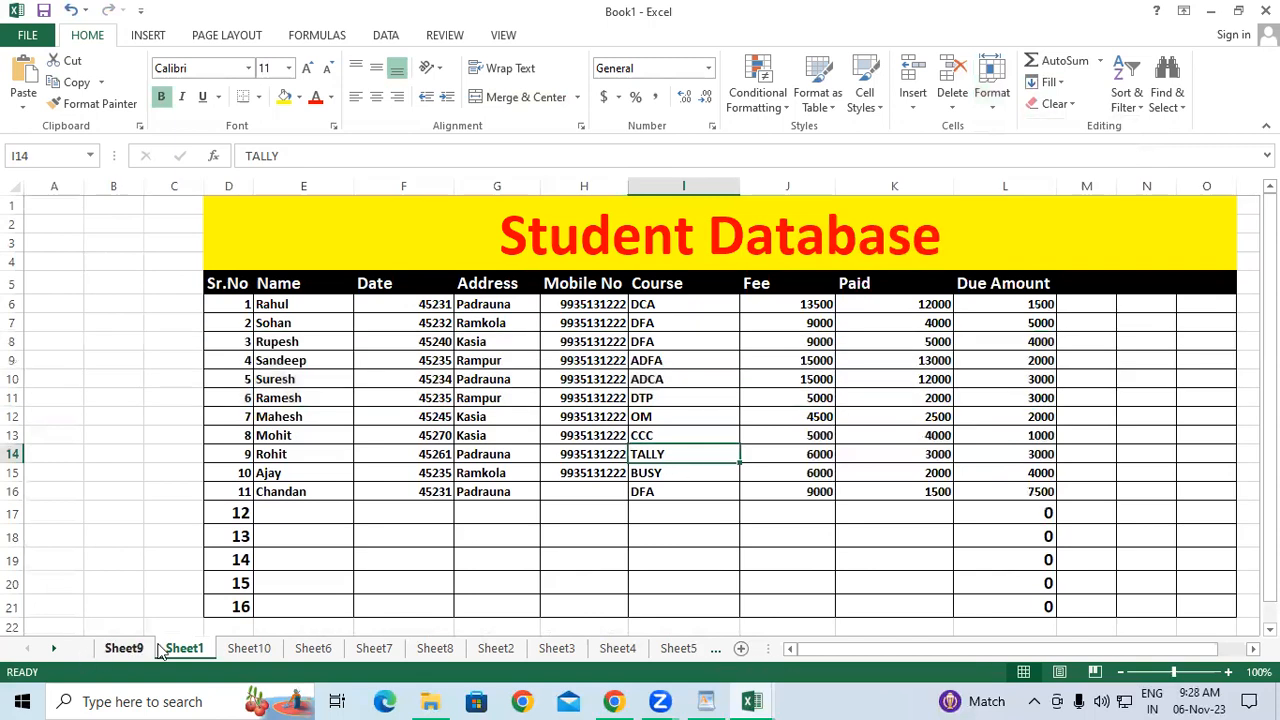
click(998, 104)
mouse_move(1070, 292)
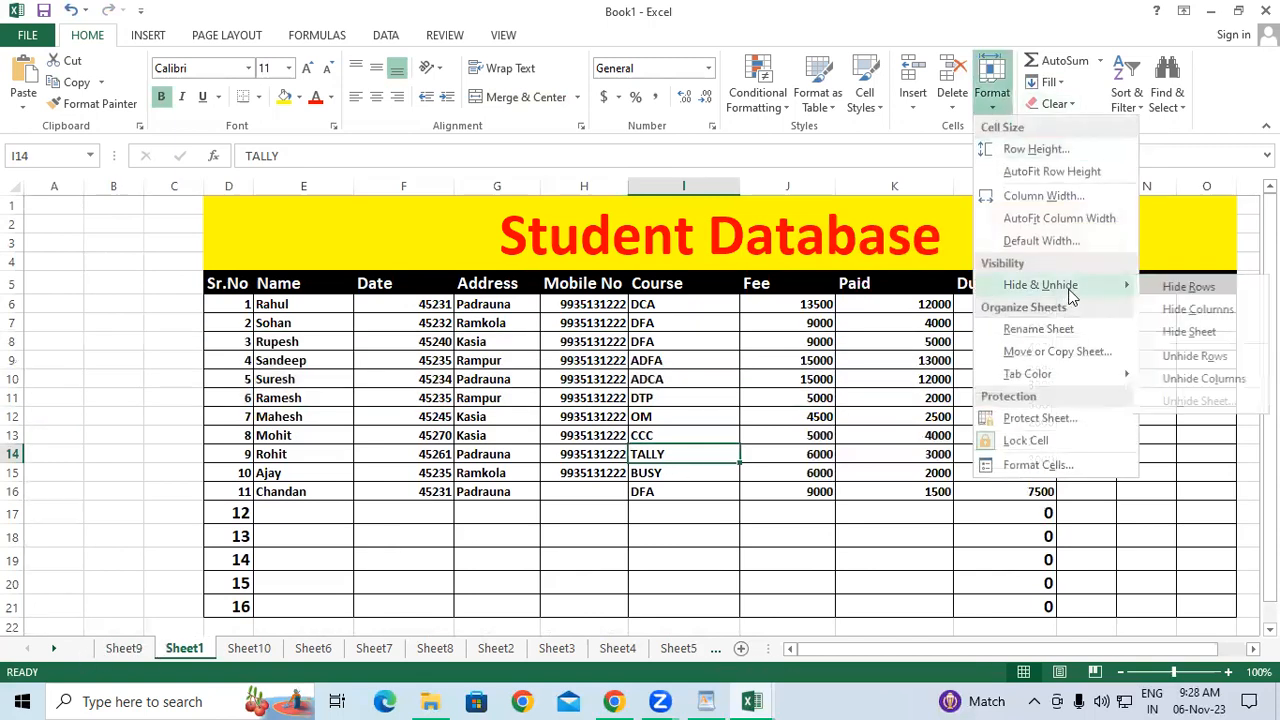
click(1206, 331)
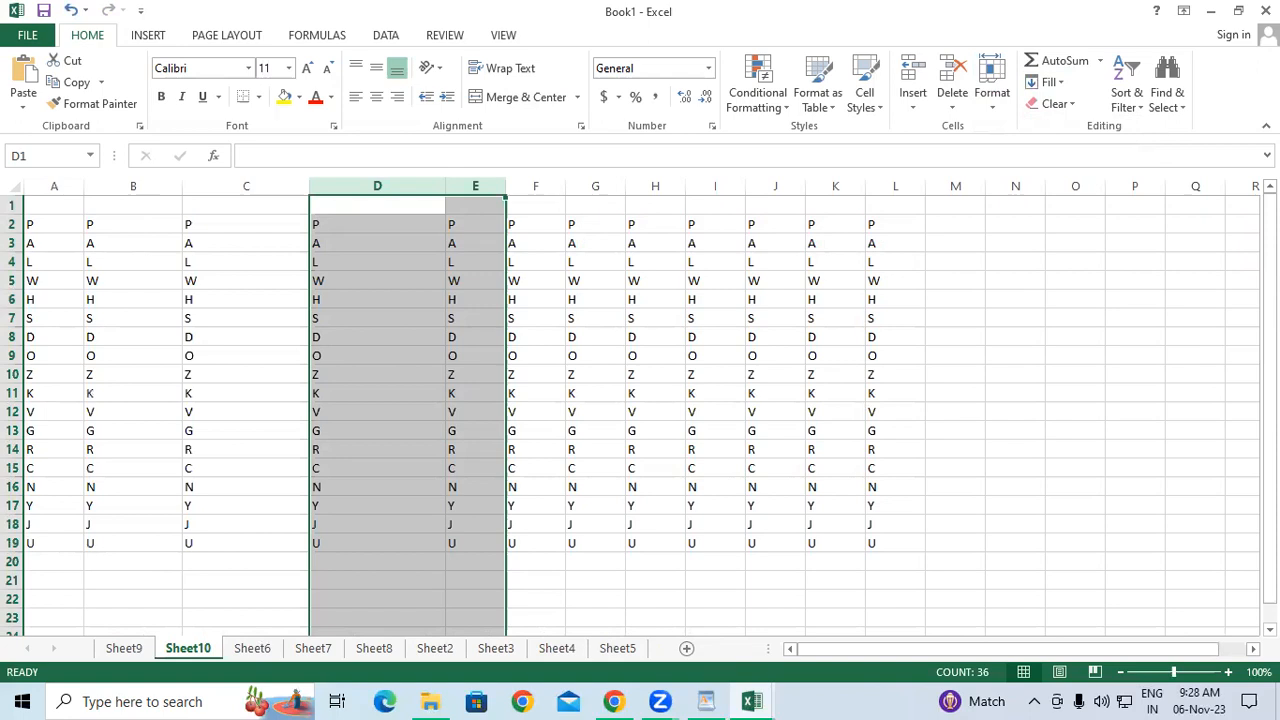
click(1054, 280)
click(992, 90)
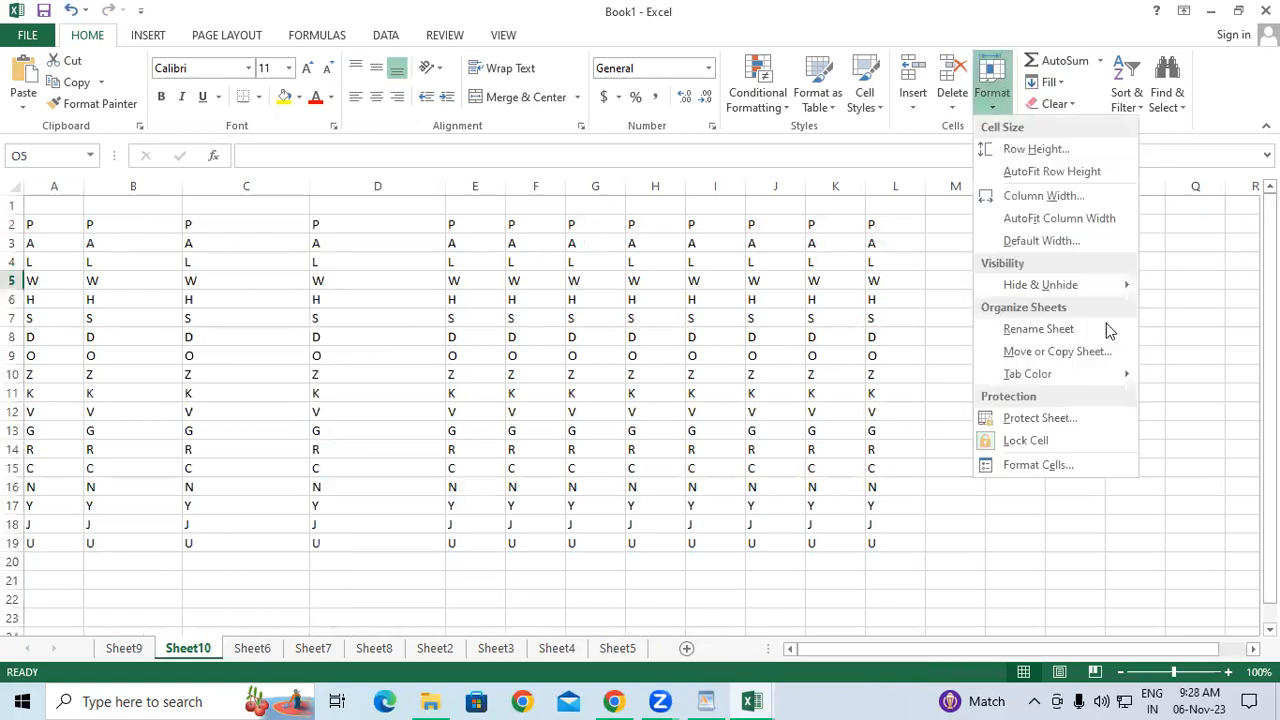
mouse_move(1132, 285)
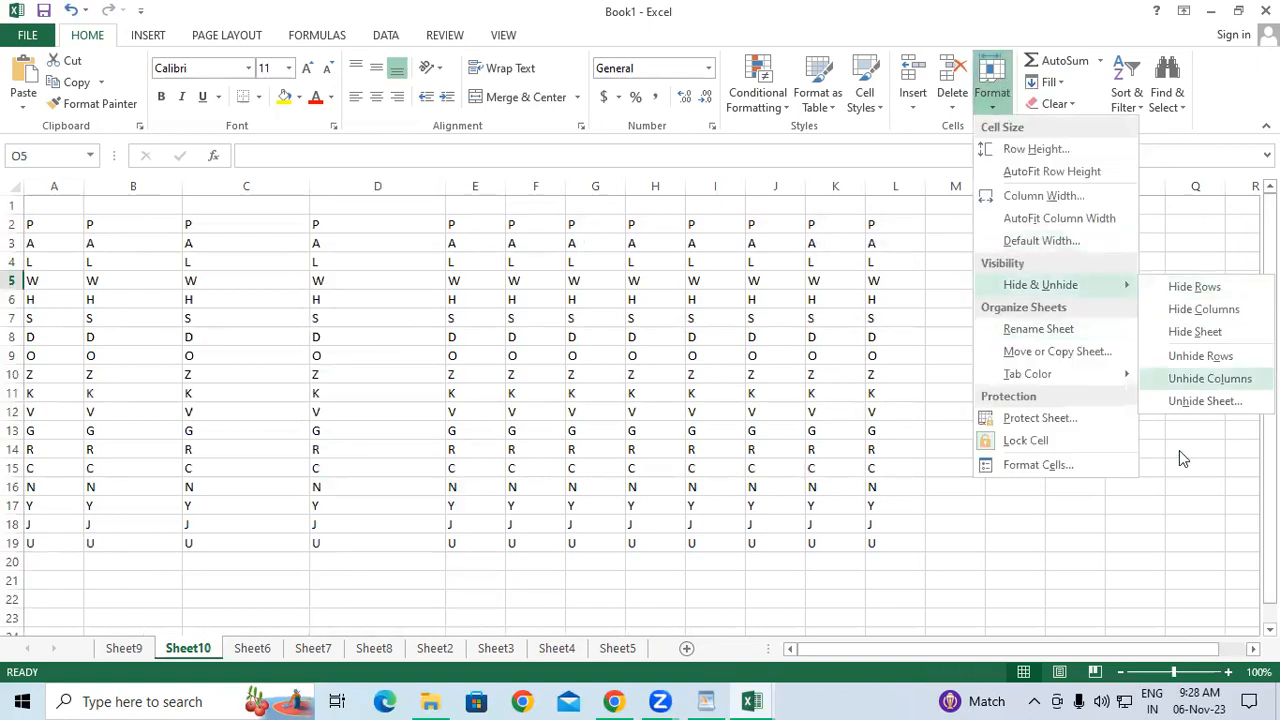
click(1200, 402)
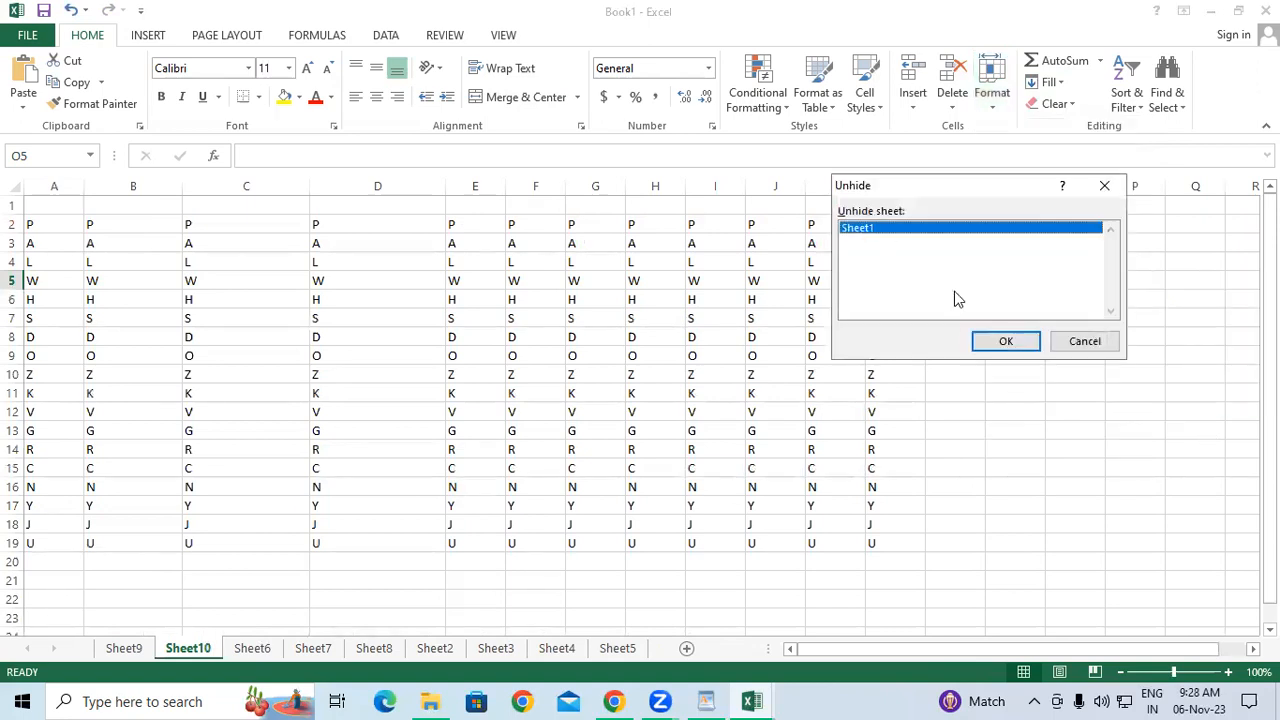
click(1008, 343)
click(321, 447)
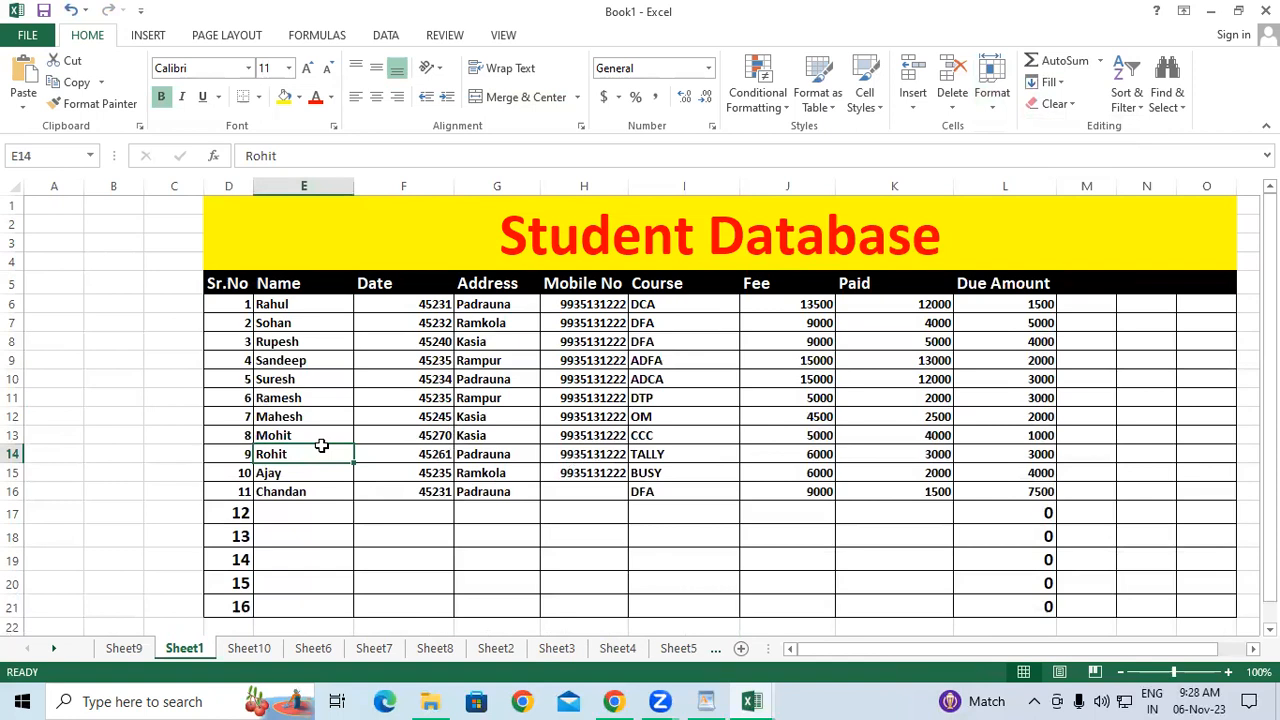
Rename Sheet1 to 'Database' using Format > Rename Sheet.
click(994, 112)
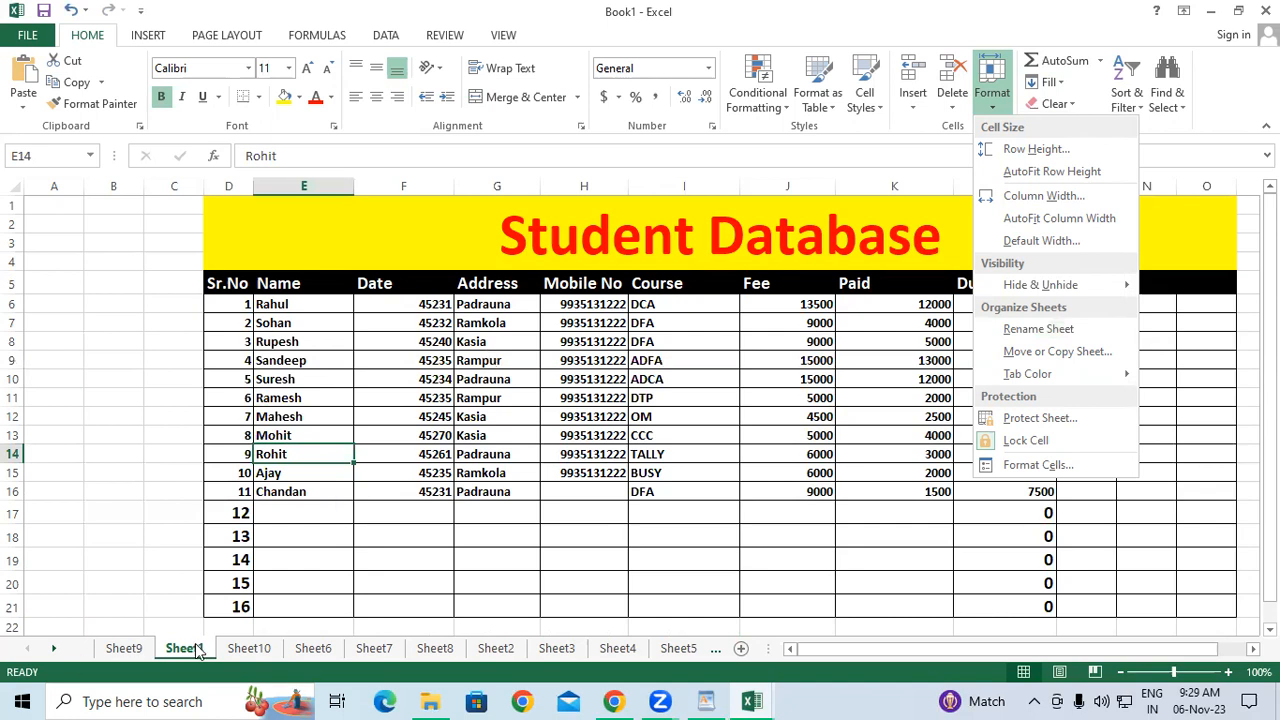
click(1030, 330)
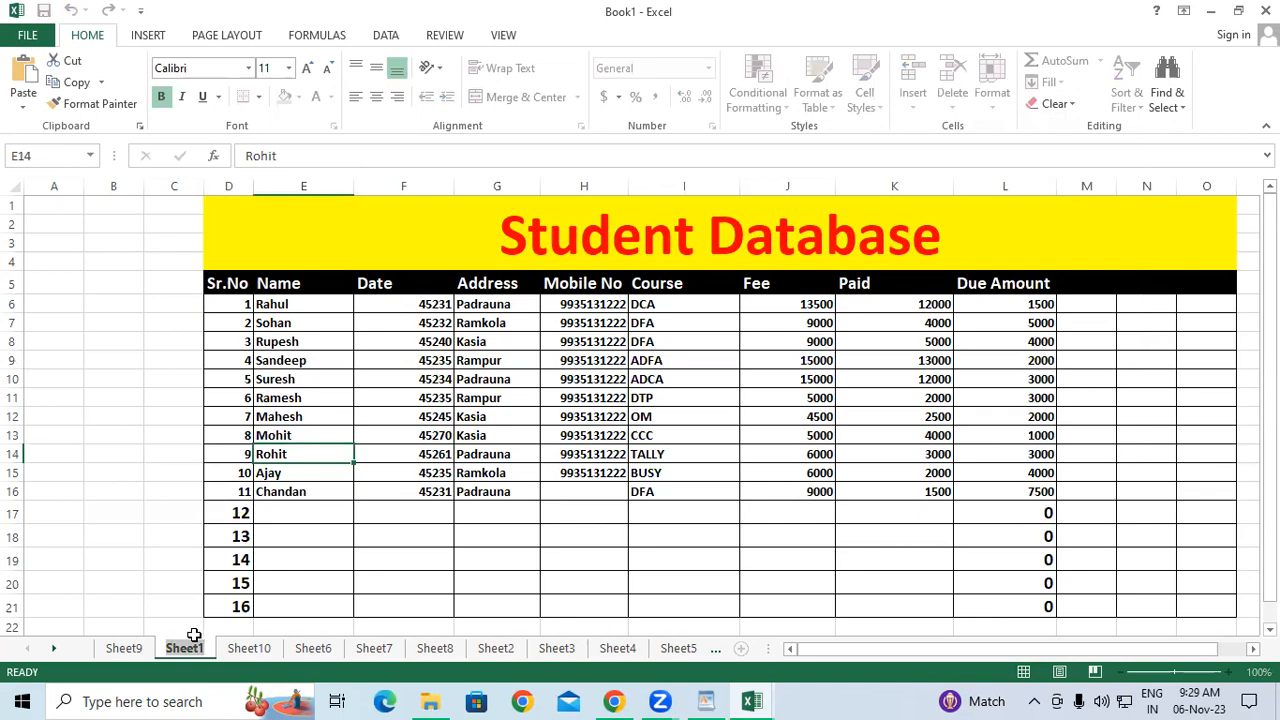
text(Data)
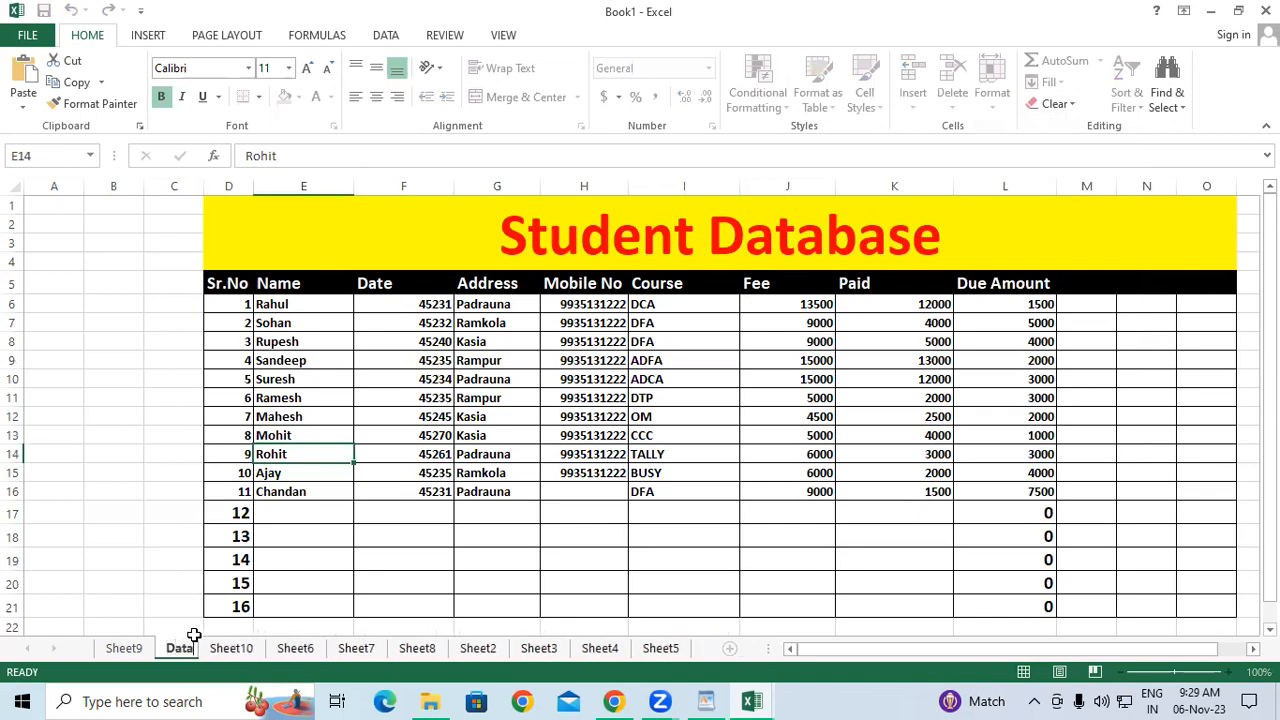
text(base)
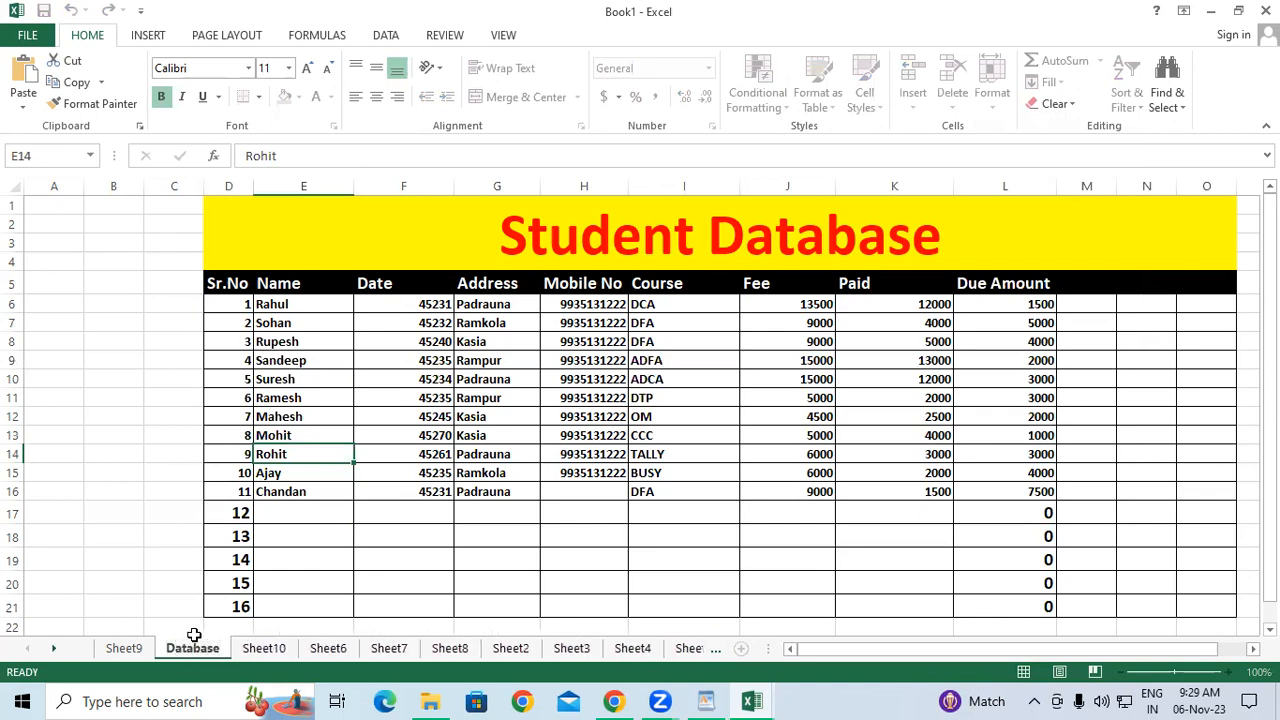
key(Return)
click(122, 488)
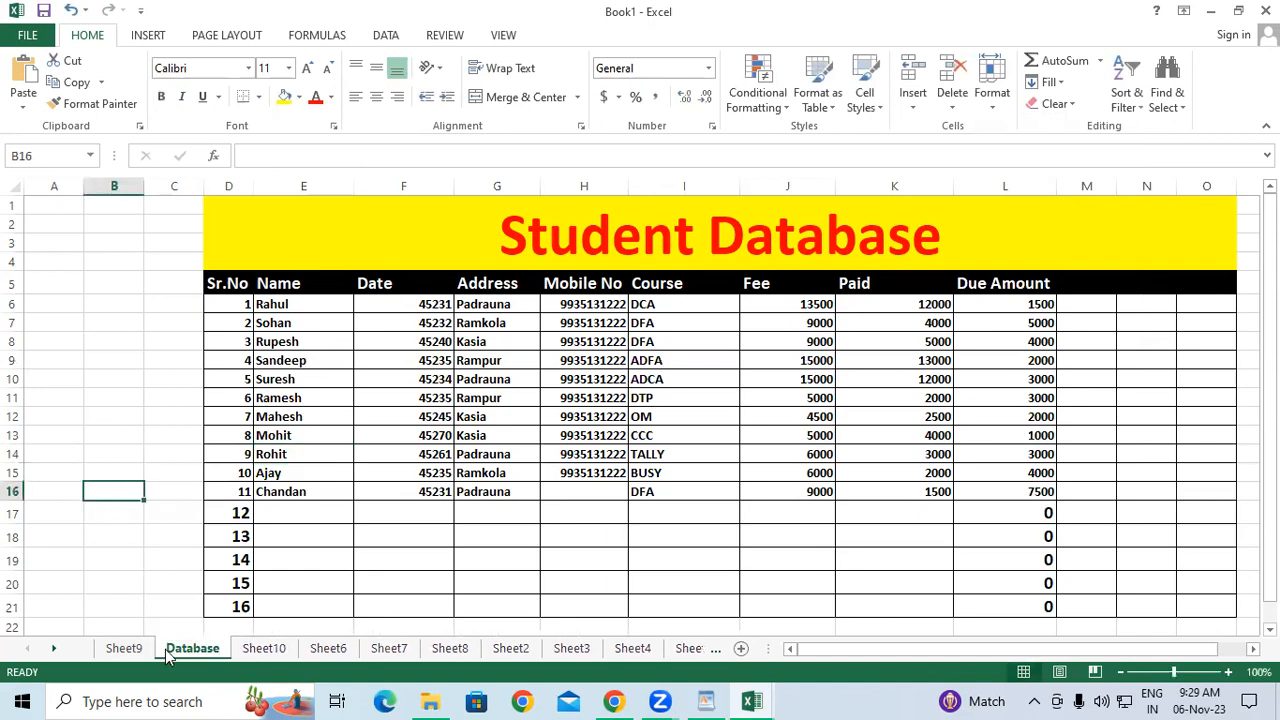
Rename Sheet9 to 'Salary Sheet' by double-clicking its tab.
click(122, 652)
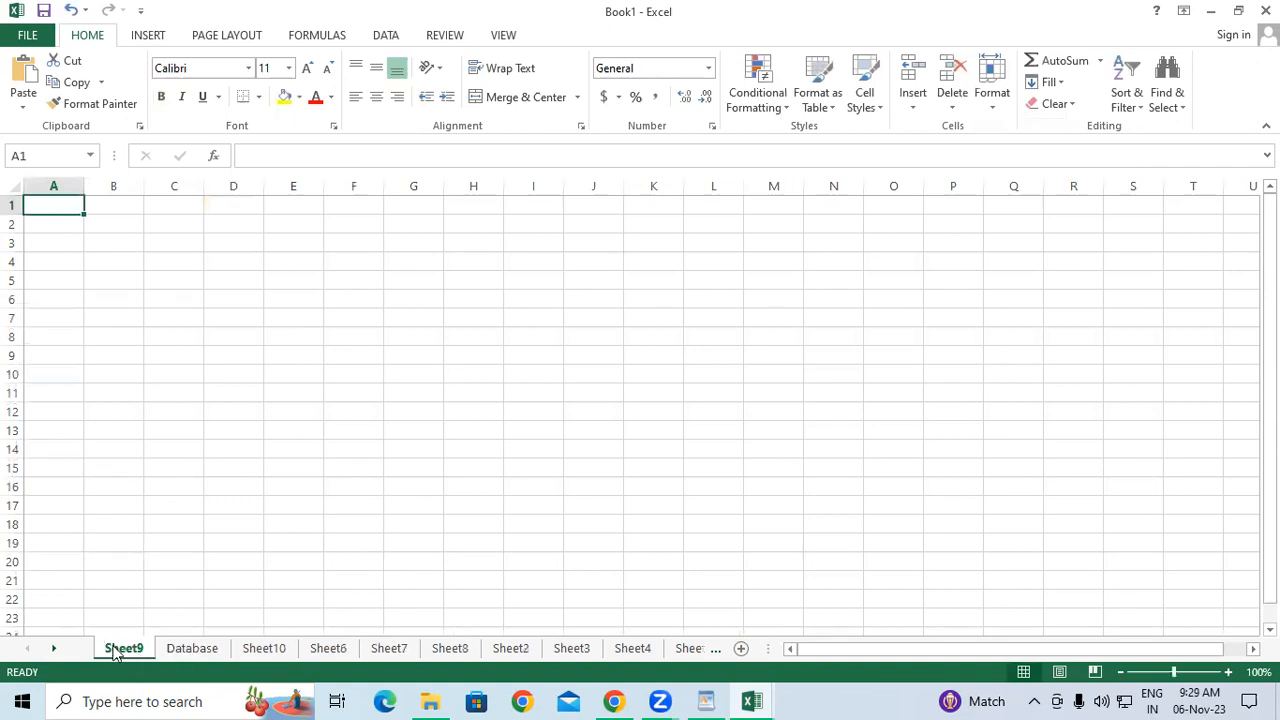
double_click(125, 649)
text(Salary Sheet)
key(Return)
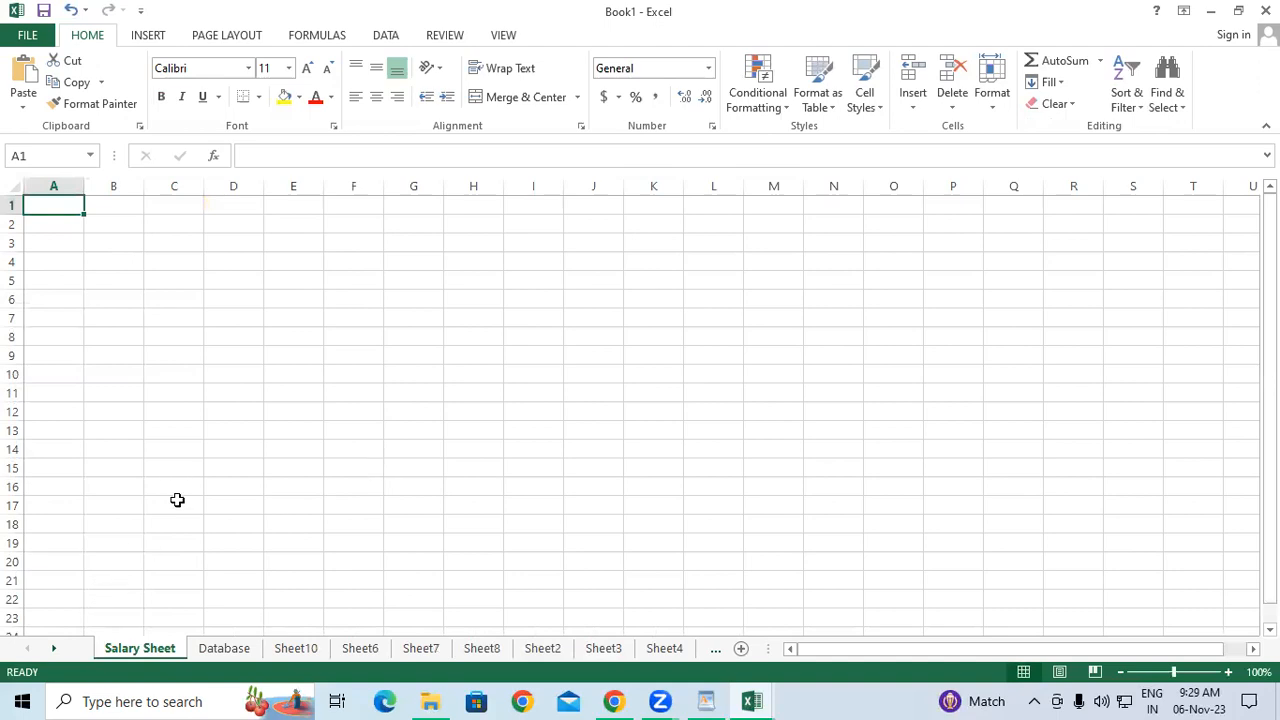
Rename Sheet10 to 'Fee Report' using Format > Rename Sheet.
click(240, 650)
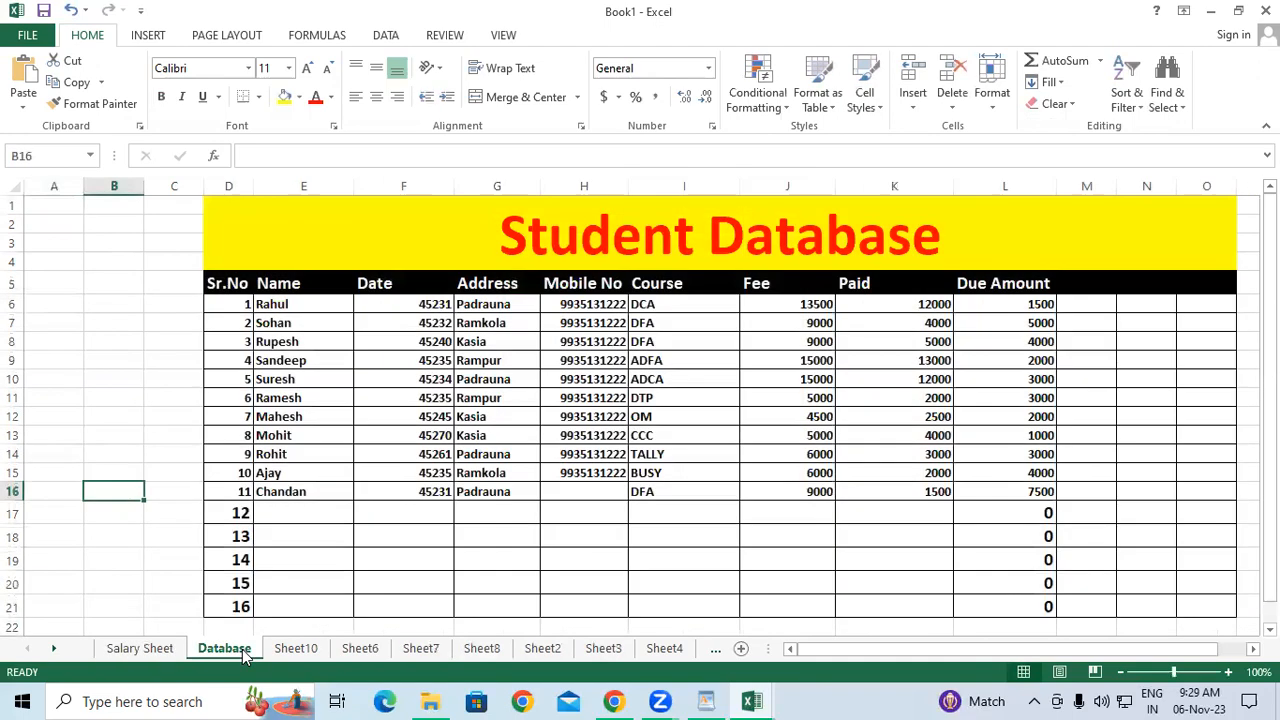
click(300, 649)
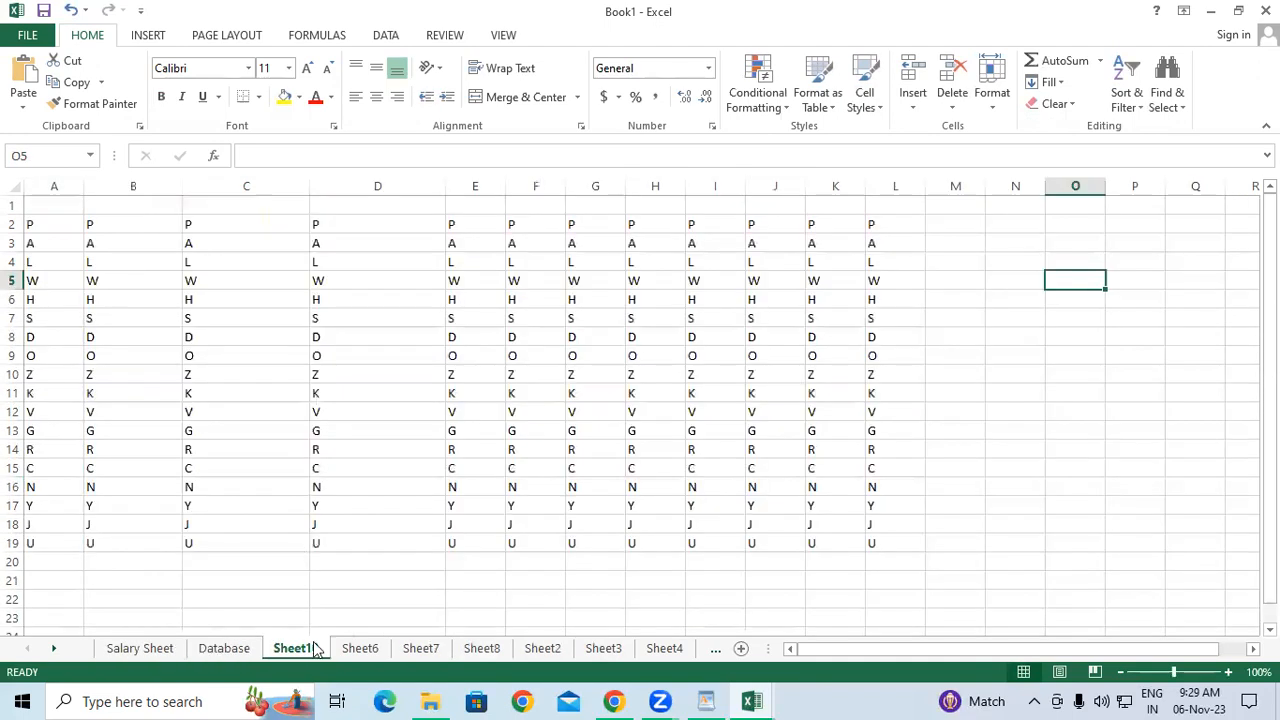
click(990, 112)
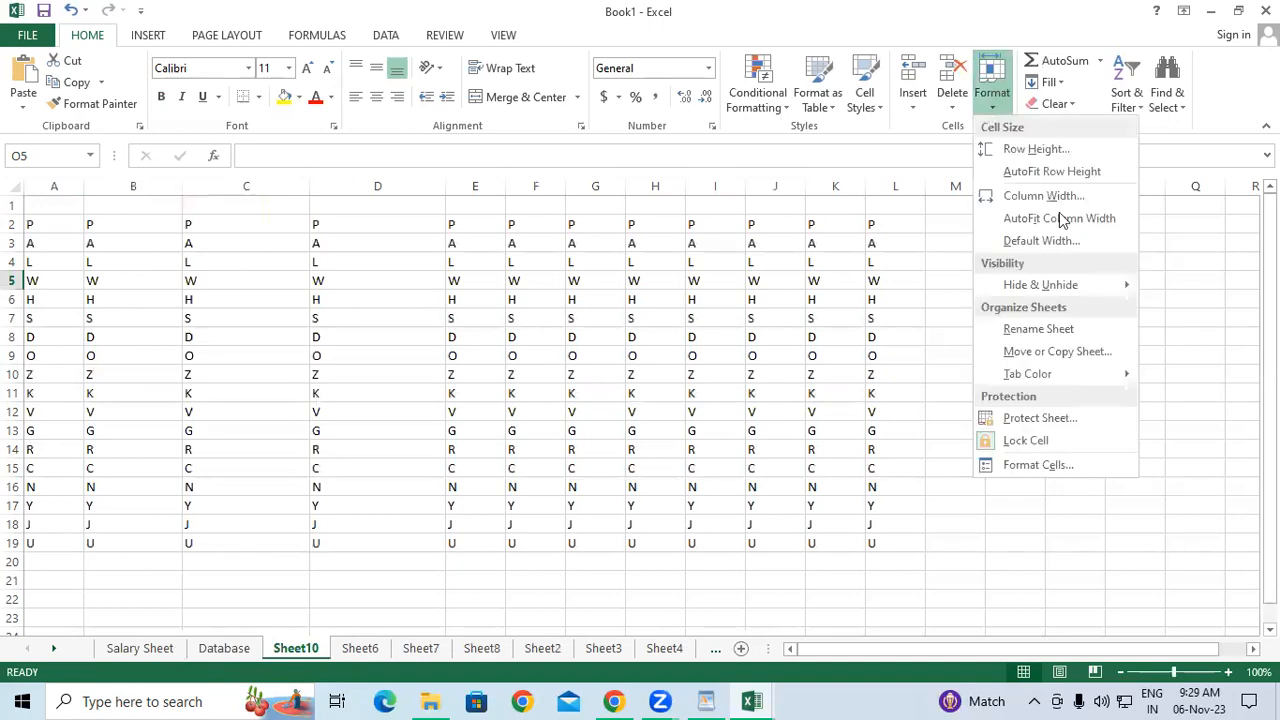
click(1040, 329)
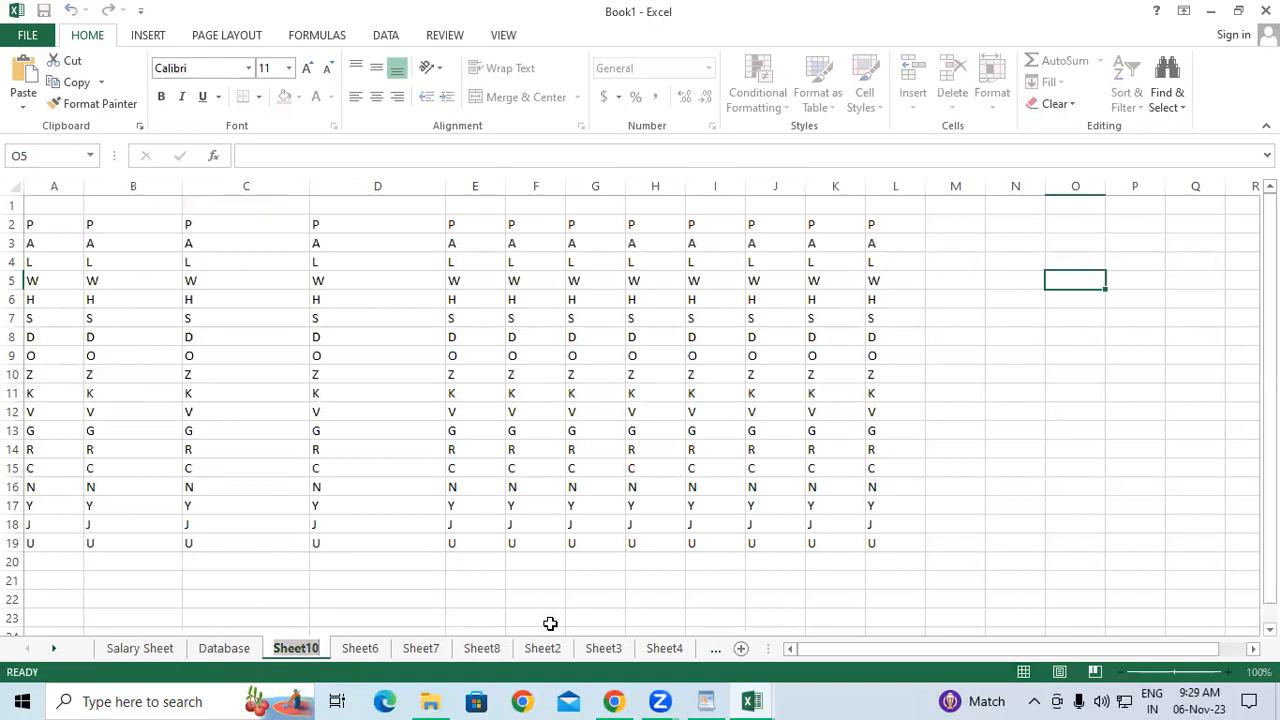
text(Fee)
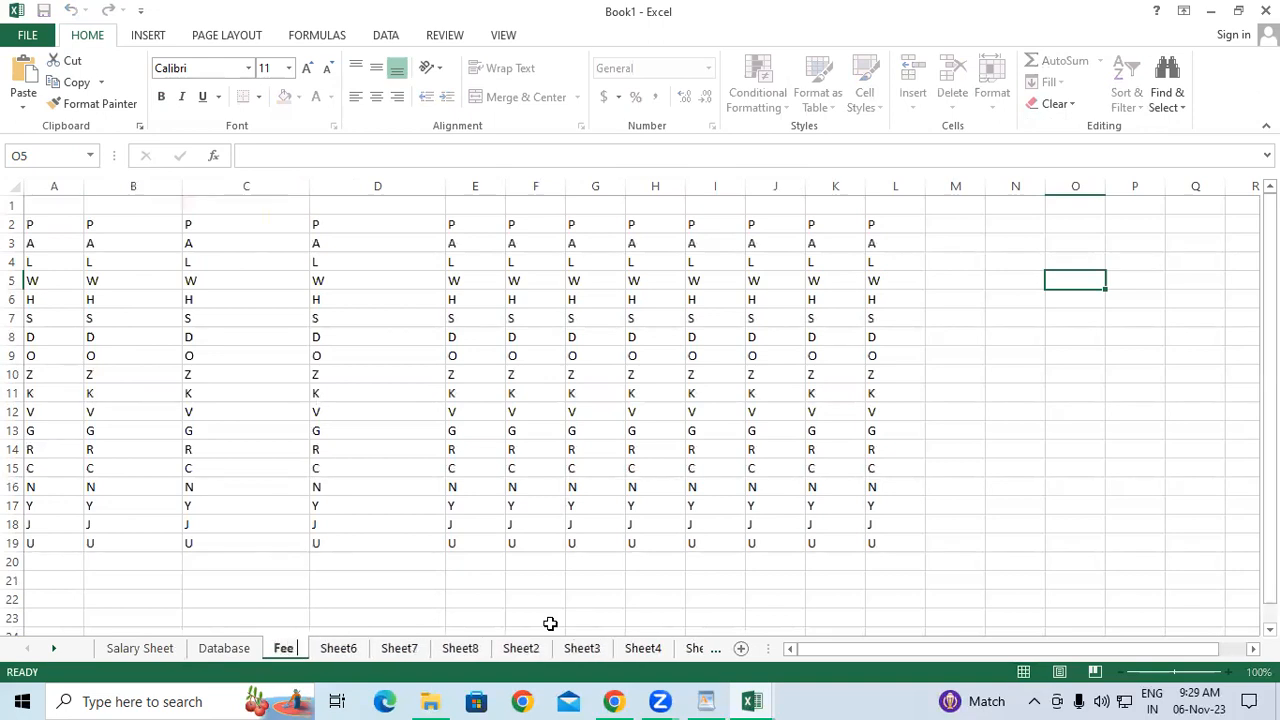
text( Report)
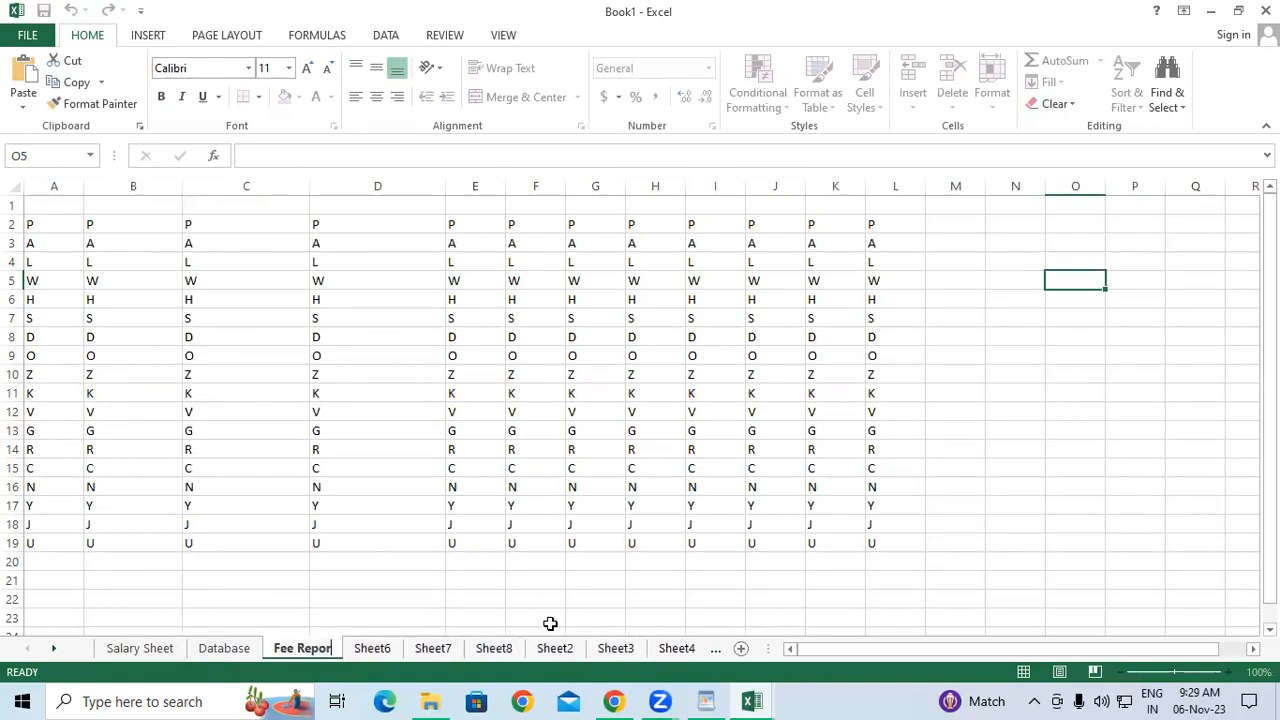
click(651, 572)
Check the Salary Sheet and Database sheets, then return to Fee Report.
click(157, 648)
click(245, 460)
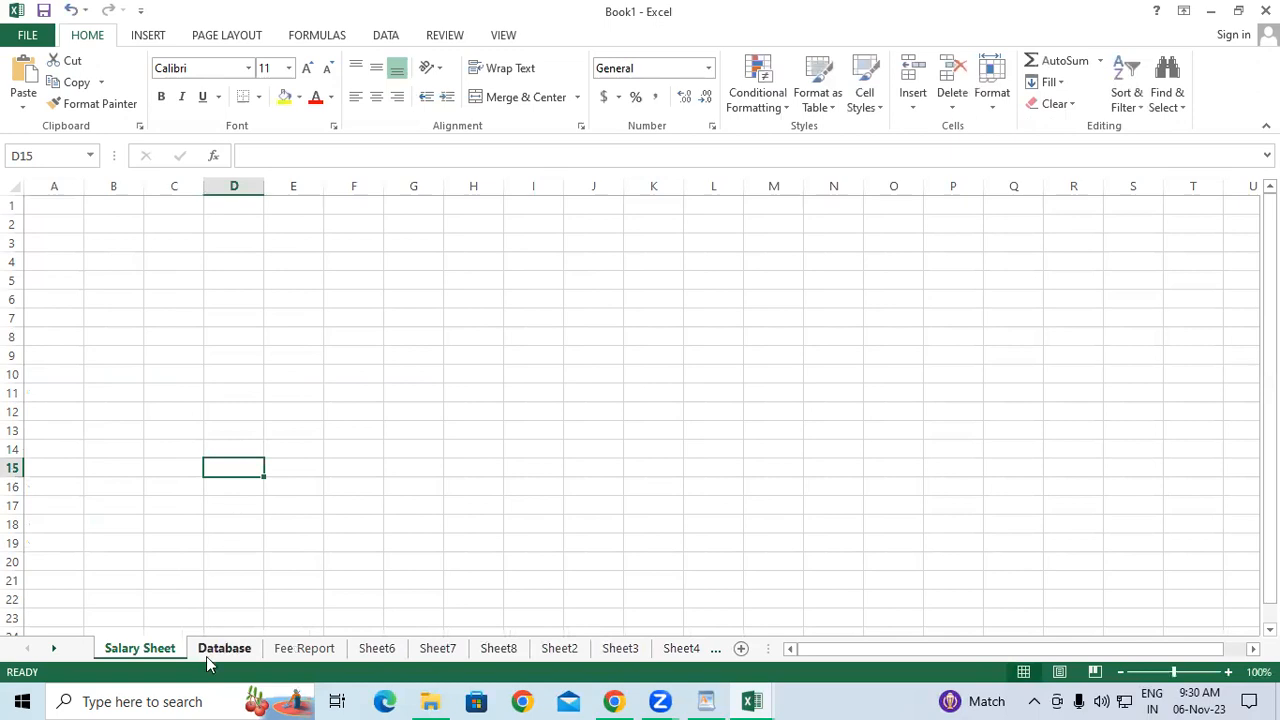
click(206, 656)
click(155, 416)
click(290, 648)
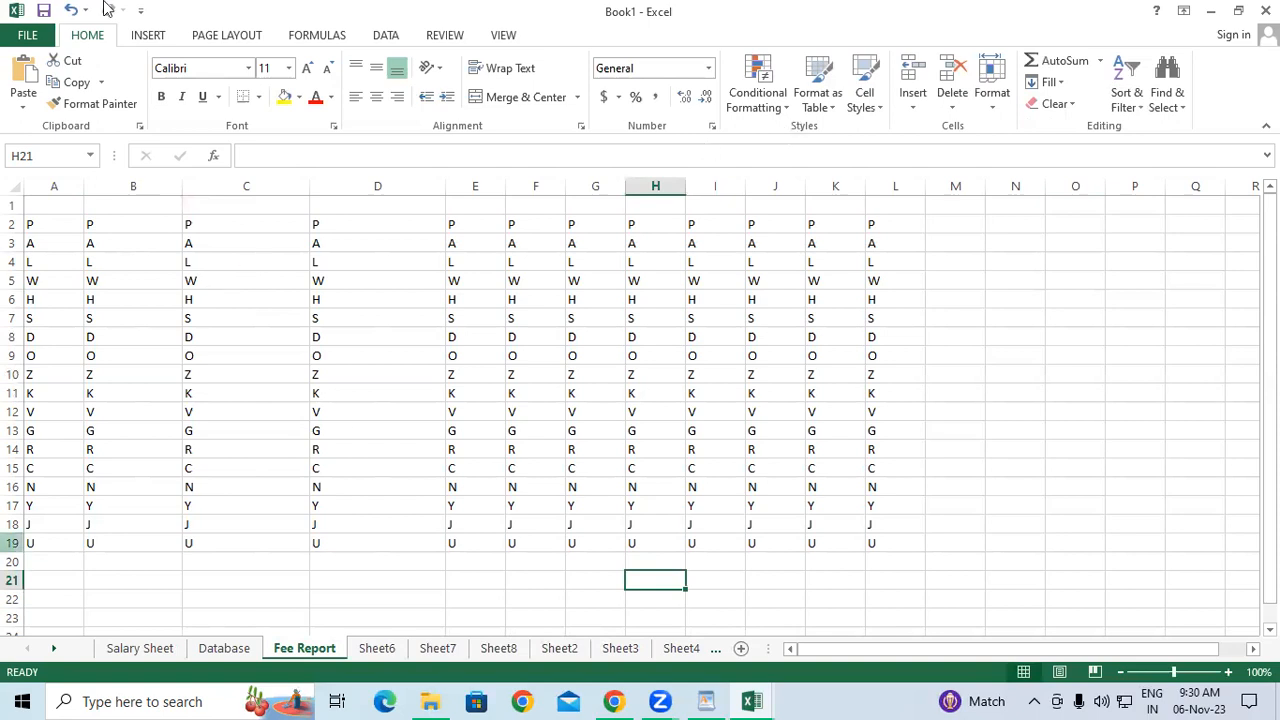
Move the Fee Report sheet before Database via Format > Move or Copy Sheet.
click(992, 98)
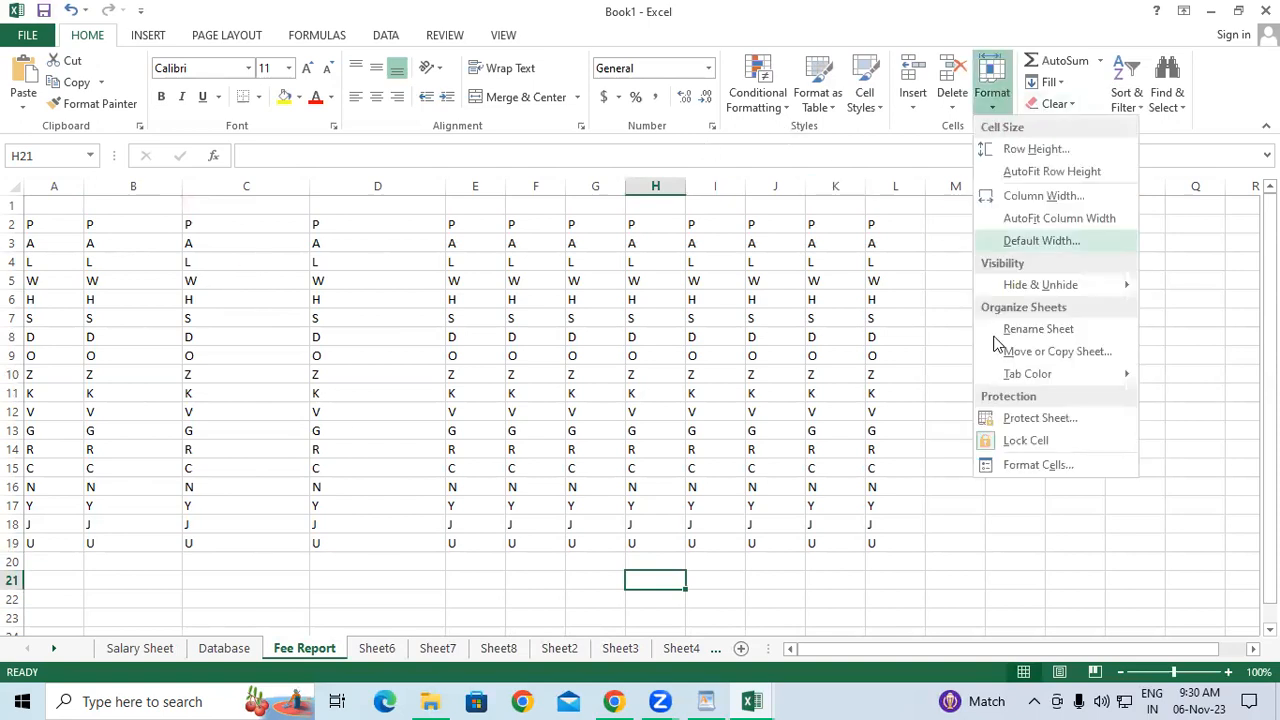
click(1088, 352)
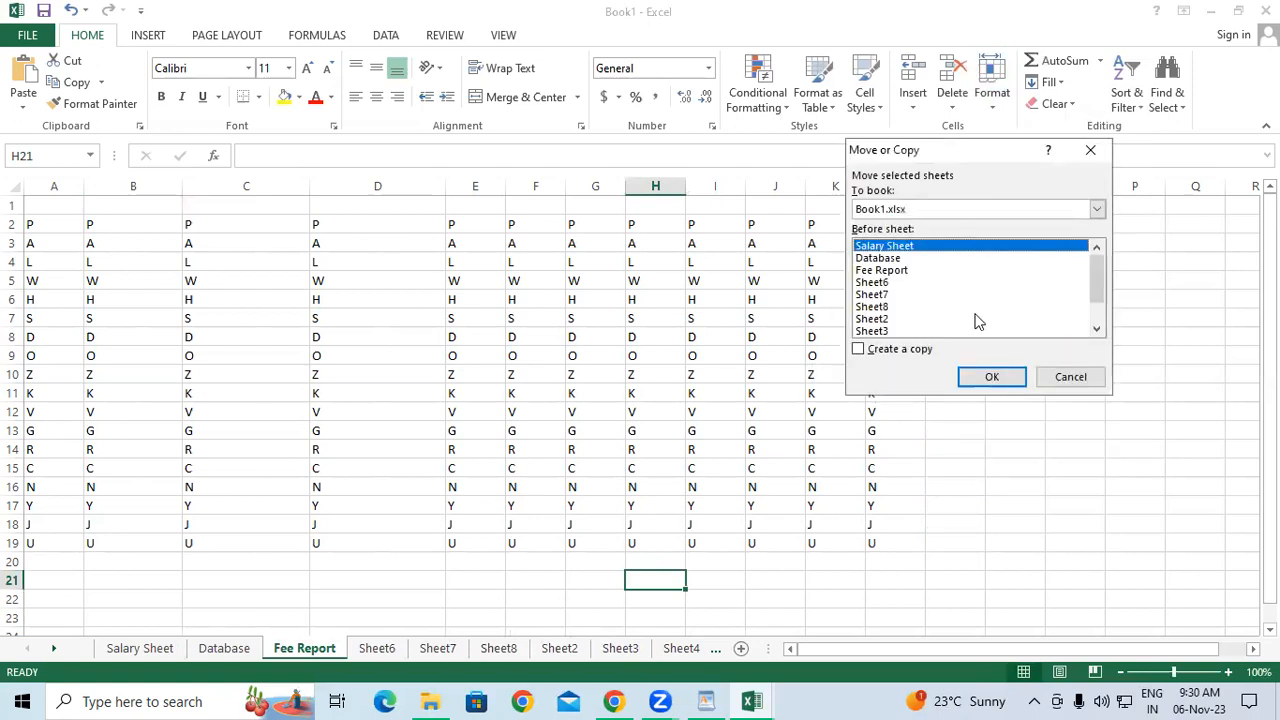
click(878, 258)
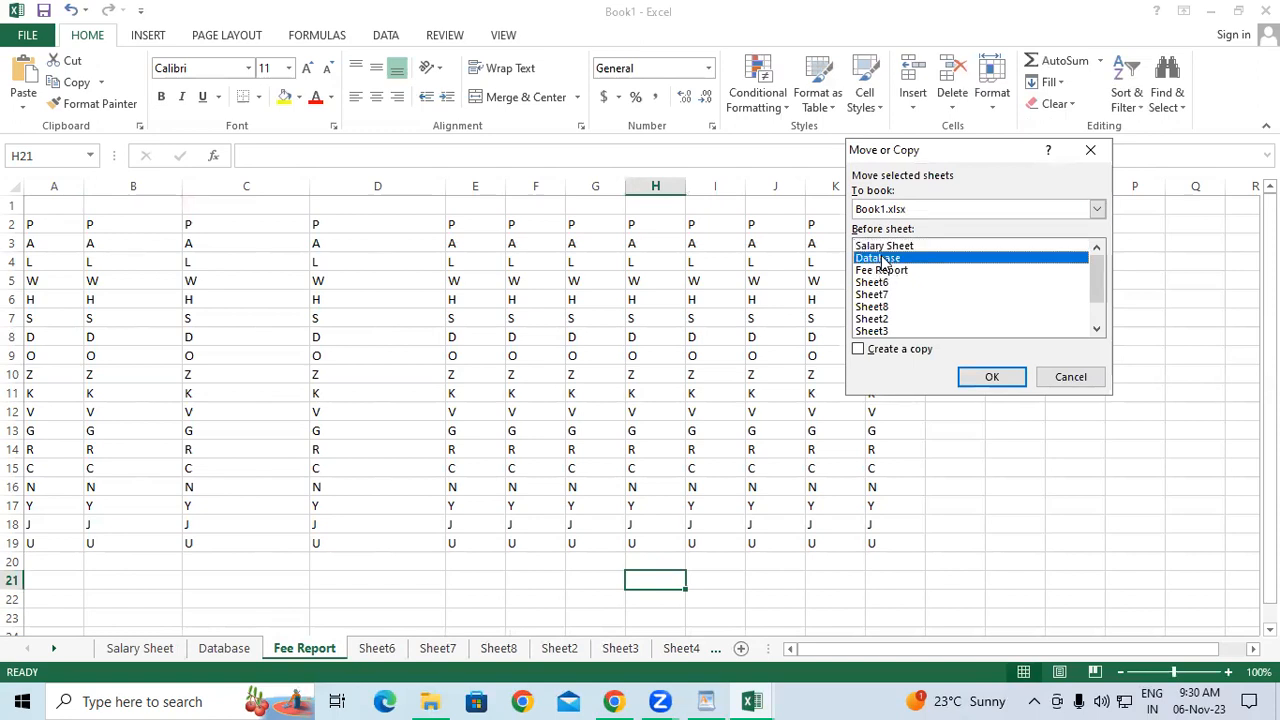
click(978, 372)
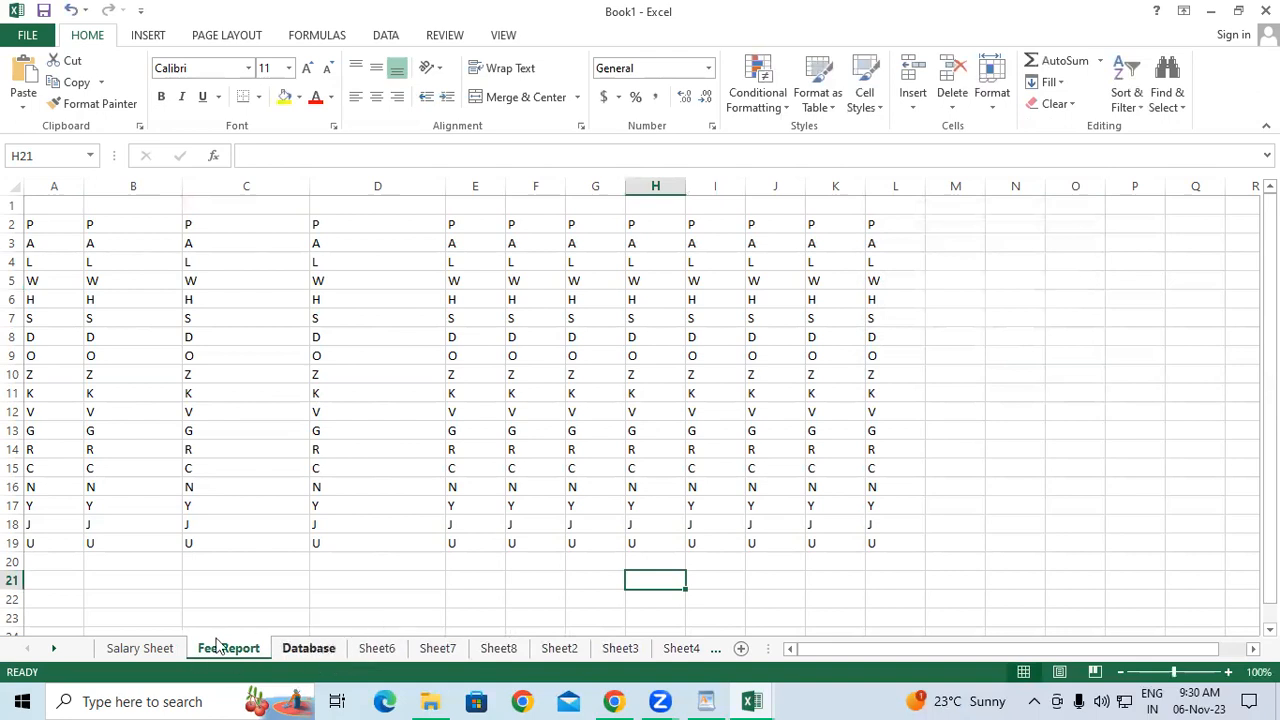
Drag Salary Sheet after Fee Report and Database into the first tab position.
drag(222, 655, 326, 654)
click(318, 650)
drag(155, 662, 140, 655)
click(206, 652)
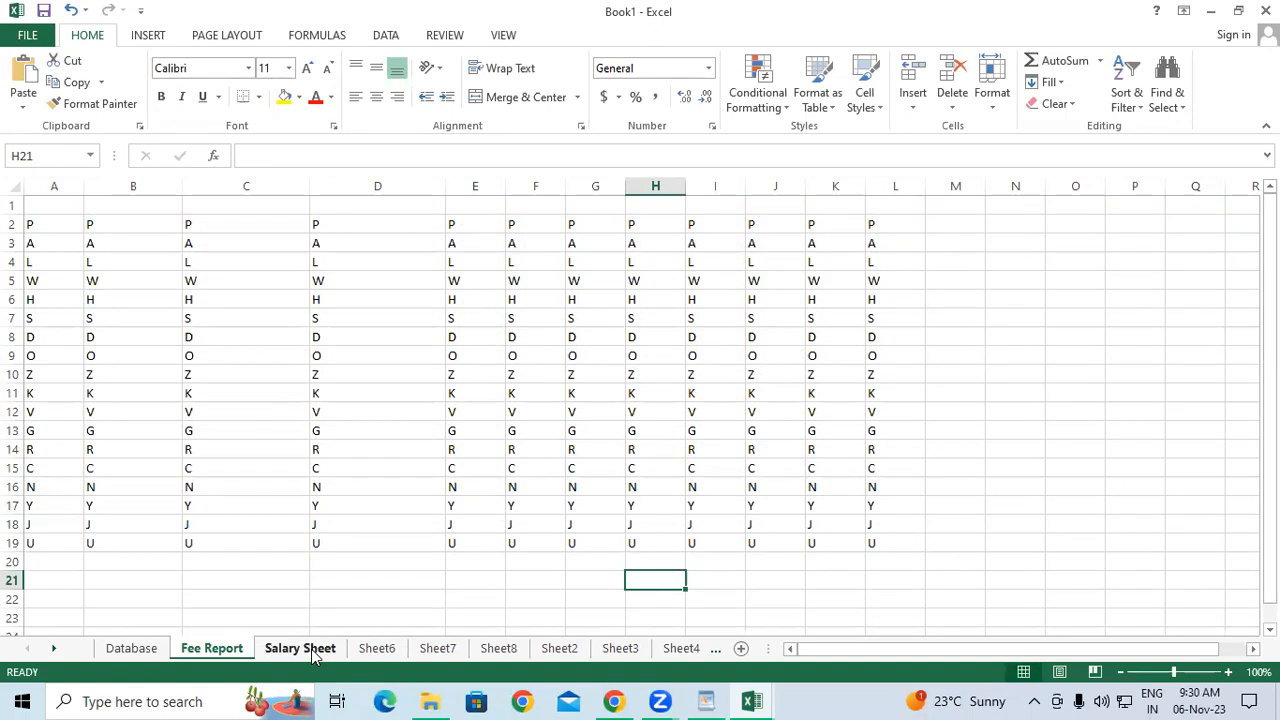
click(992, 92)
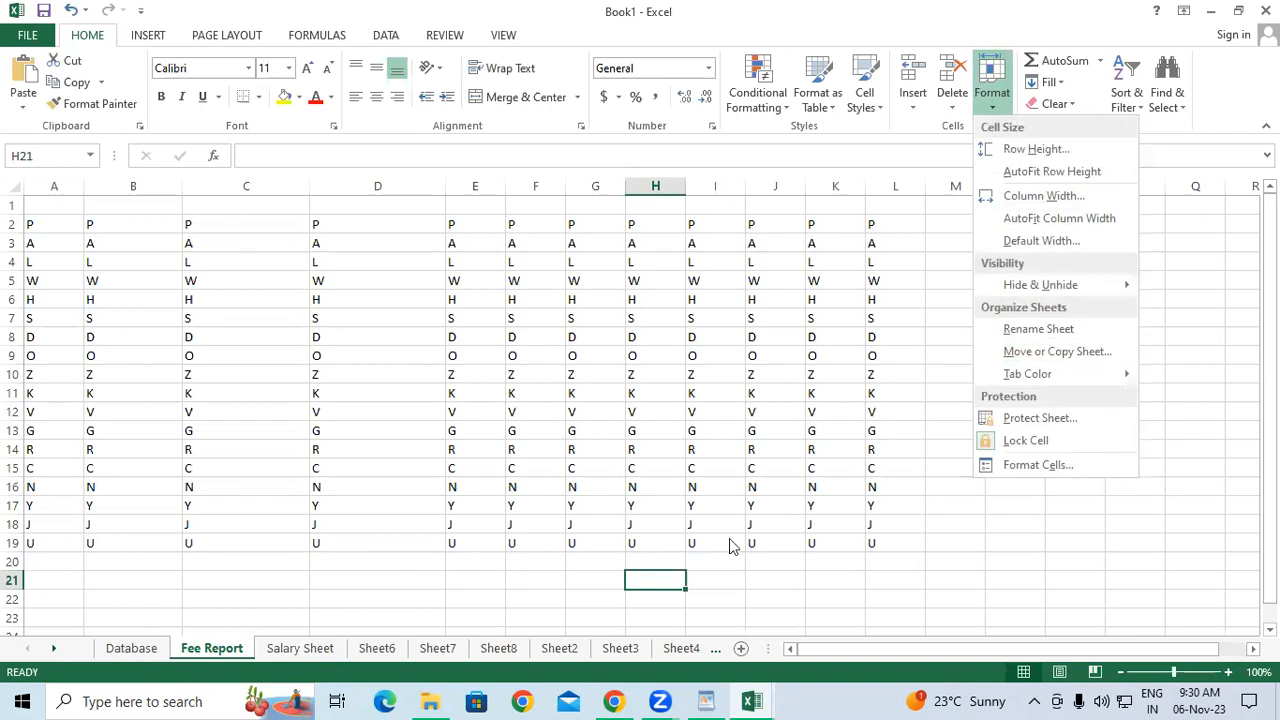
Colour the Database sheet tab red from Format > Tab Color.
click(926, 355)
click(926, 355)
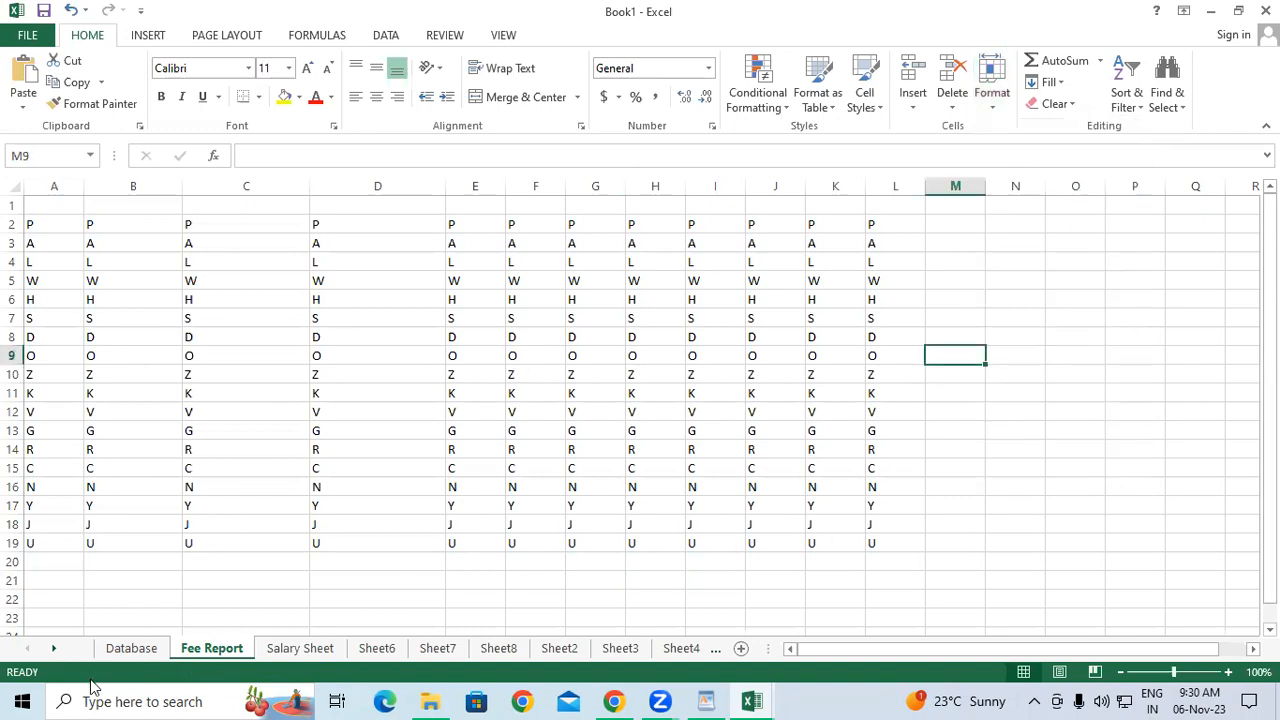
click(131, 649)
click(993, 100)
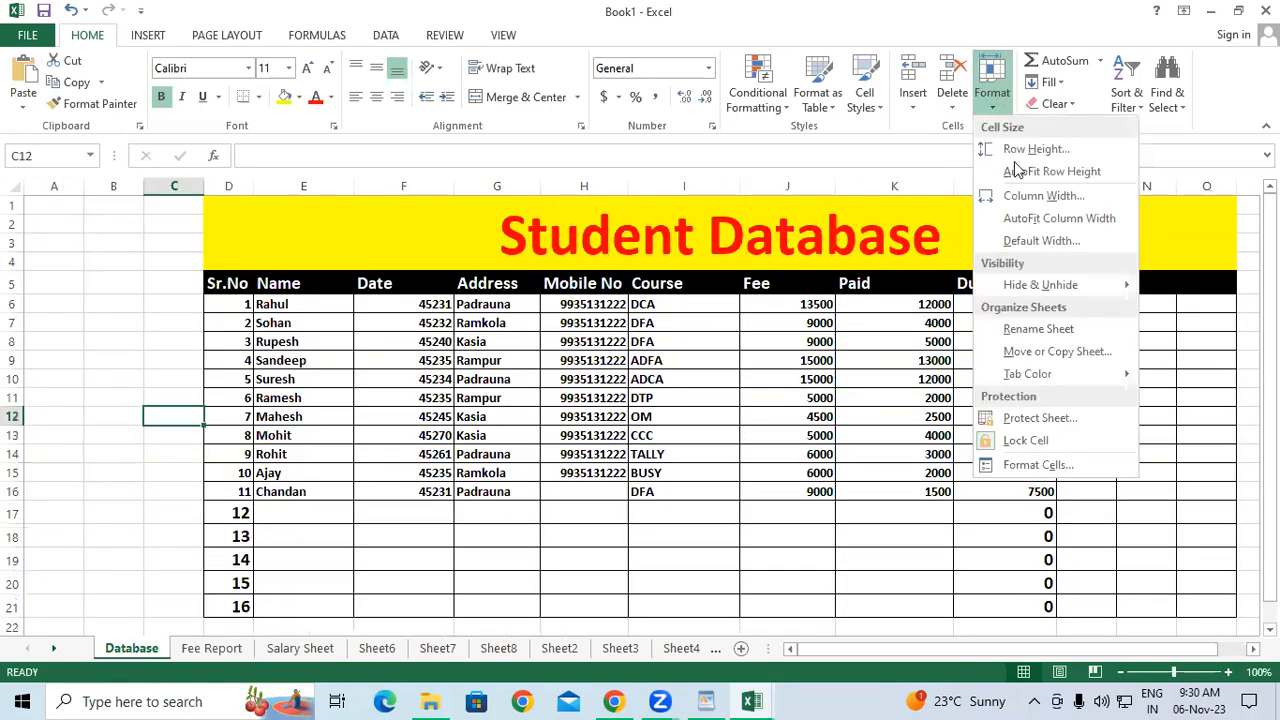
mouse_move(1022, 376)
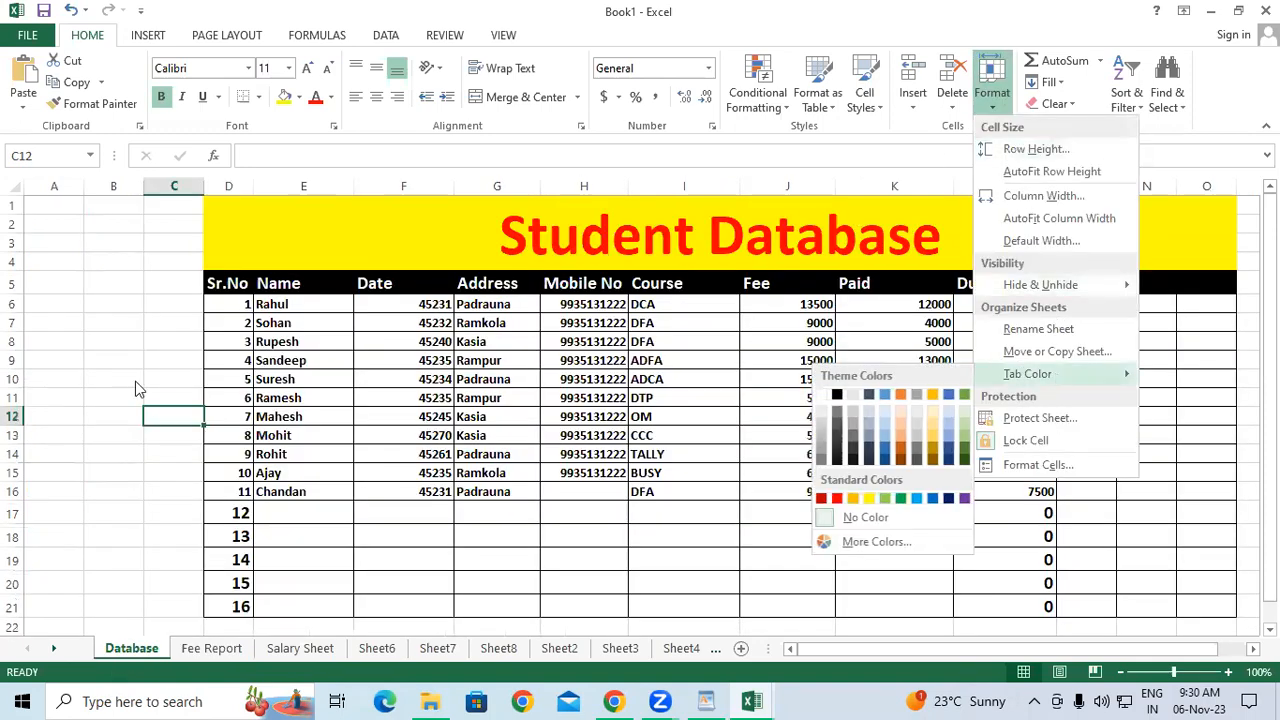
click(178, 536)
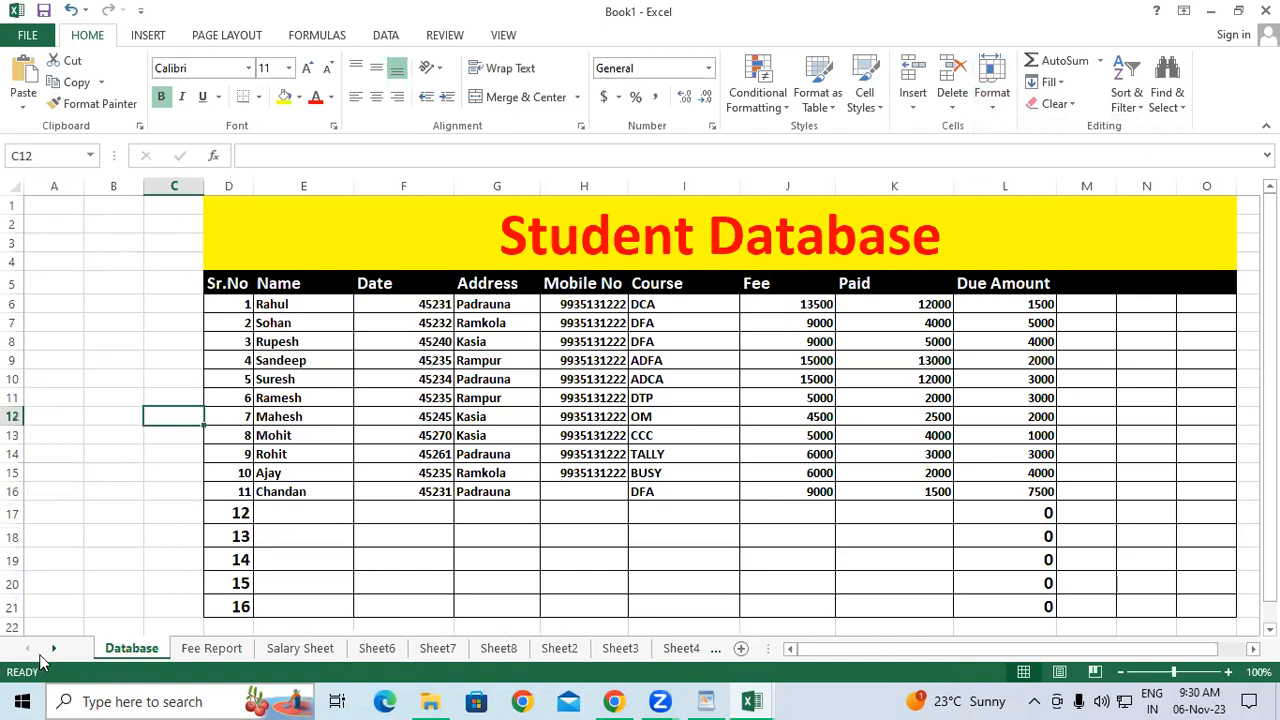
click(991, 88)
mouse_move(1076, 385)
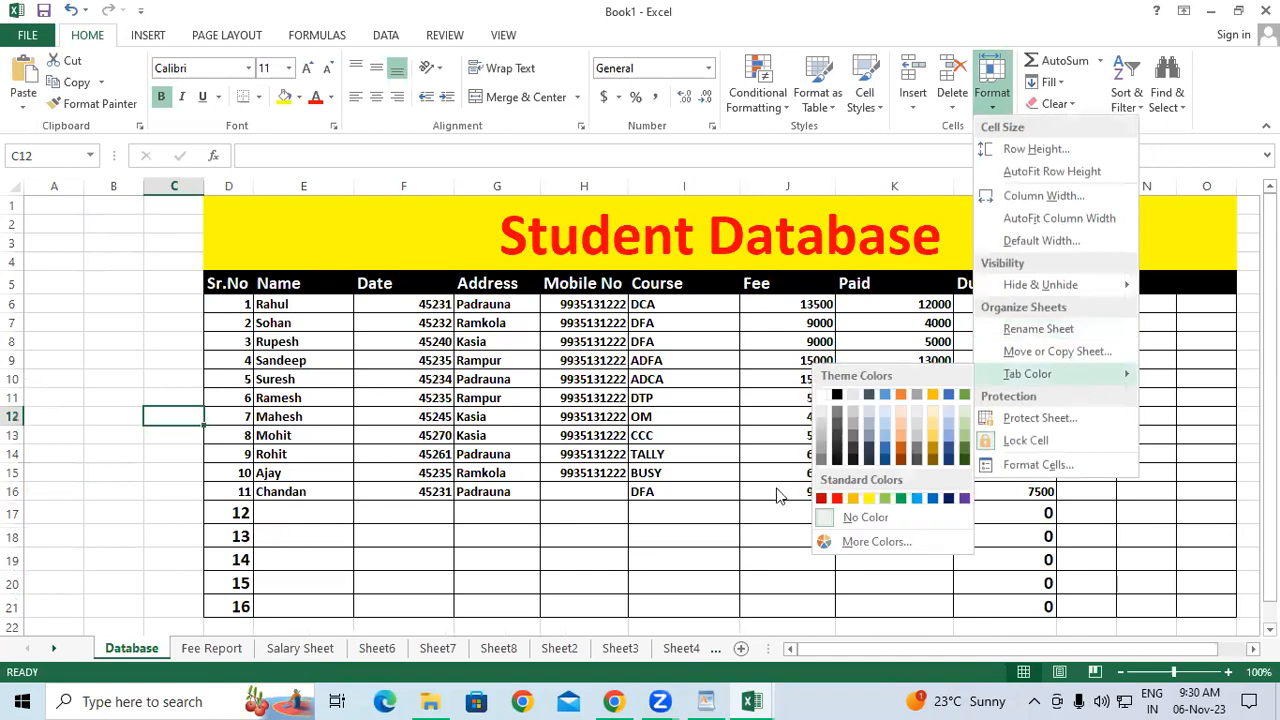
click(837, 498)
Colour the Fee Report tab light blue and the Salary Sheet tab dark blue.
click(226, 650)
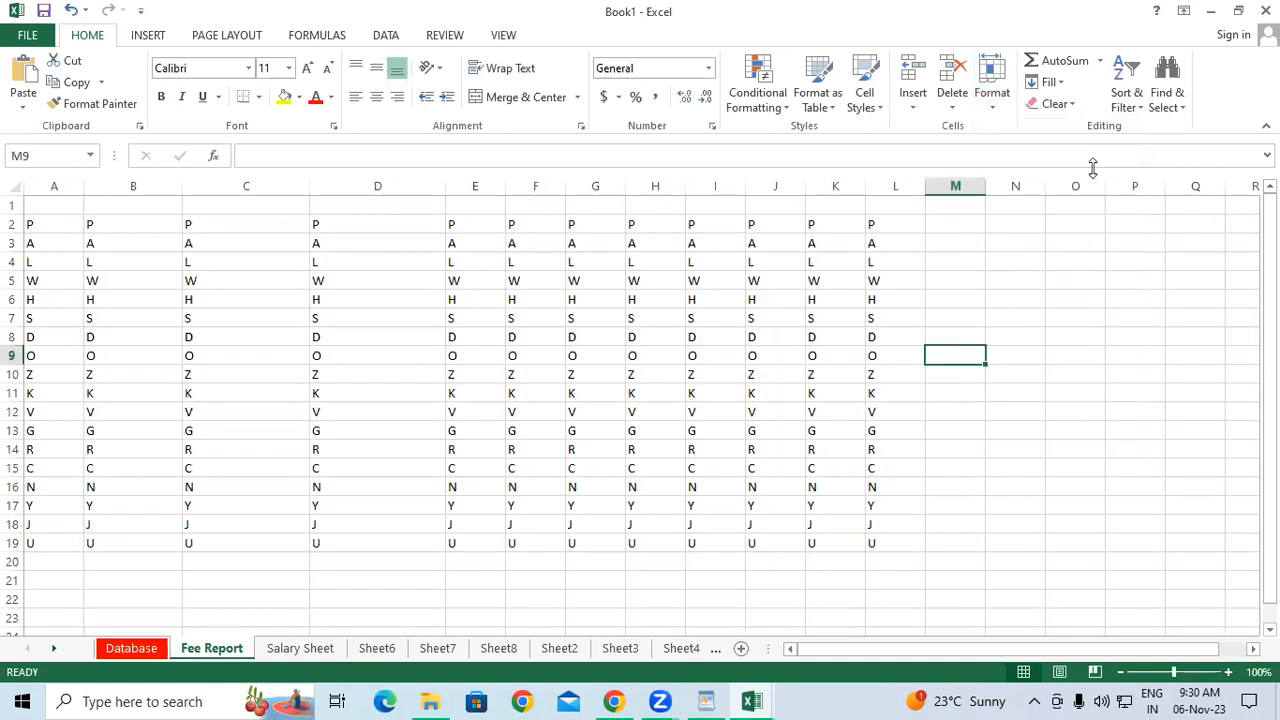
click(991, 85)
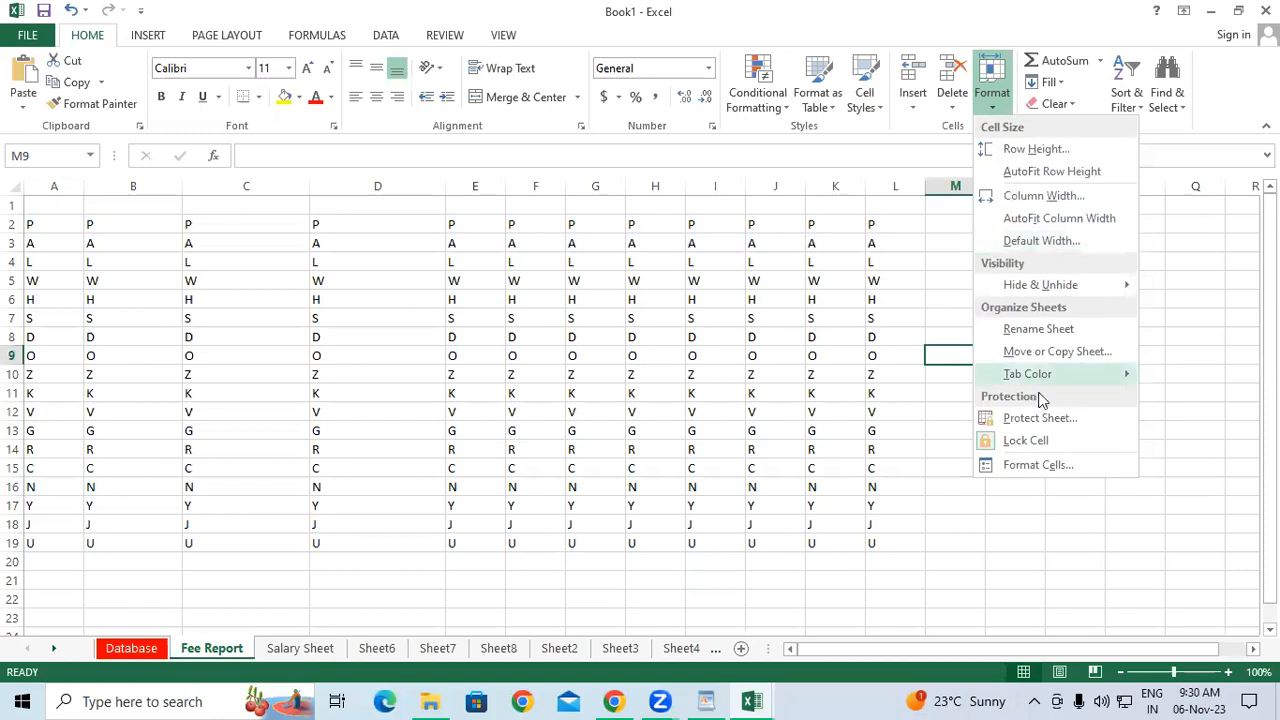
mouse_move(1072, 375)
click(917, 499)
click(290, 650)
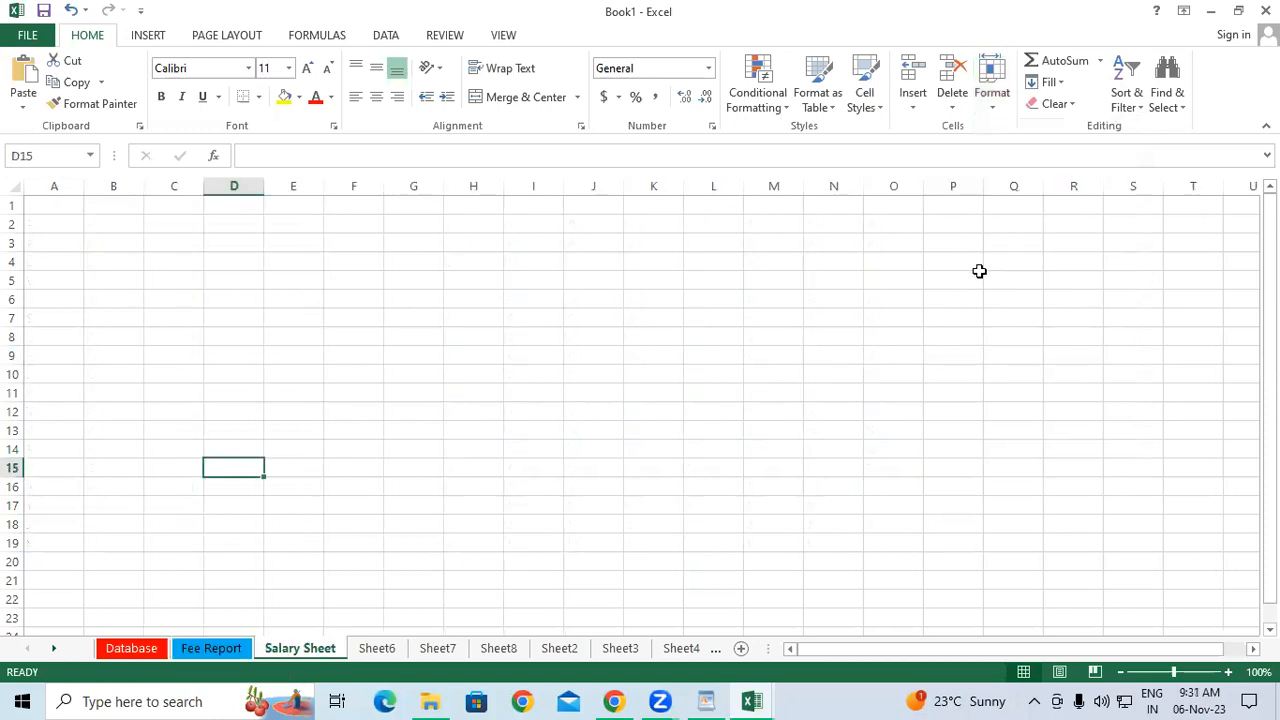
click(991, 90)
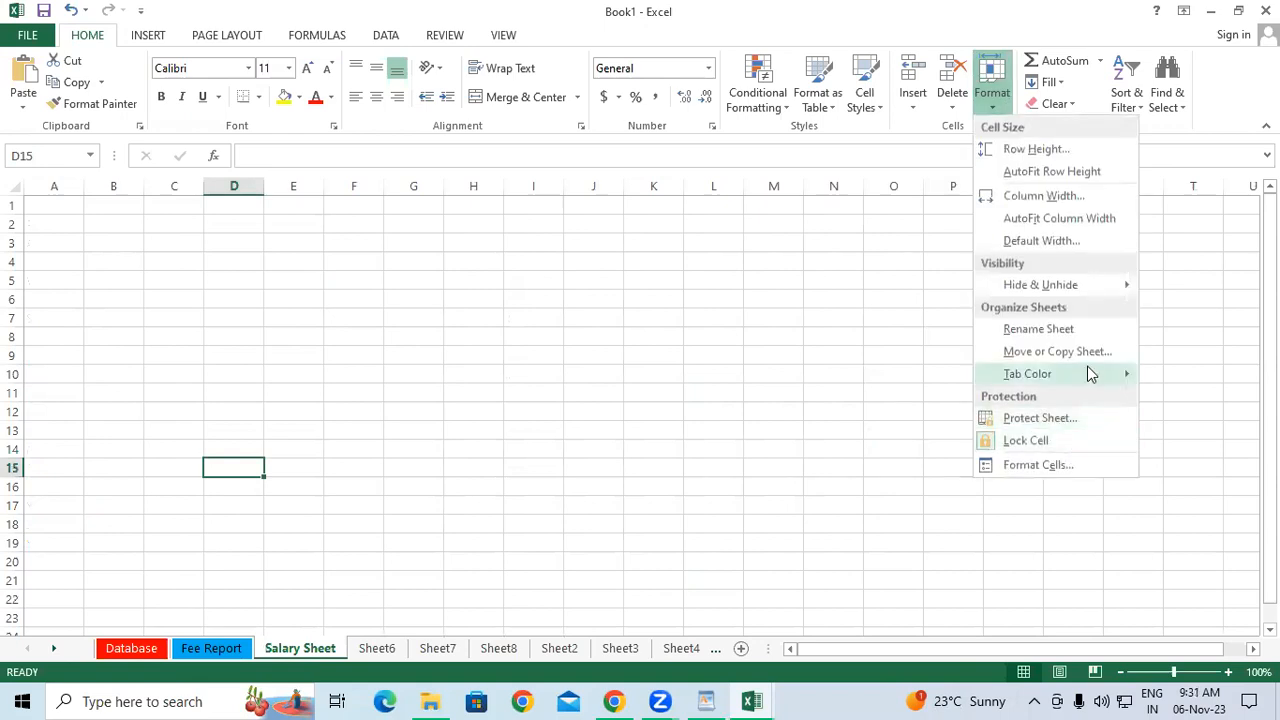
mouse_move(1090, 374)
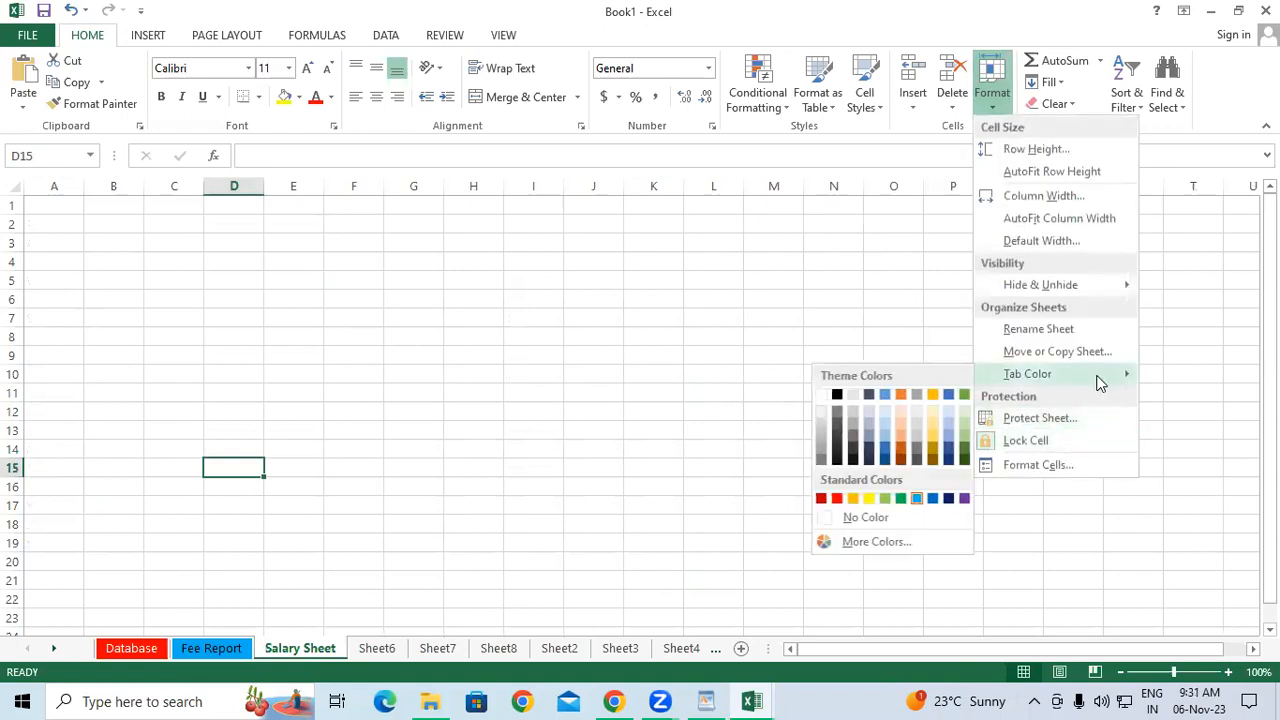
click(950, 500)
click(670, 419)
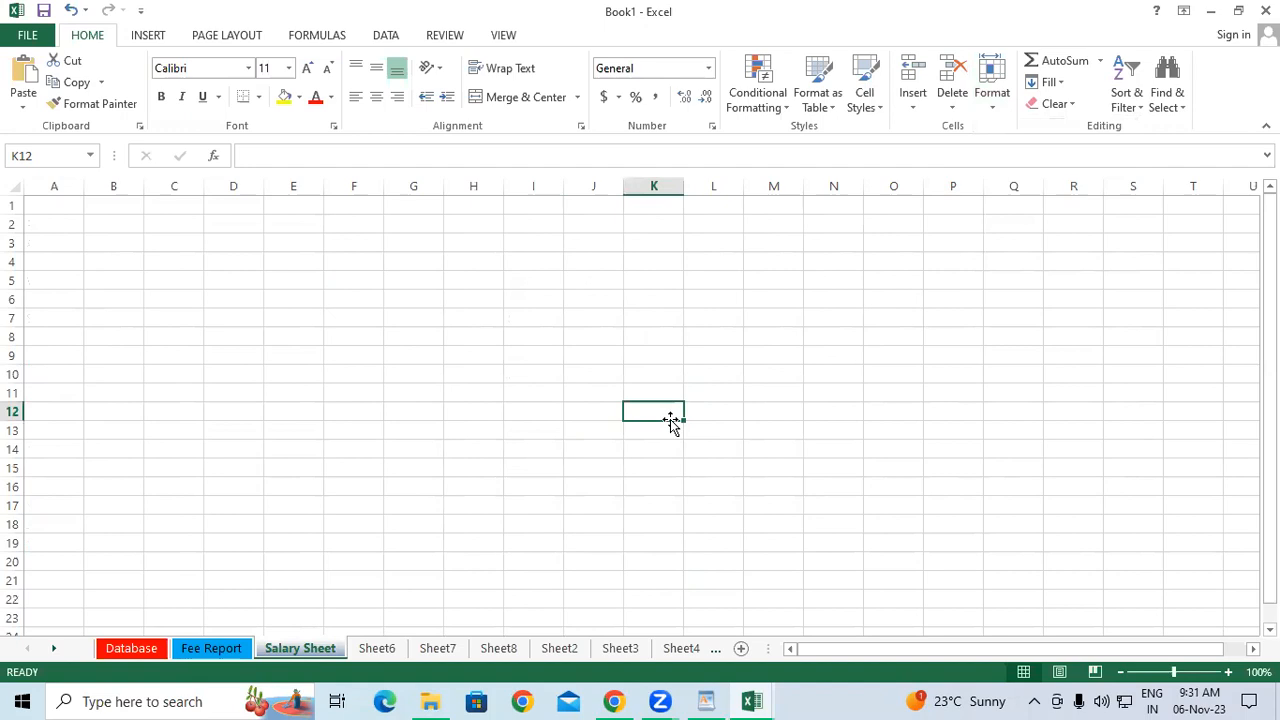
Review the coloured Database, Fee Report and Salary Sheet tabs.
click(152, 655)
click(198, 651)
click(298, 650)
On Fee Report, look through the Format options without applying any.
click(200, 651)
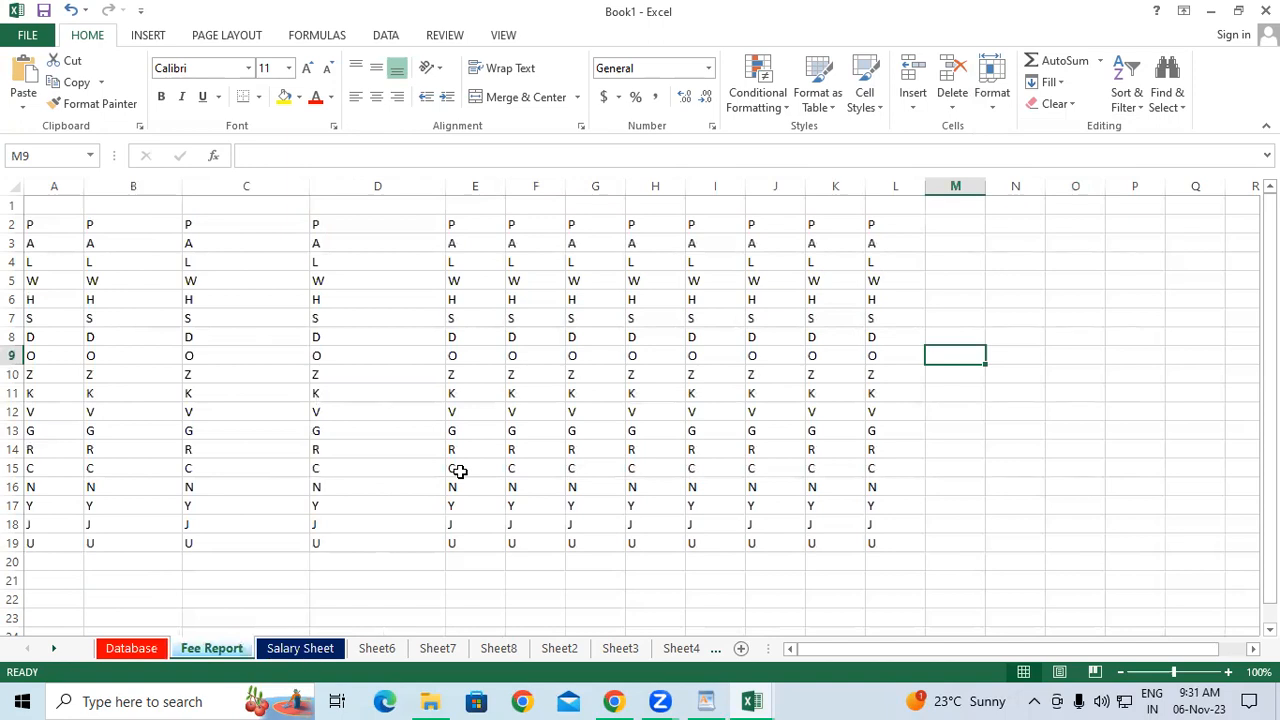
click(940, 278)
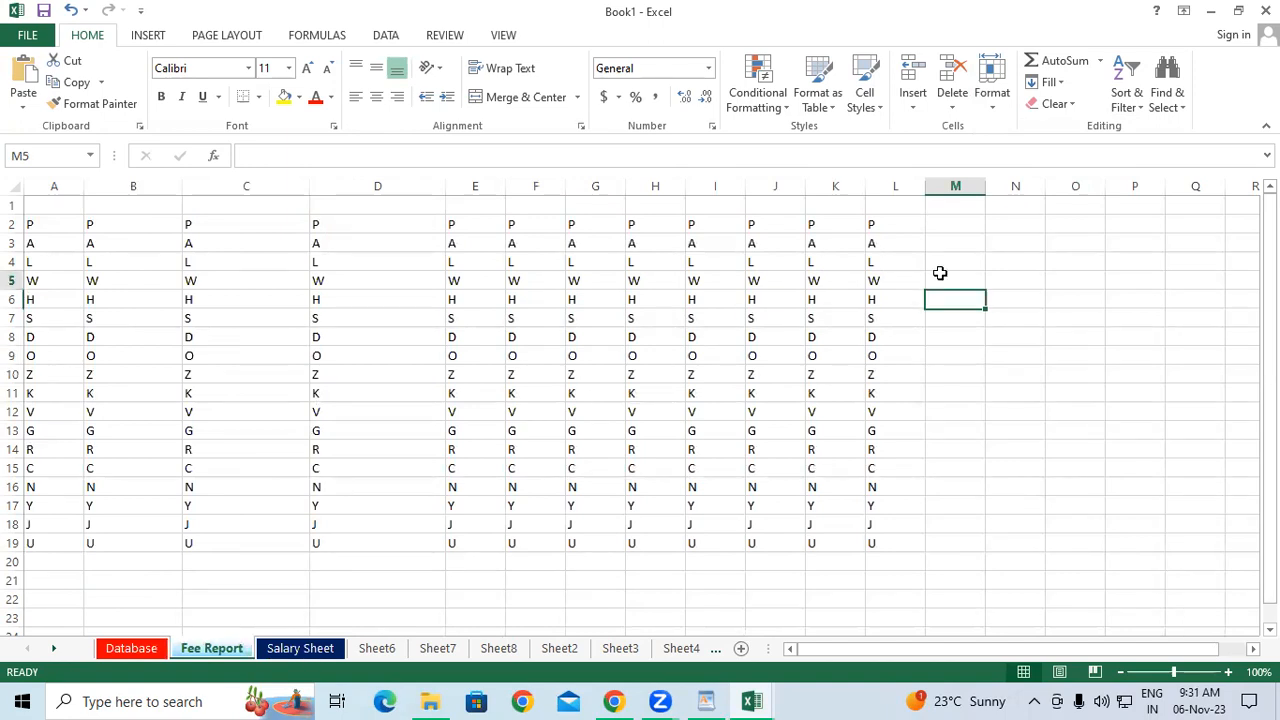
click(990, 100)
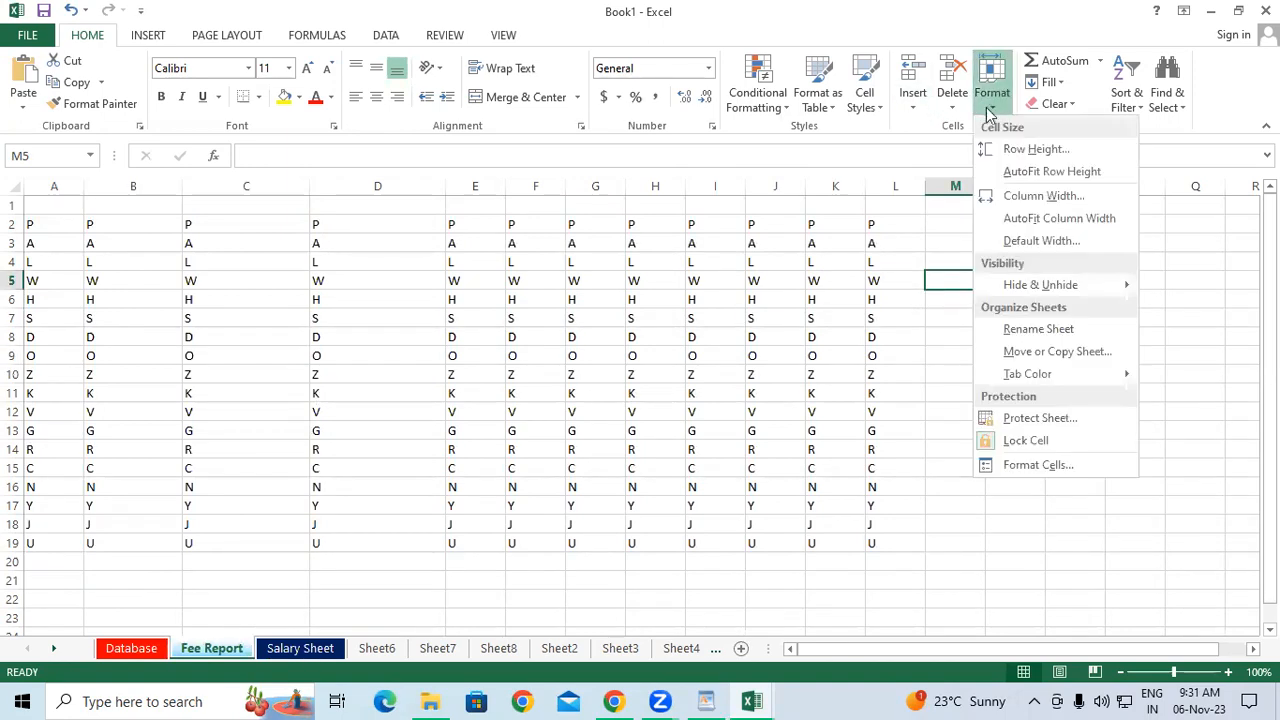
mouse_move(1024, 403)
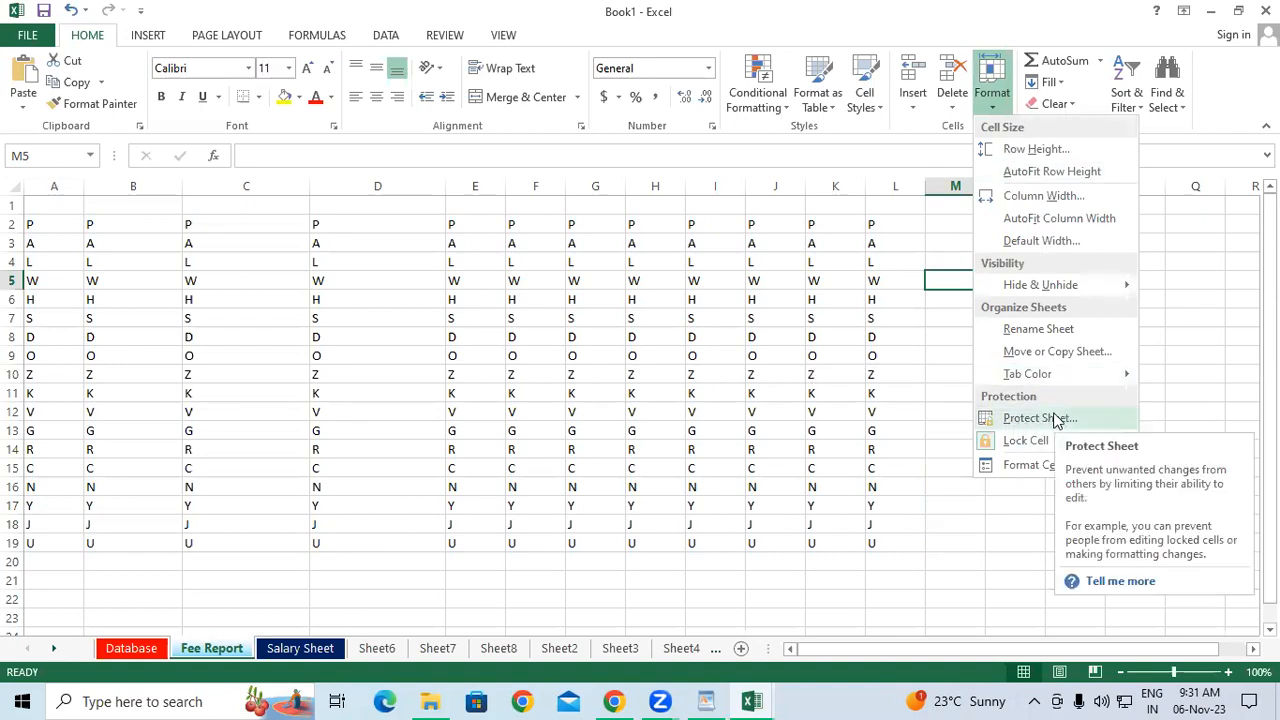
click(497, 400)
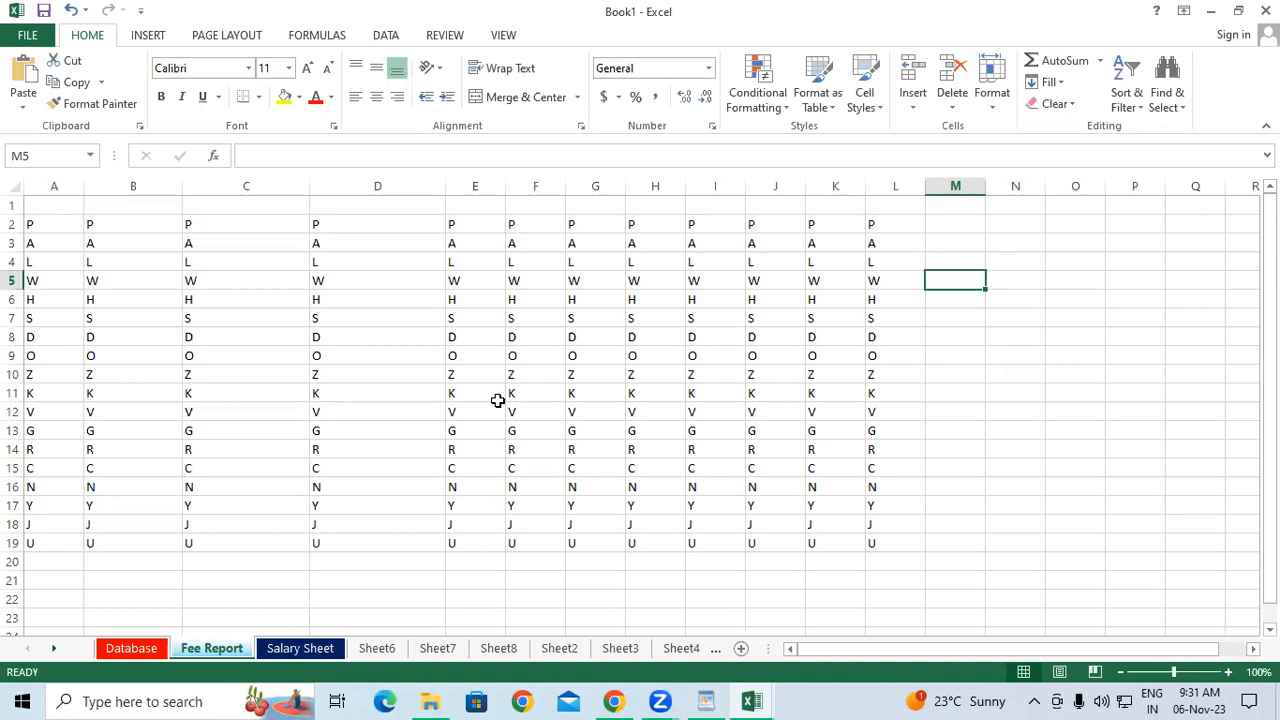
On Database, clear the Address entries G7:G12, then undo to restore them.
click(126, 648)
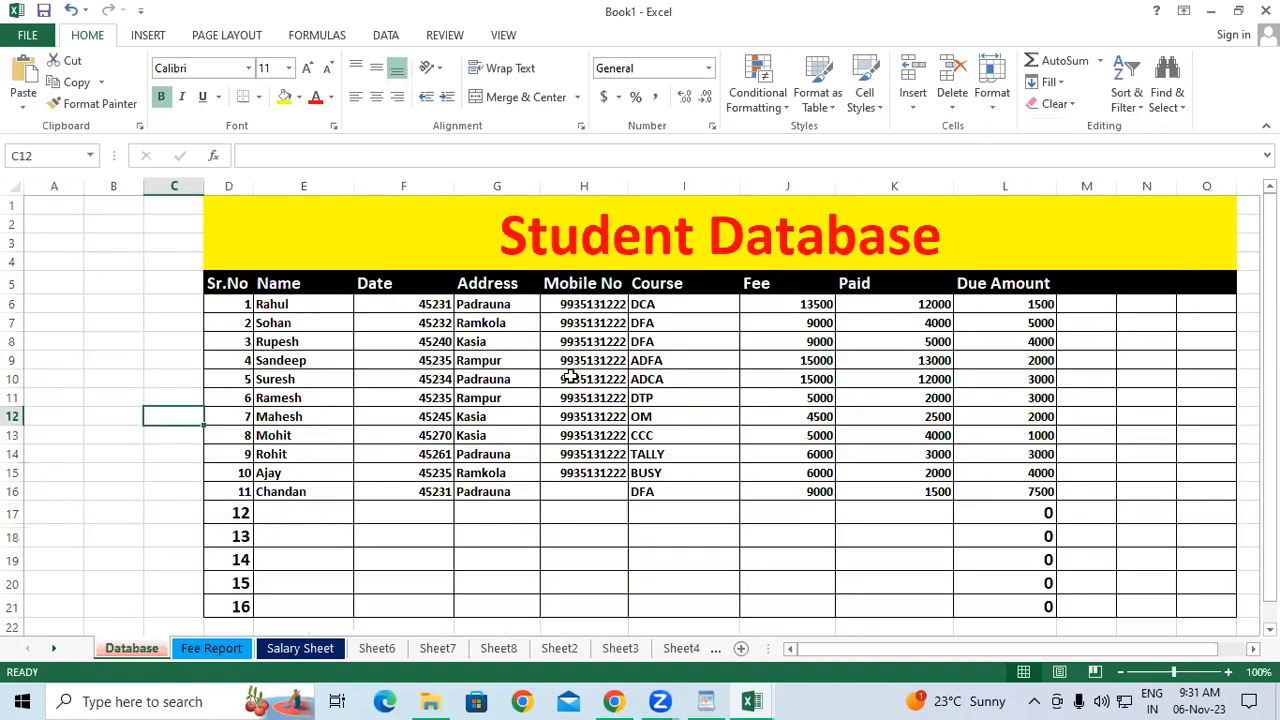
drag(505, 320, 494, 422)
key(Delete)
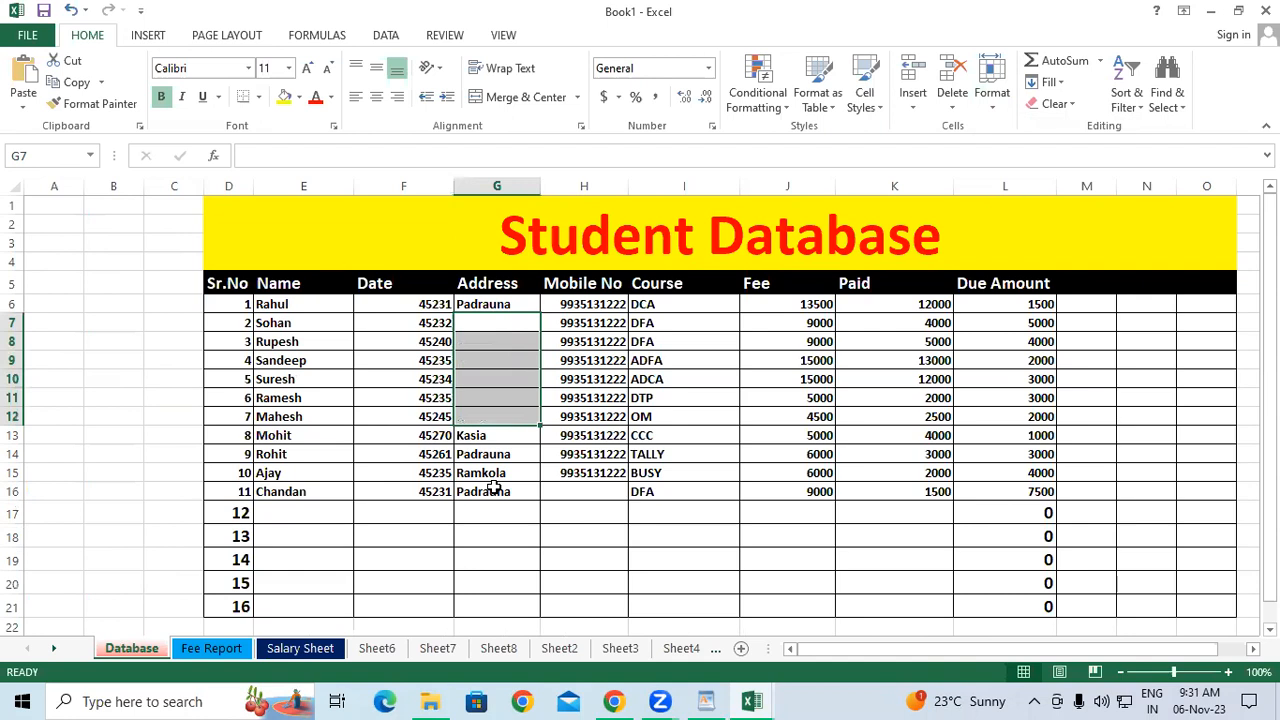
key(ctrl+z)
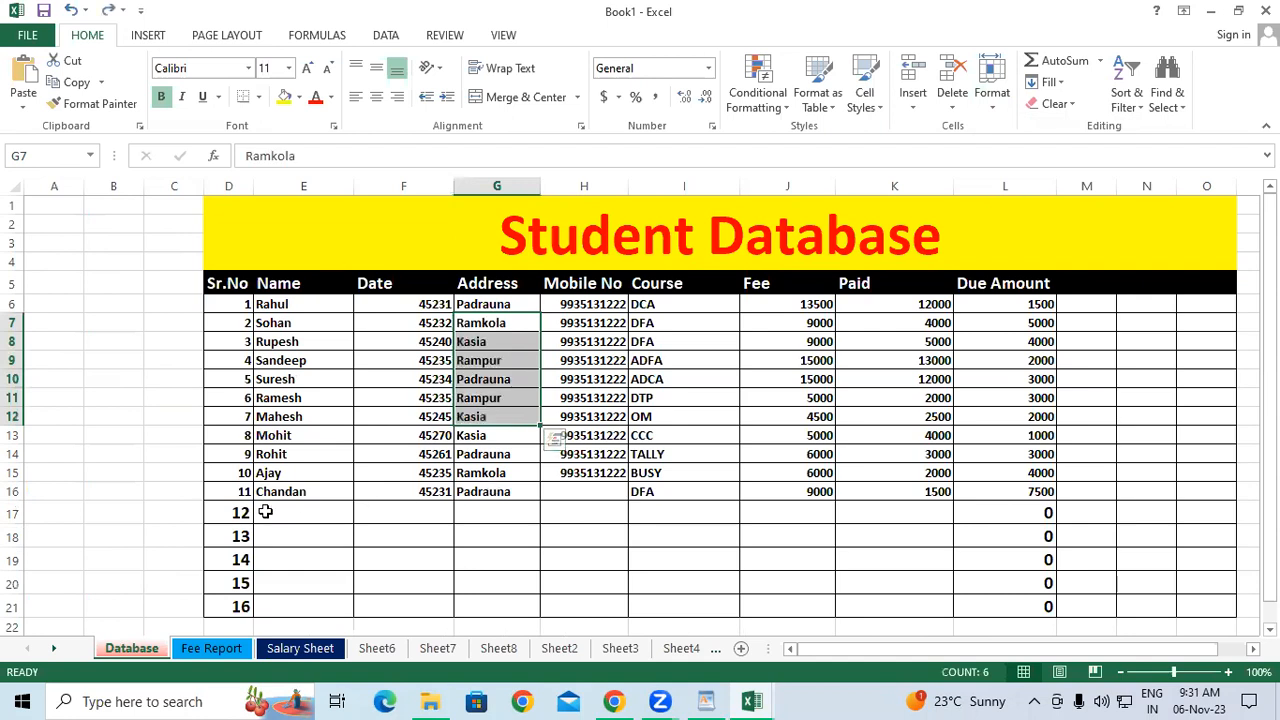
click(360, 585)
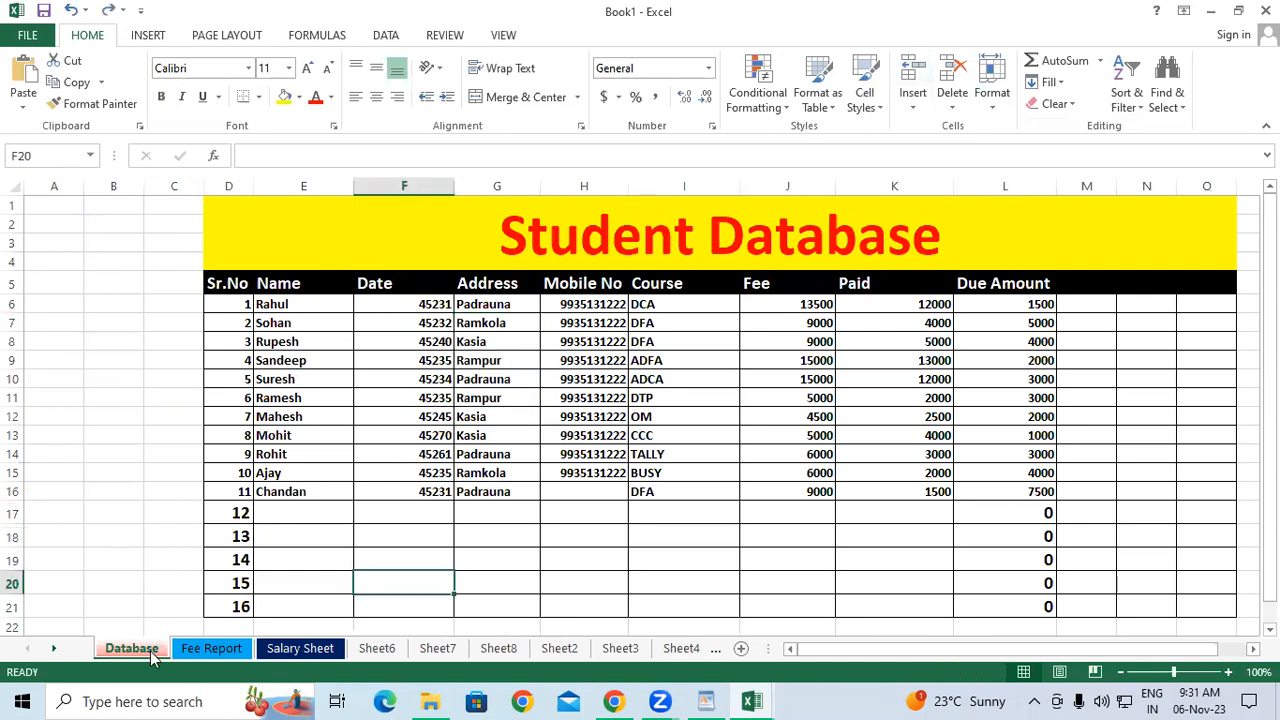
Switch between Fee Report and Database, then open the sheet protection options.
click(992, 92)
click(208, 651)
click(205, 650)
click(160, 649)
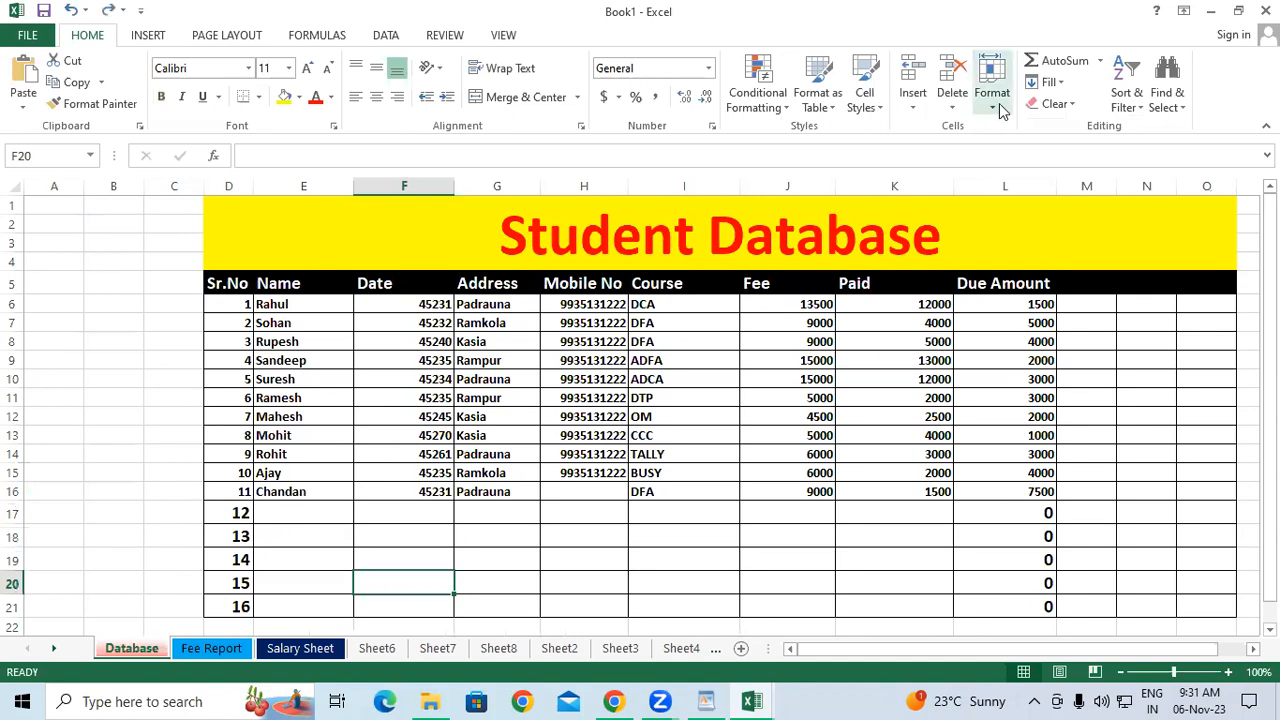
click(992, 95)
Protect the Database sheet with a password, entered and confirmed.
click(1021, 421)
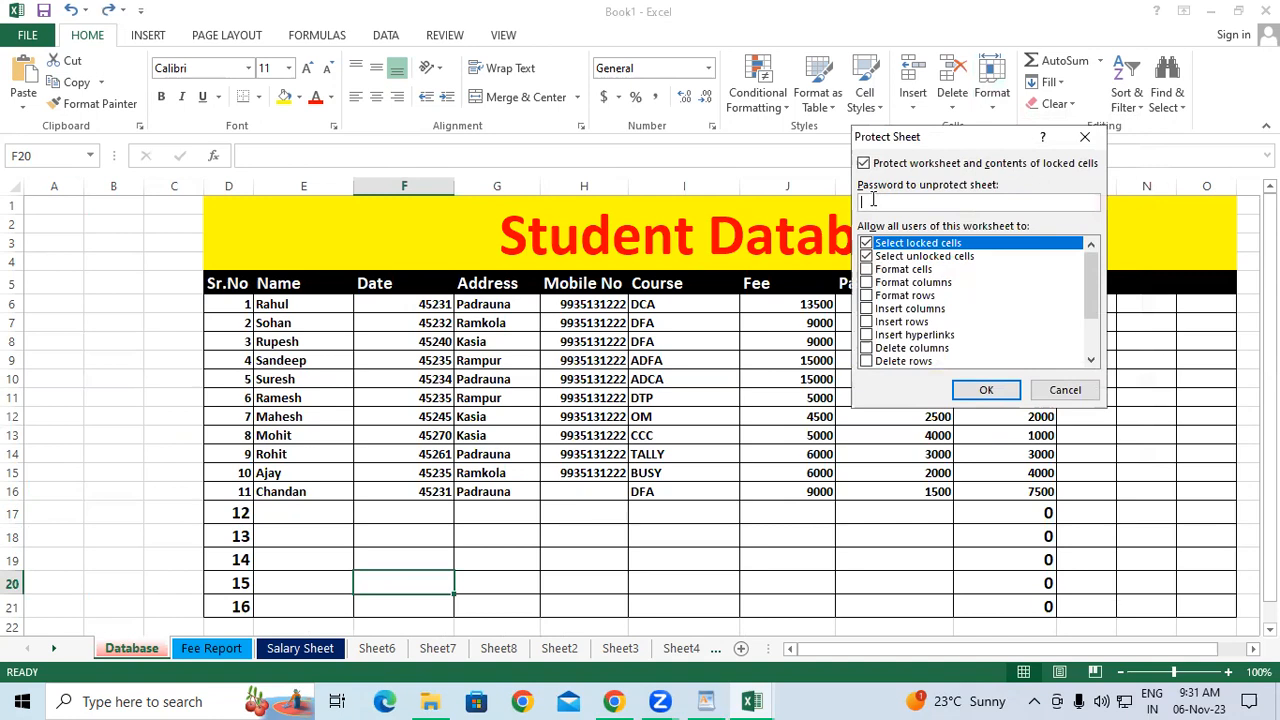
text(123)
click(988, 391)
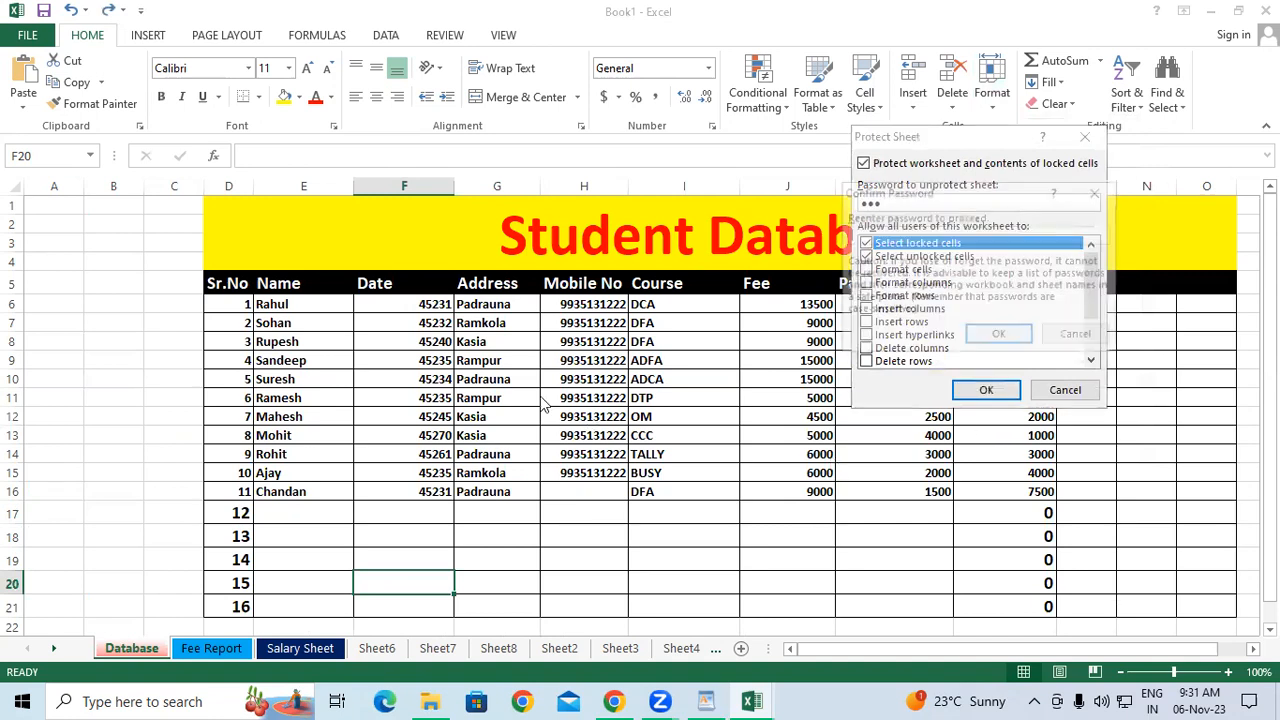
text(123)
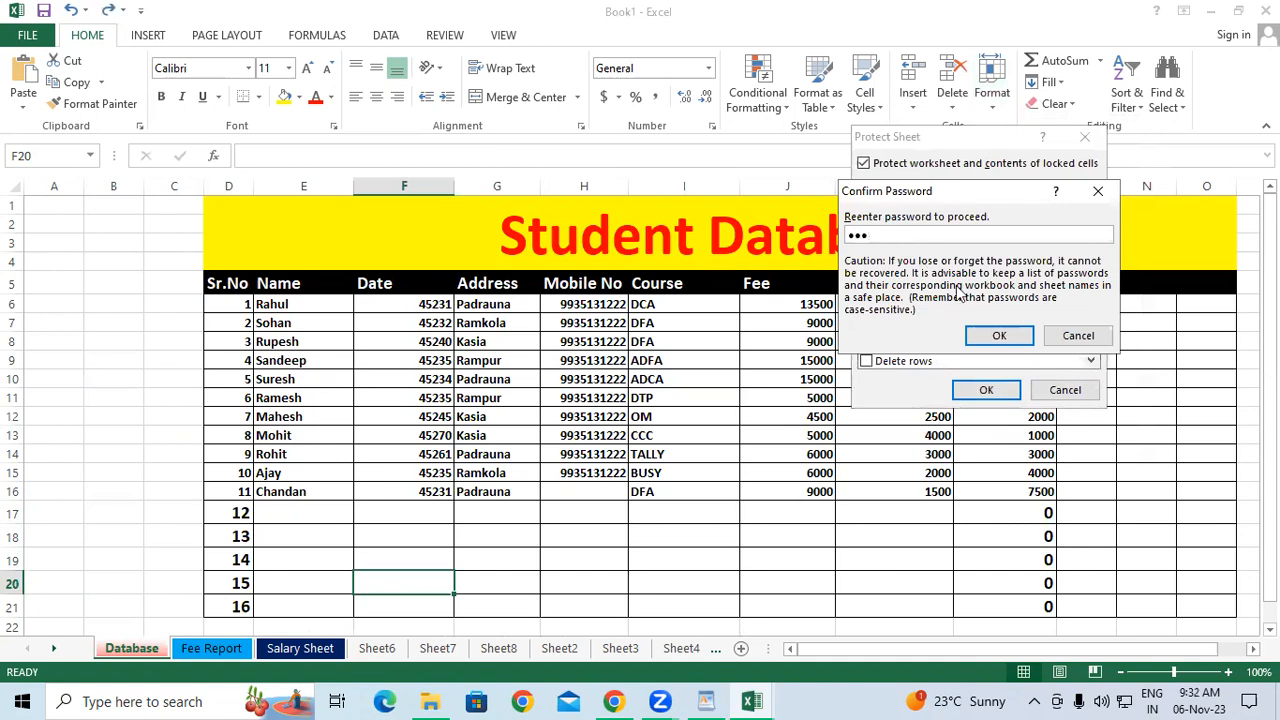
click(1015, 337)
Test protection by trying to edit the Padrauna cell G10 and dismissing the protected-sheet warnings.
click(730, 397)
click(602, 420)
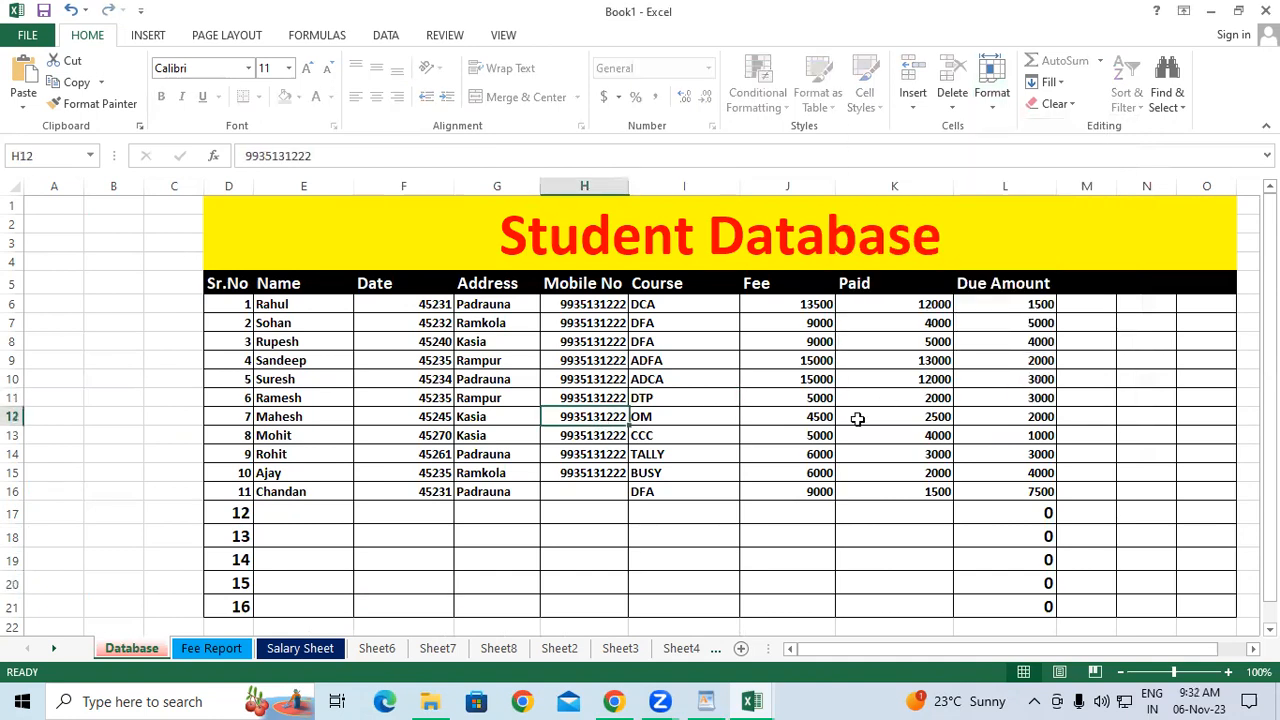
click(857, 419)
click(810, 417)
click(463, 381)
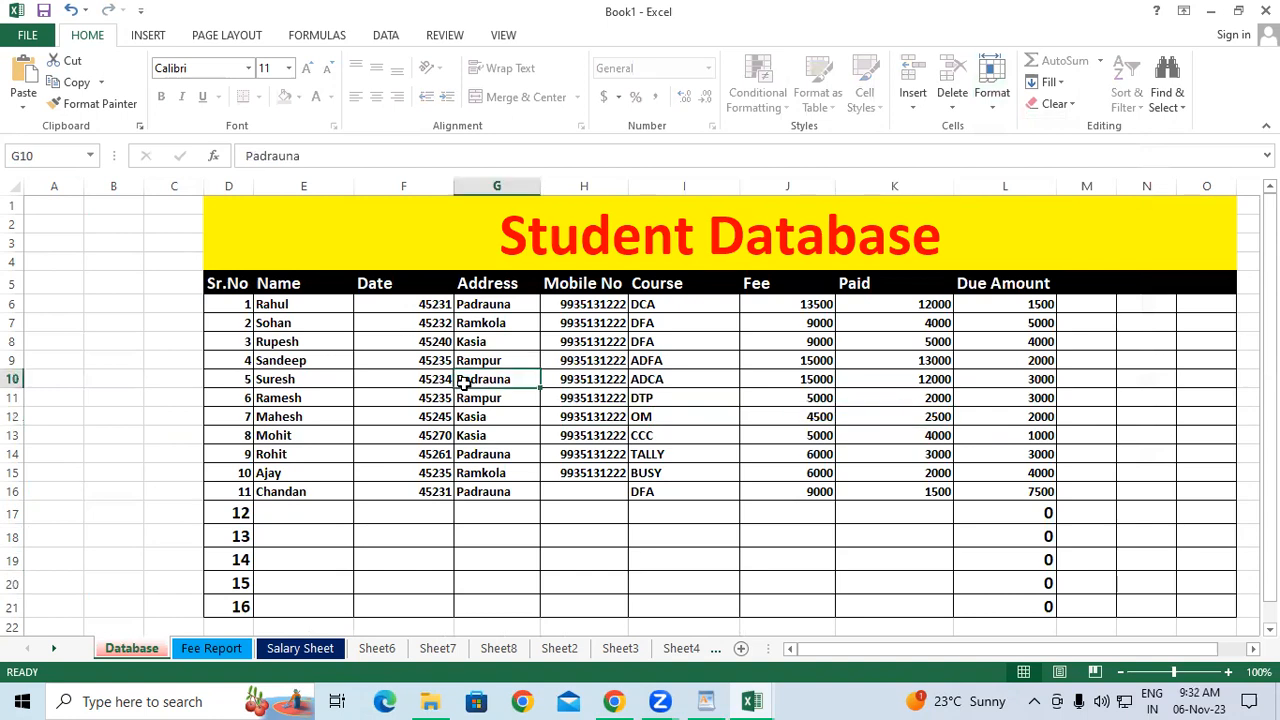
double_click(463, 383)
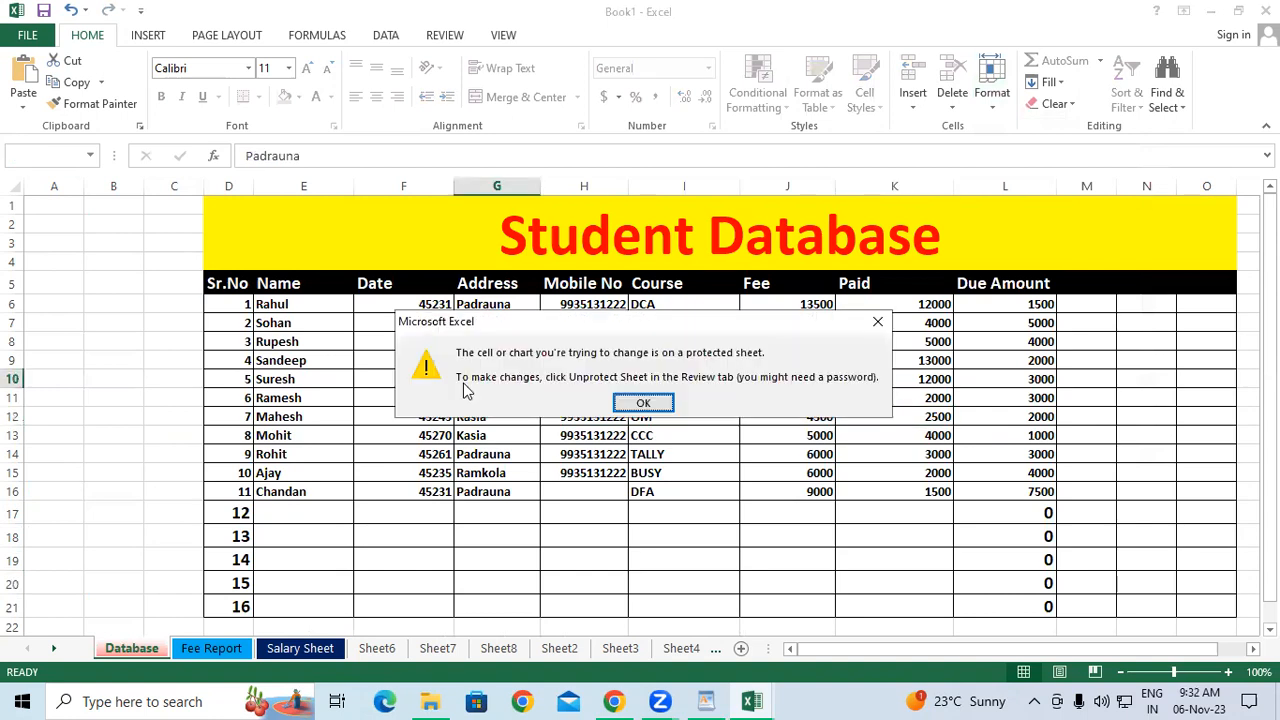
key(Return)
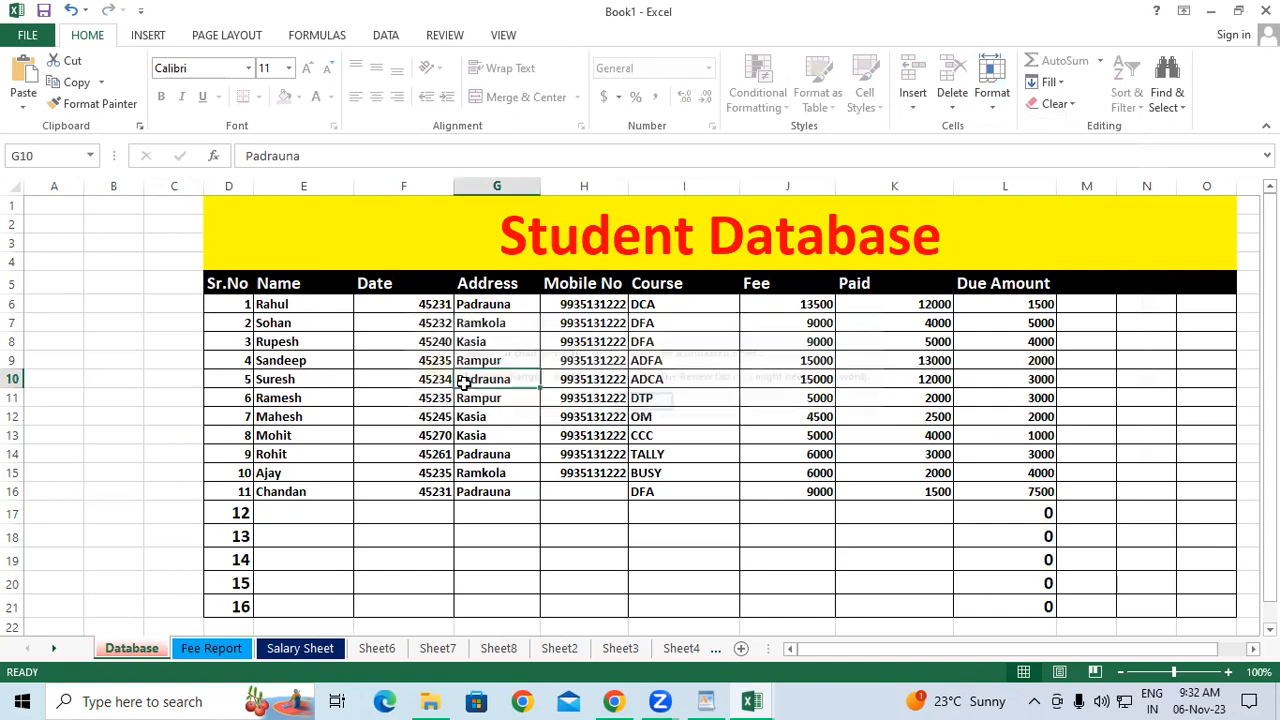
double_click(463, 390)
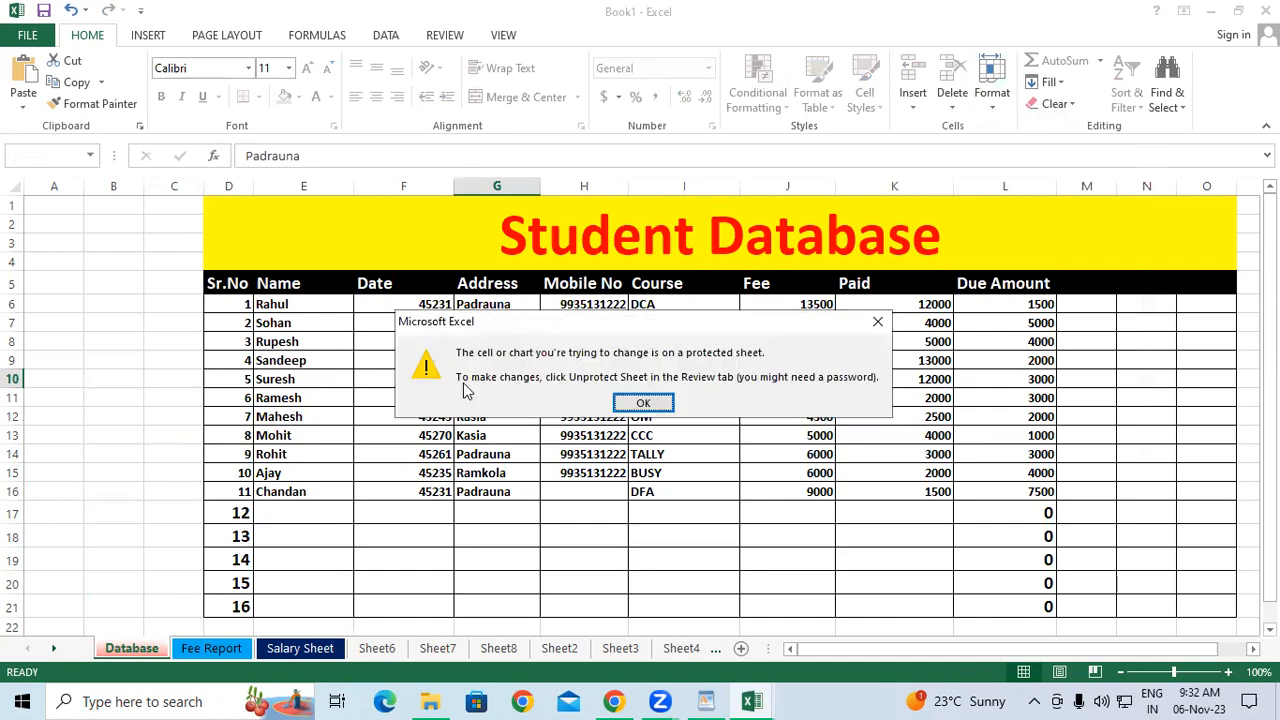
key(Return)
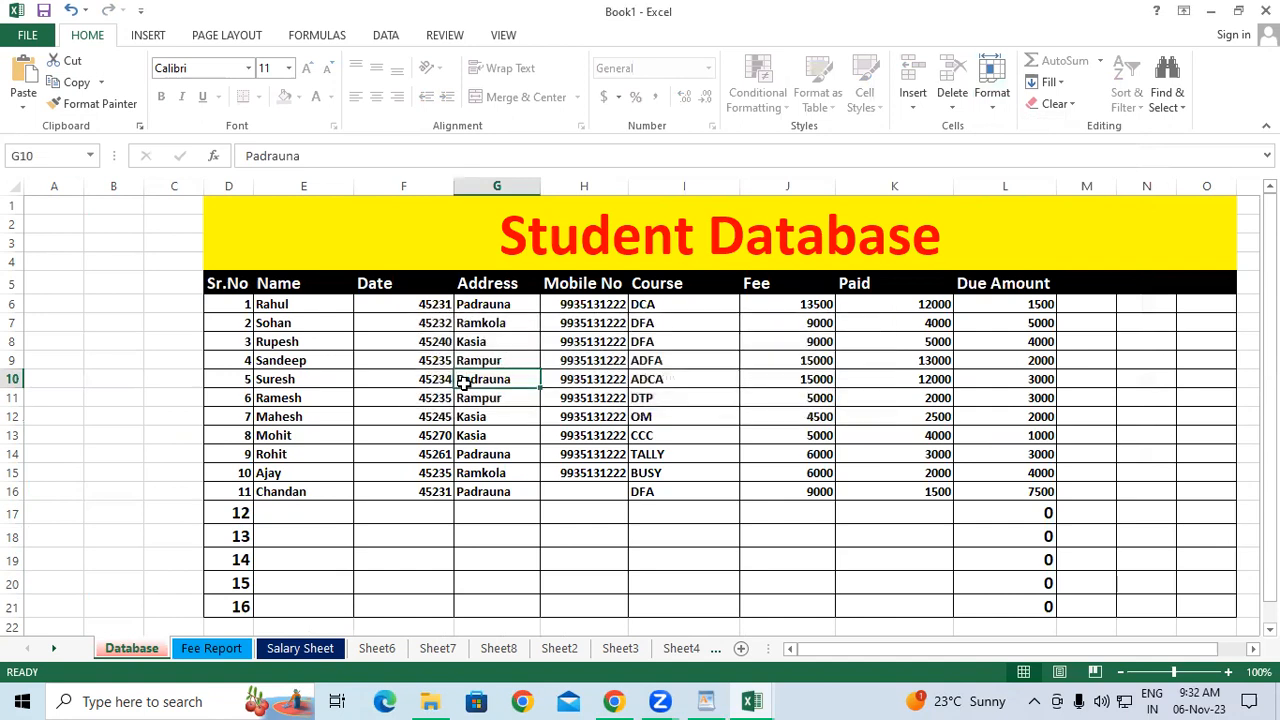
Unprotect the Database sheet by entering its password.
click(986, 105)
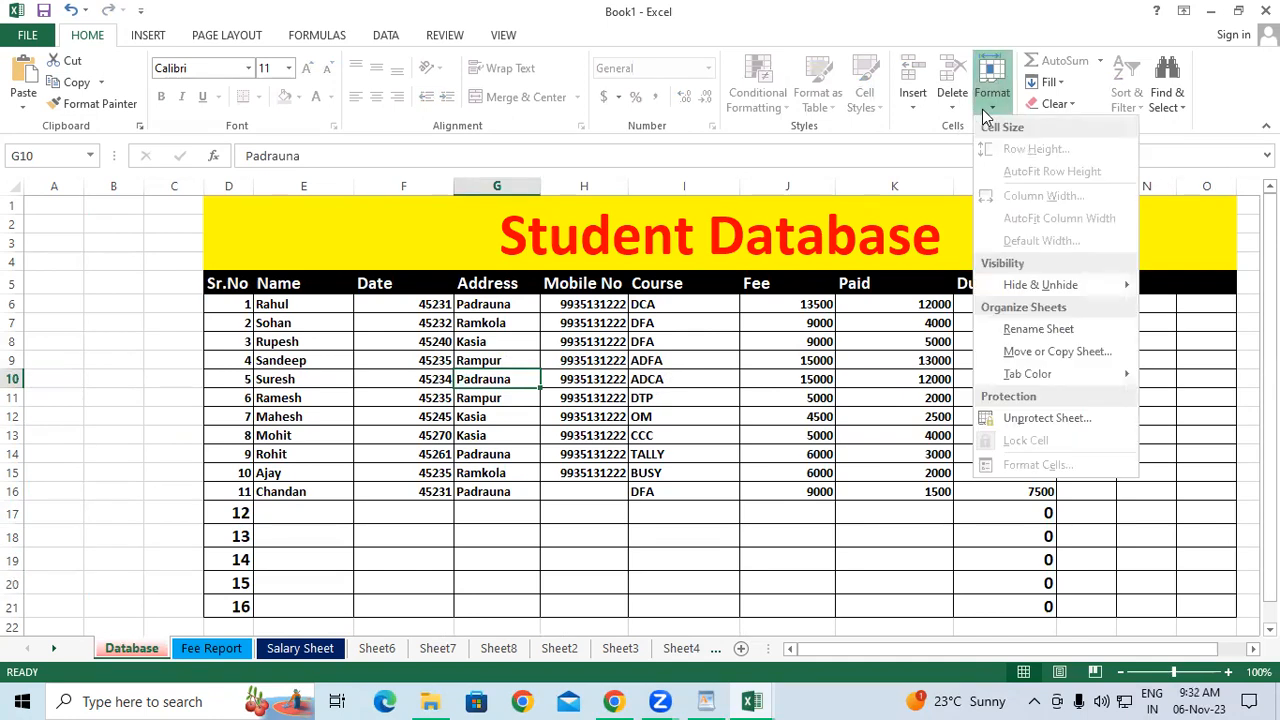
click(1058, 424)
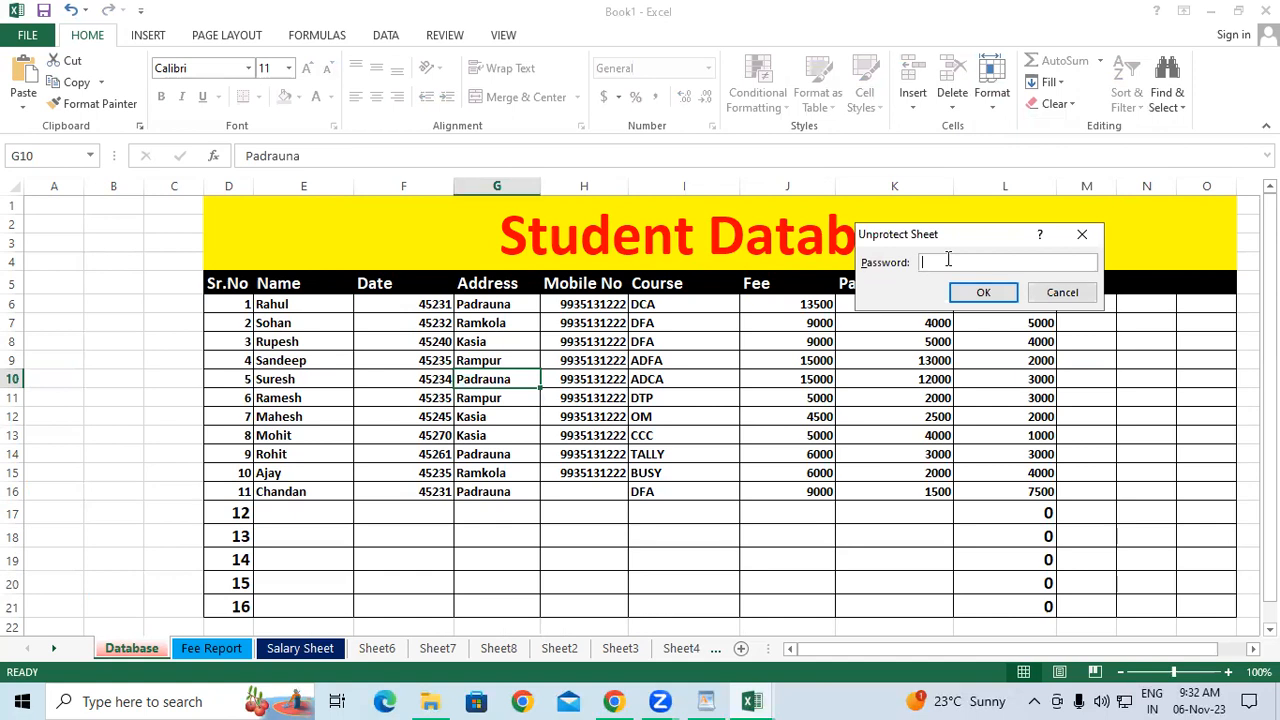
text(1234)
key(Return)
Test editing by clearing G8:G13, typing 'wereruerue', then restoring the original addresses.
drag(520, 340, 499, 435)
key(ctrl+c)
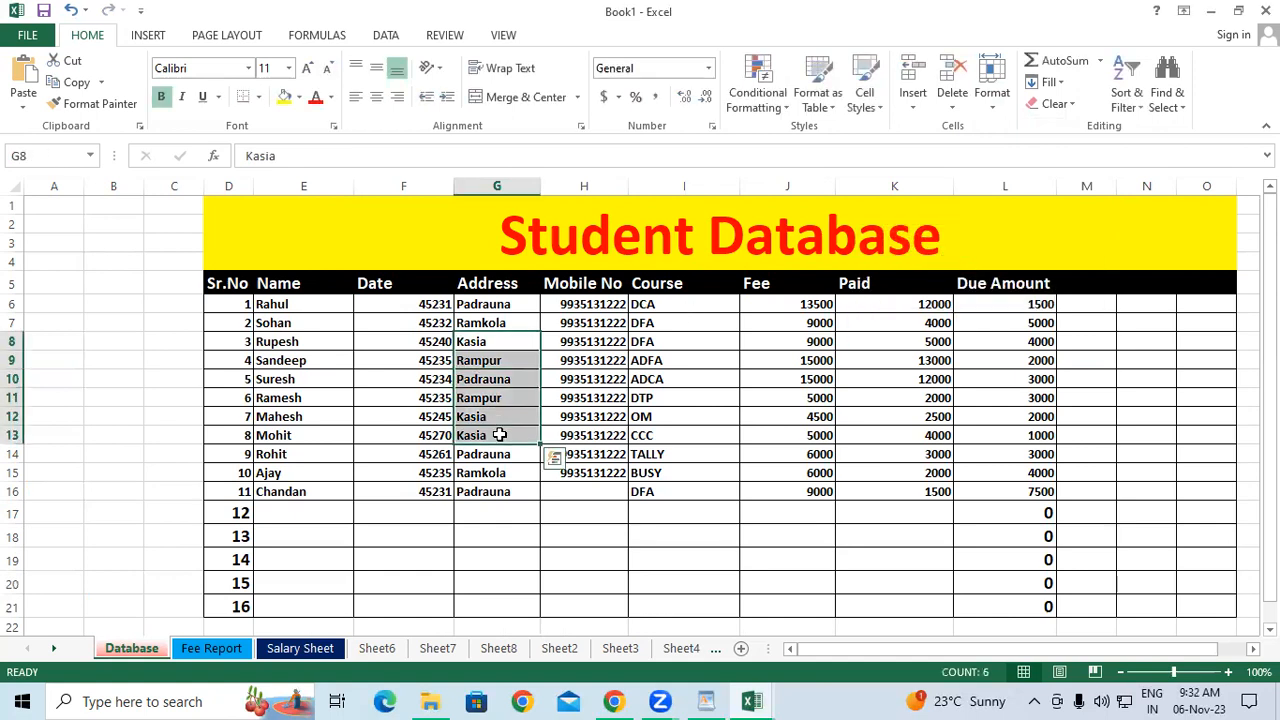
key(Delete)
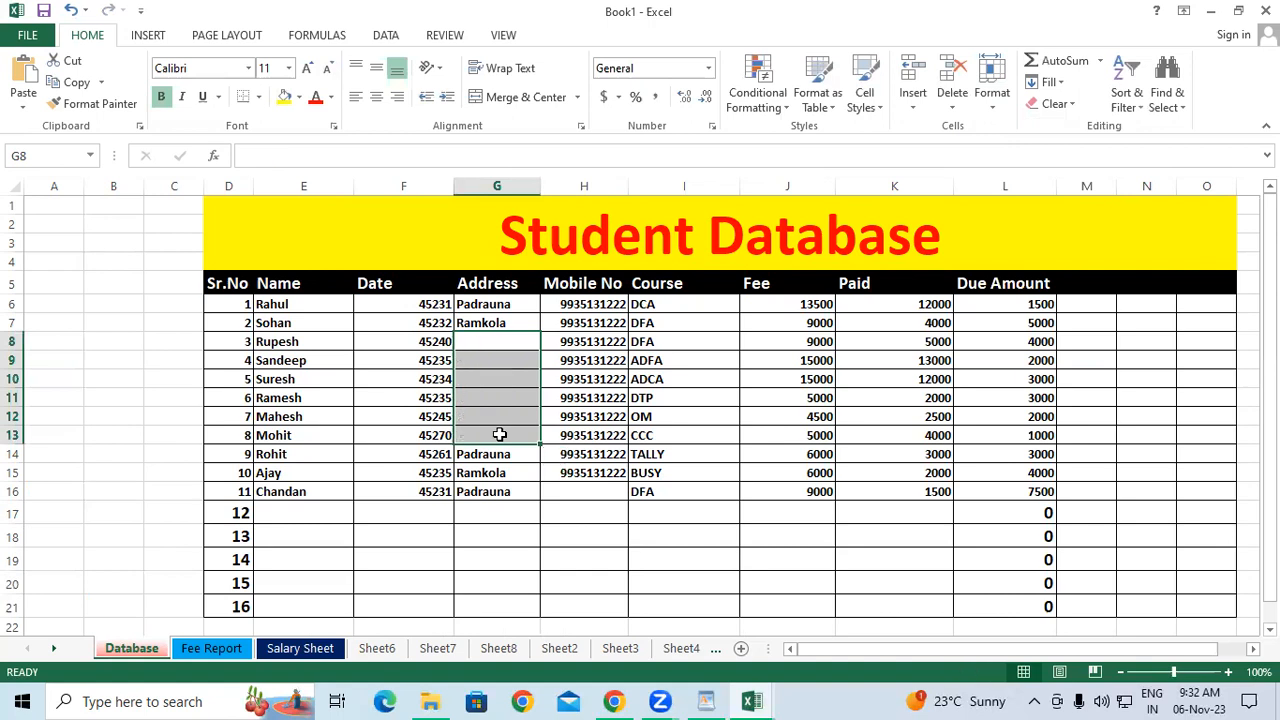
text(wereruerue)
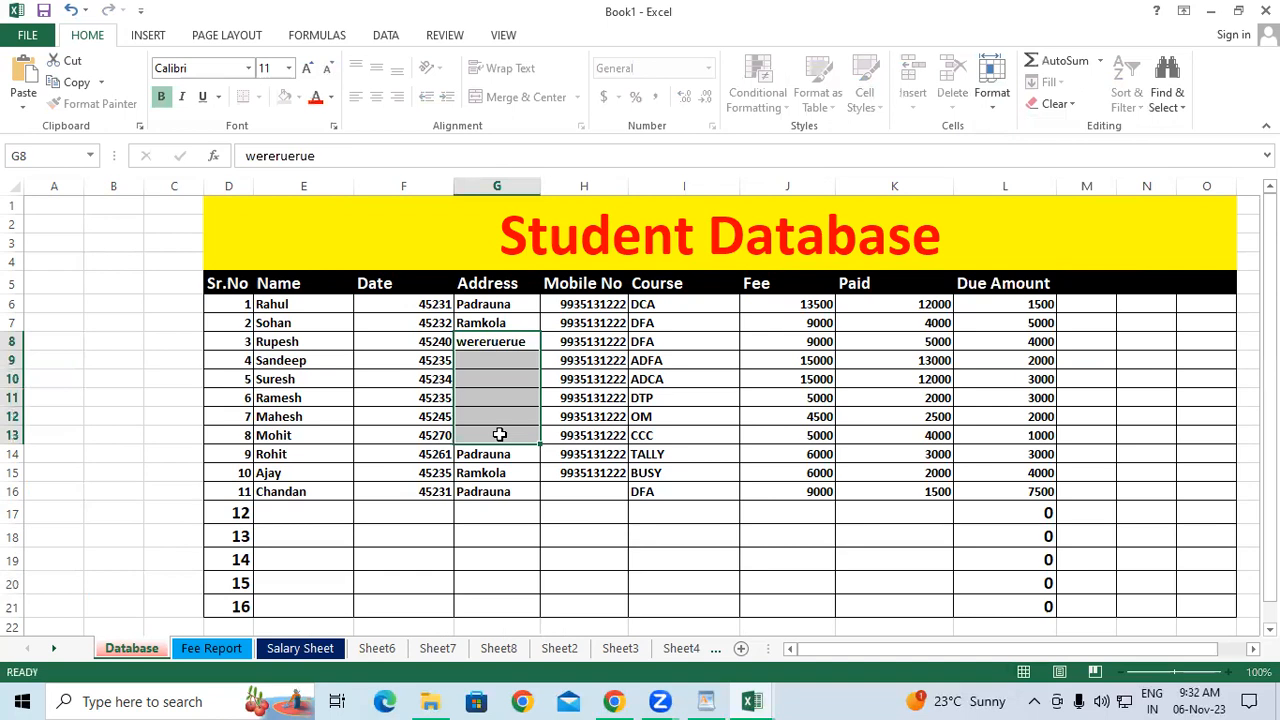
key(Return)
key(ctrl+v)
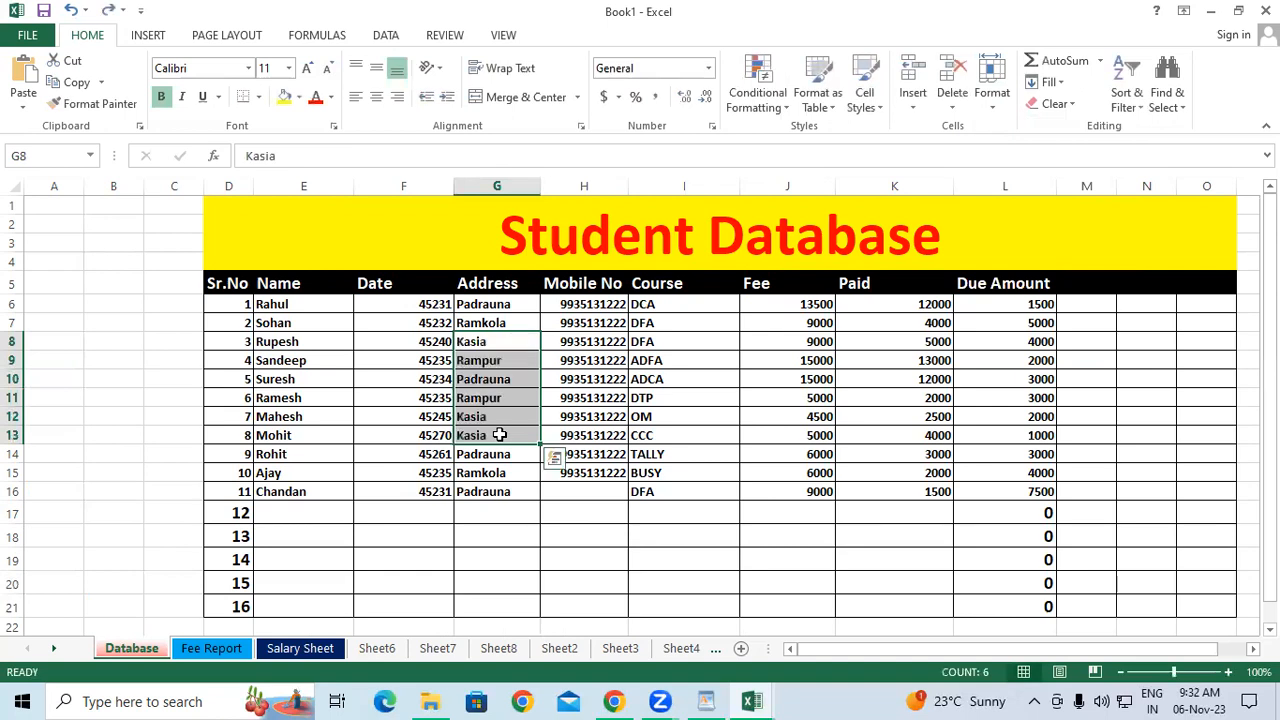
click(721, 538)
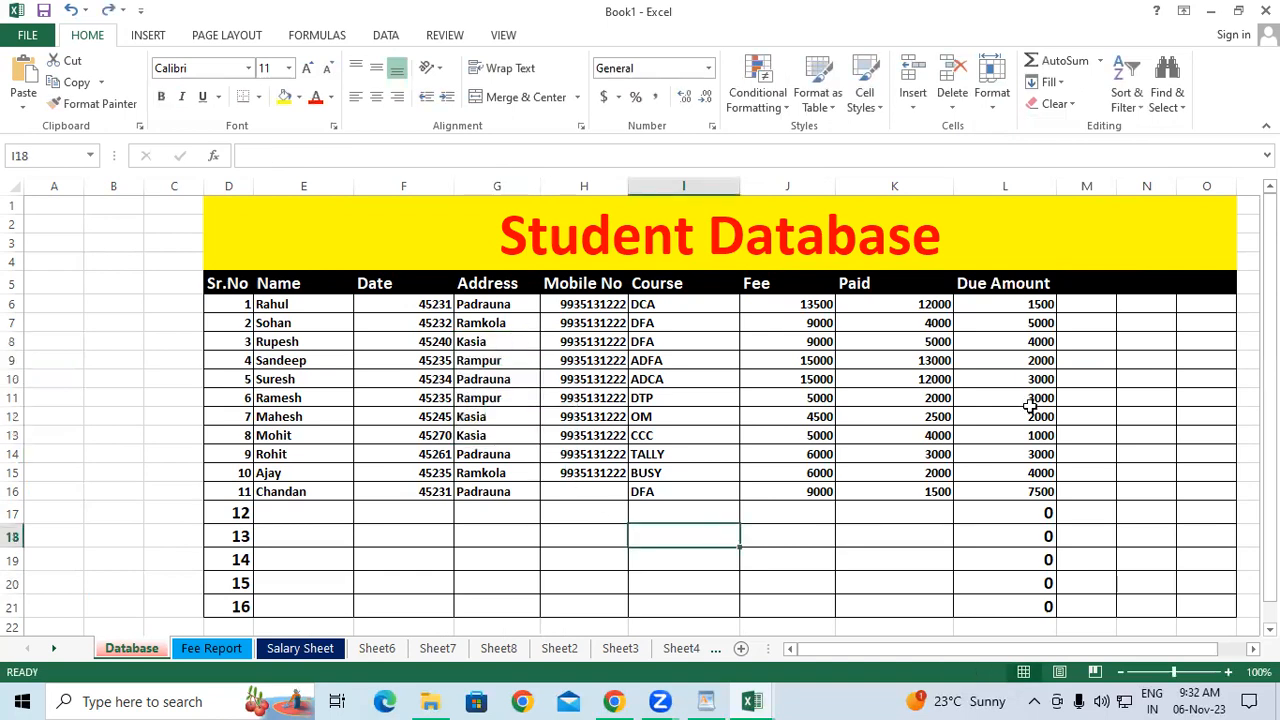
click(1049, 82)
click(1000, 104)
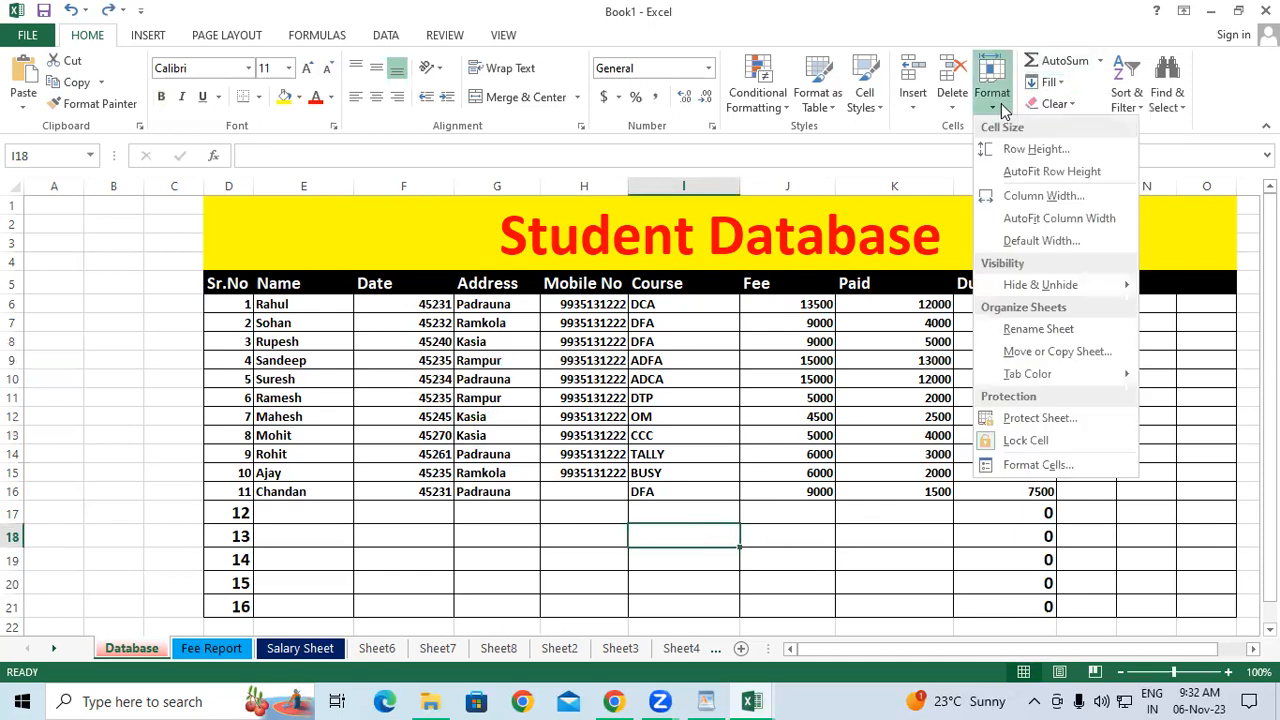
click(1059, 466)
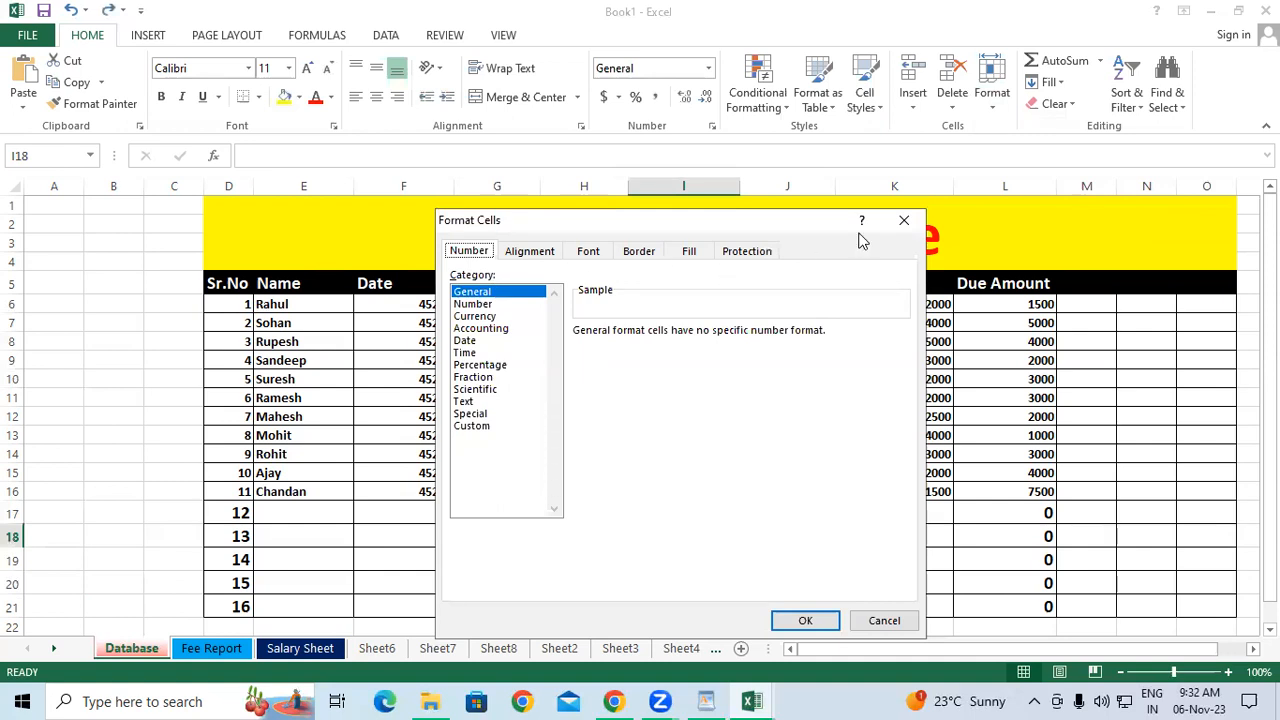
click(903, 220)
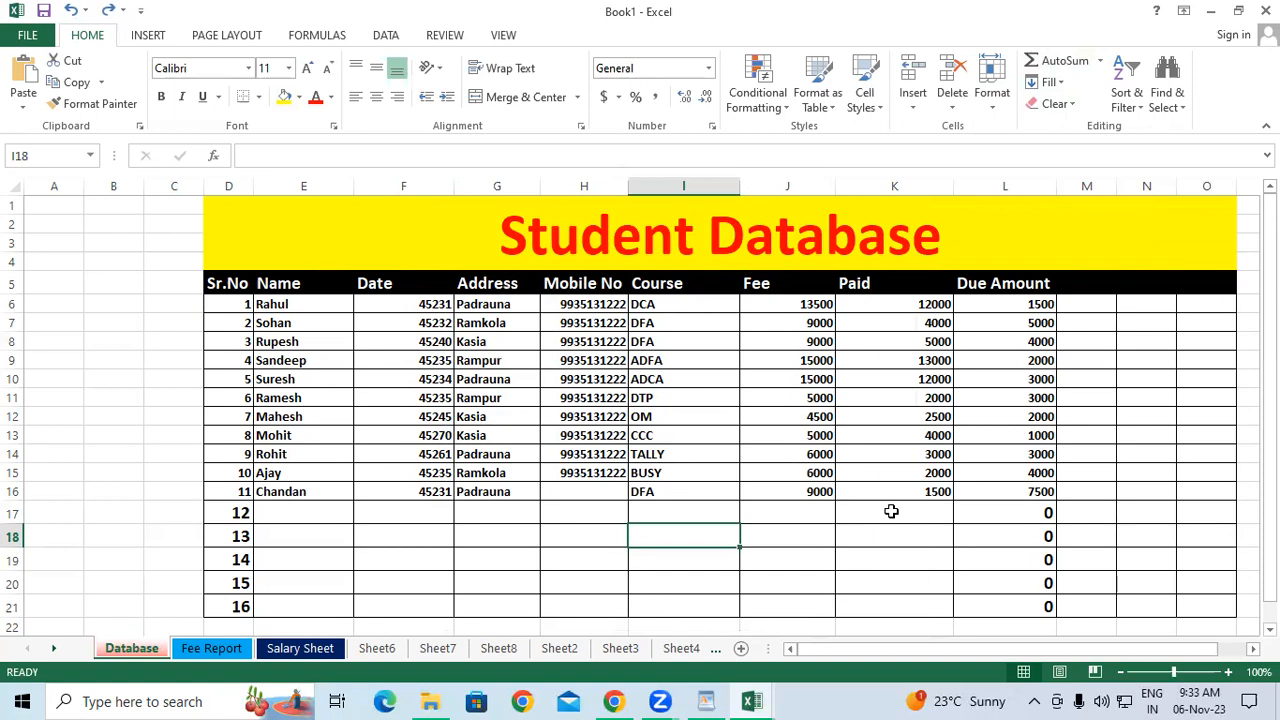
Open and close the quick-calculation function list without choosing, then select an empty cell.
click(1101, 64)
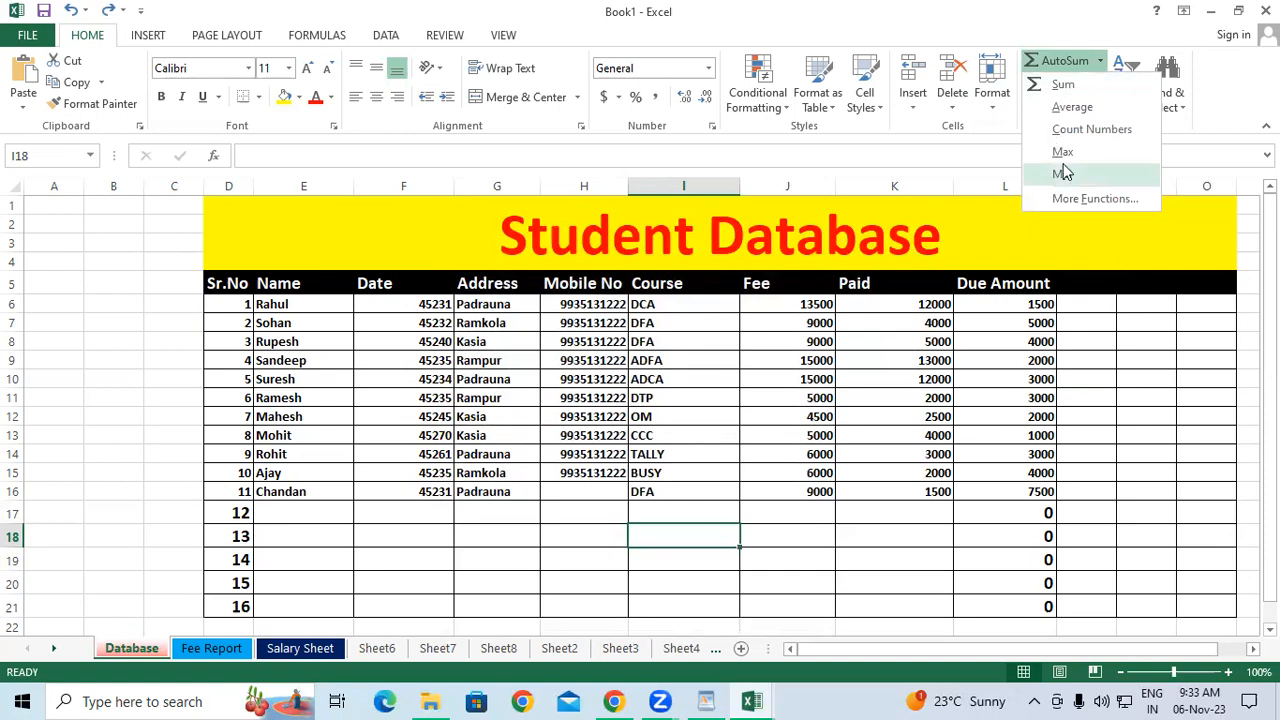
click(1102, 383)
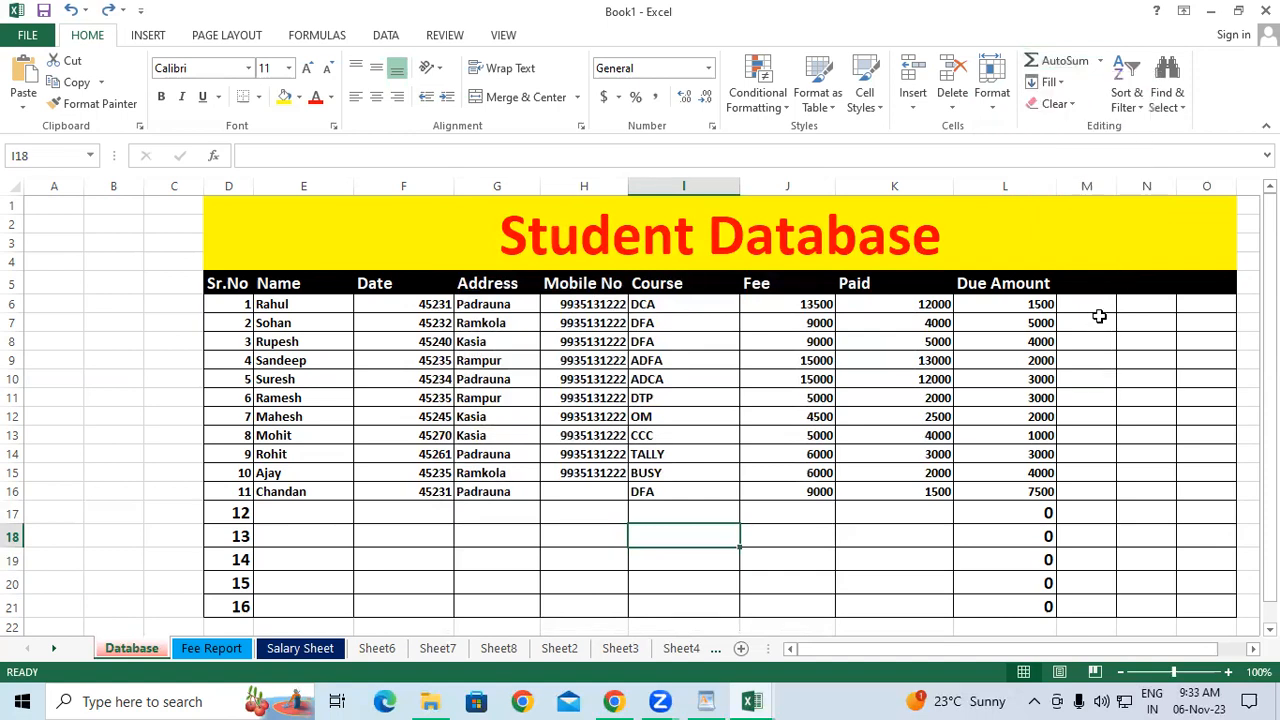
click(1099, 316)
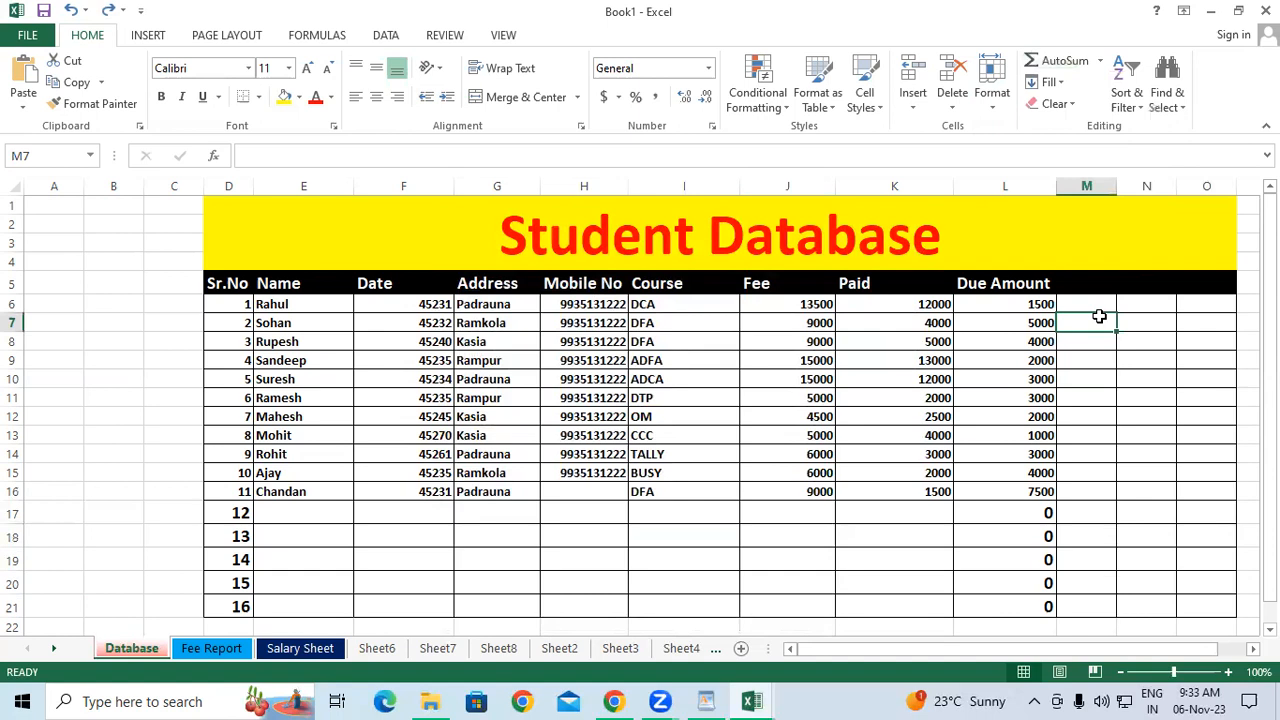
click(1058, 84)
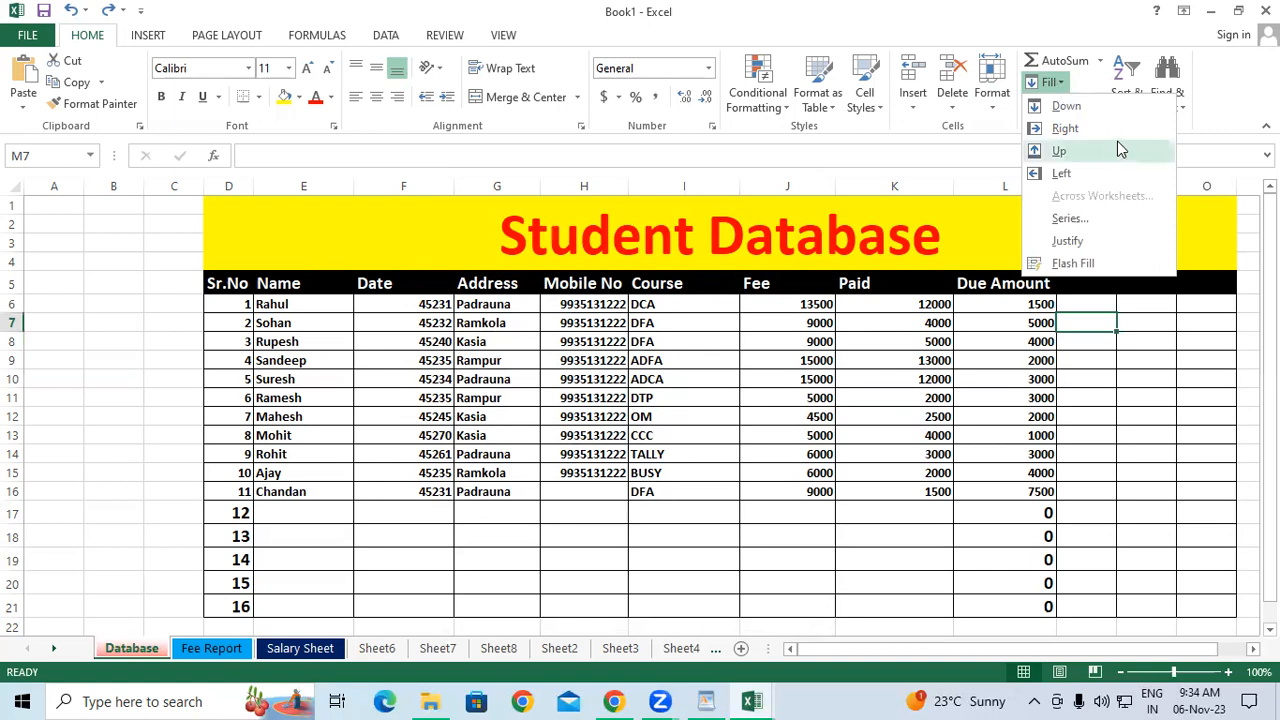
click(1137, 414)
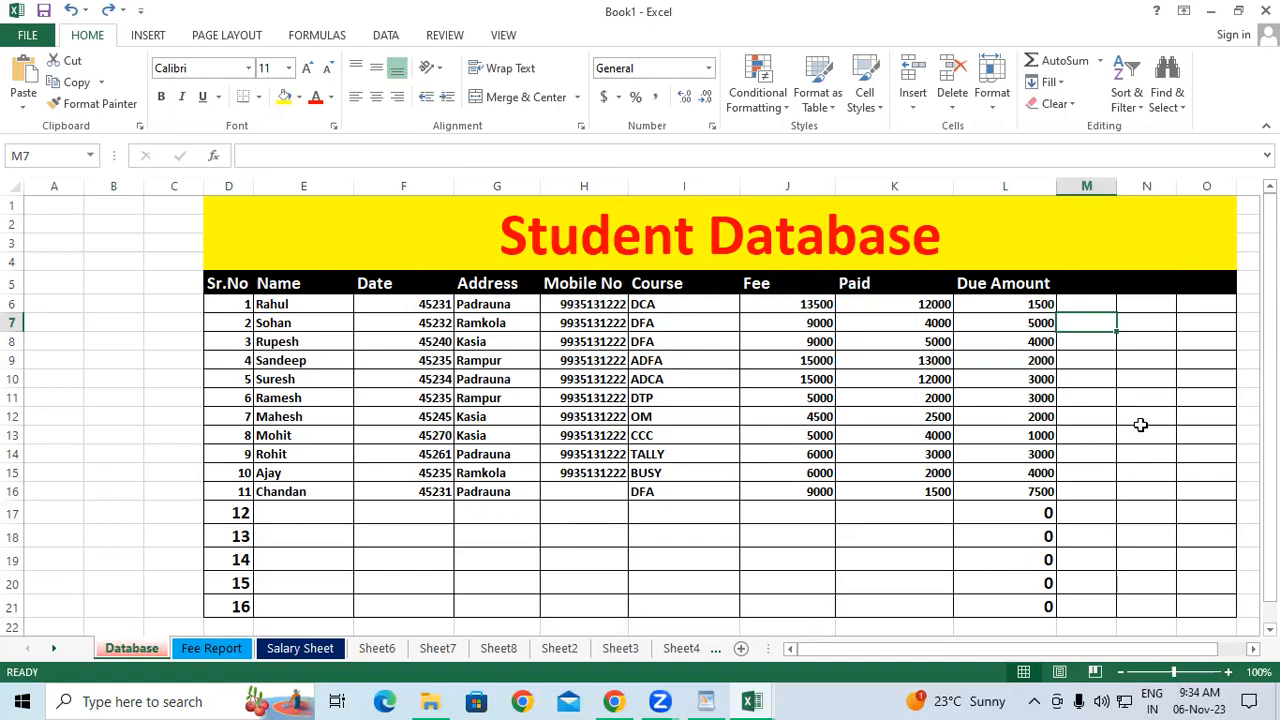
Clear the existing Due Amount values in L6:L16.
drag(1008, 307, 998, 483)
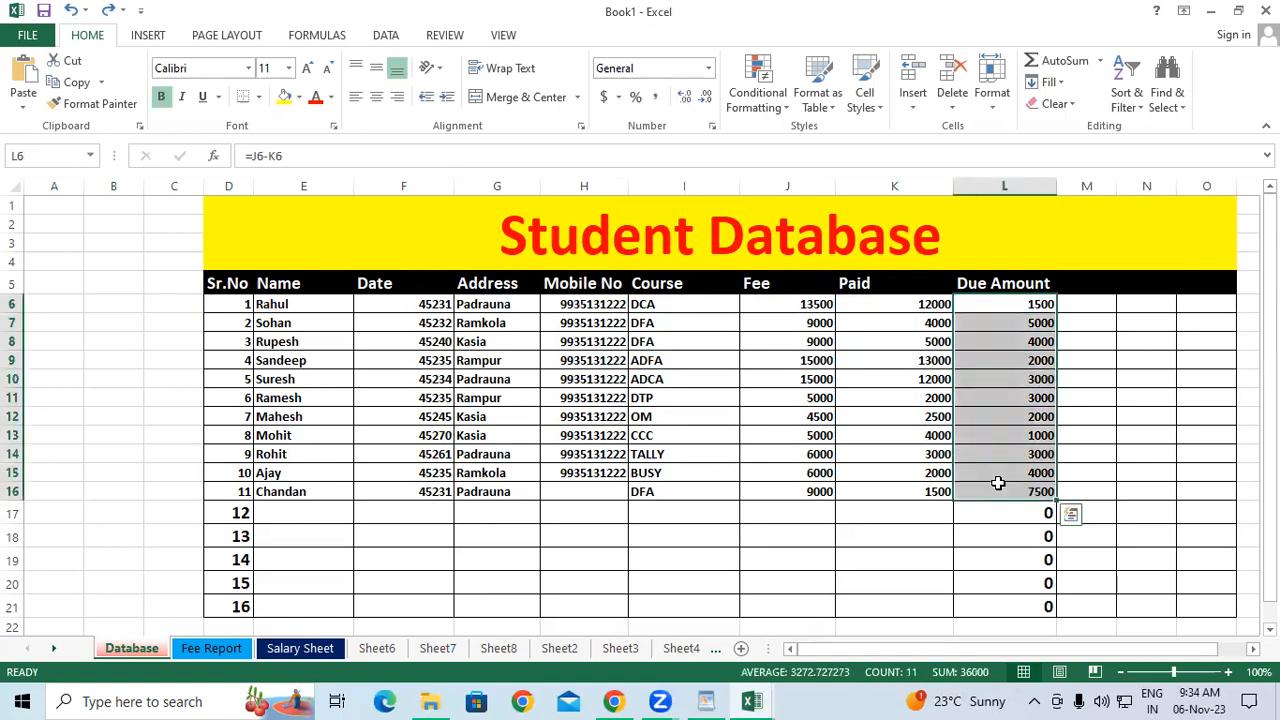
key(Delete)
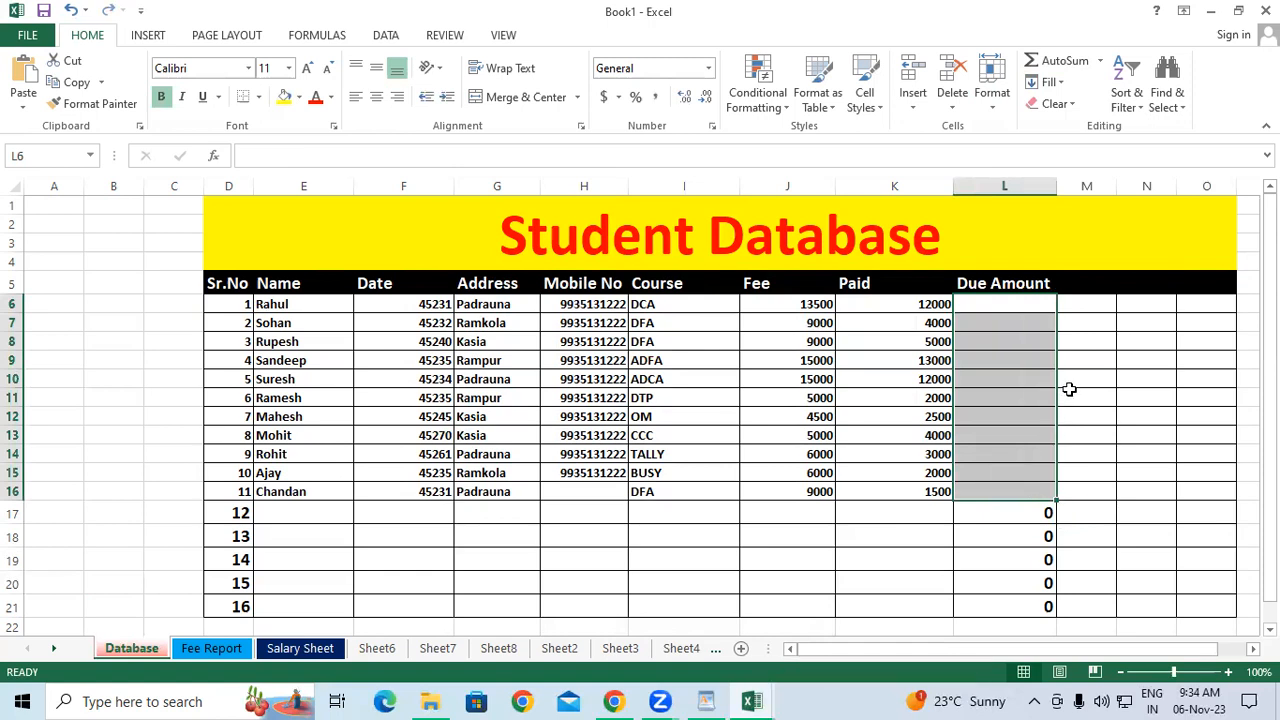
click(1066, 392)
click(1030, 303)
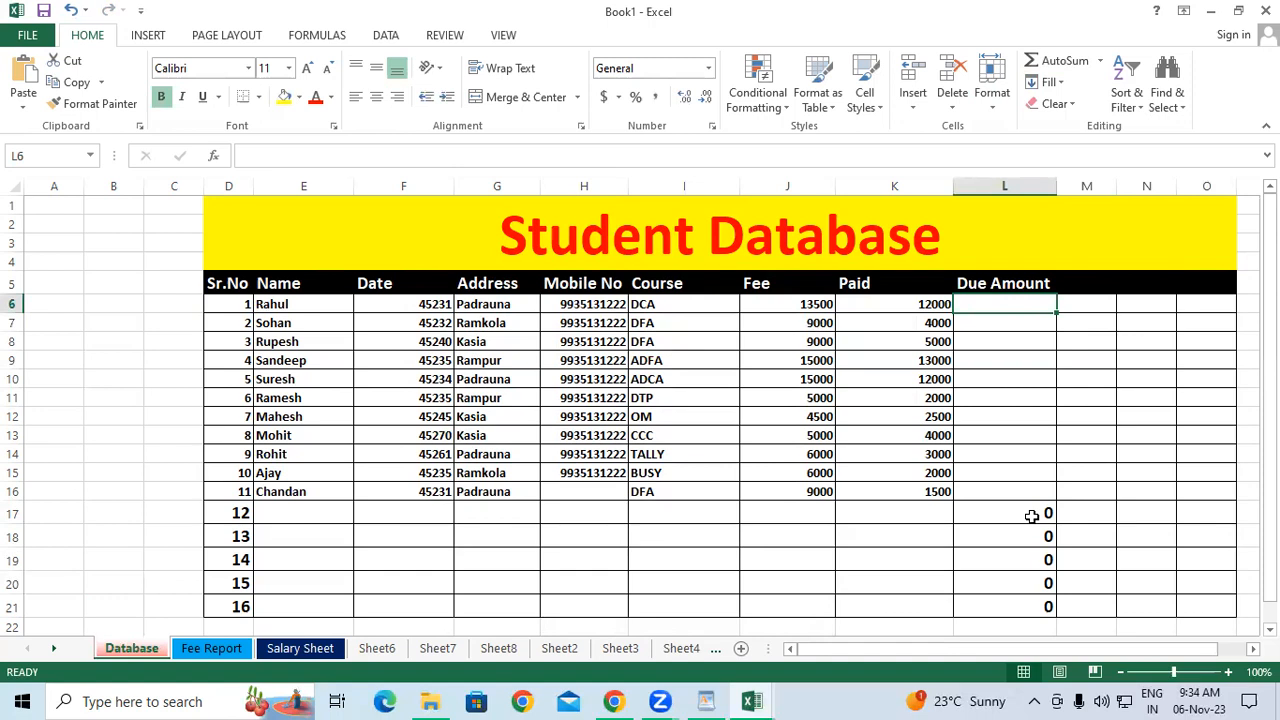
Enter the formula =J10-K10 in L10.
click(990, 378)
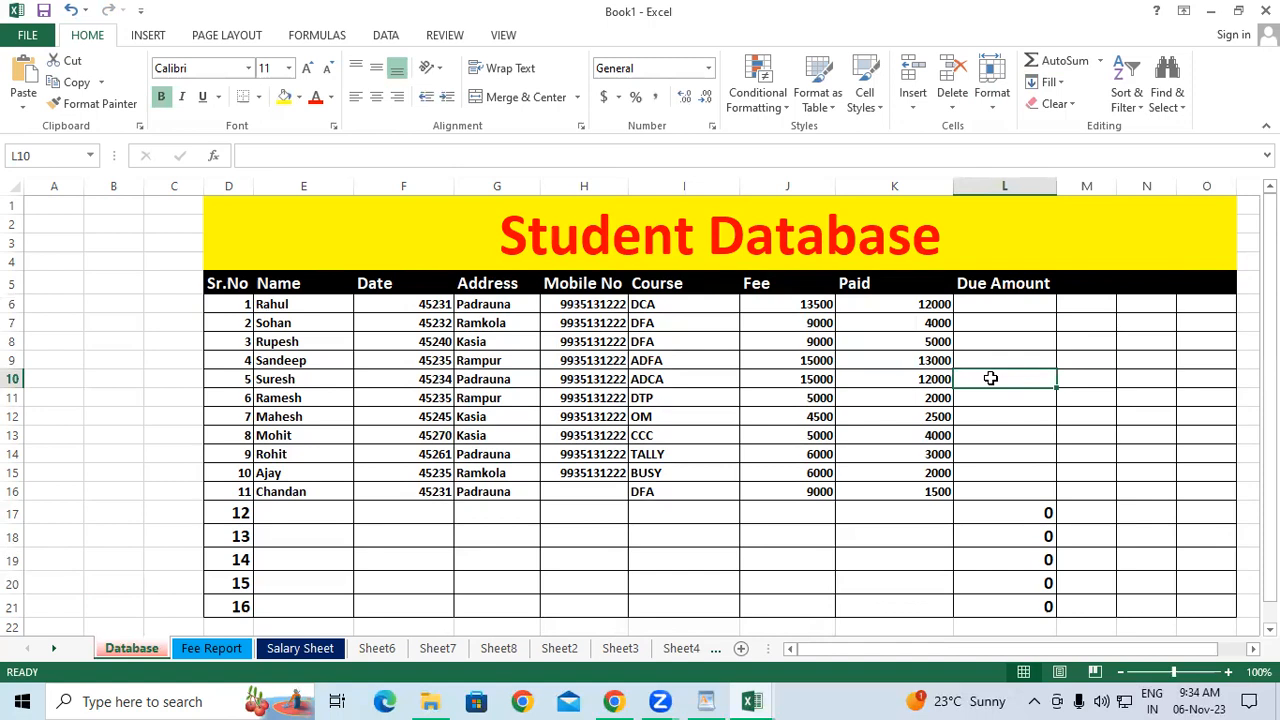
text(=)
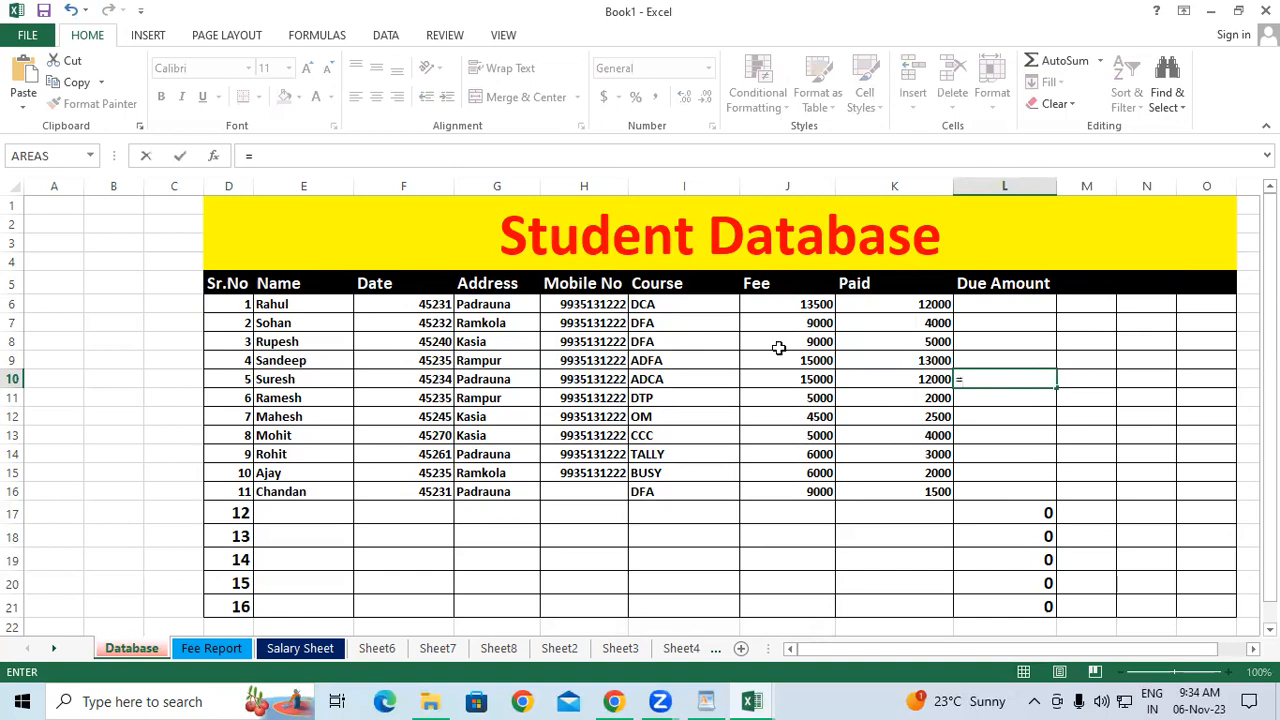
click(795, 379)
text(-)
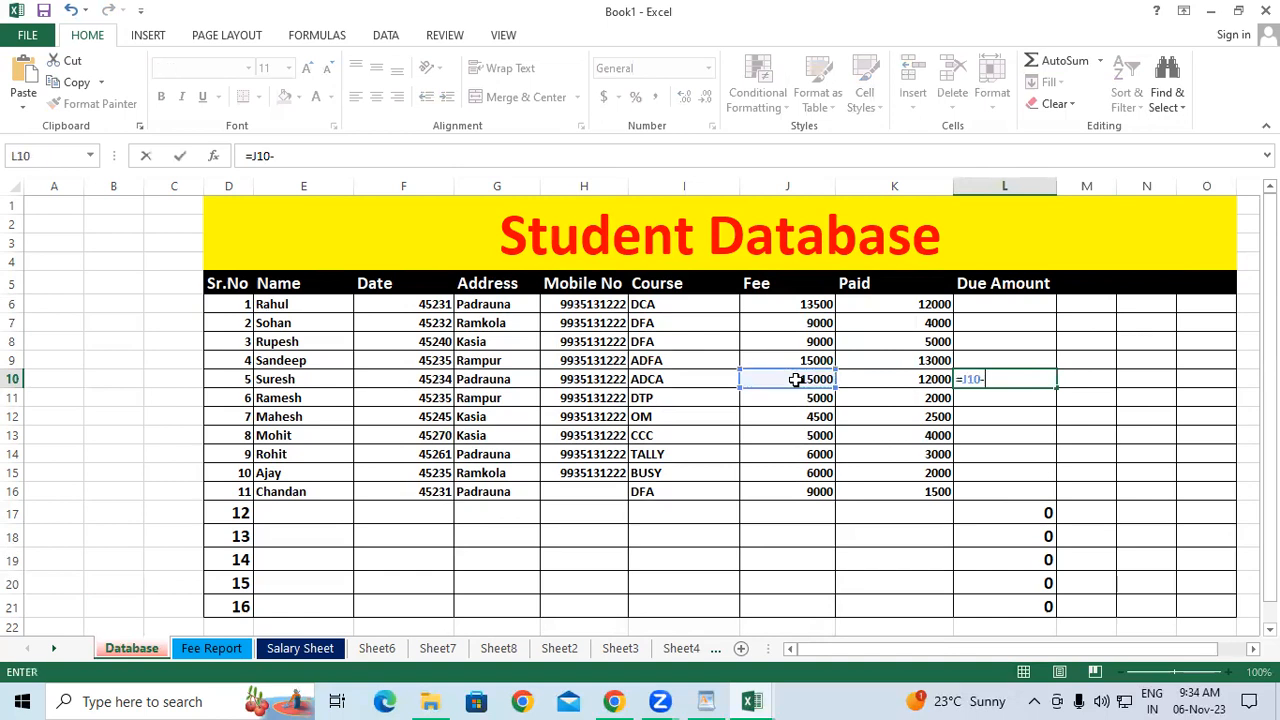
click(889, 384)
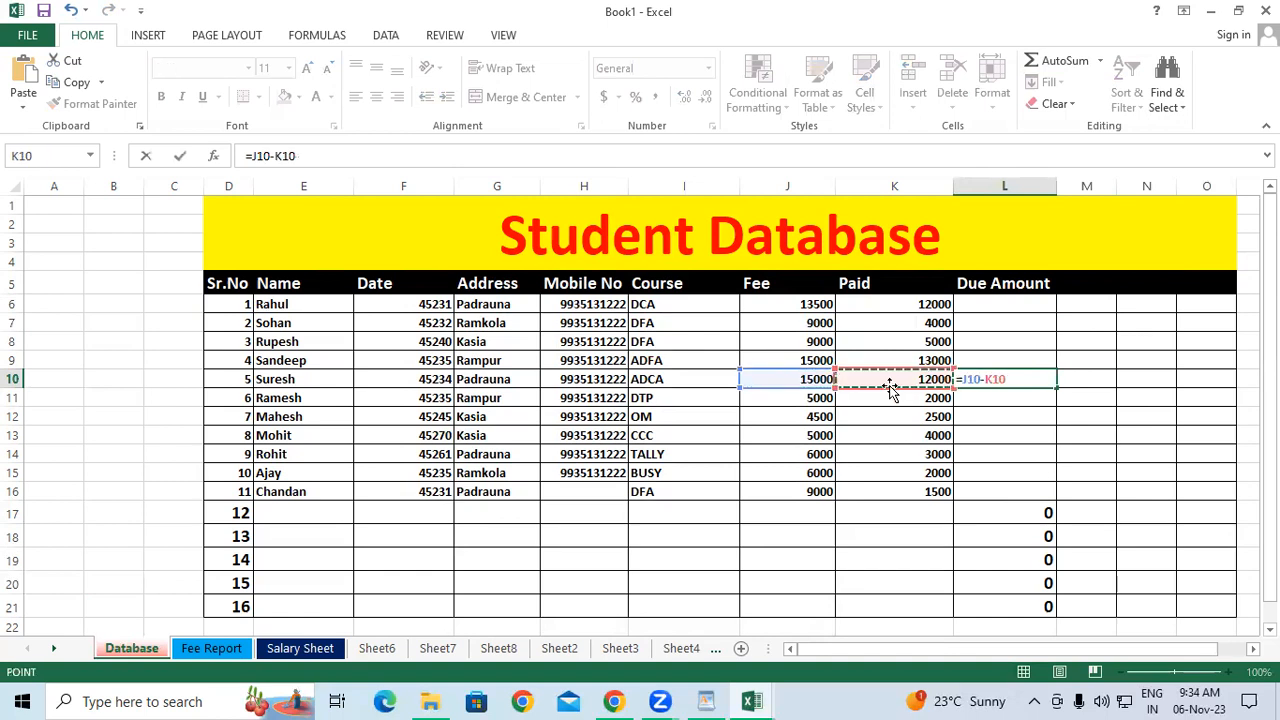
key(Return)
Fill the L10 formula down through L16, undoing an earlier drag copy.
click(1010, 381)
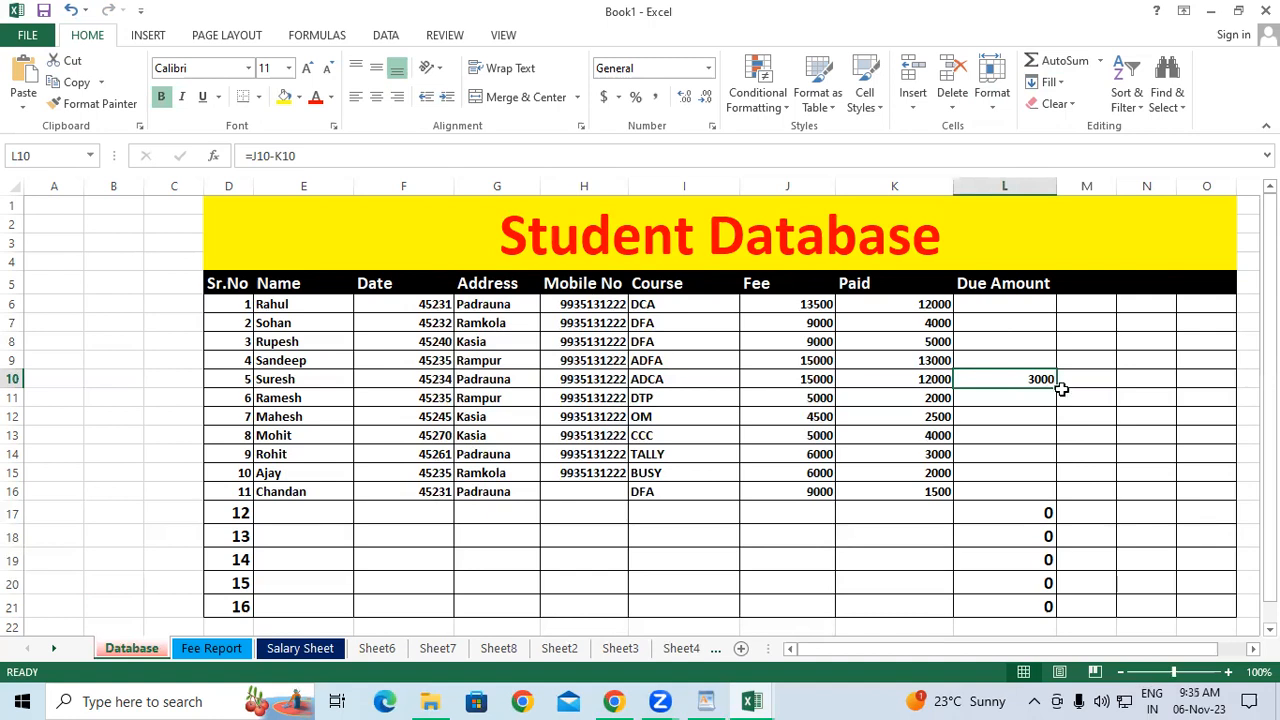
drag(1058, 396, 1077, 500)
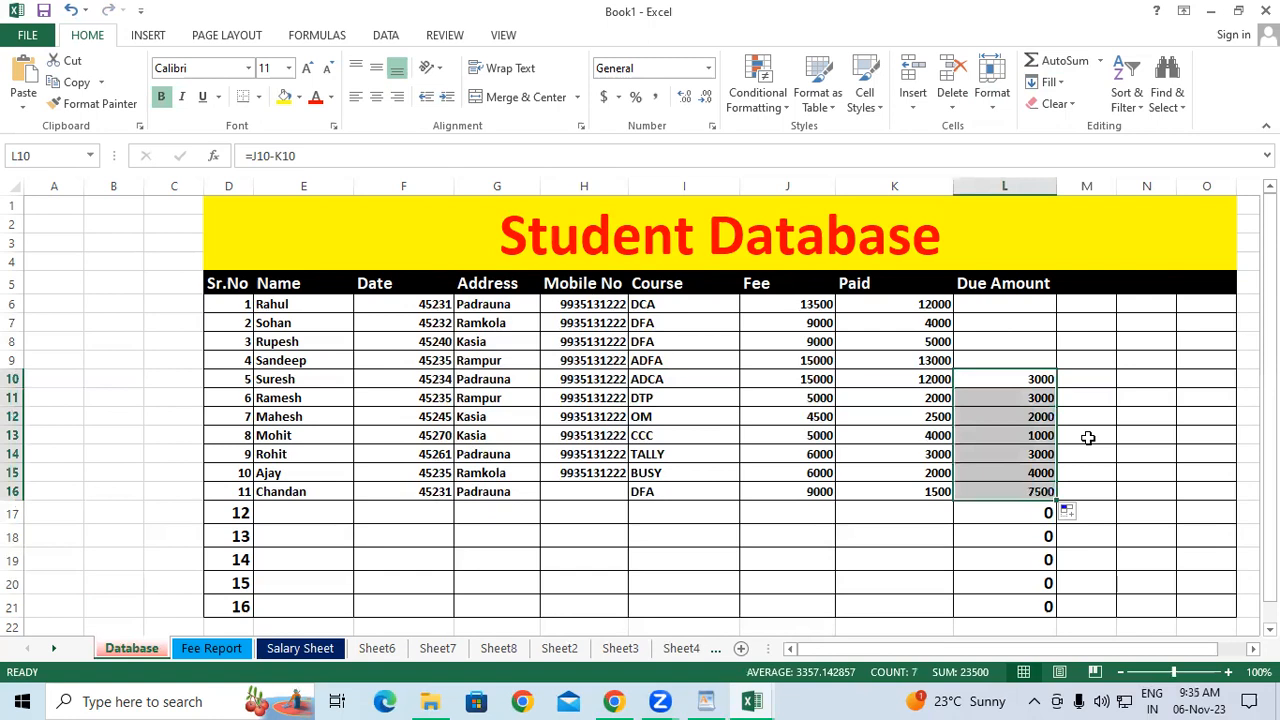
key(ctrl+z)
click(1088, 437)
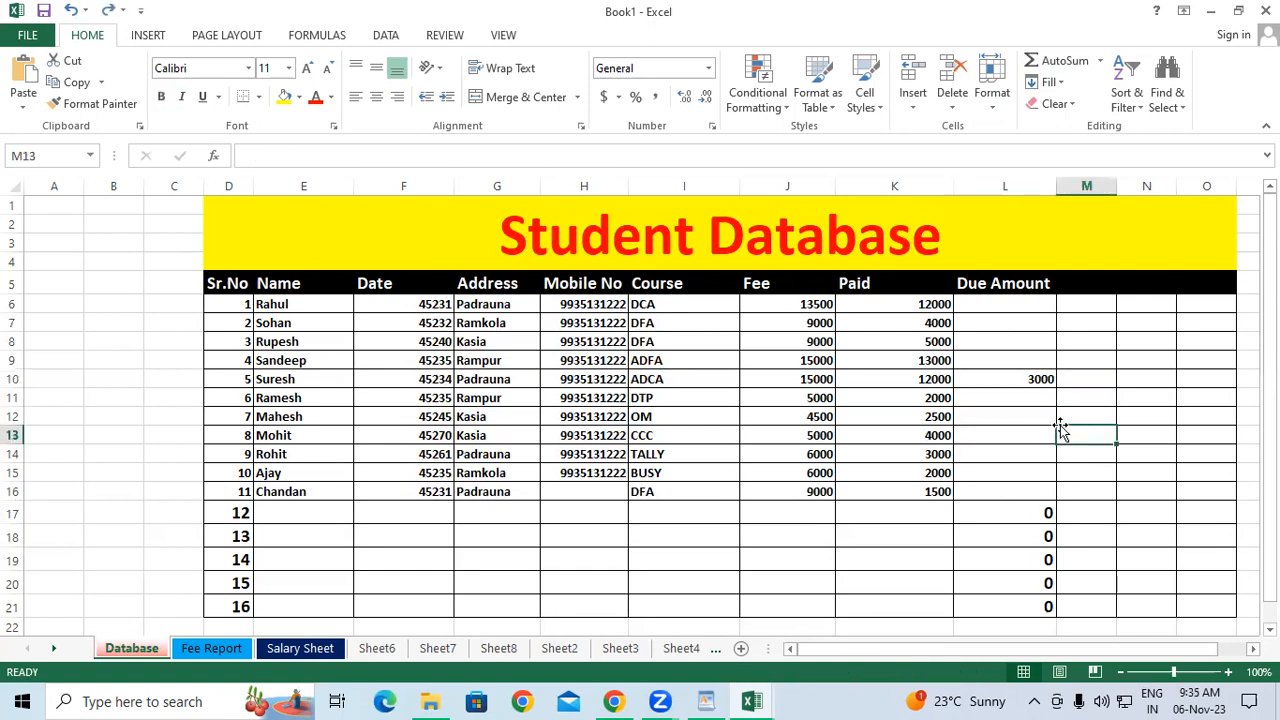
drag(1010, 379, 1008, 492)
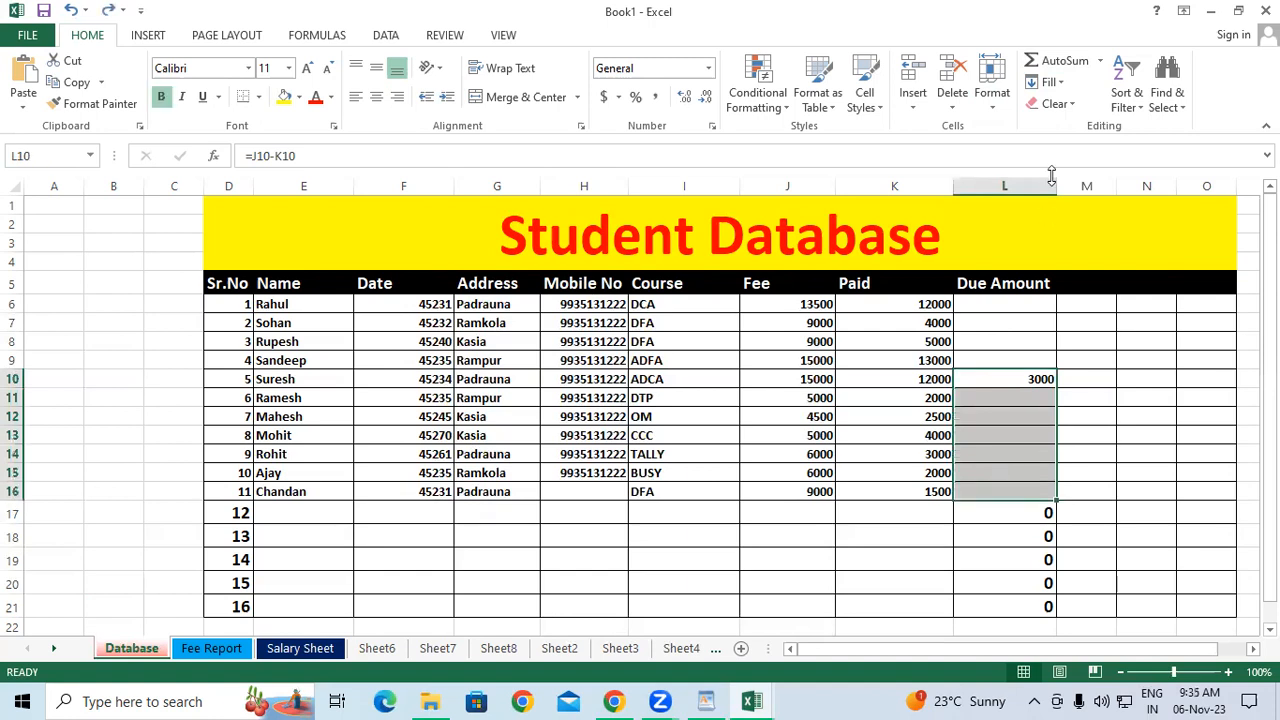
click(1048, 82)
click(1068, 107)
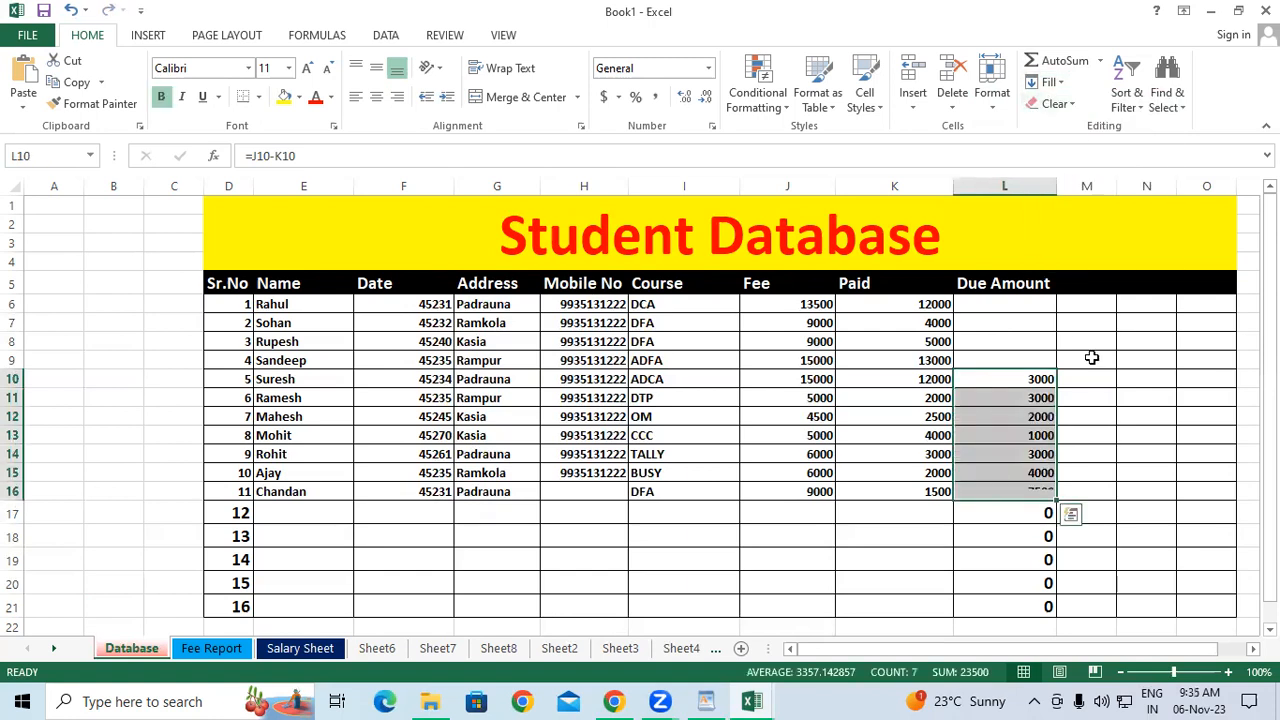
click(1093, 376)
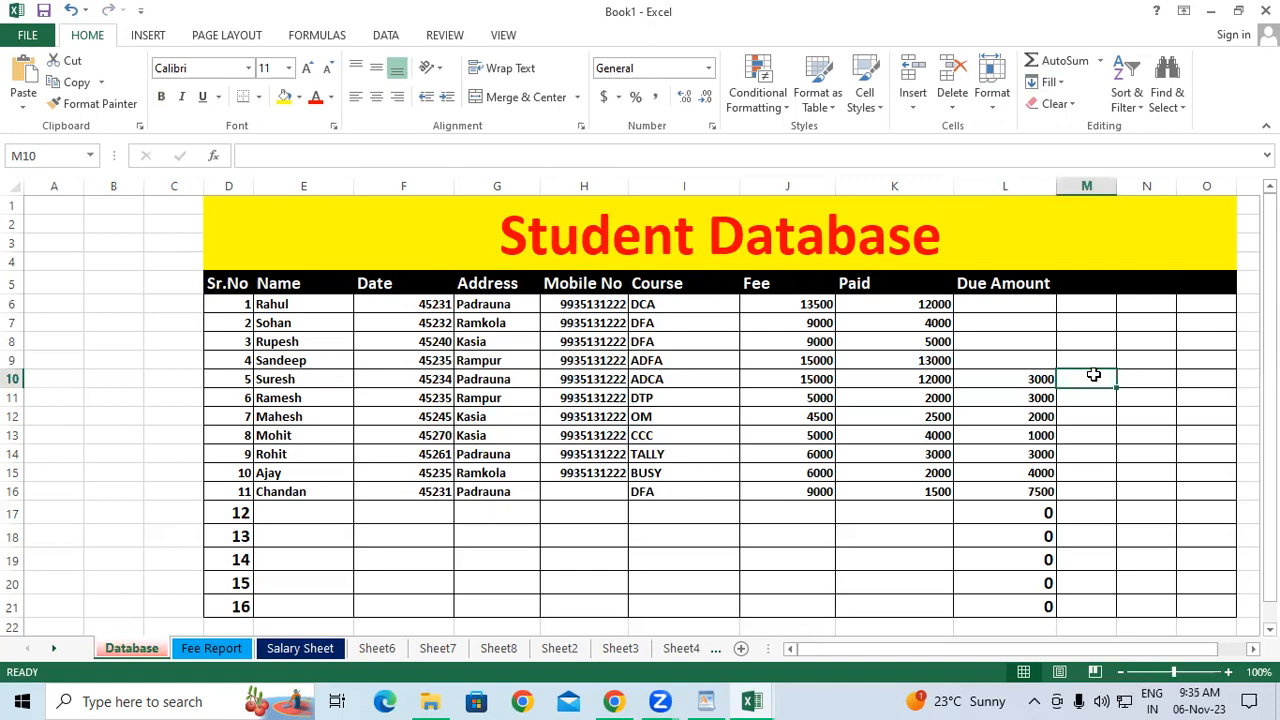
Fill the L10 formula up to L6 and delete the stray zeros in L17:L21.
click(1022, 373)
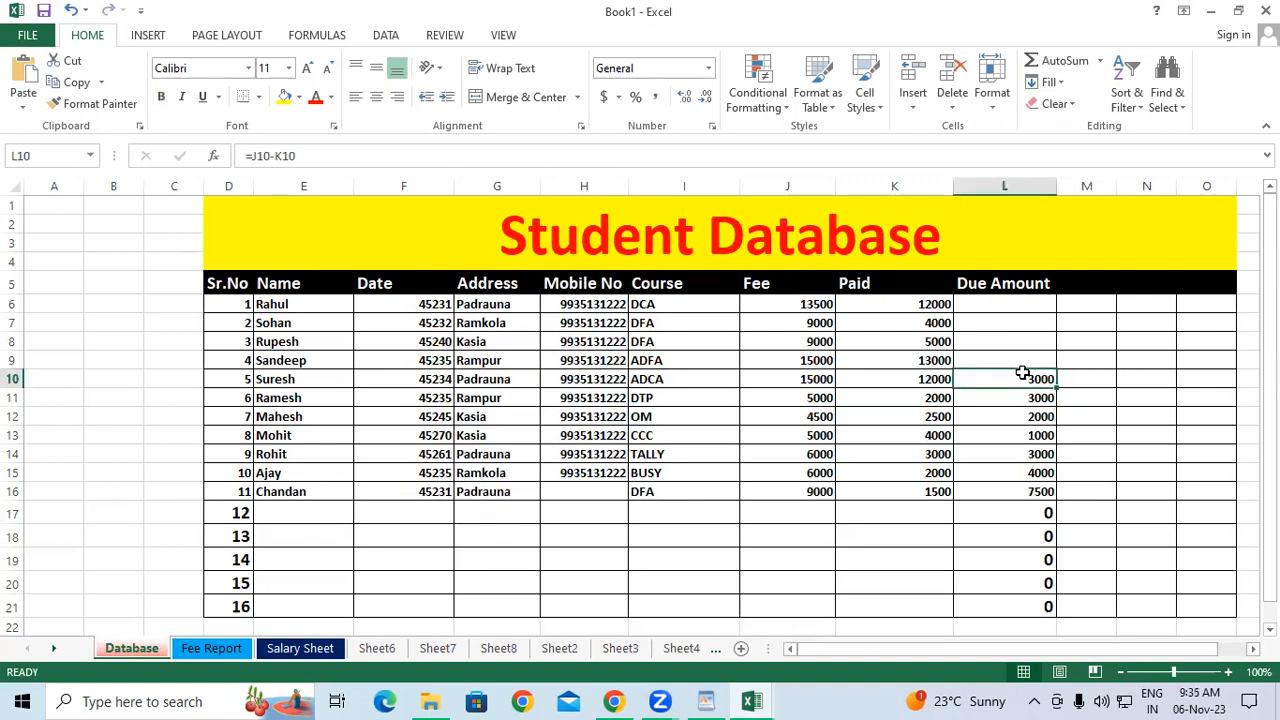
drag(1022, 373, 1020, 314)
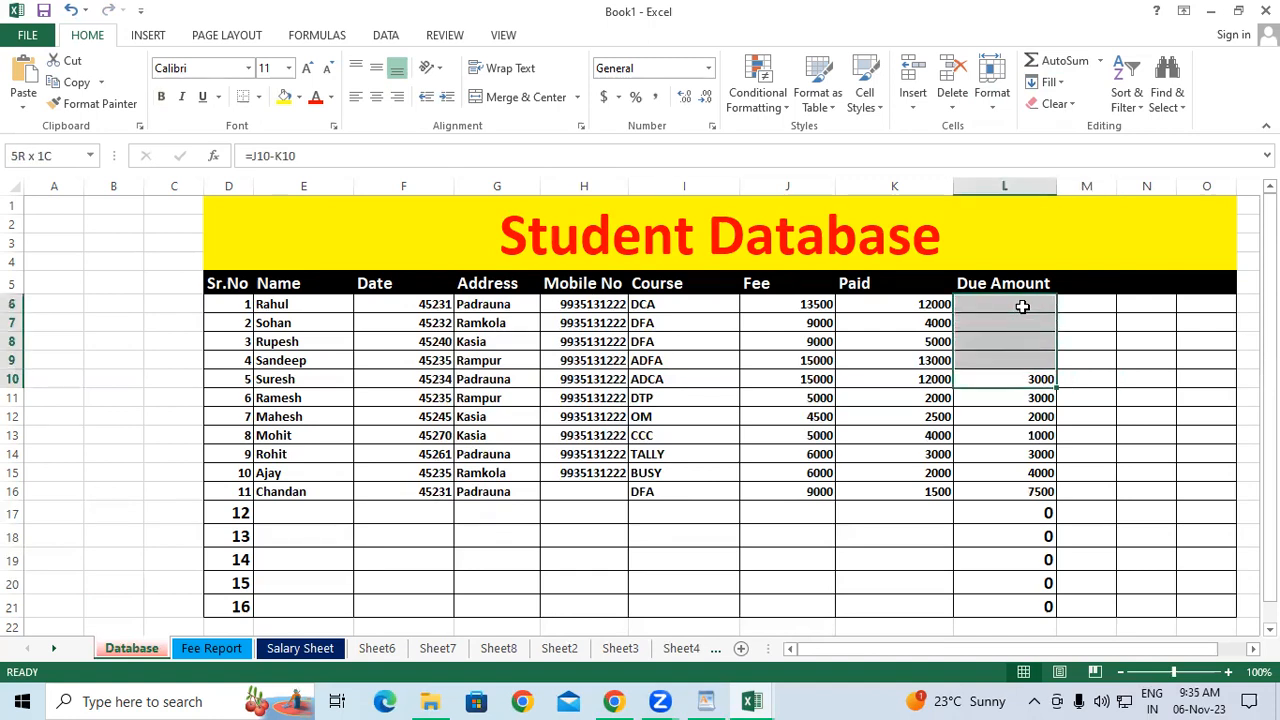
click(1050, 82)
click(1072, 148)
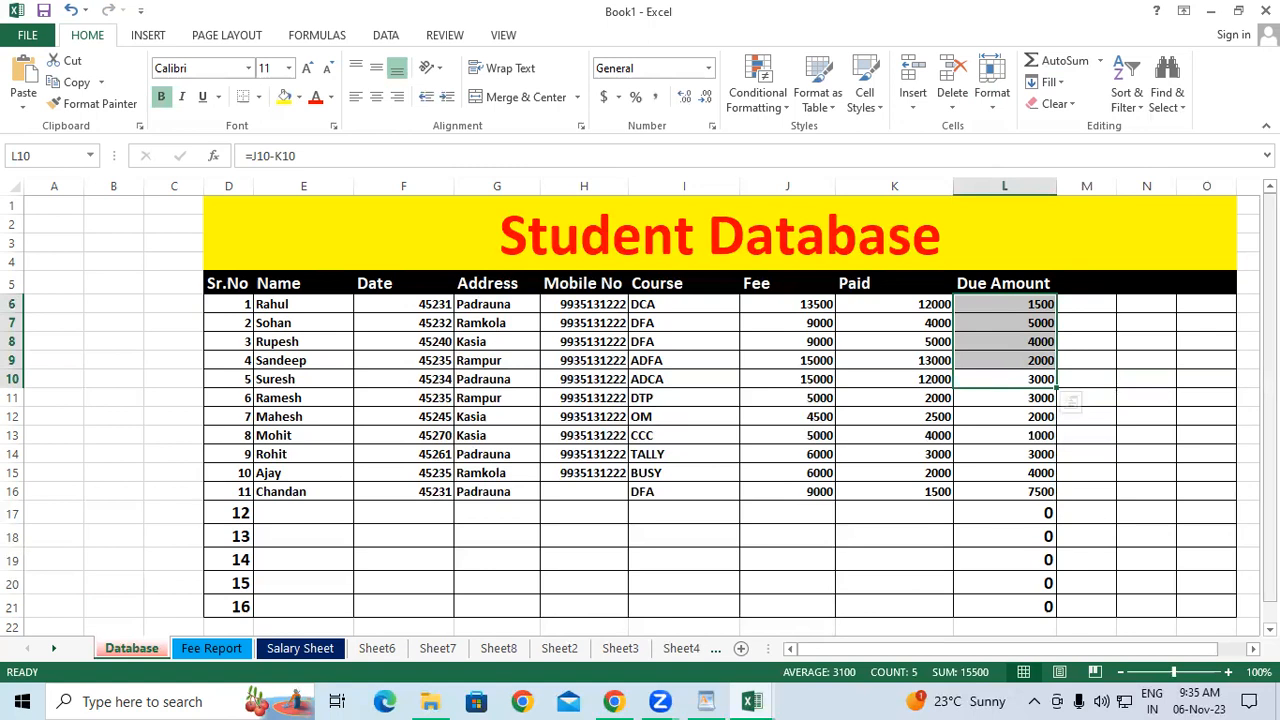
scroll(1240, 420, down, 1)
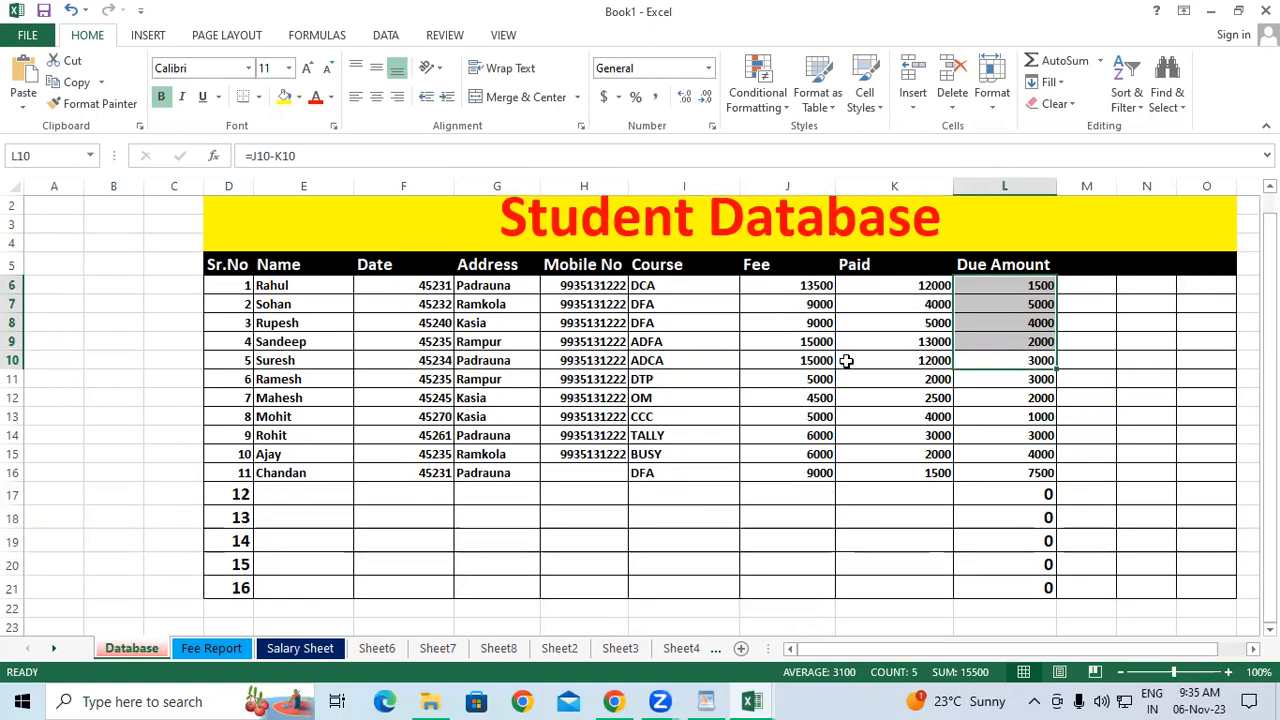
drag(1031, 497, 1037, 594)
key(Delete)
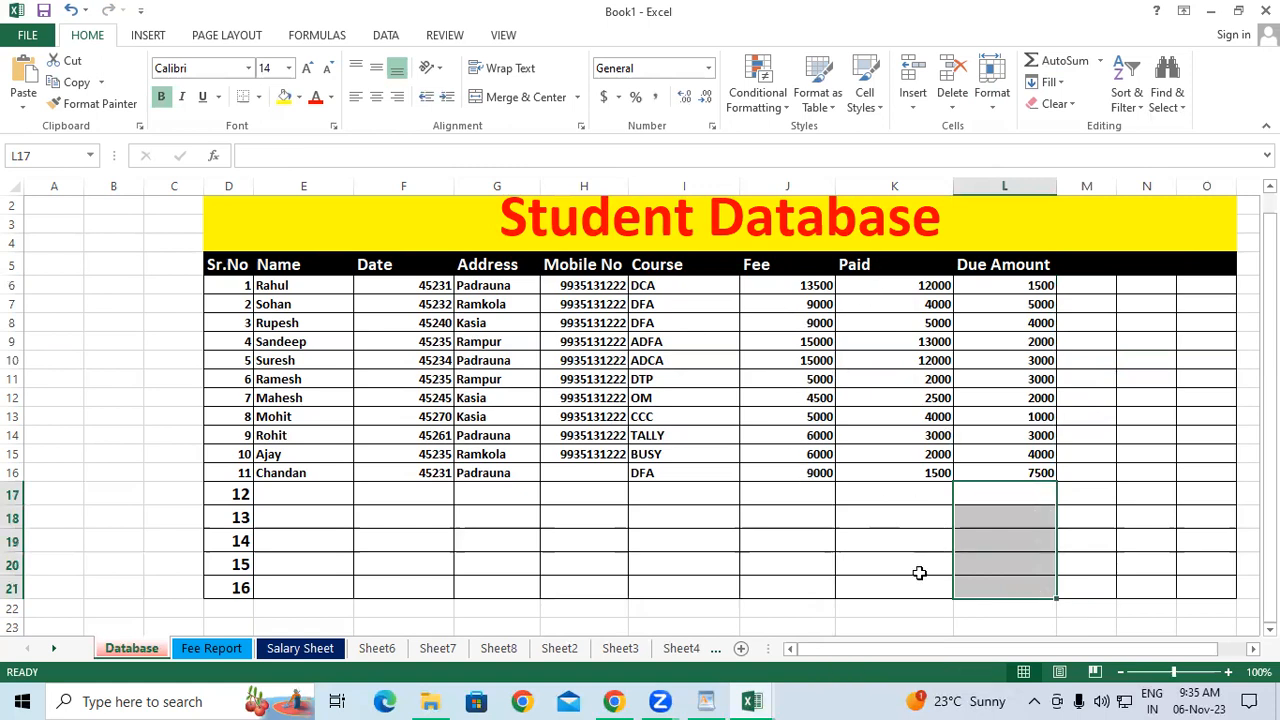
Enter =SUM(J6:J16) in J17 for the Fee total.
click(788, 496)
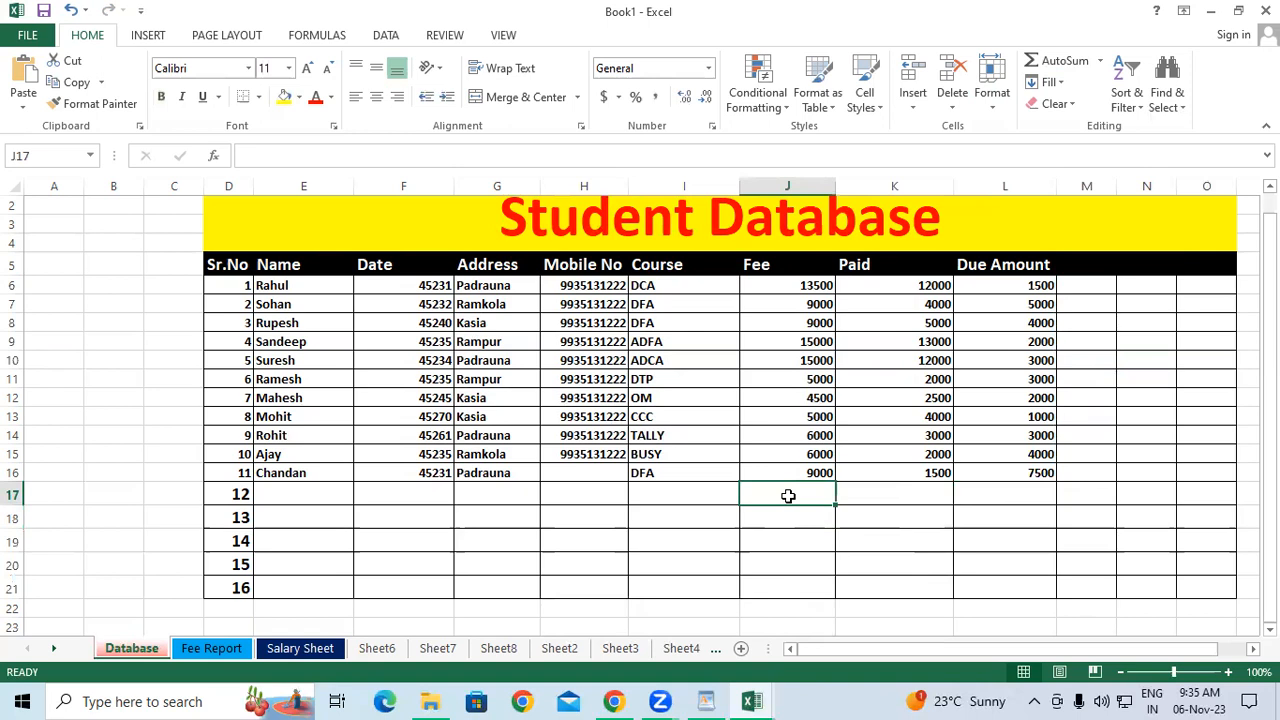
text(=su)
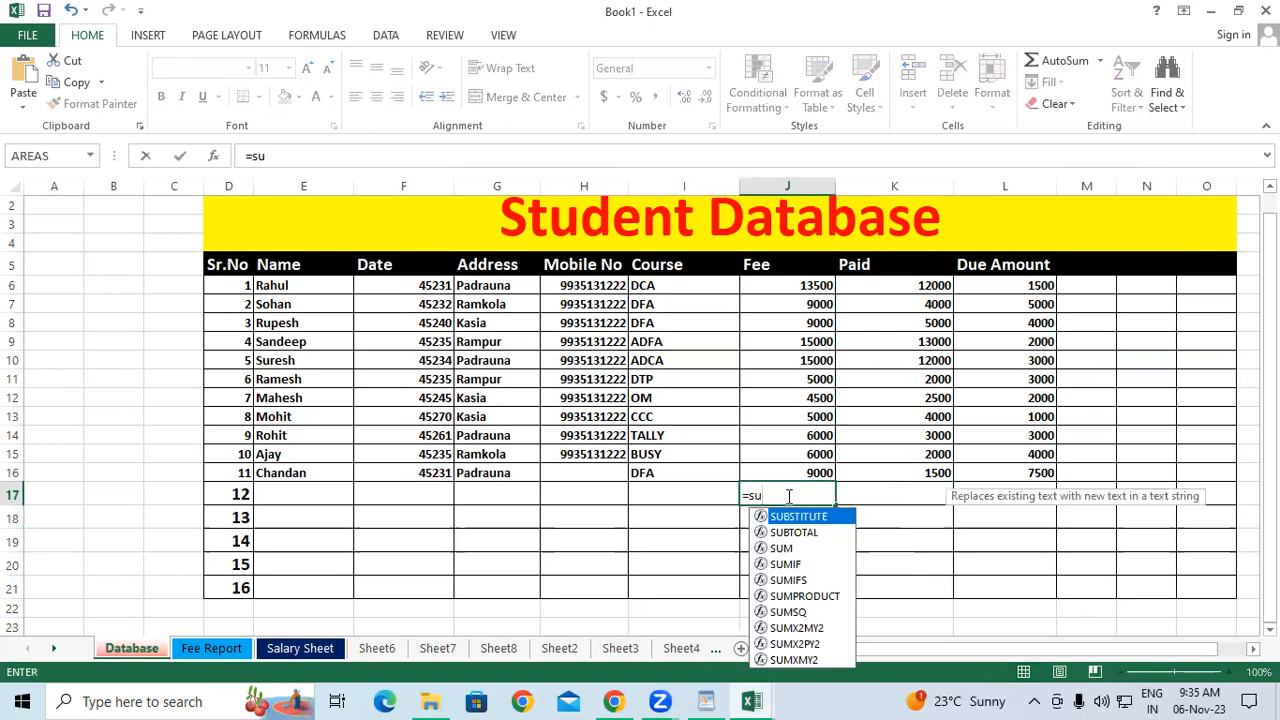
text(m()
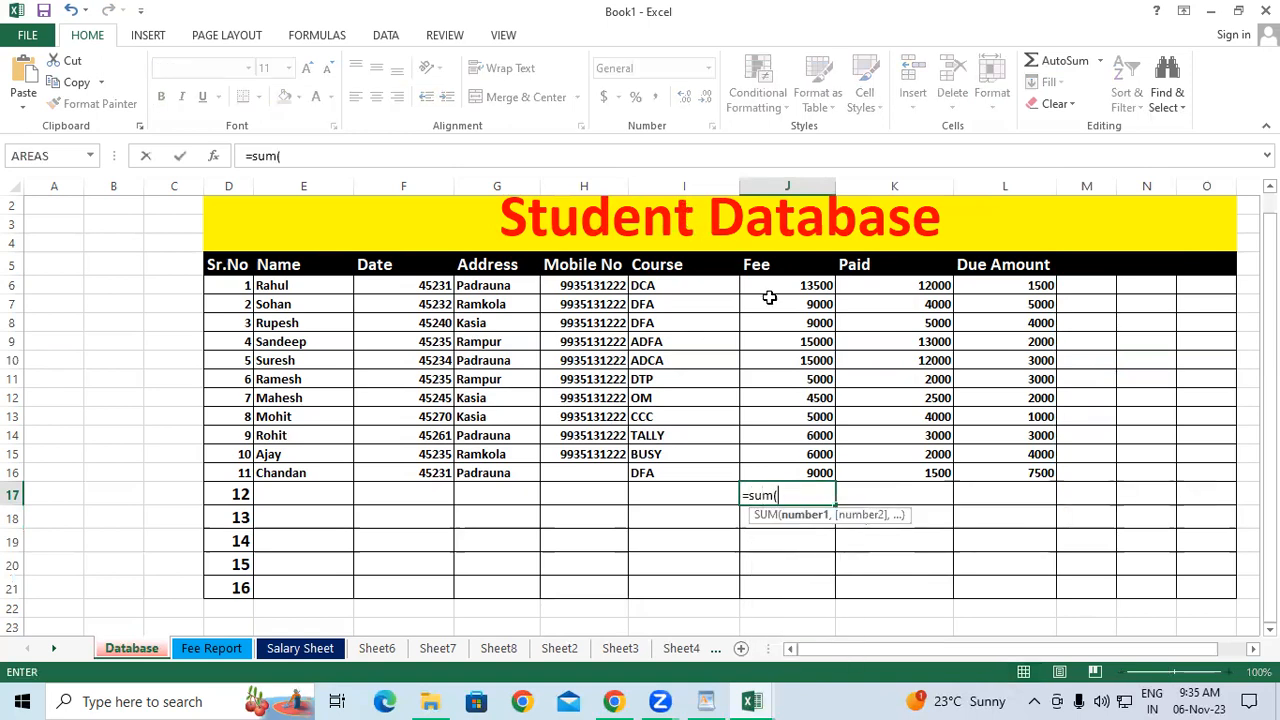
drag(757, 290, 777, 472)
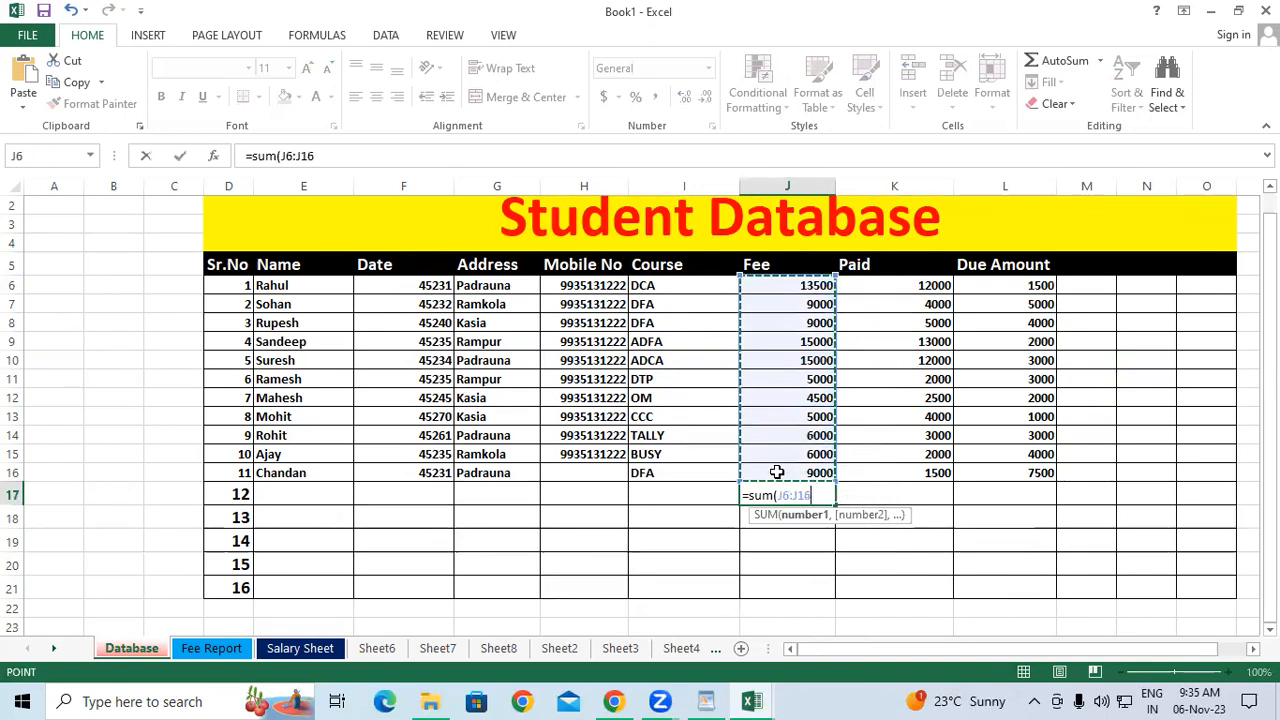
text())
key(Return)
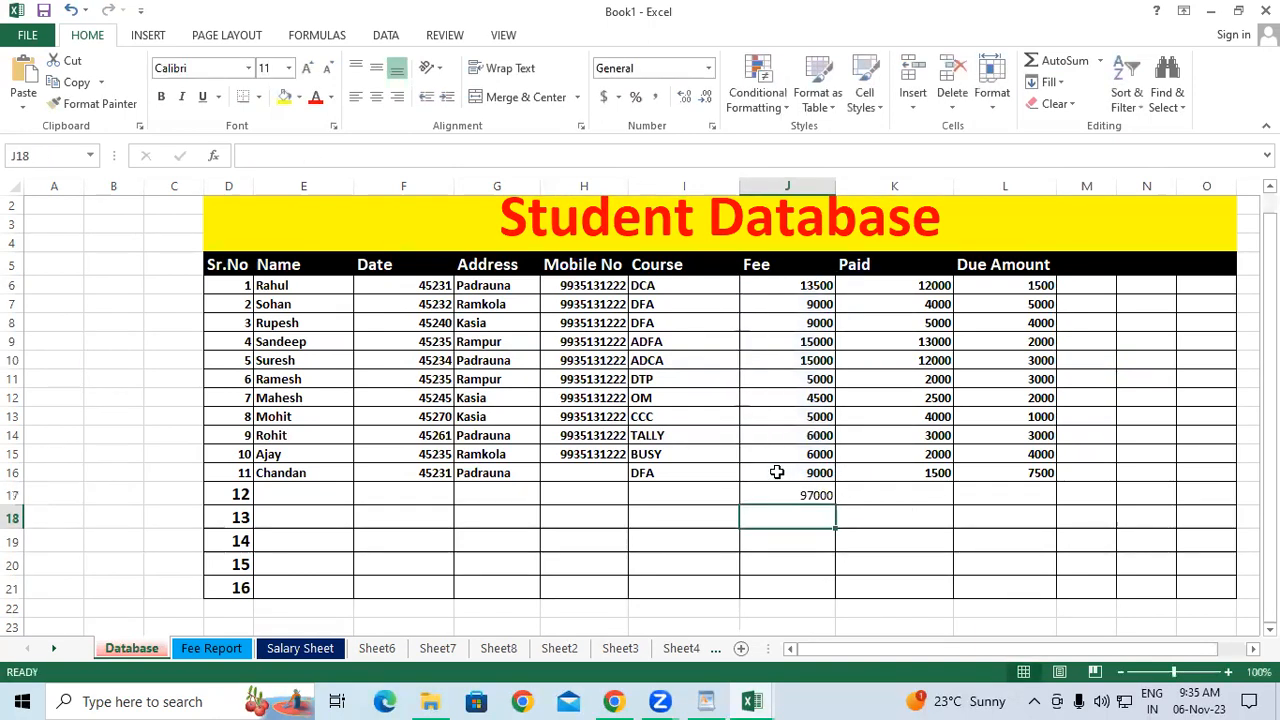
Try copying the Fee total across to K17:L17, then clear all three totals.
click(800, 490)
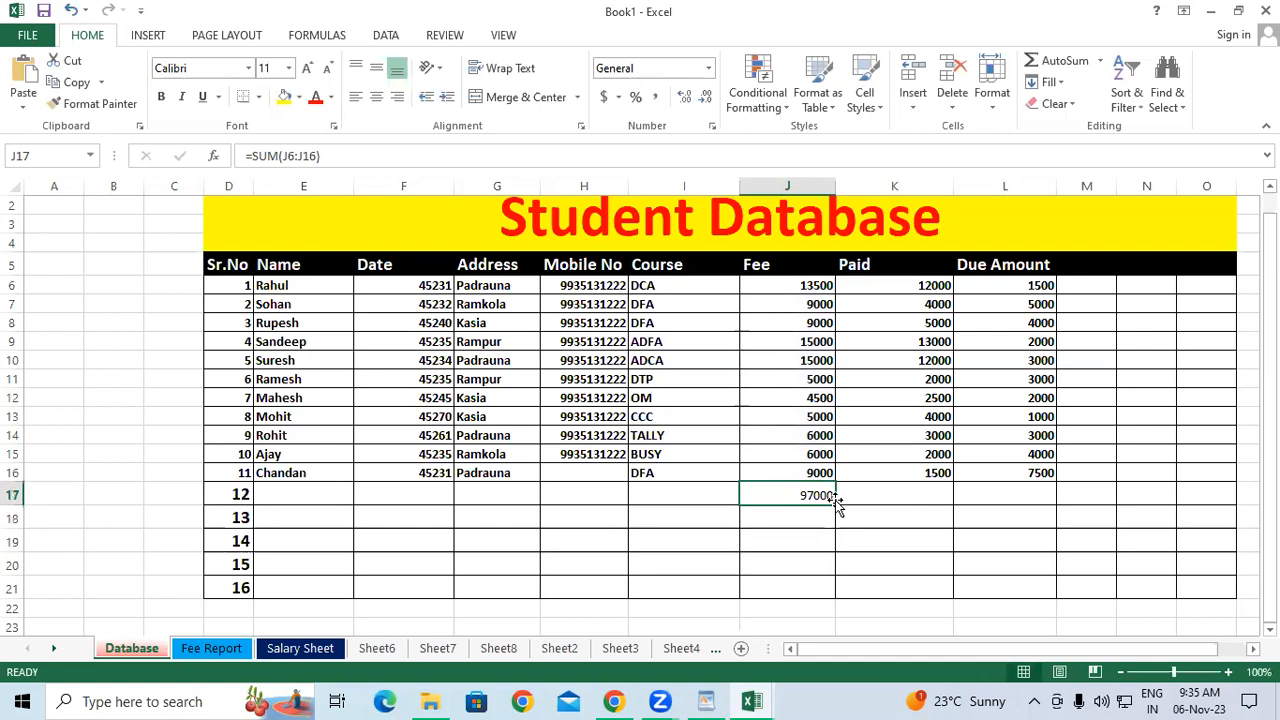
drag(836, 503, 1040, 516)
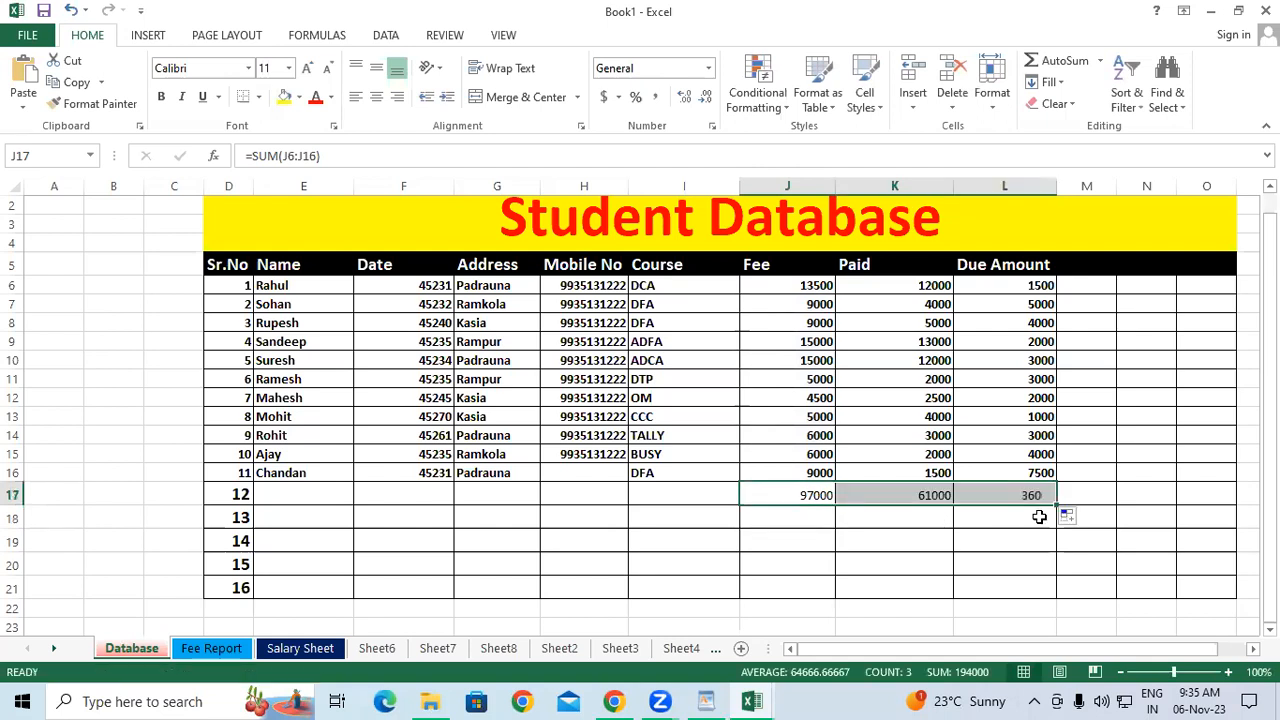
drag(948, 496, 1008, 497)
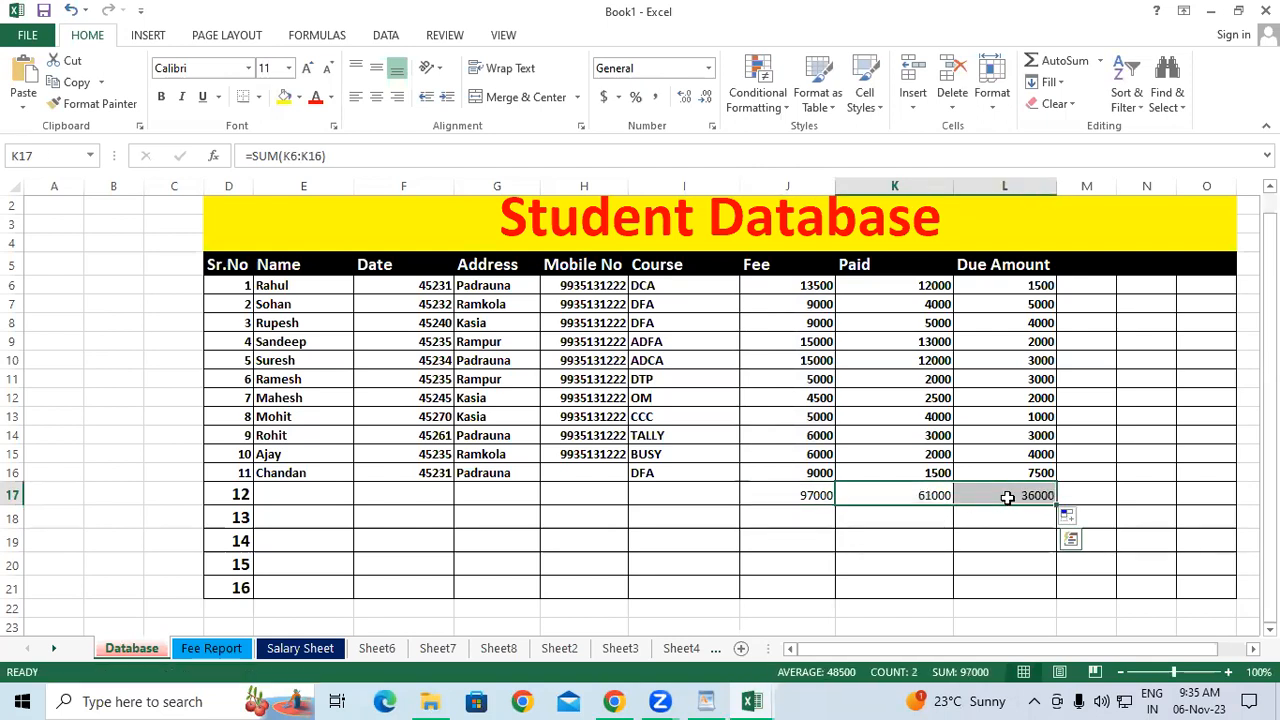
key(Delete)
click(808, 497)
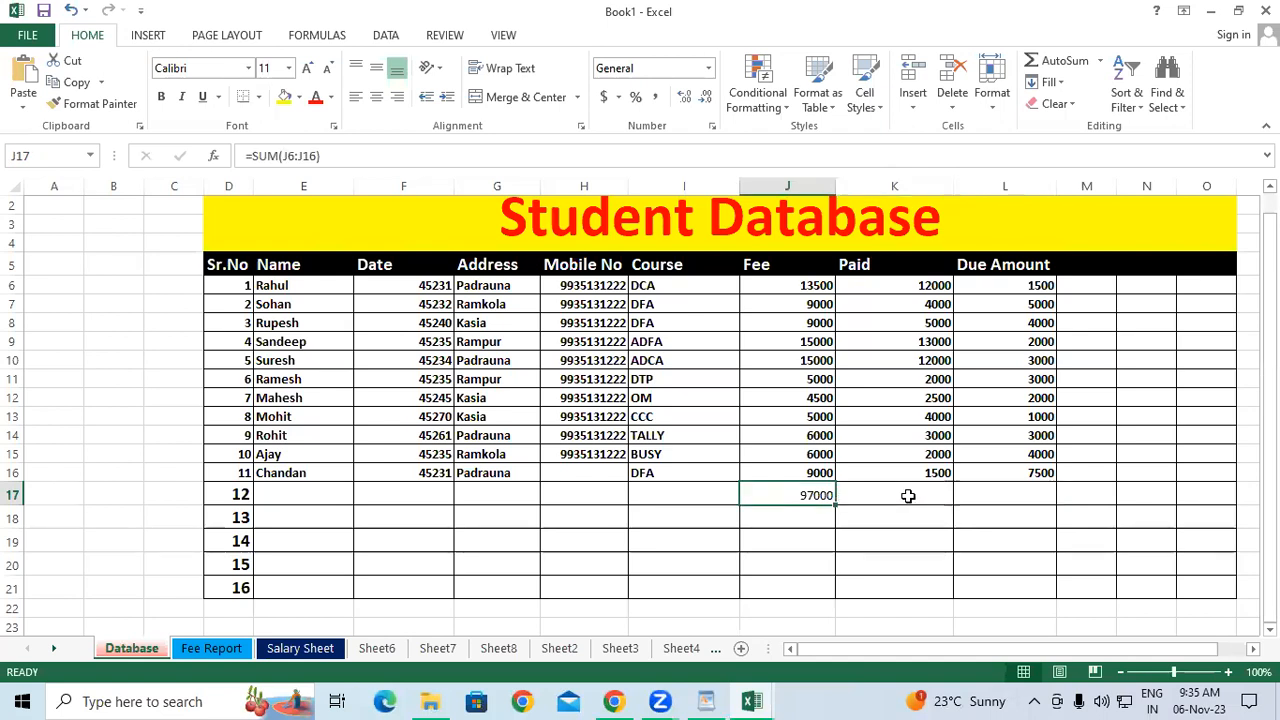
shift+click(1005, 494)
click(1050, 82)
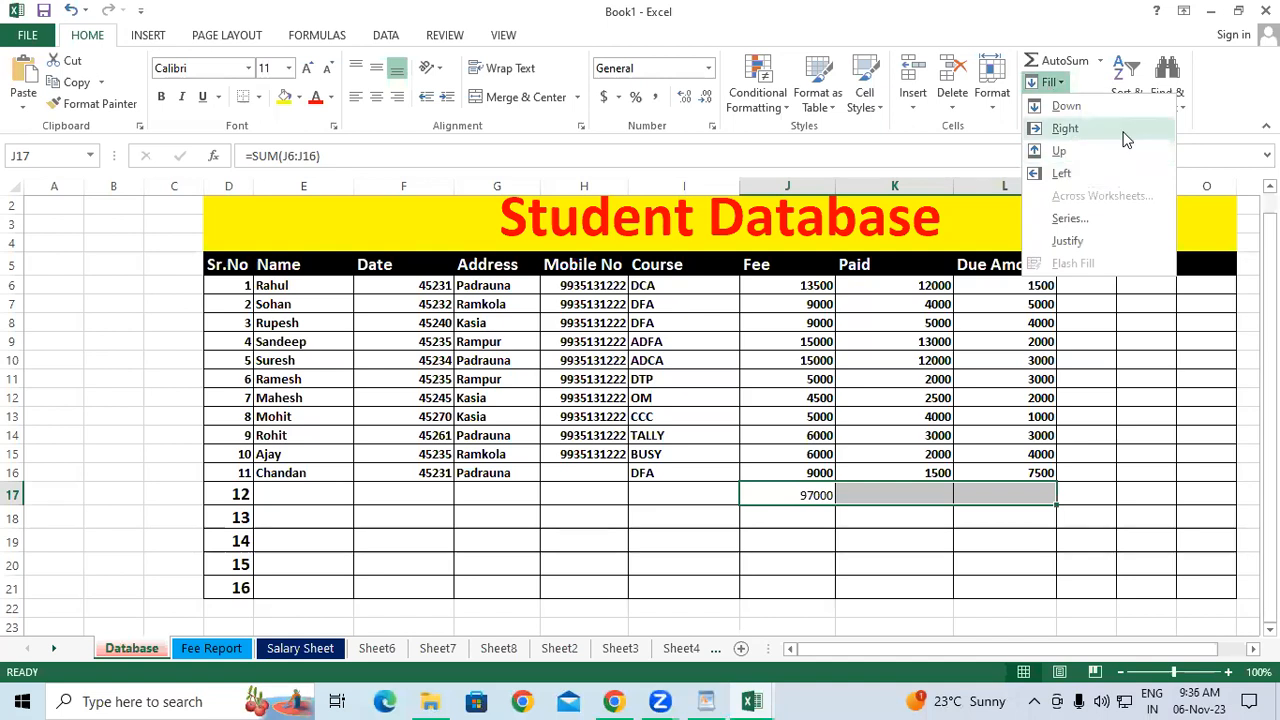
click(1065, 128)
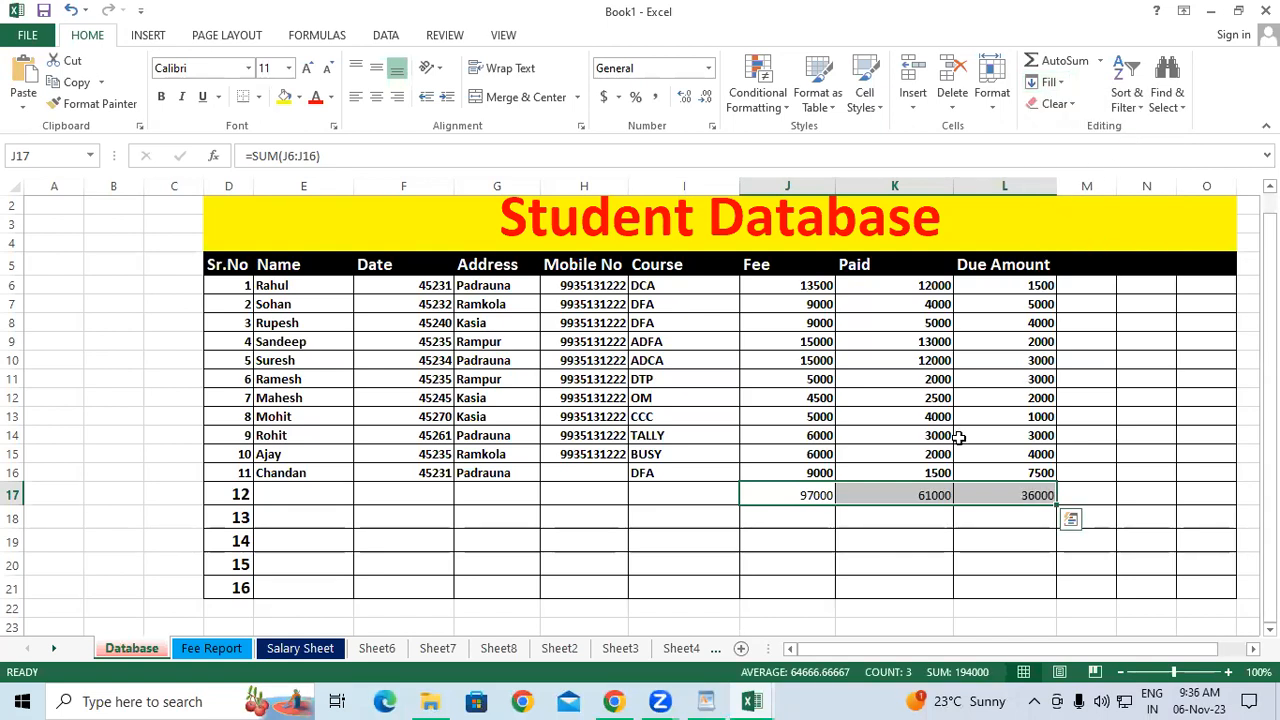
key(Delete)
Enter =SUM(K6:K16) in K17 for the Paid total.
click(908, 496)
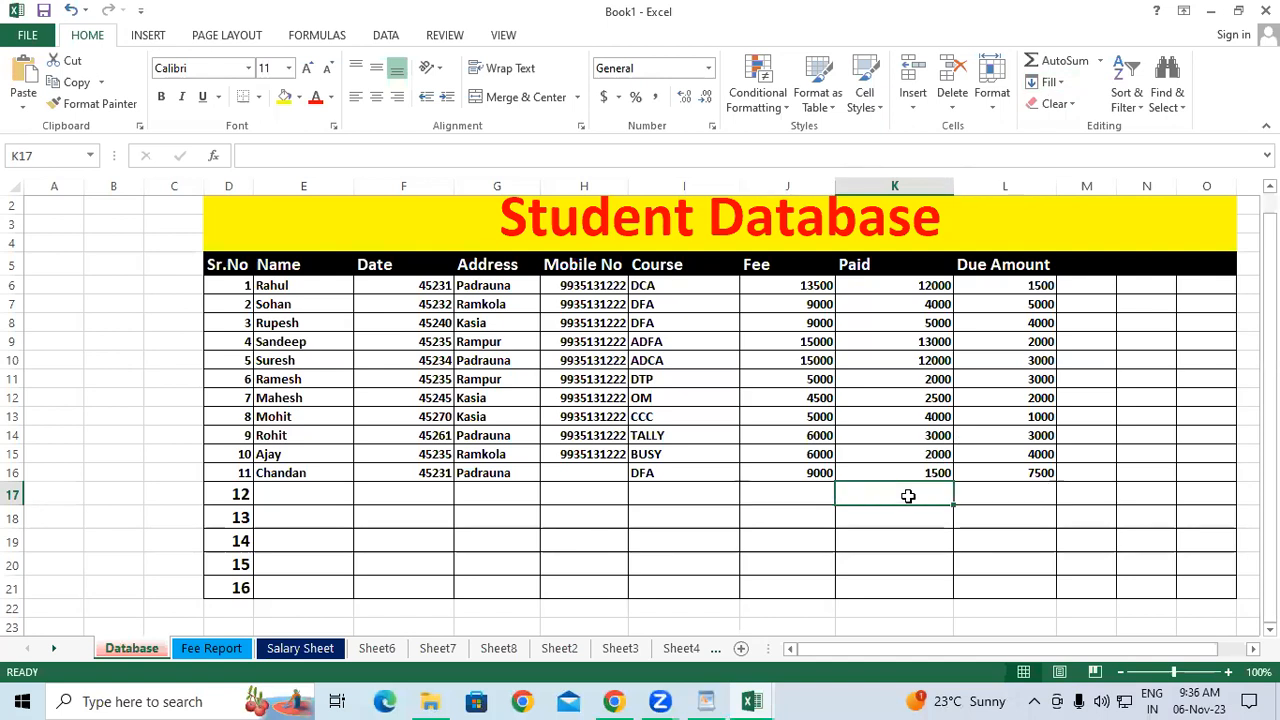
text(=su)
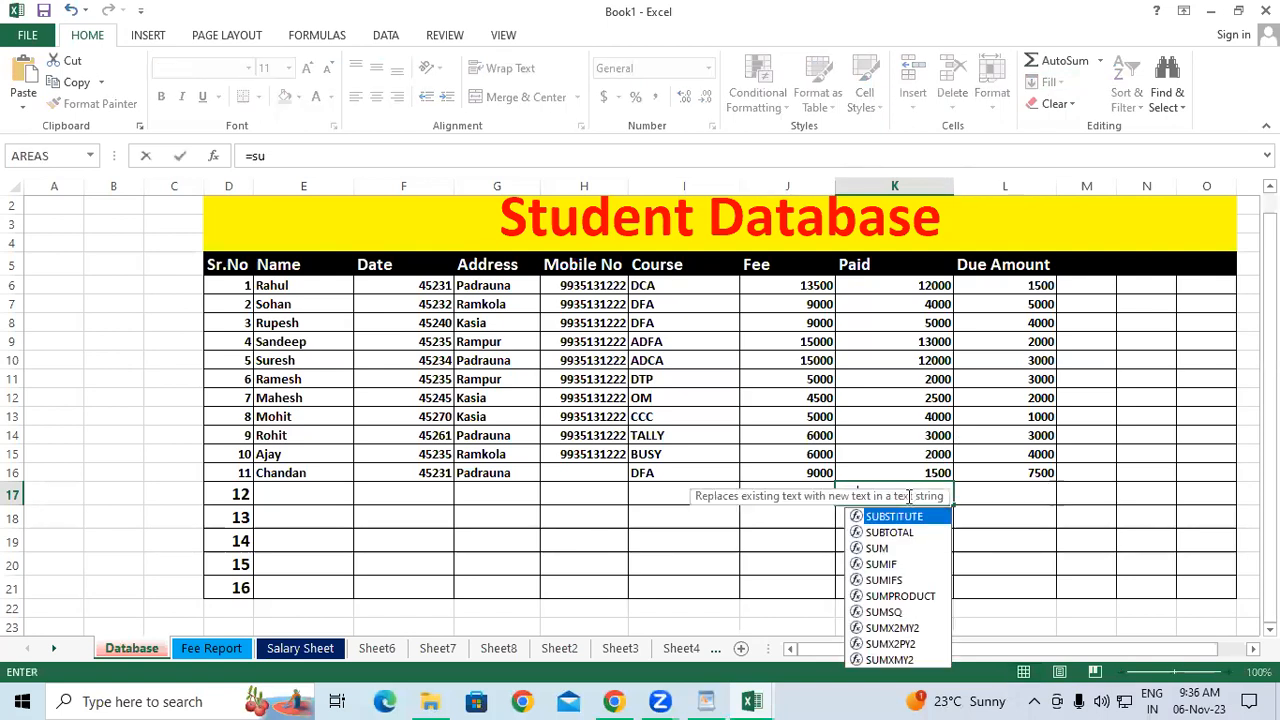
text(m()
drag(917, 289, 791, 494)
text())
key(Return)
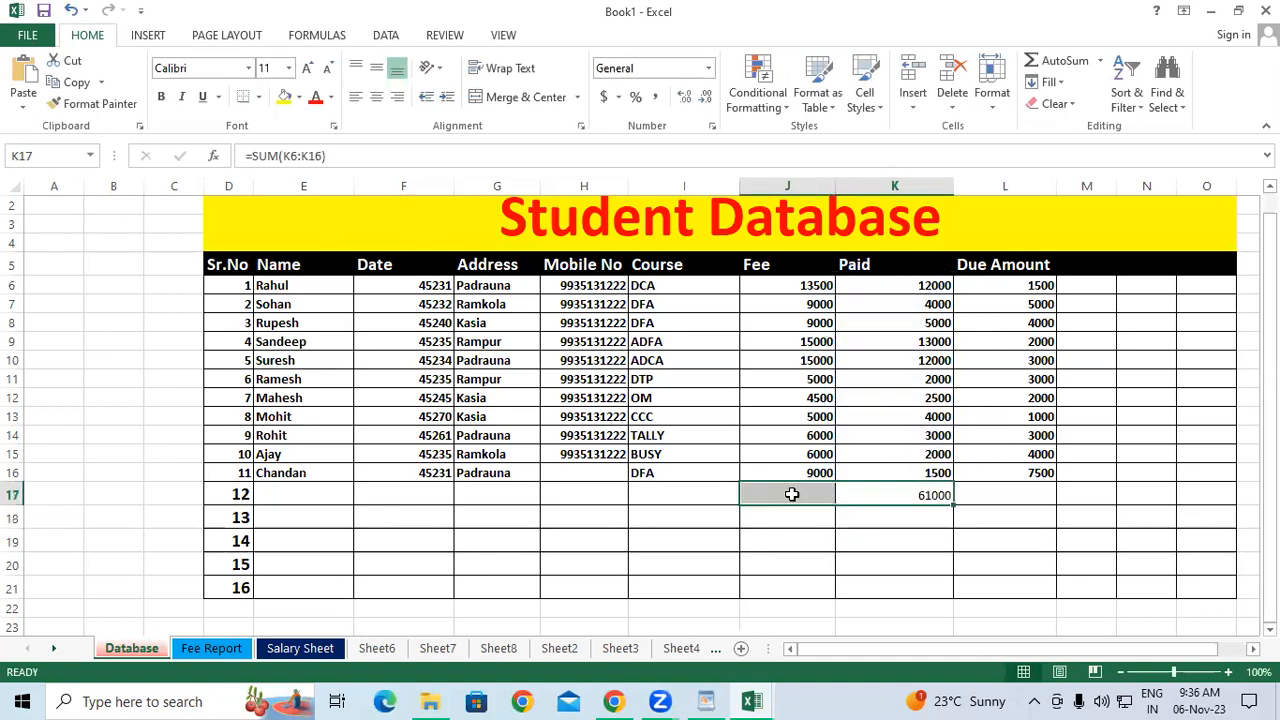
Fill the K17 total left into J17 and right into L17.
click(1045, 82)
click(1073, 175)
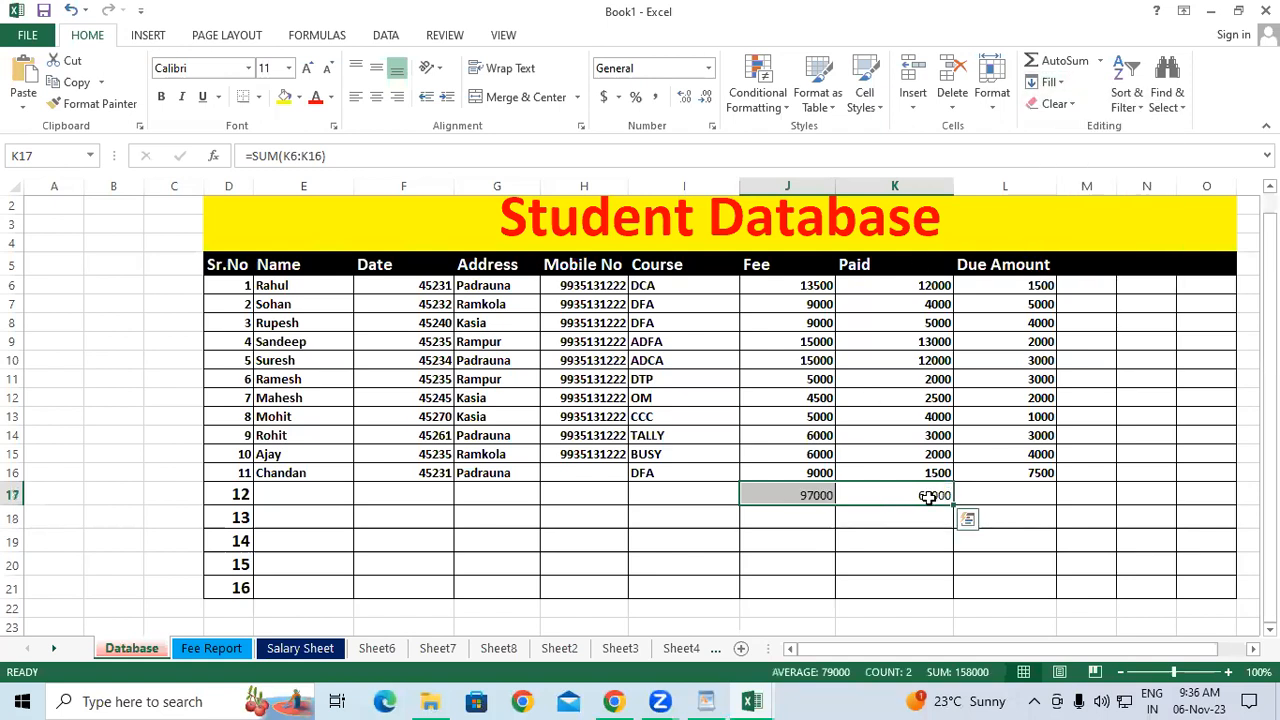
drag(923, 491, 1005, 454)
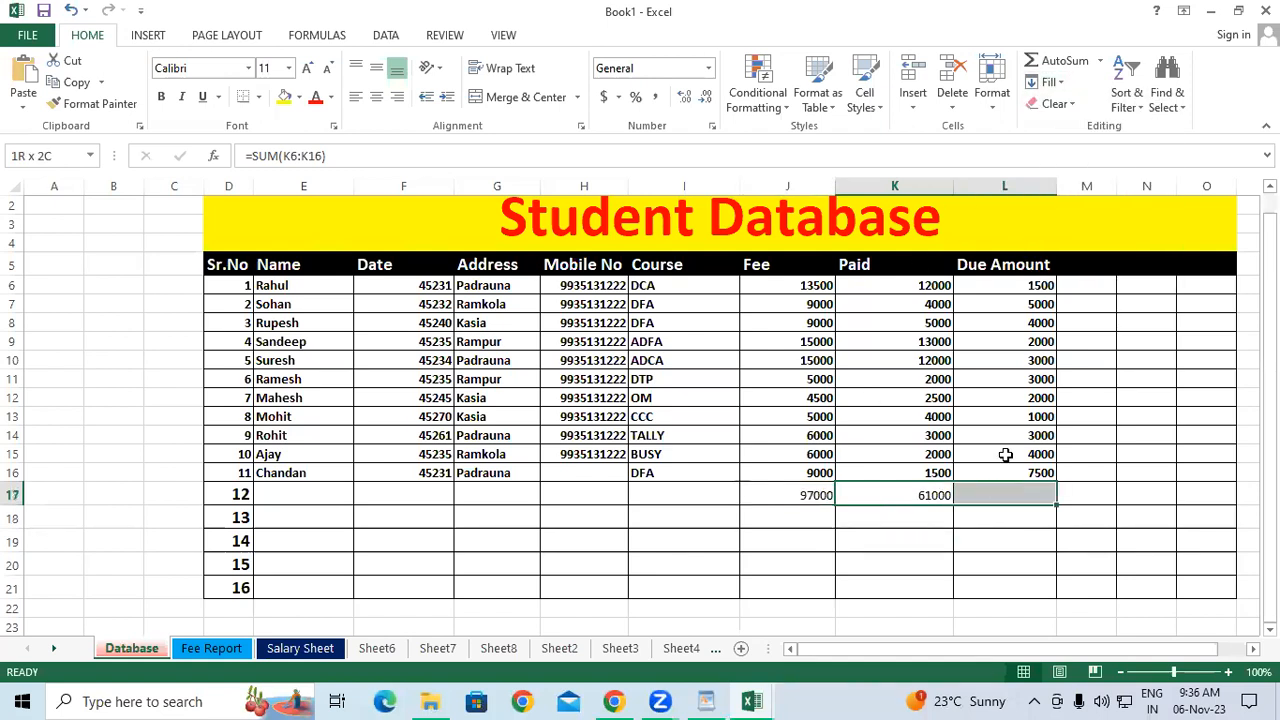
click(1047, 82)
click(1055, 133)
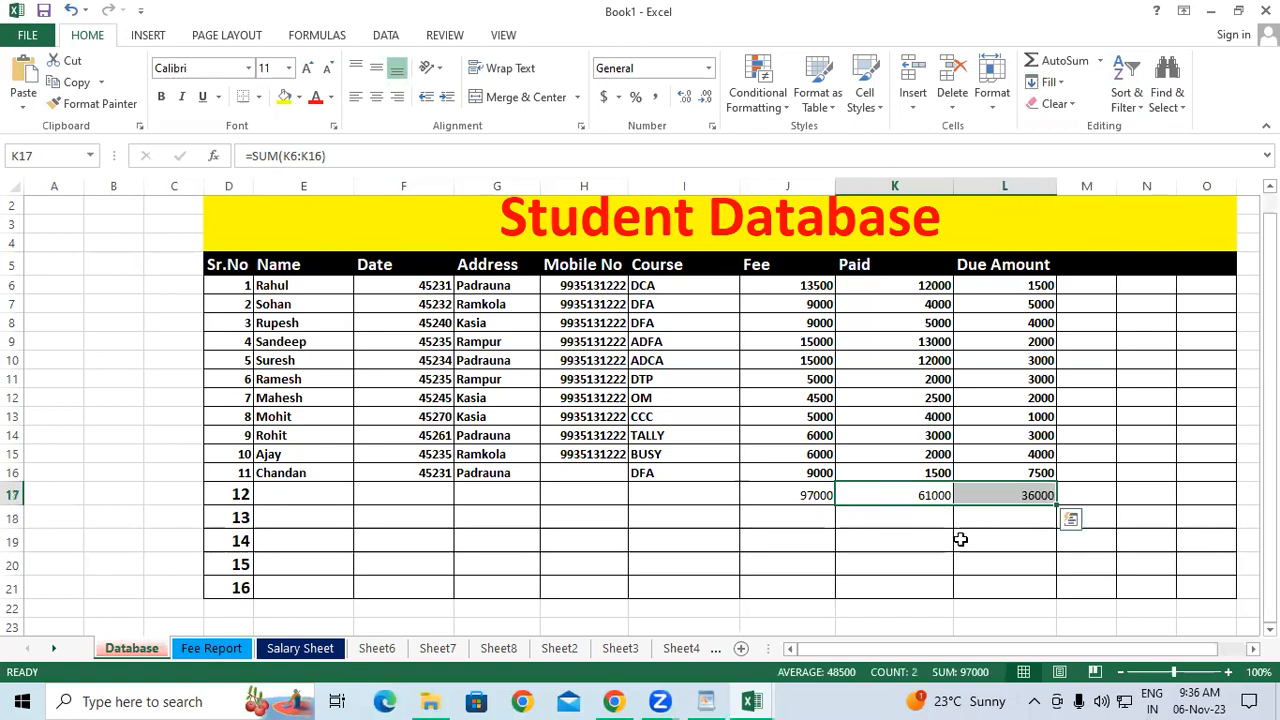
click(960, 540)
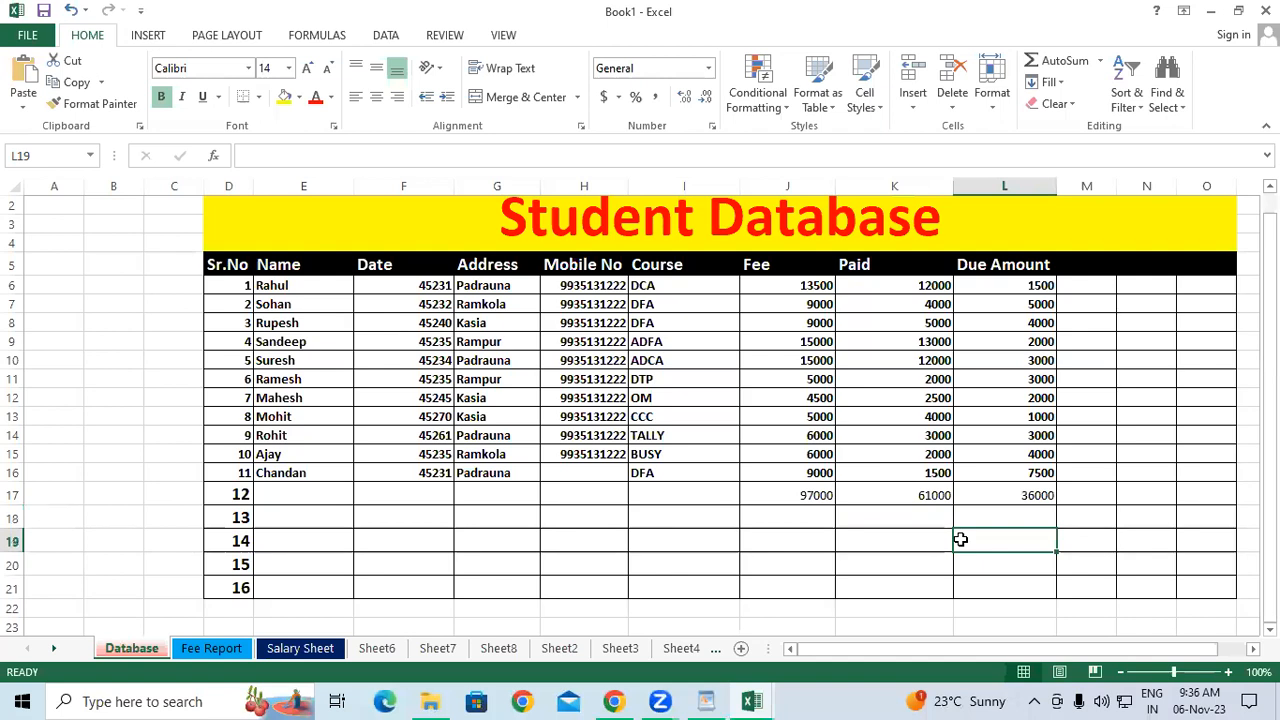
scroll(262, 378, down, 5)
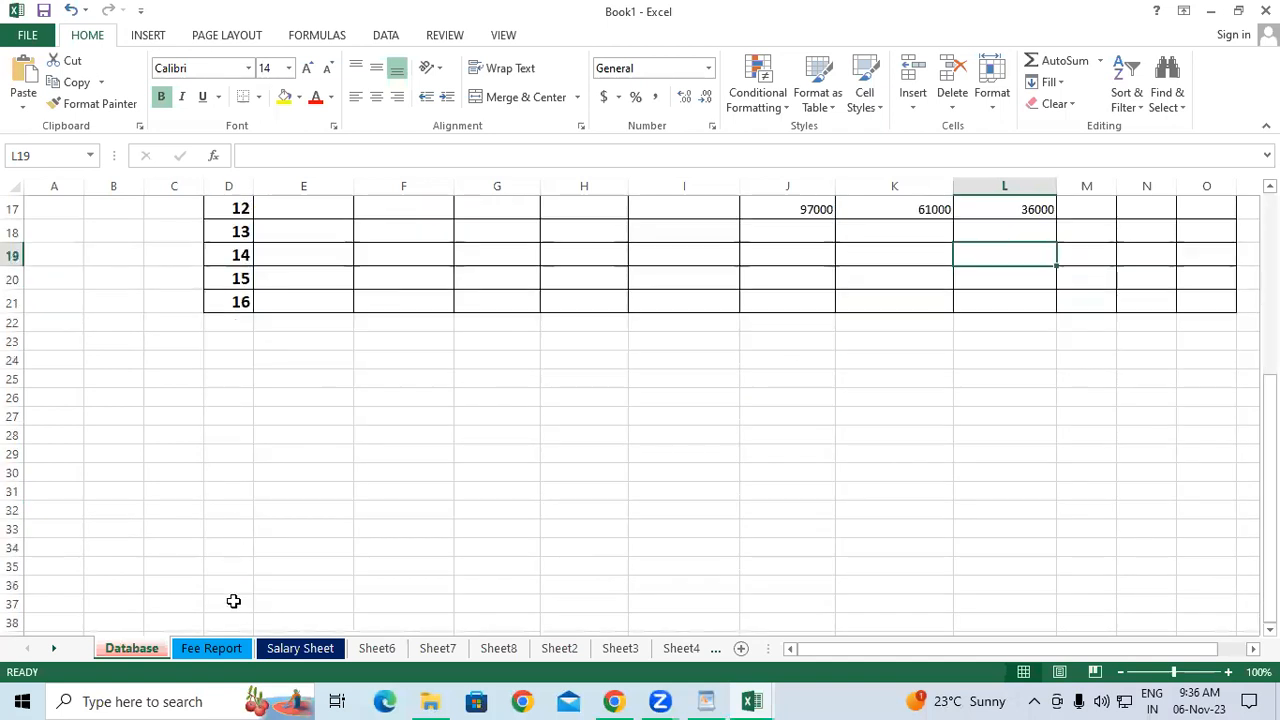
On Salary Sheet, enter 1 in C3 and fill it down through C21.
click(198, 652)
click(283, 650)
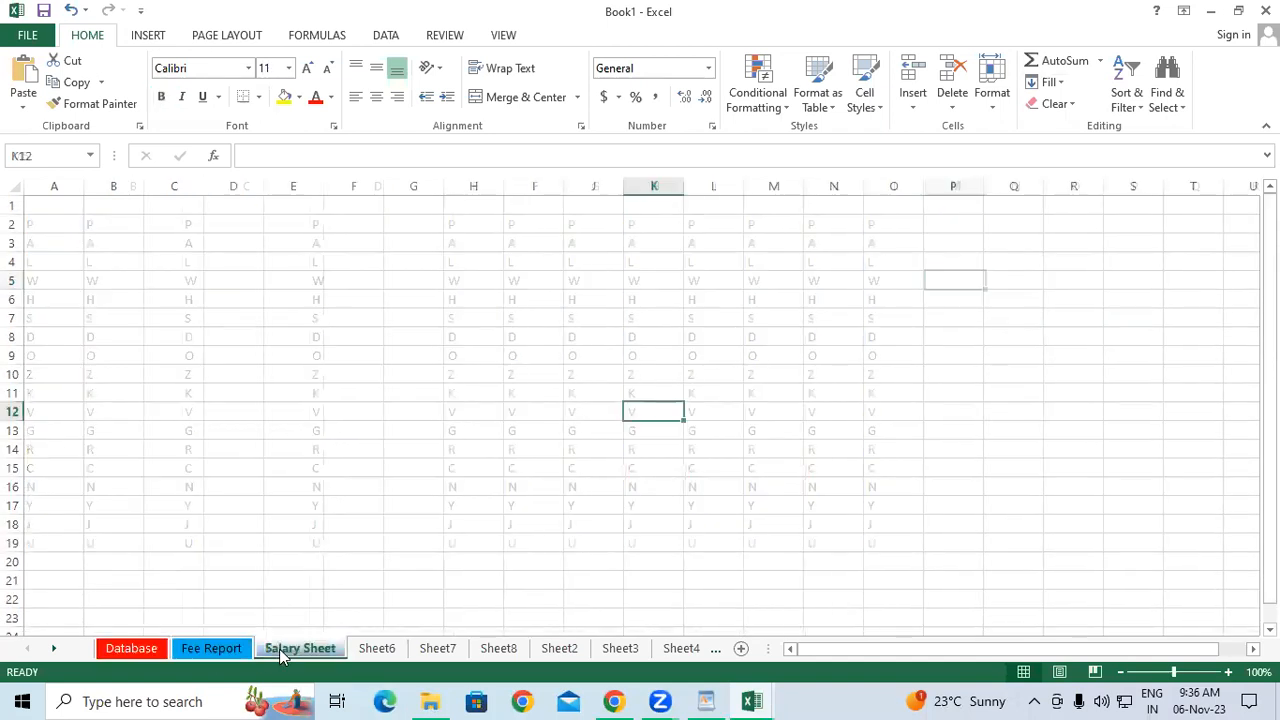
click(177, 236)
text(1)
key(Return)
drag(177, 236, 172, 575)
drag(157, 240, 180, 571)
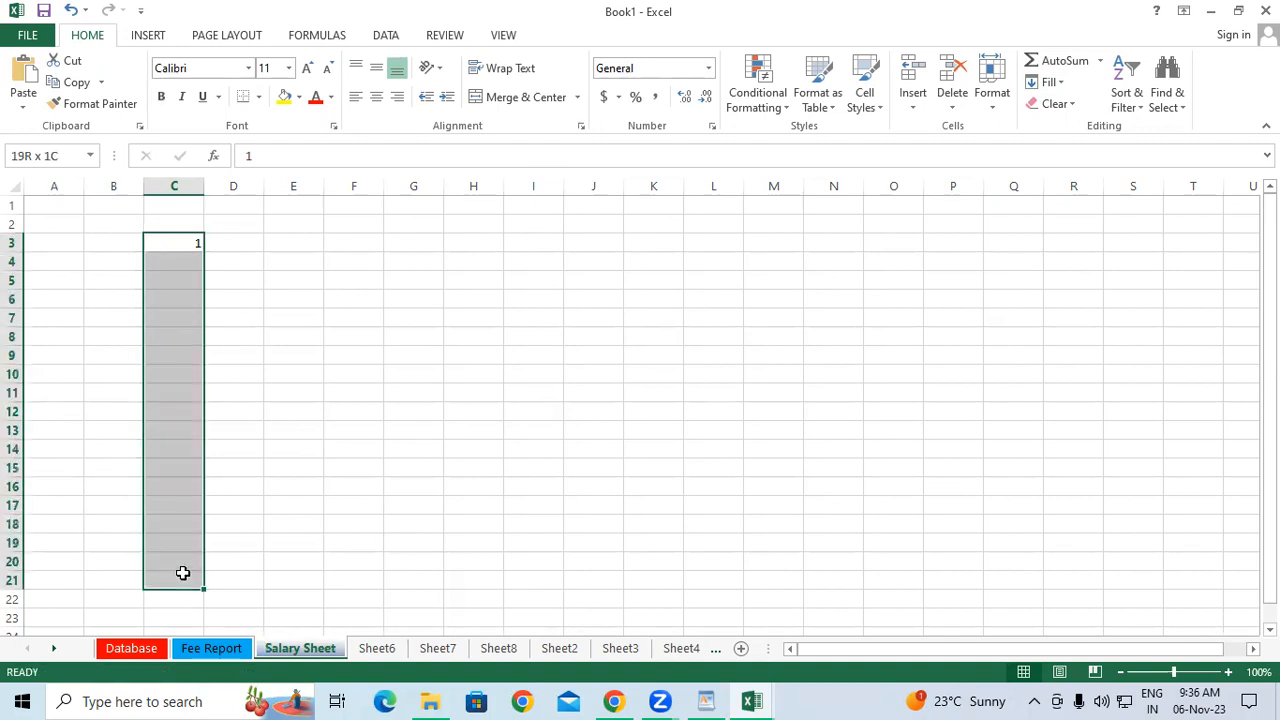
click(1048, 82)
click(1059, 109)
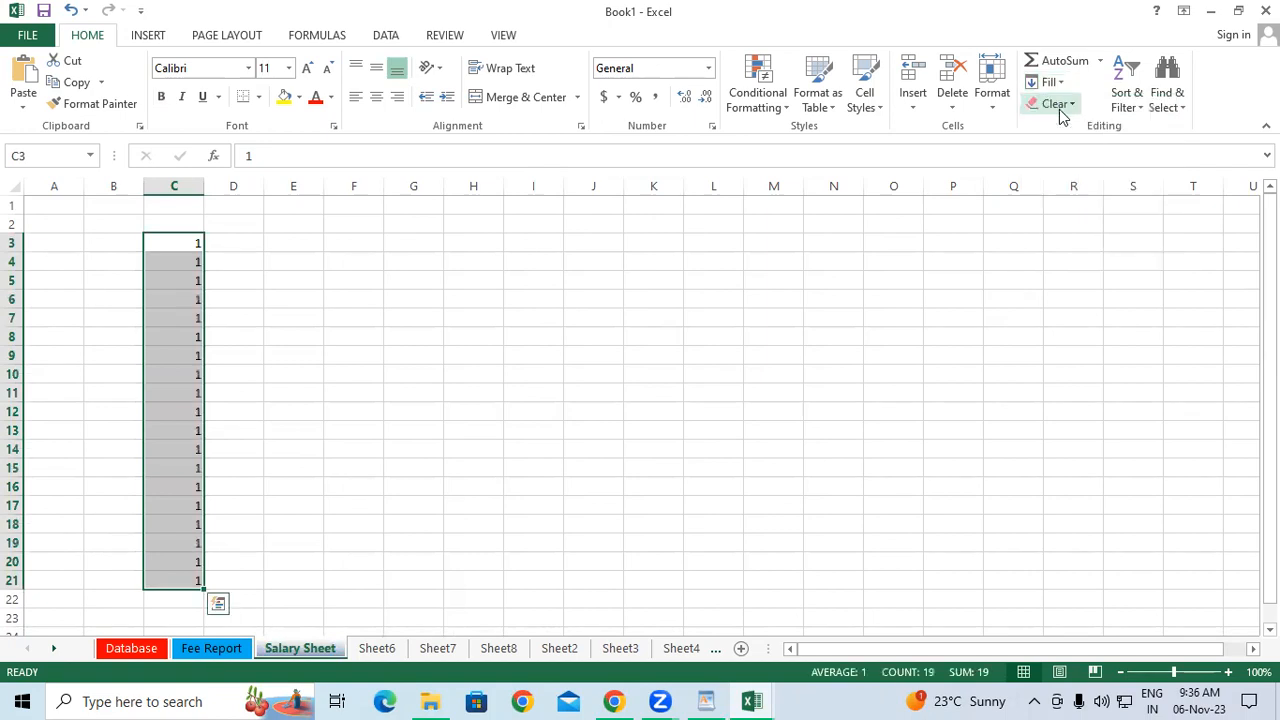
Enter 2 in J6 and fill it right across J6:T6.
click(583, 309)
text(2)
click(600, 411)
drag(593, 300, 1191, 304)
click(1048, 82)
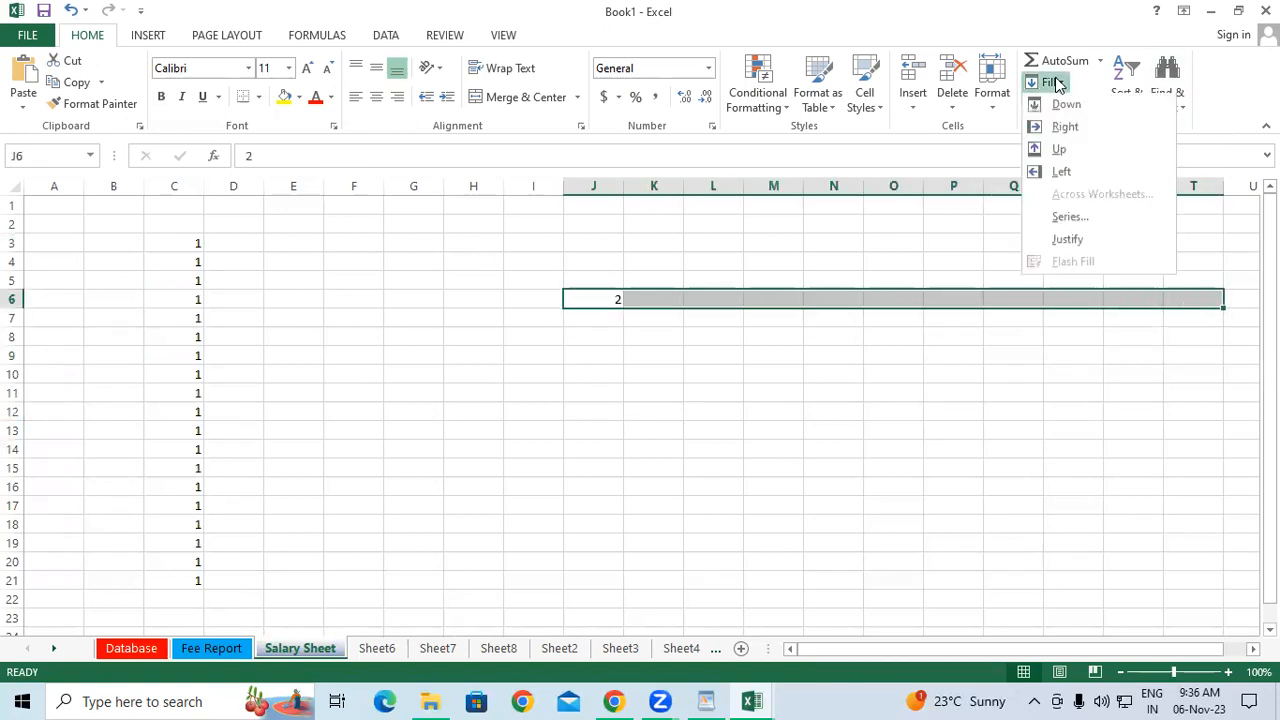
click(1064, 129)
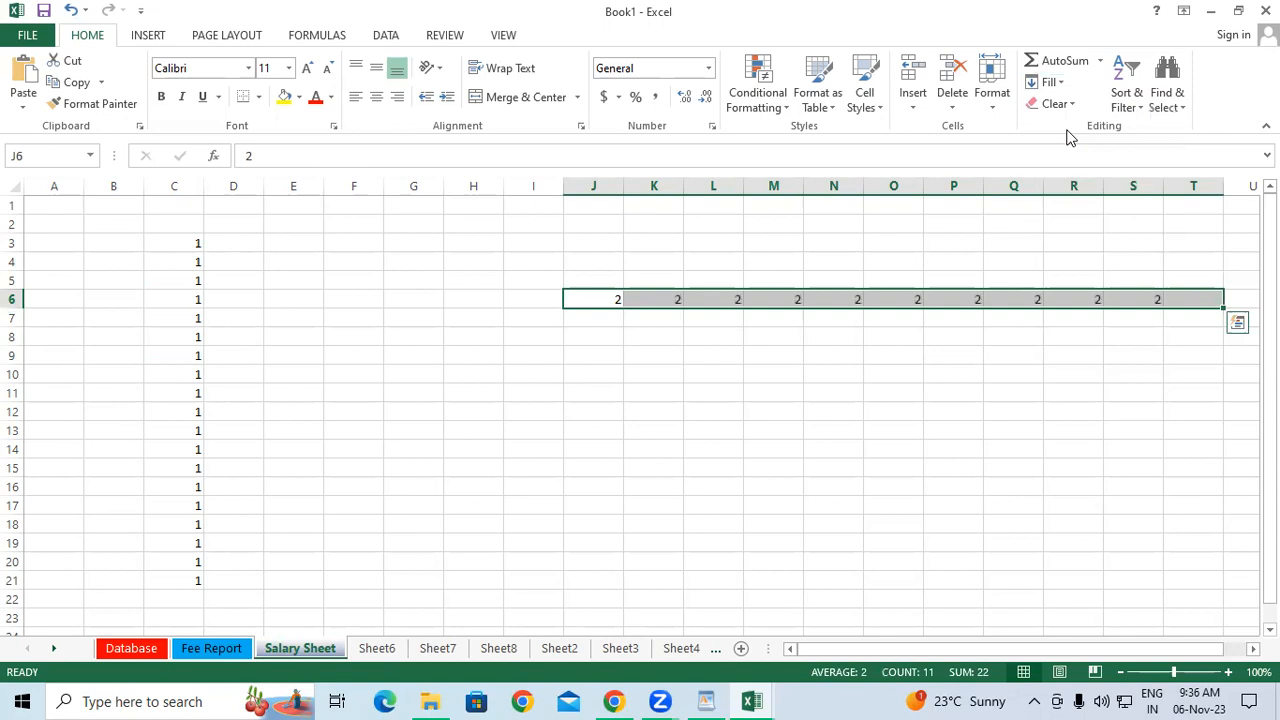
Enter 1 in P11 and 4 in P12, then select D12:P12.
click(936, 400)
text(1)
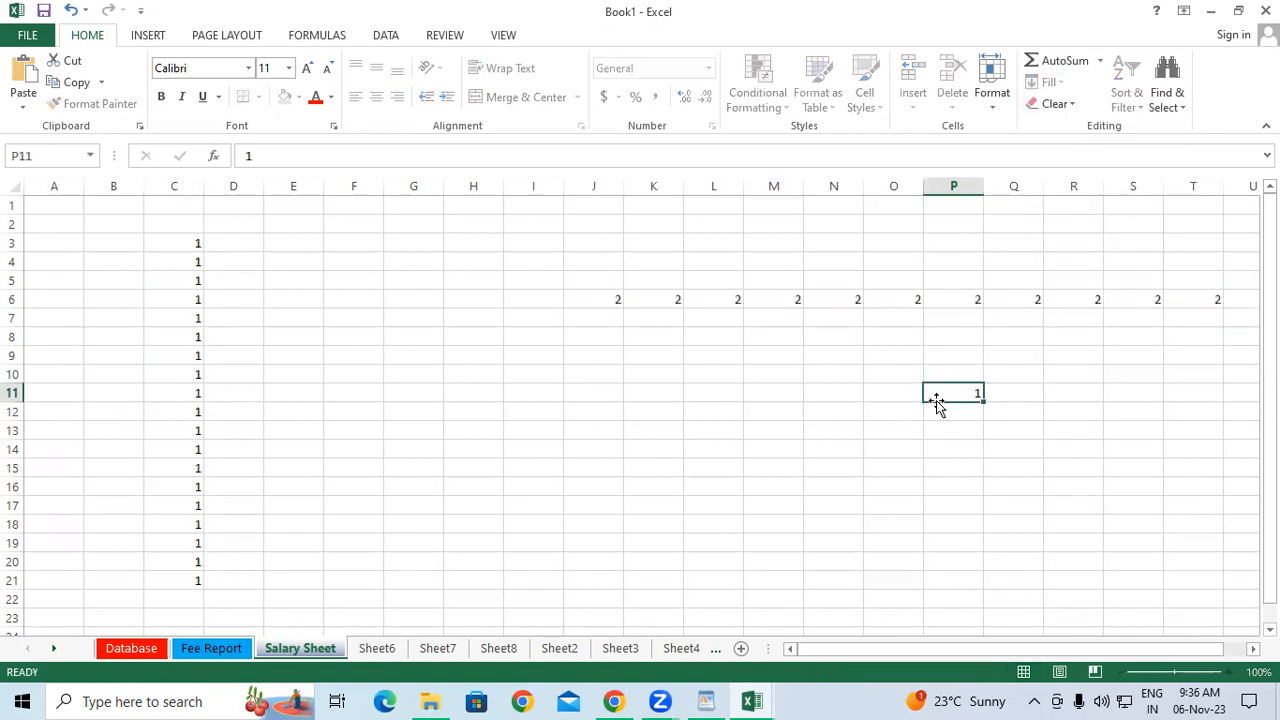
key(Return)
text(4)
key(Return)
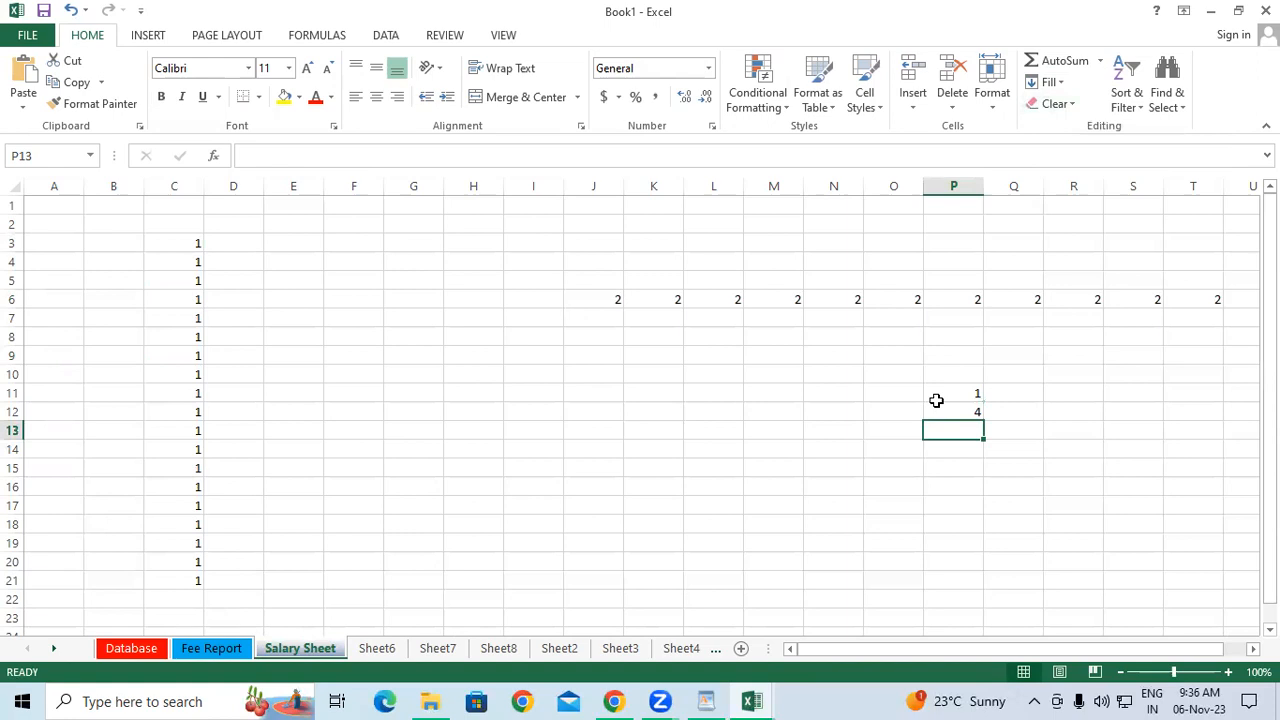
drag(957, 412, 248, 413)
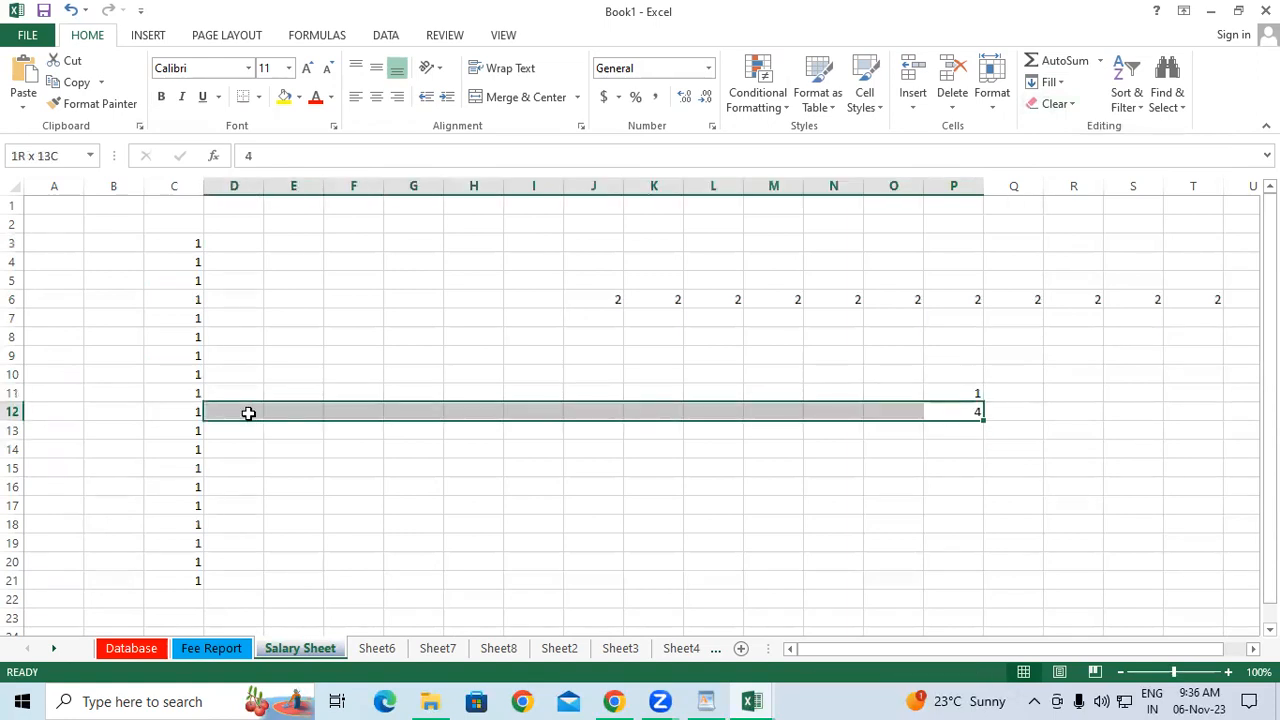
Fill 4 left across D12:O12 and up into H1:H11.
click(1050, 83)
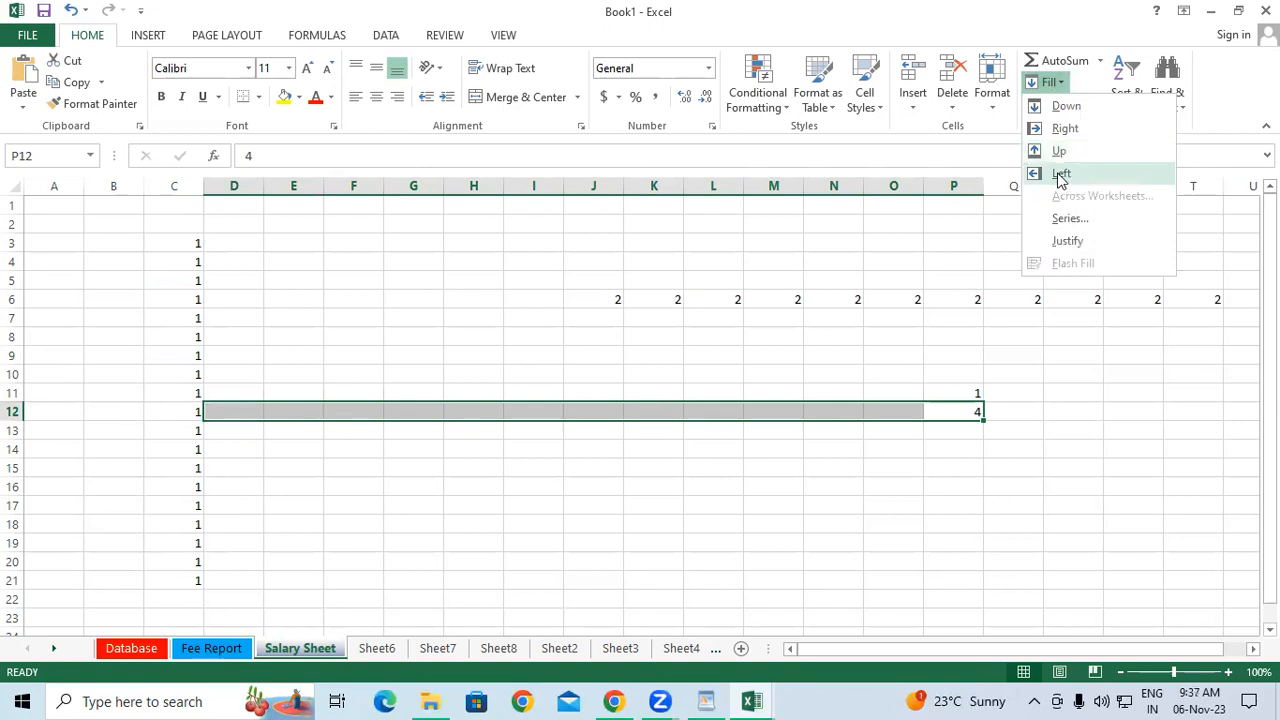
click(1061, 175)
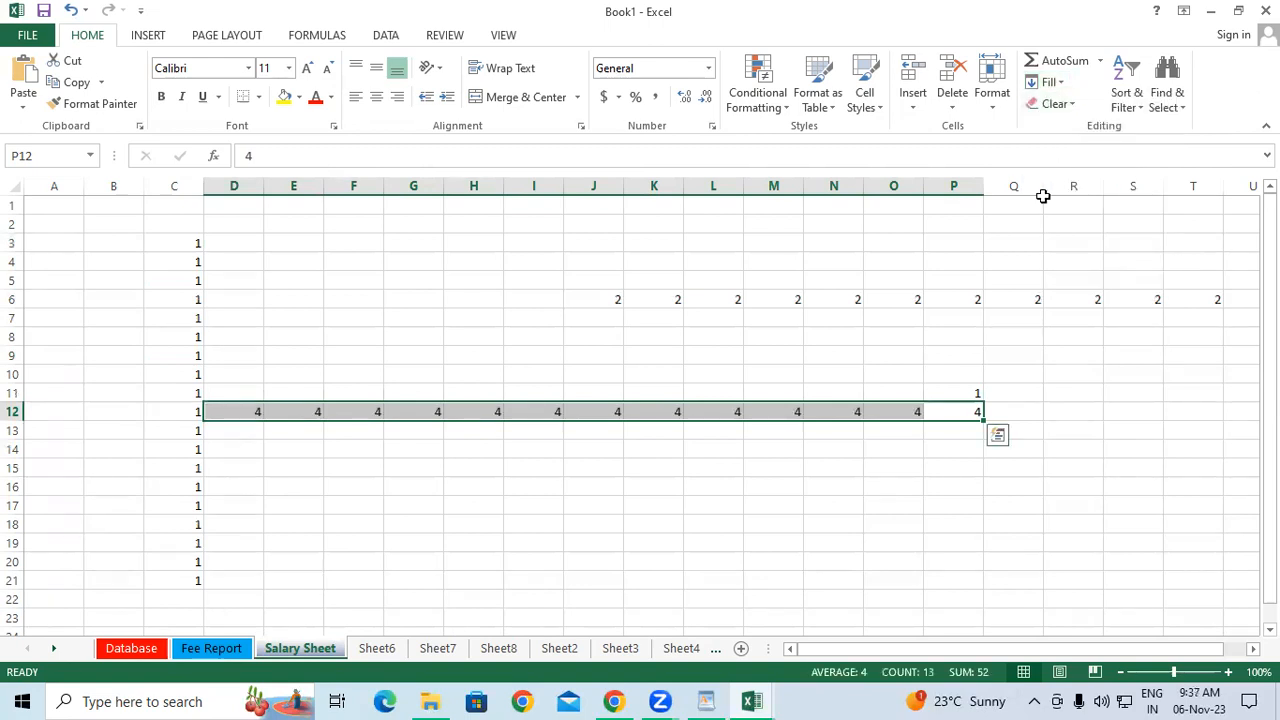
drag(484, 417, 467, 202)
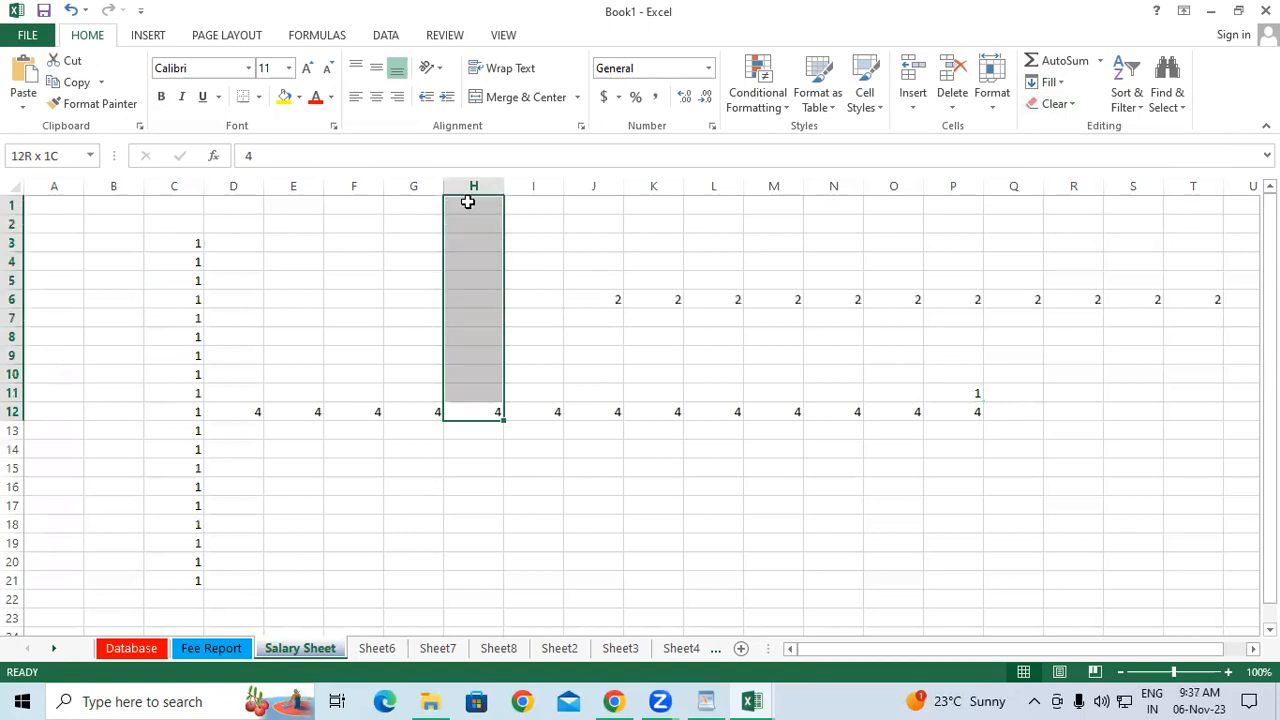
click(1050, 82)
click(1059, 151)
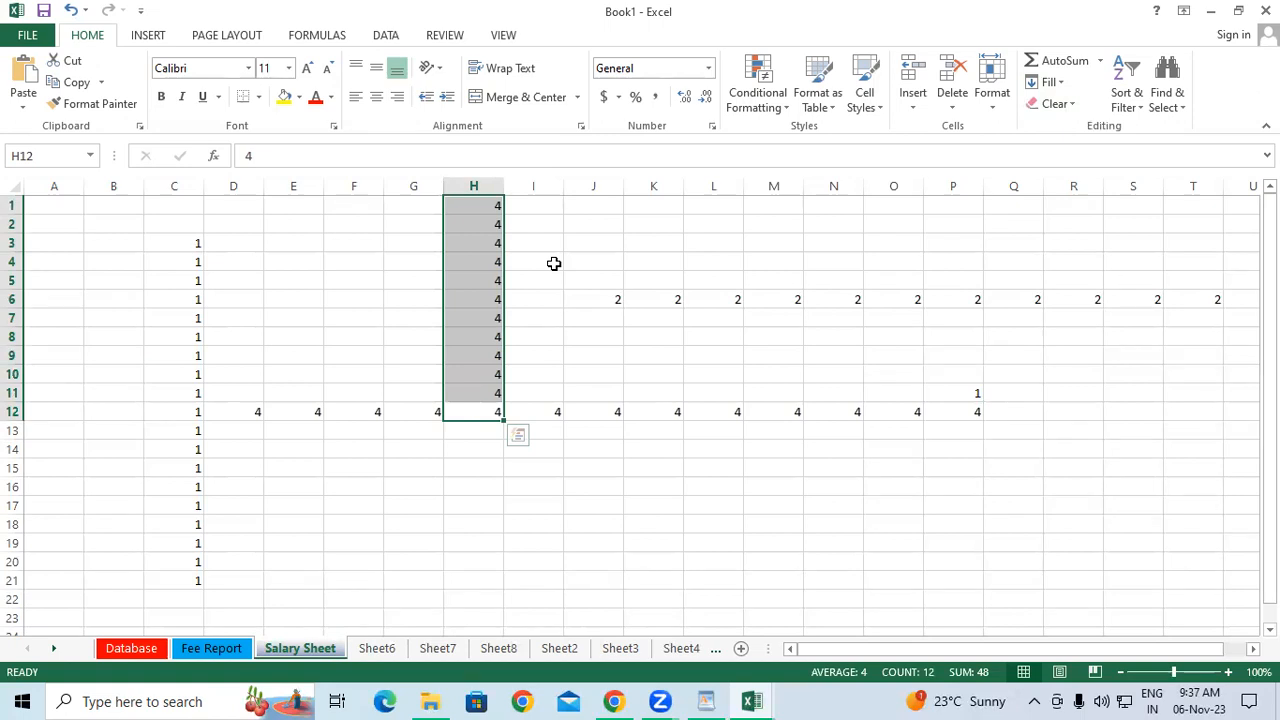
Copy 2 down into K7:K12 with Ctrl+D and across L9:S9 with Ctrl+R.
click(655, 299)
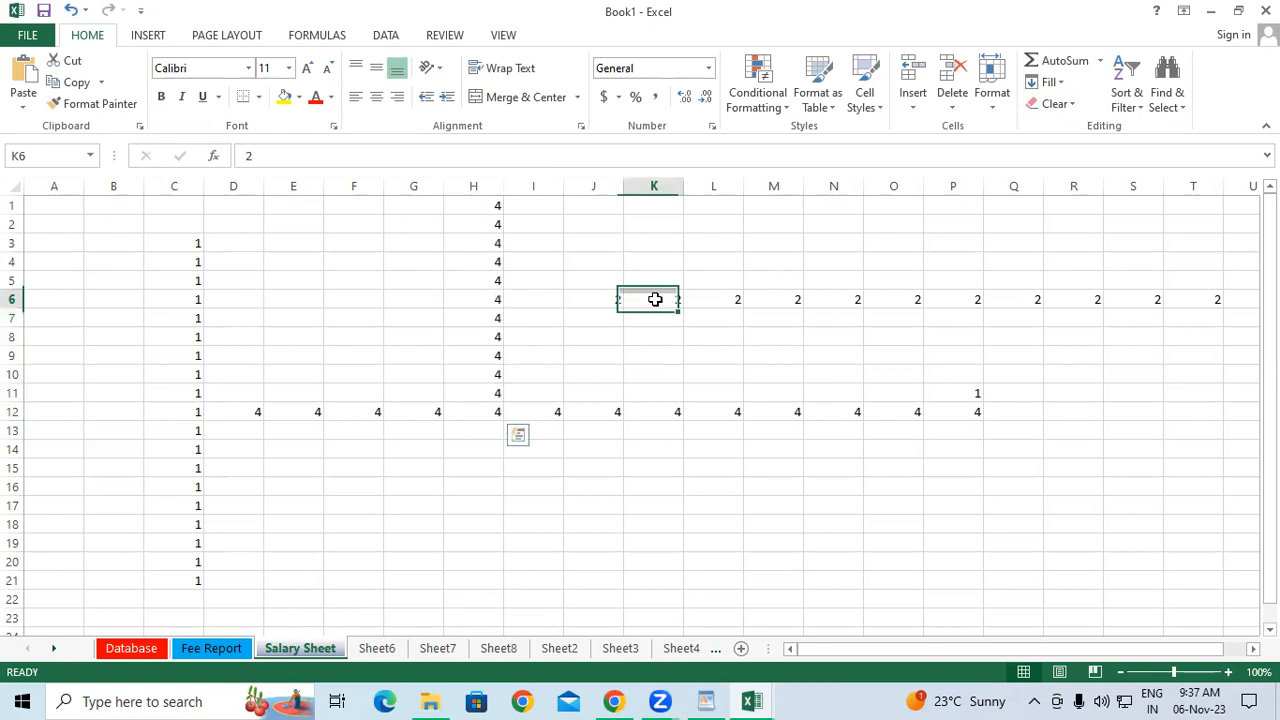
drag(655, 299, 660, 404)
key(ctrl+d)
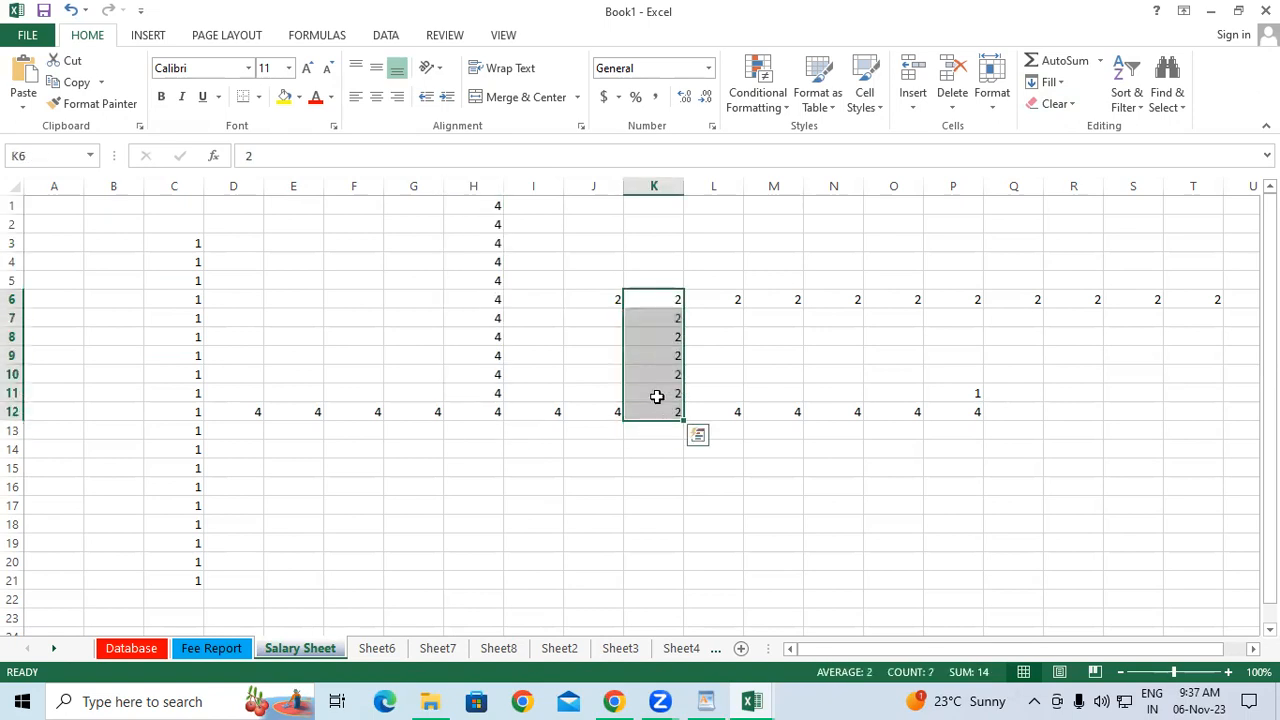
click(651, 352)
drag(718, 355, 1120, 354)
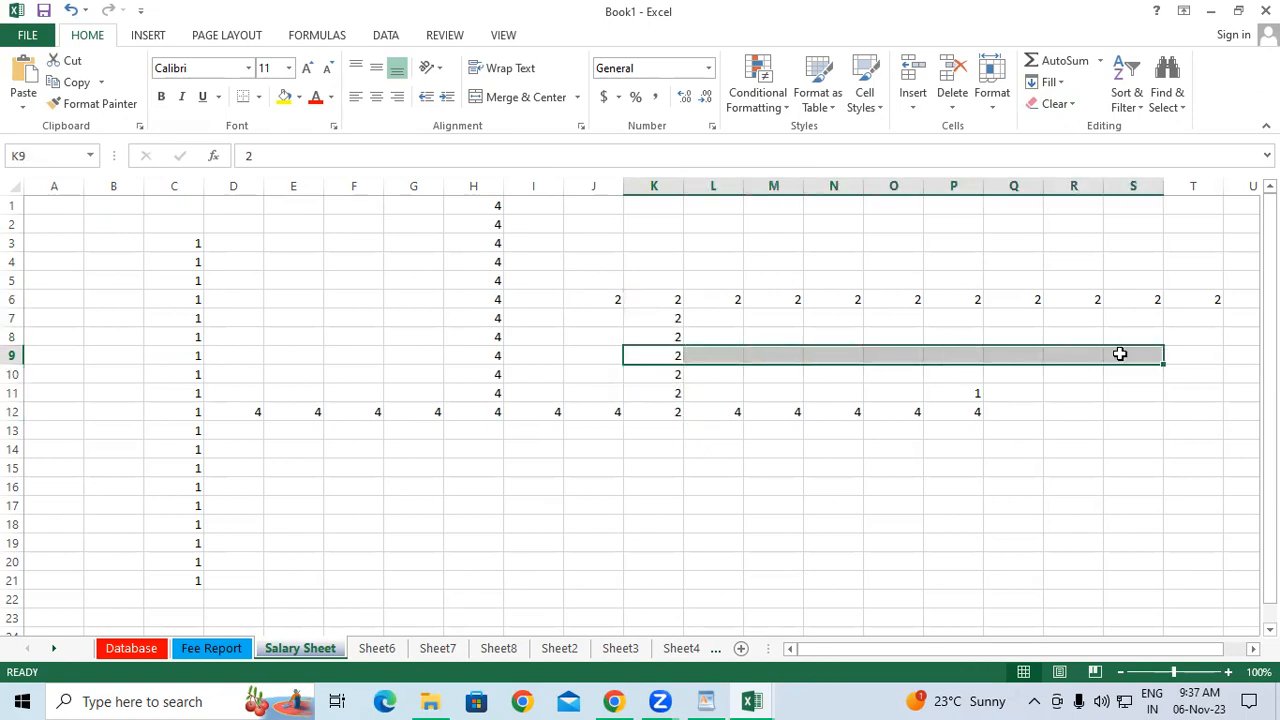
key(ctrl+r)
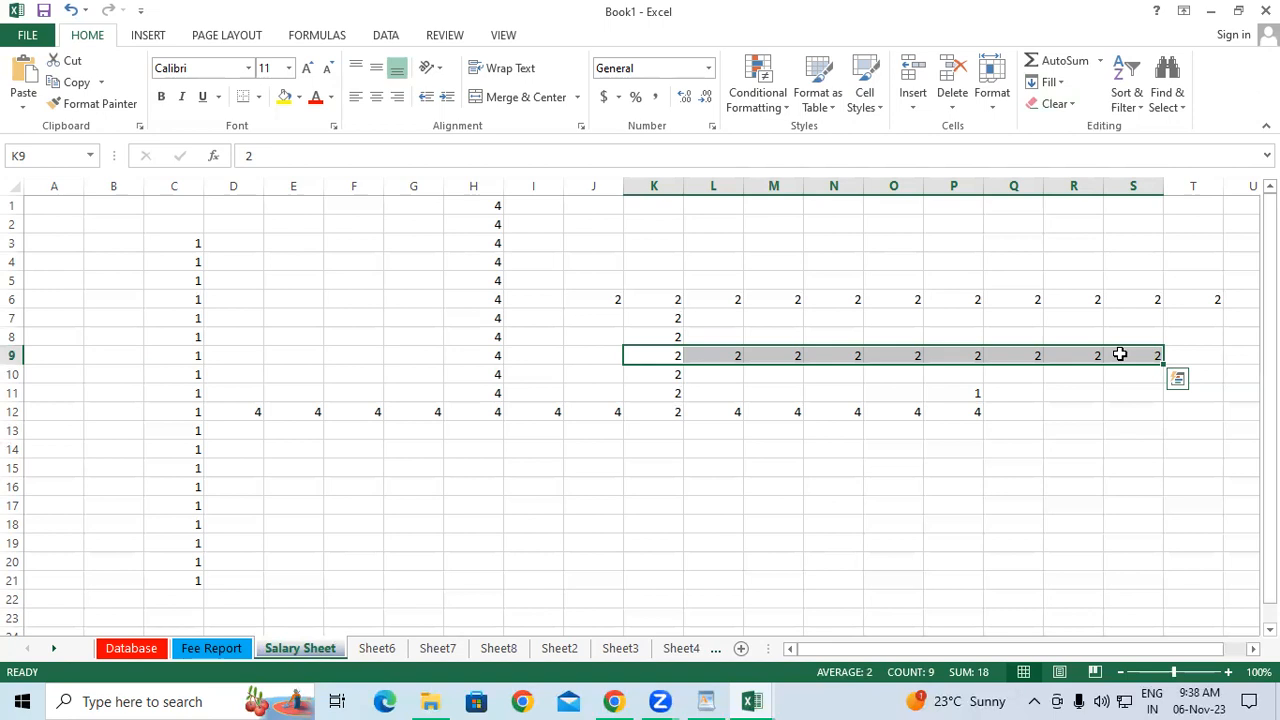
Open the Fill dropdown on the Home ribbon.
click(1058, 84)
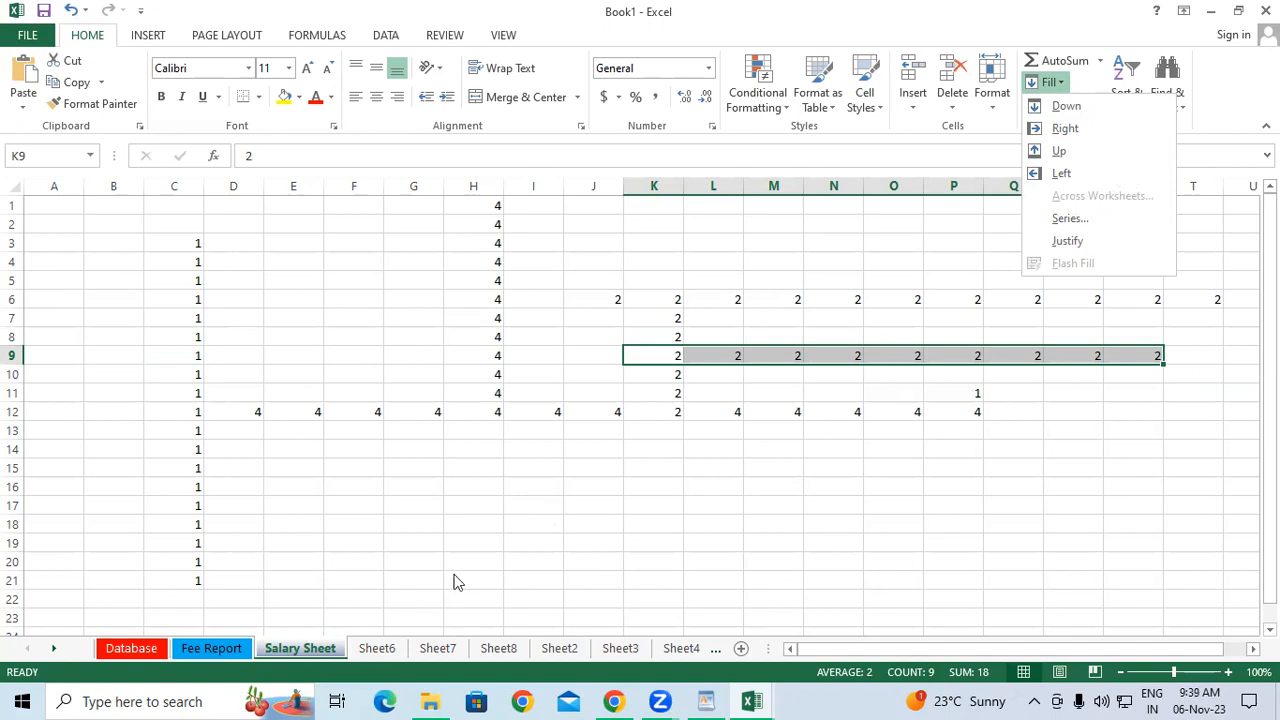
Delete the Fee Report sheet and confirm.
click(255, 655)
click(134, 650)
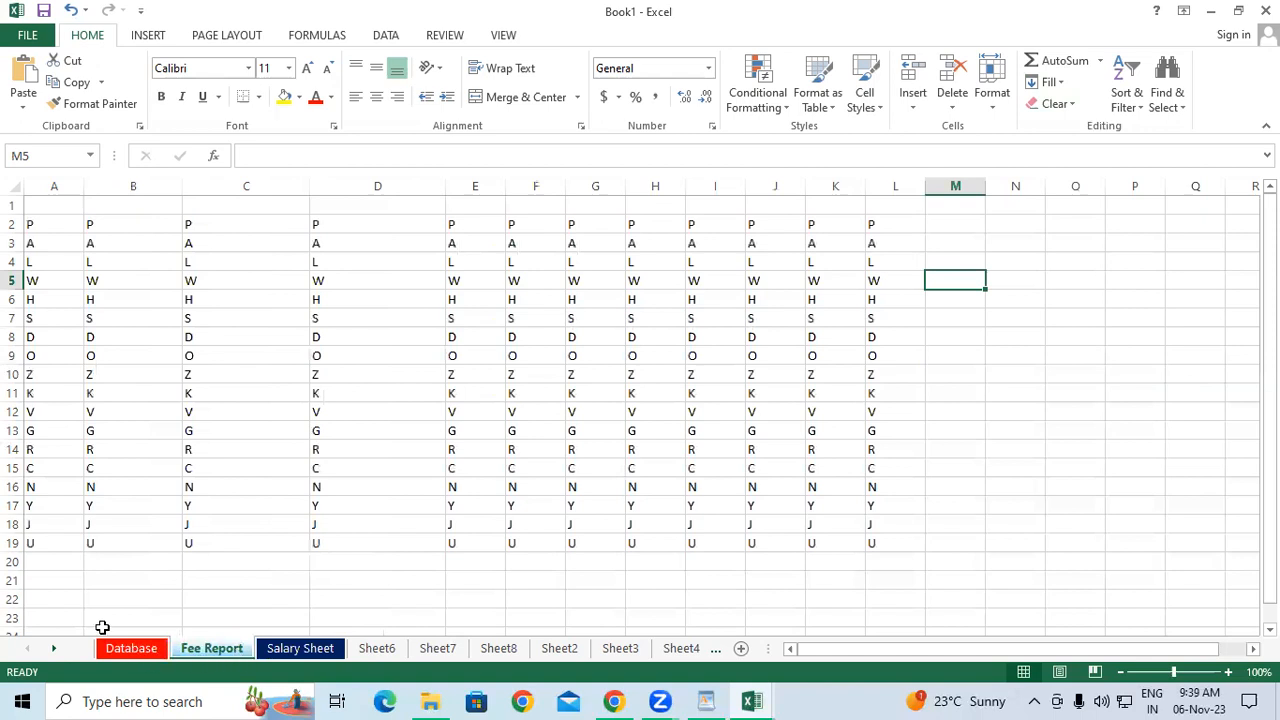
click(128, 654)
click(190, 648)
right_click(197, 648)
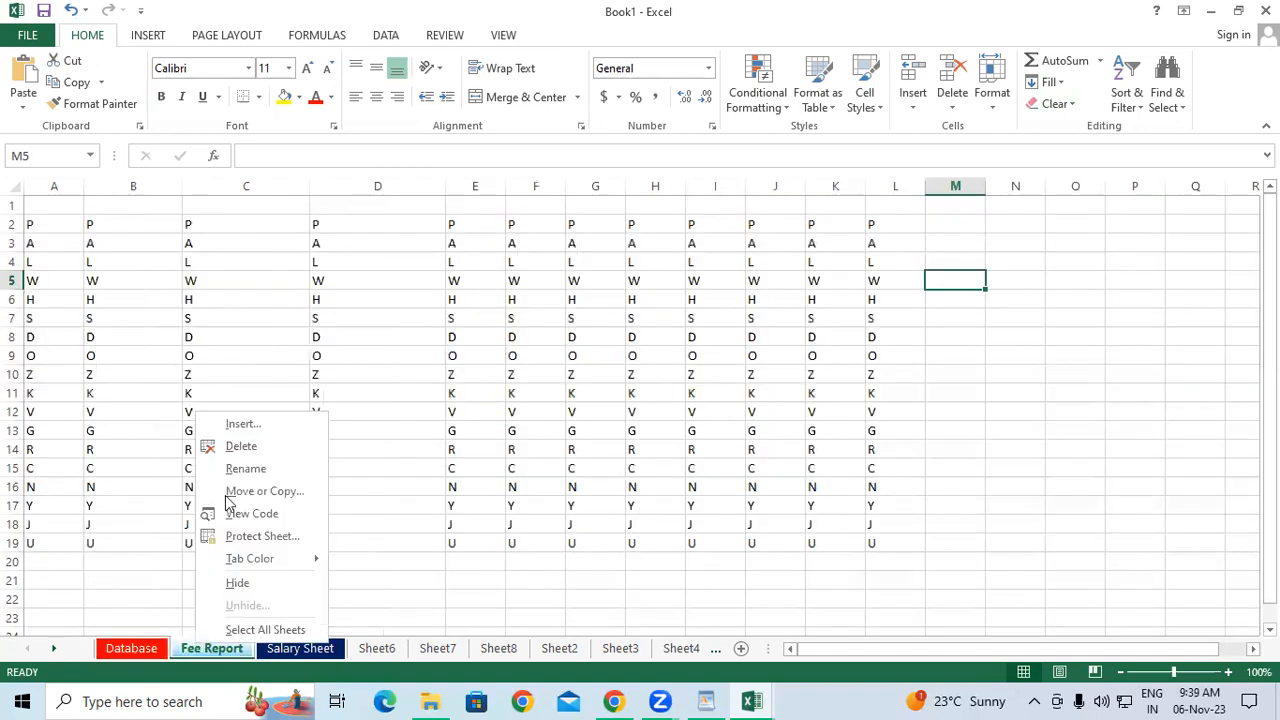
click(240, 446)
click(606, 398)
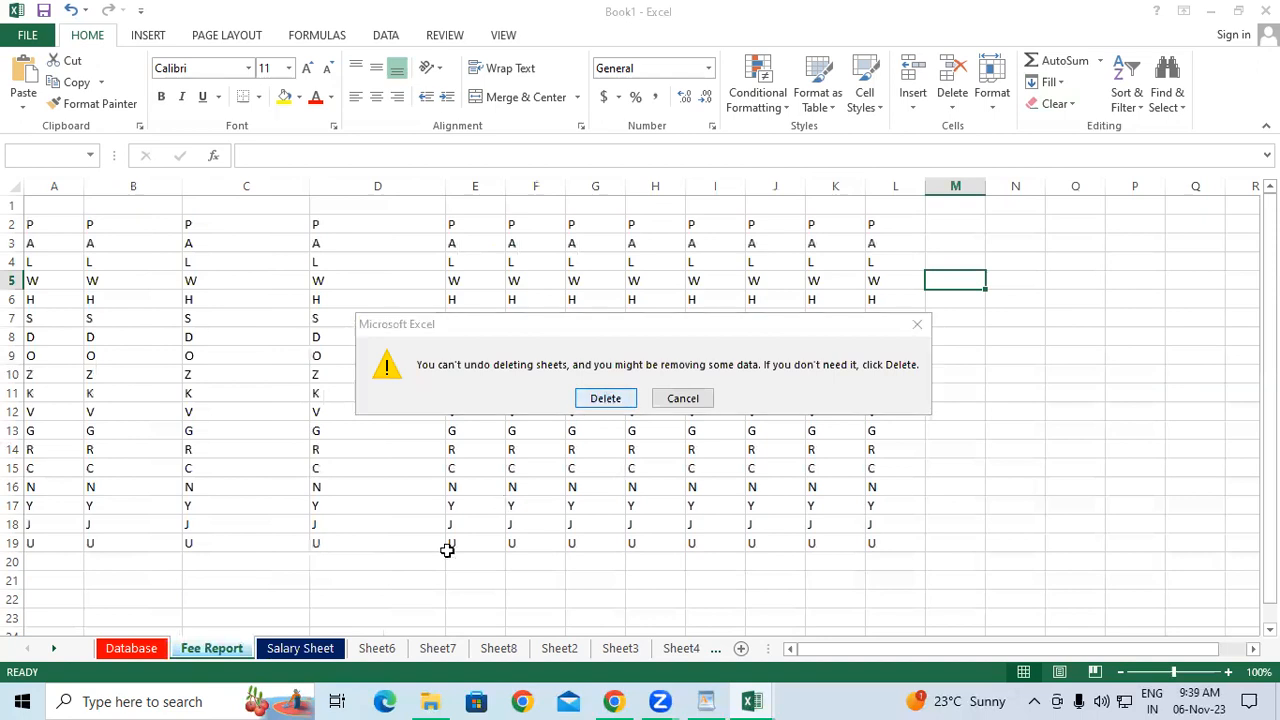
Delete the Salary Sheet and confirm.
right_click(244, 652)
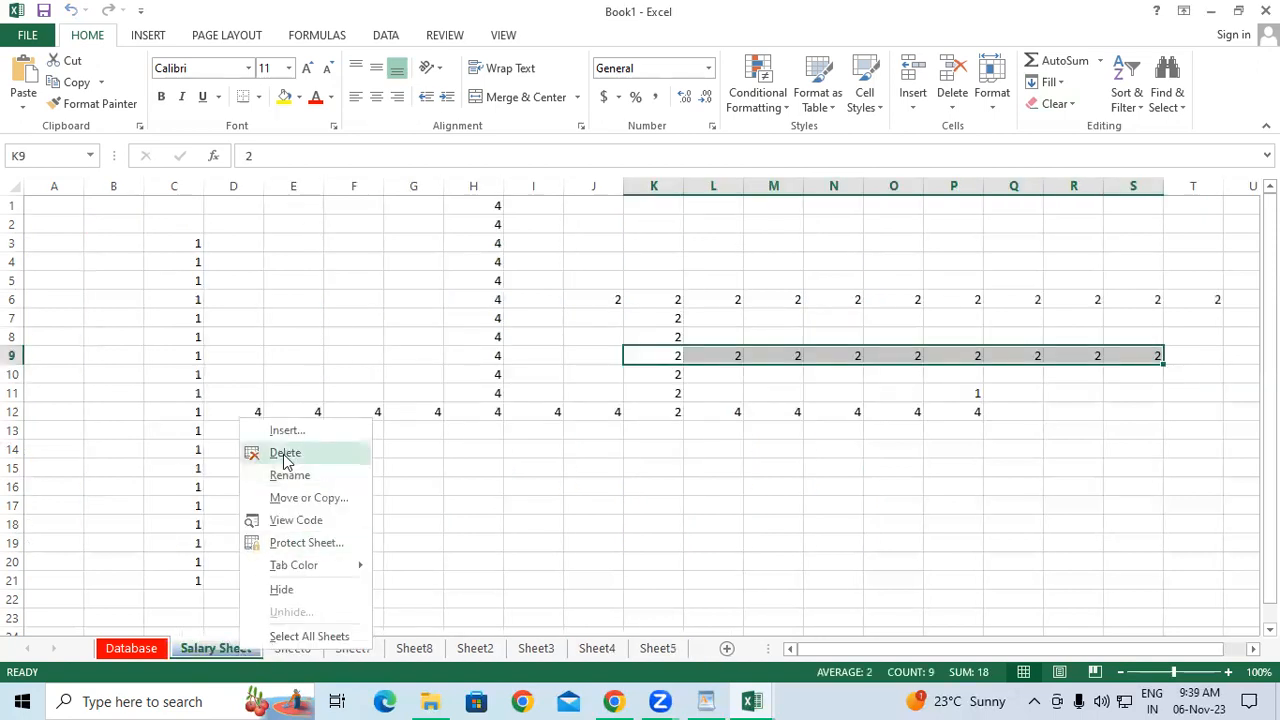
click(287, 457)
click(627, 408)
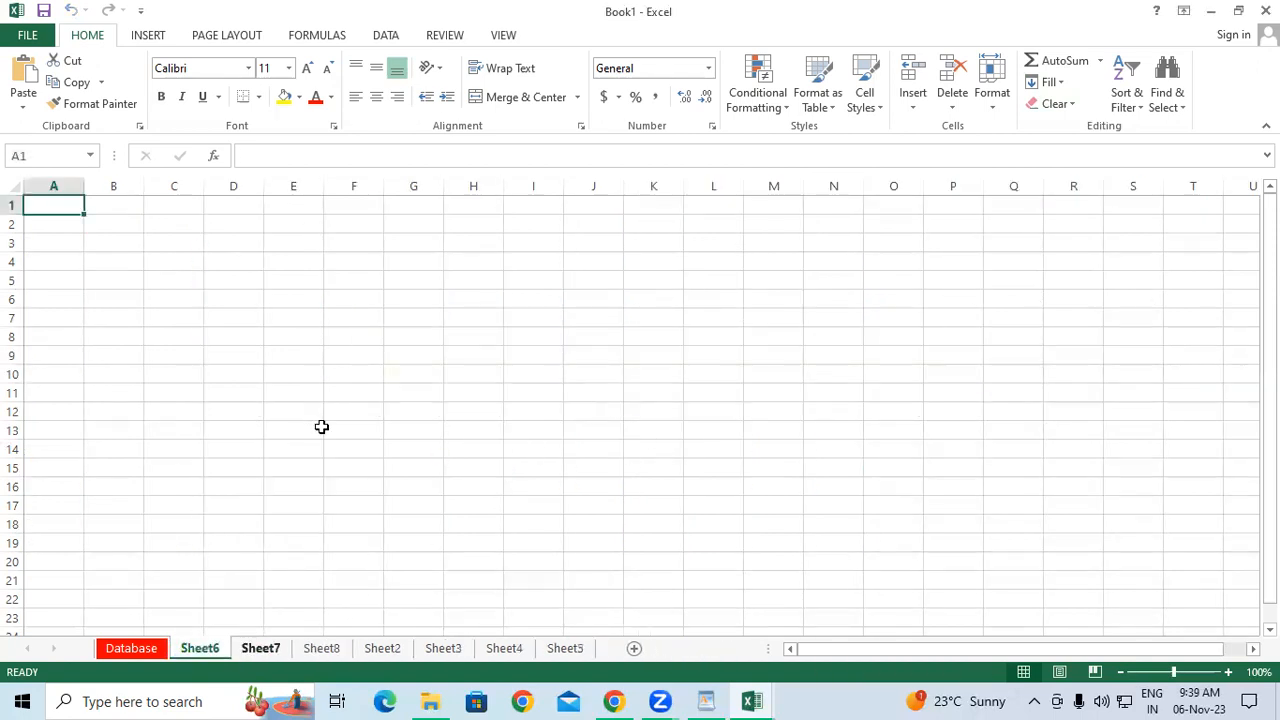
click(344, 386)
Return to the Database sheet and select the Name, Date and Address block E5:G16.
click(130, 649)
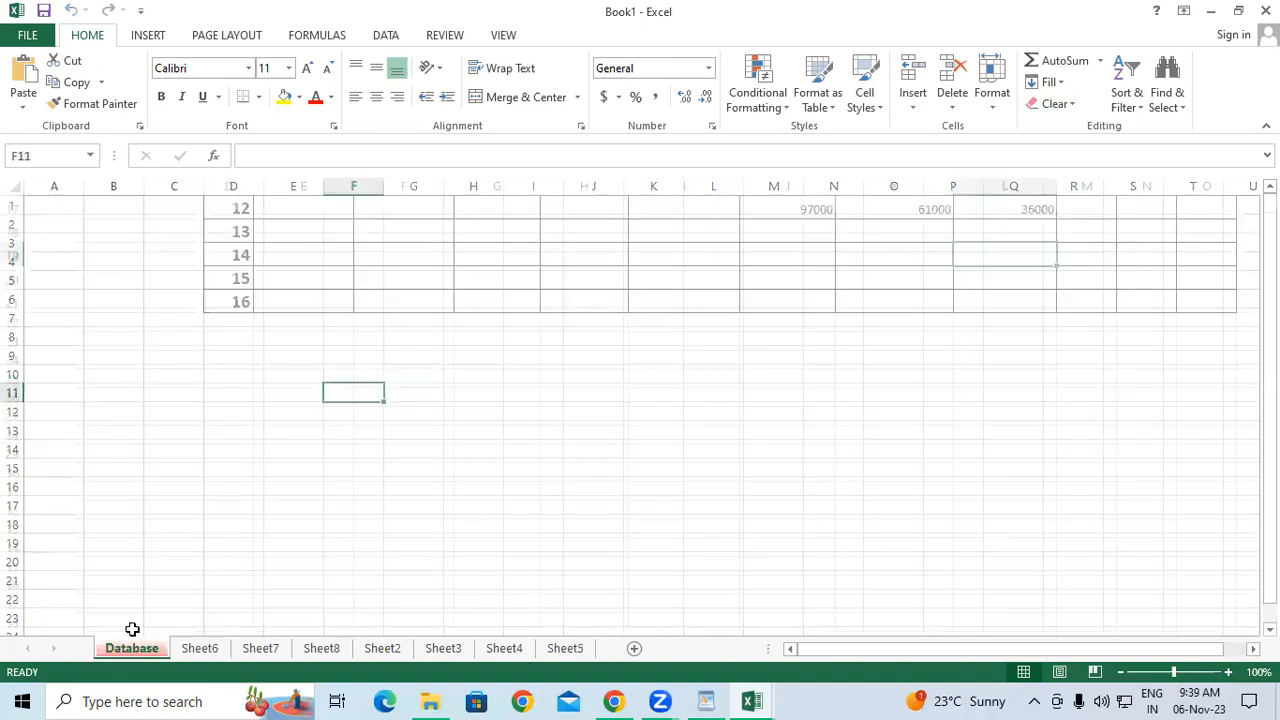
scroll(807, 350, up, 5)
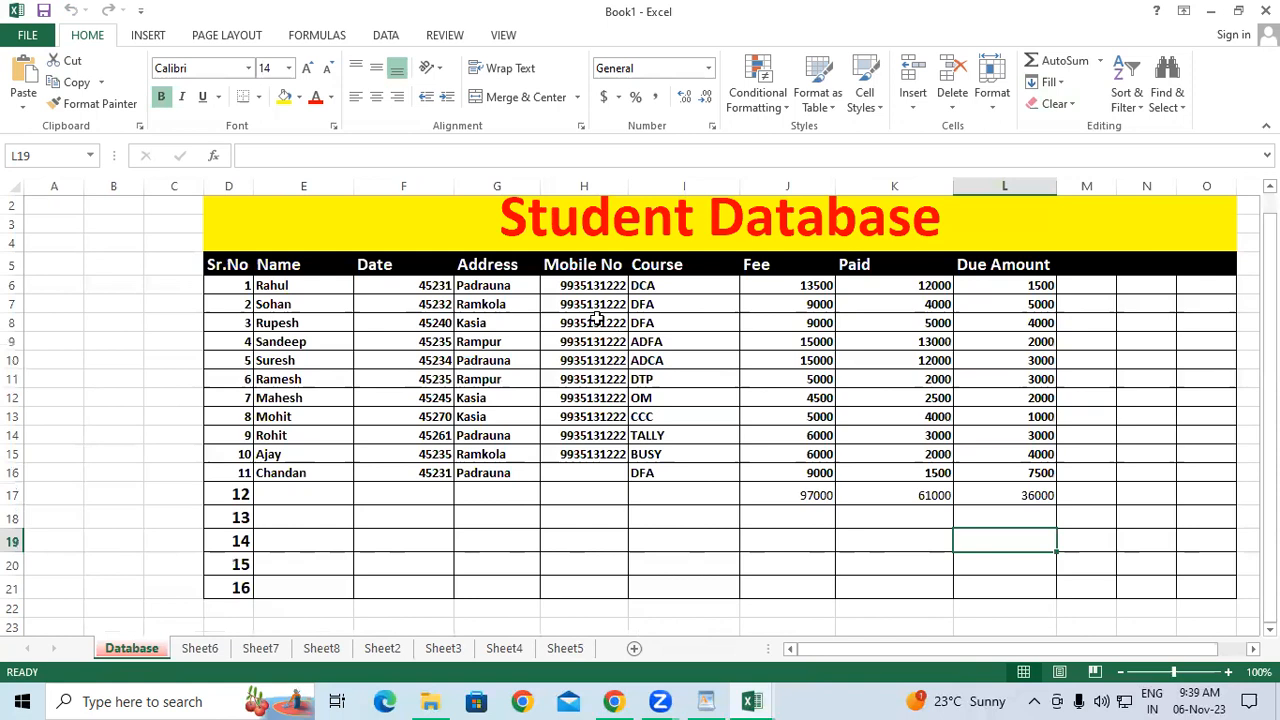
click(336, 268)
drag(336, 268, 497, 476)
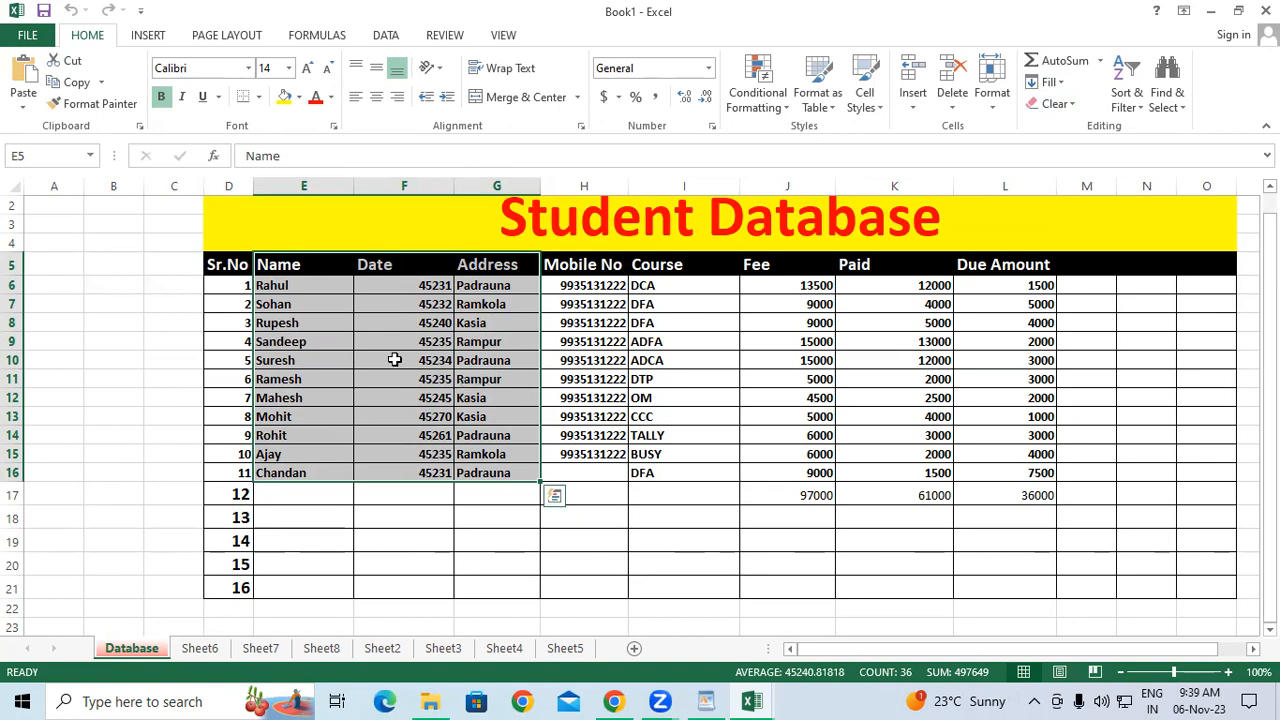
Fill E5:G16 across to Sheet6 with contents and formats, check Sheet6, then undo.
ctrl+click(206, 649)
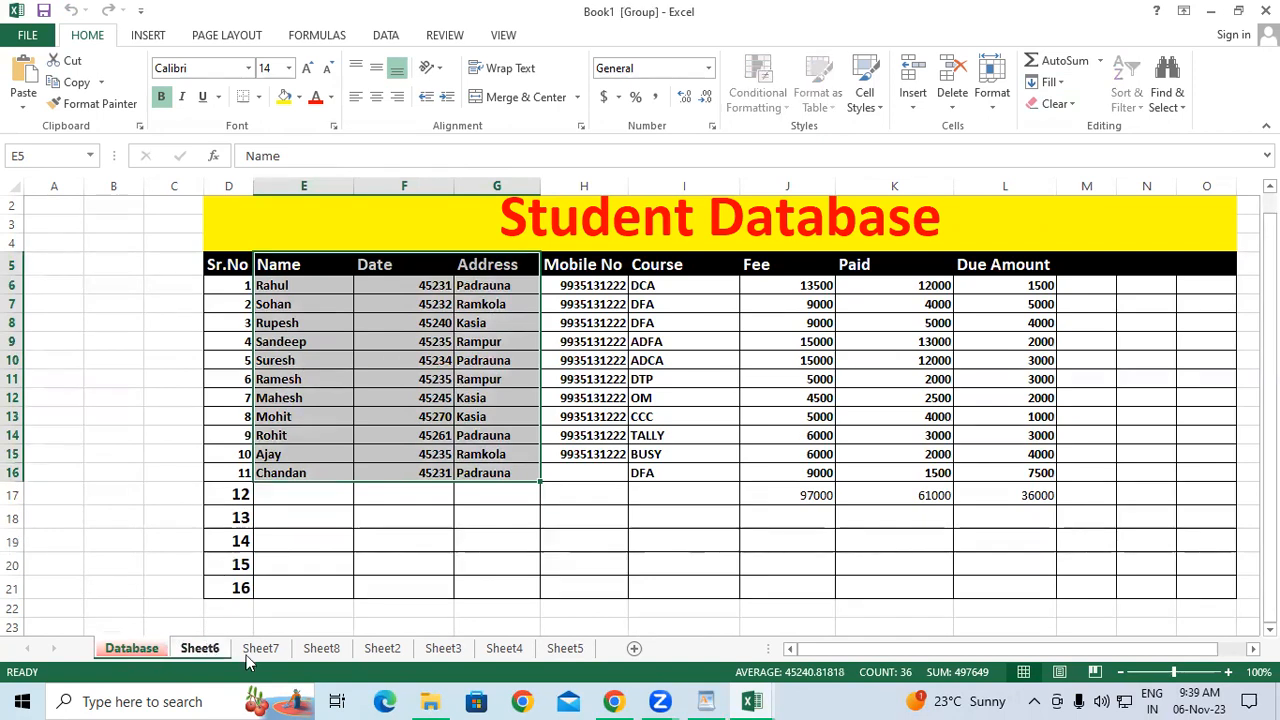
click(1050, 82)
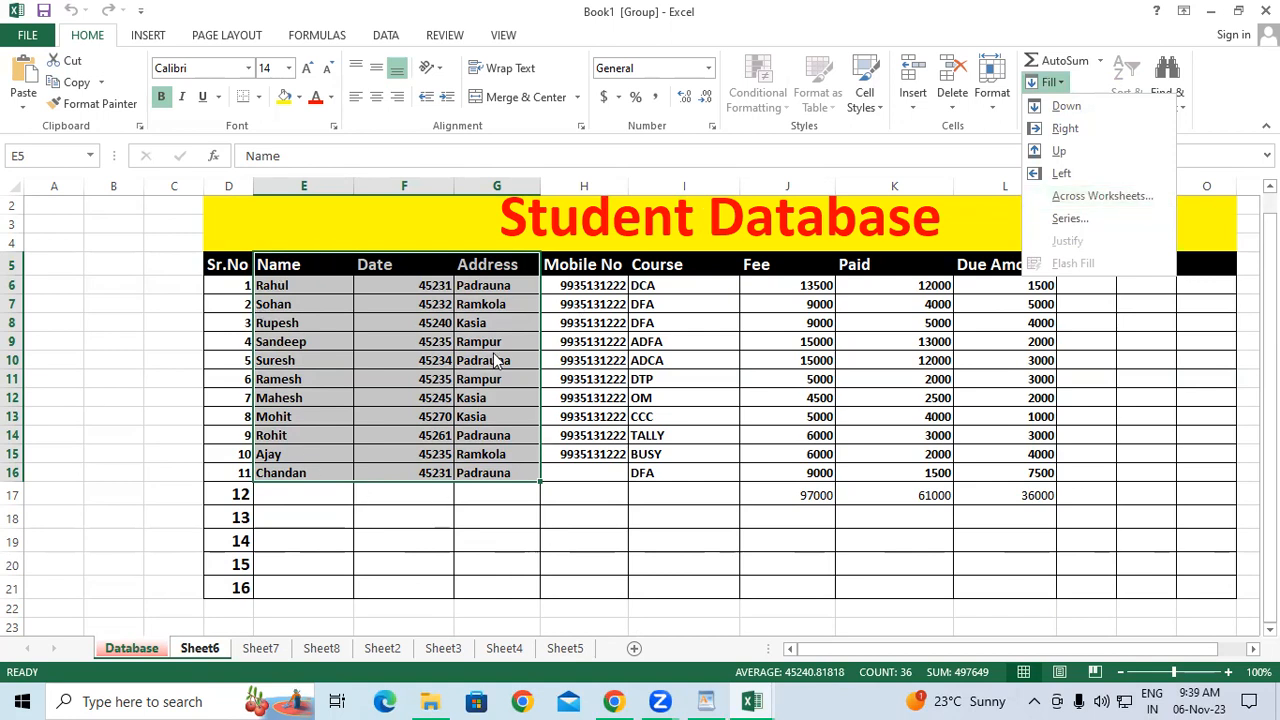
click(1122, 192)
drag(636, 358, 130, 232)
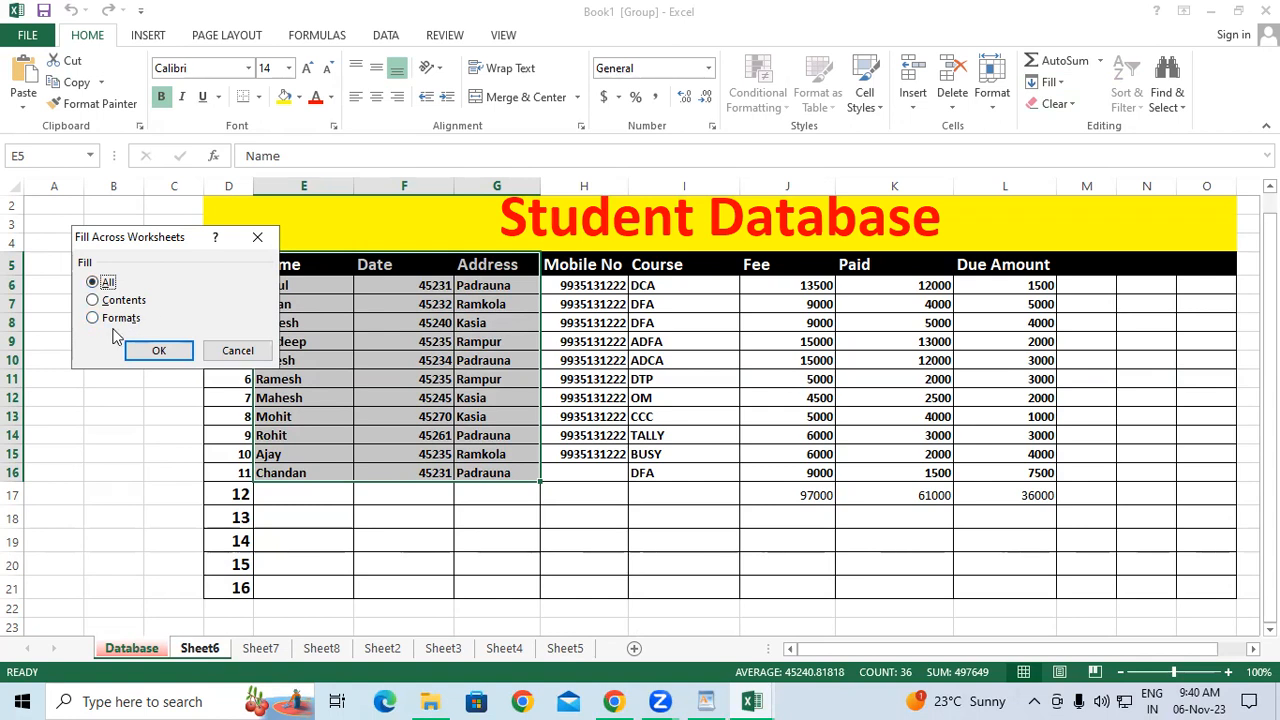
click(172, 350)
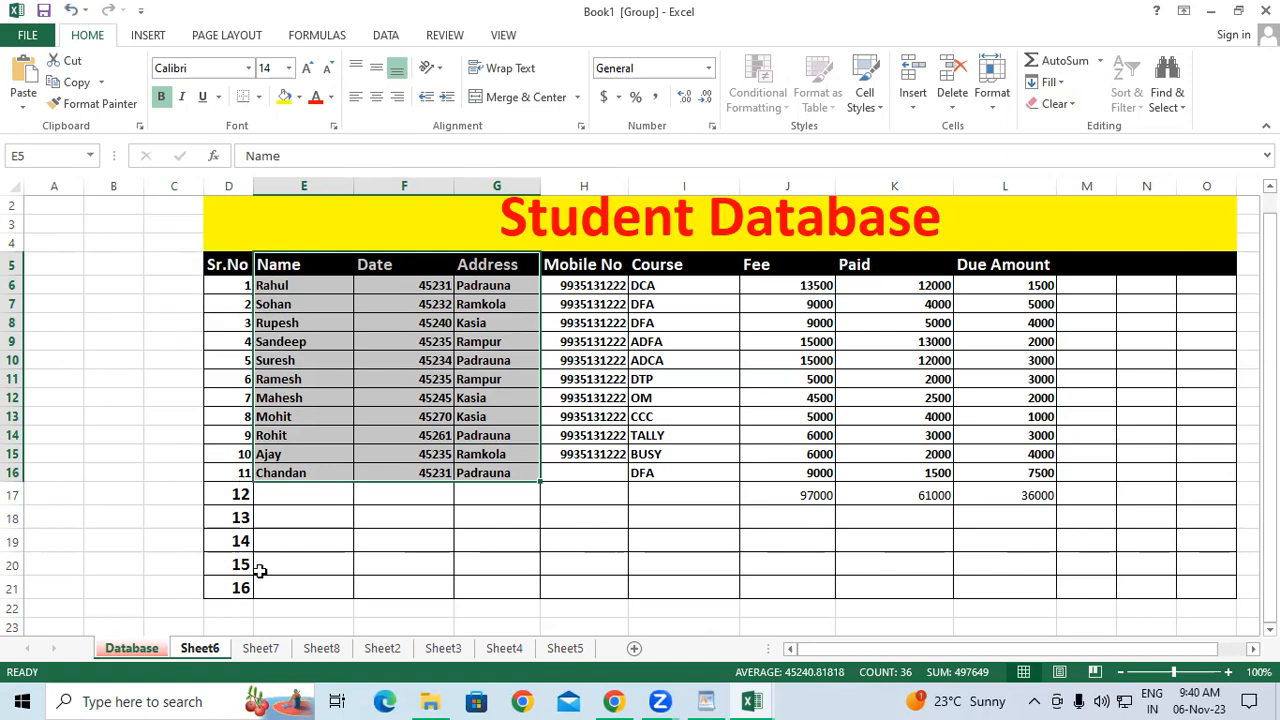
click(200, 649)
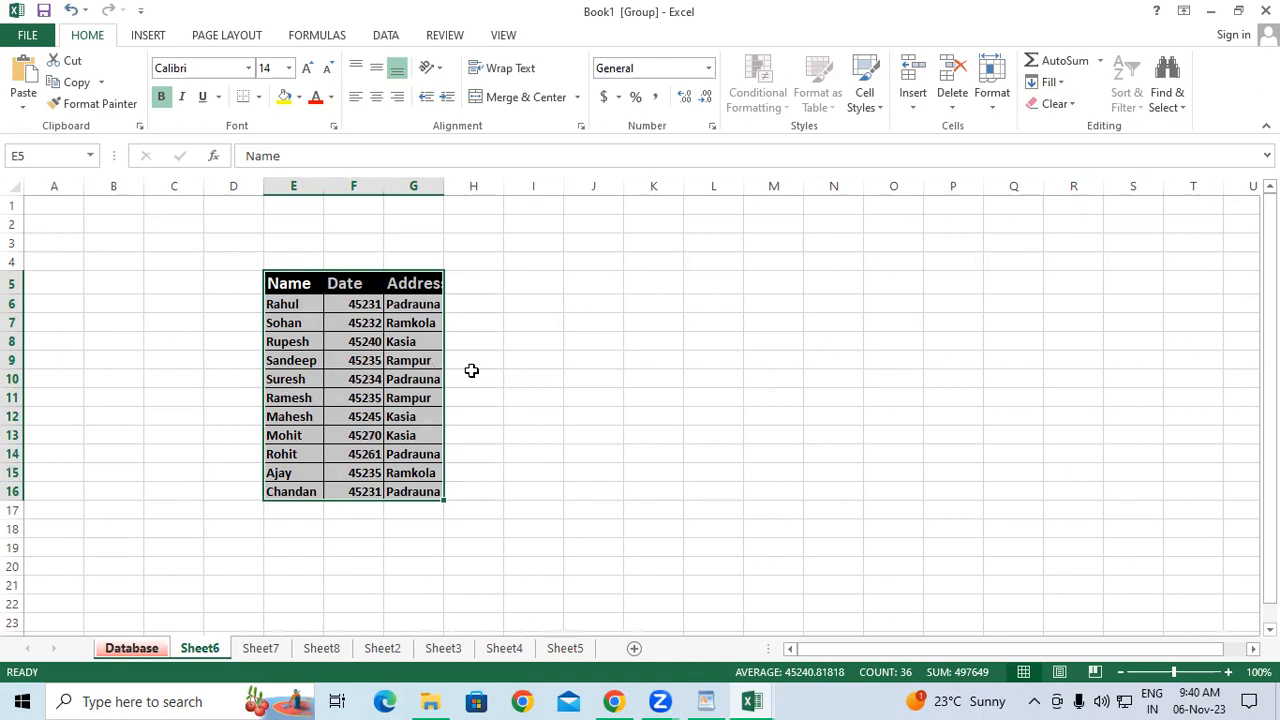
key(ctrl+z)
Run a contents-only Fill Across Worksheets to clear the copied table from Sheet6.
click(206, 650)
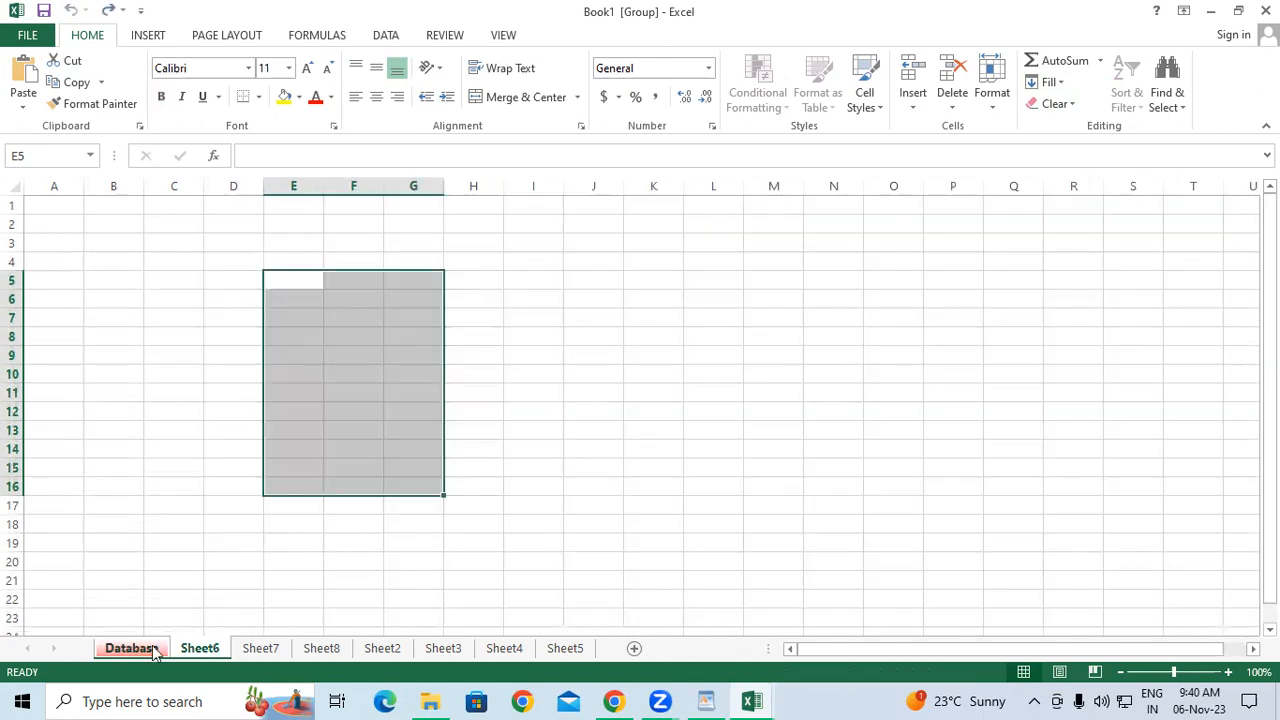
click(1060, 85)
click(1110, 196)
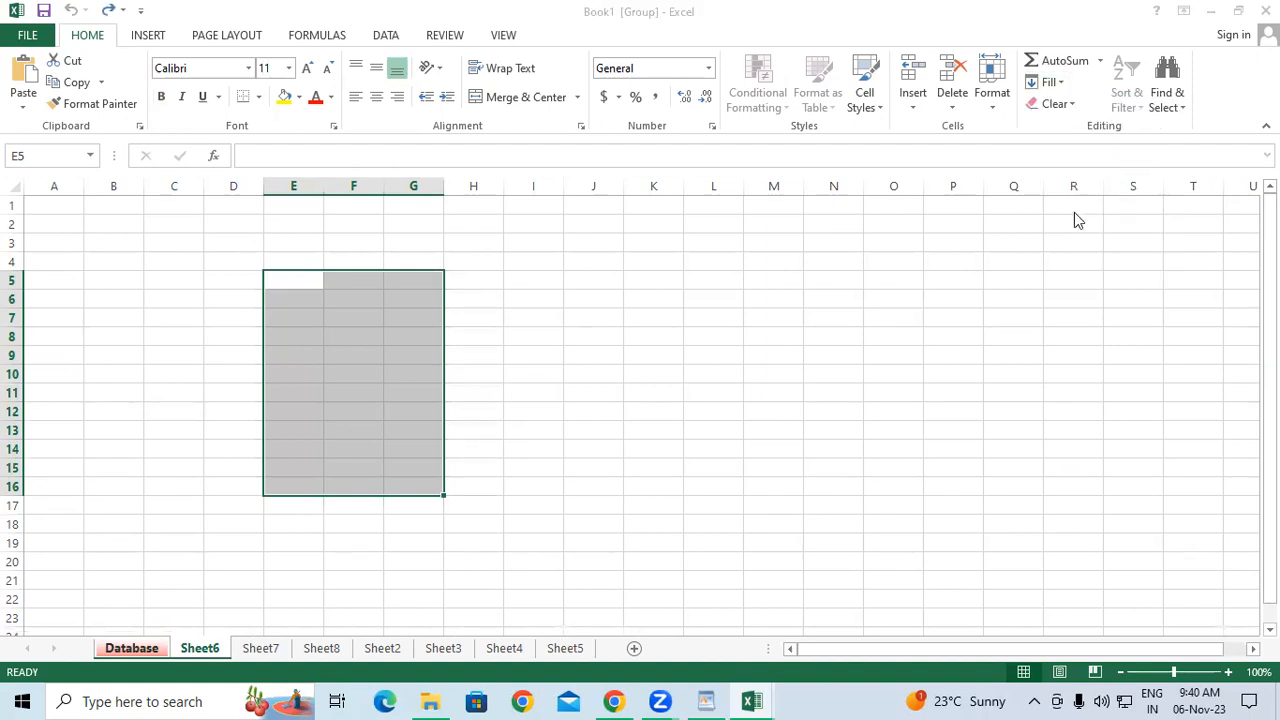
click(92, 301)
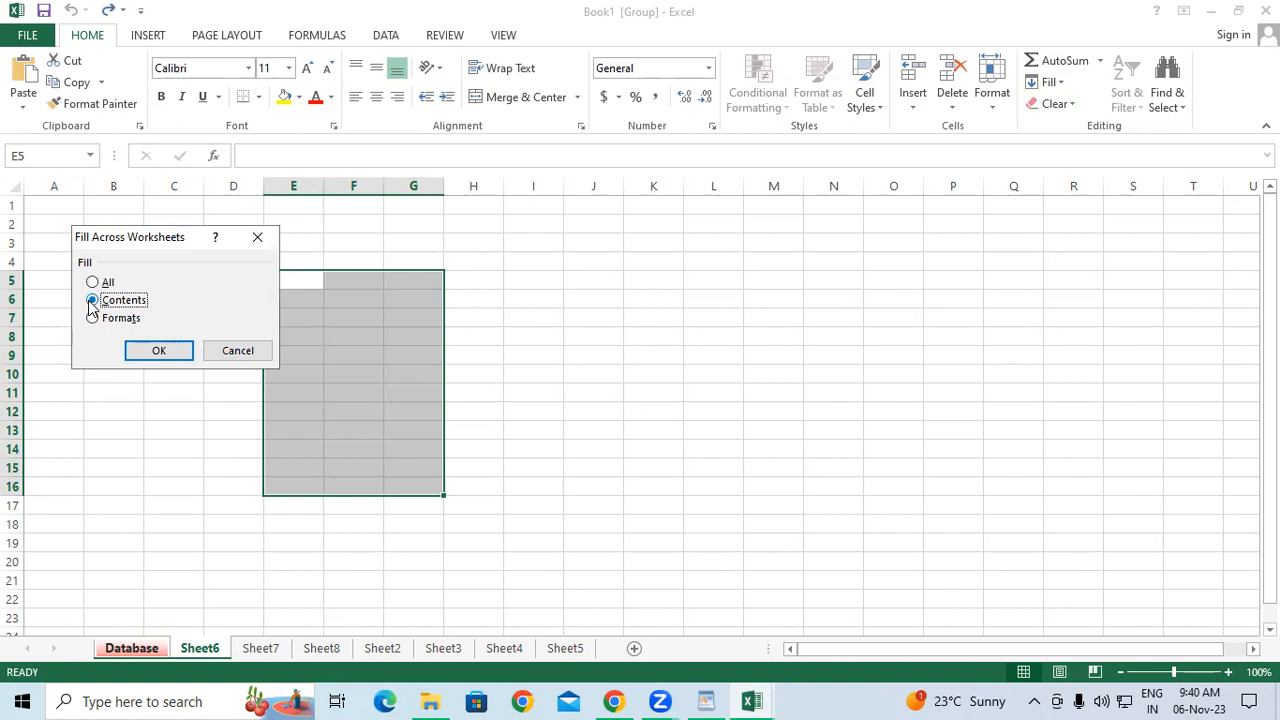
click(150, 350)
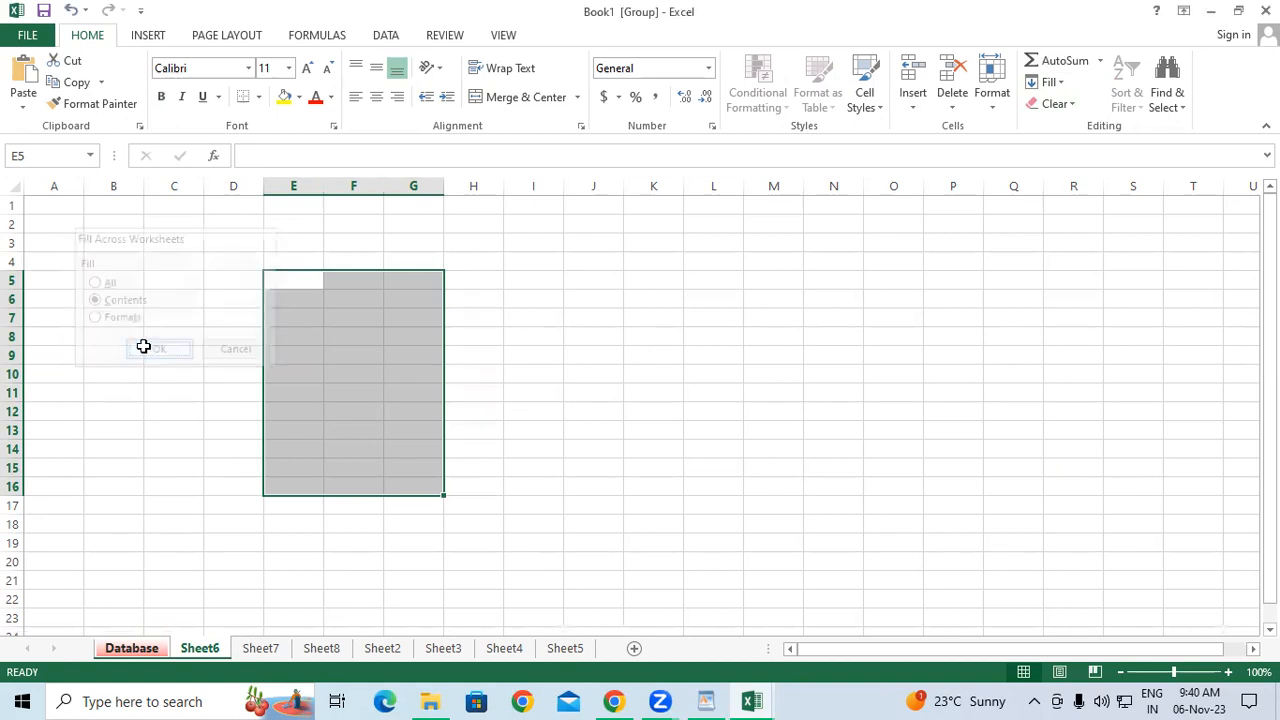
Return to the Database sheet with its Name, Date and Address entries.
click(198, 648)
drag(303, 564, 303, 517)
click(303, 564)
click(389, 353)
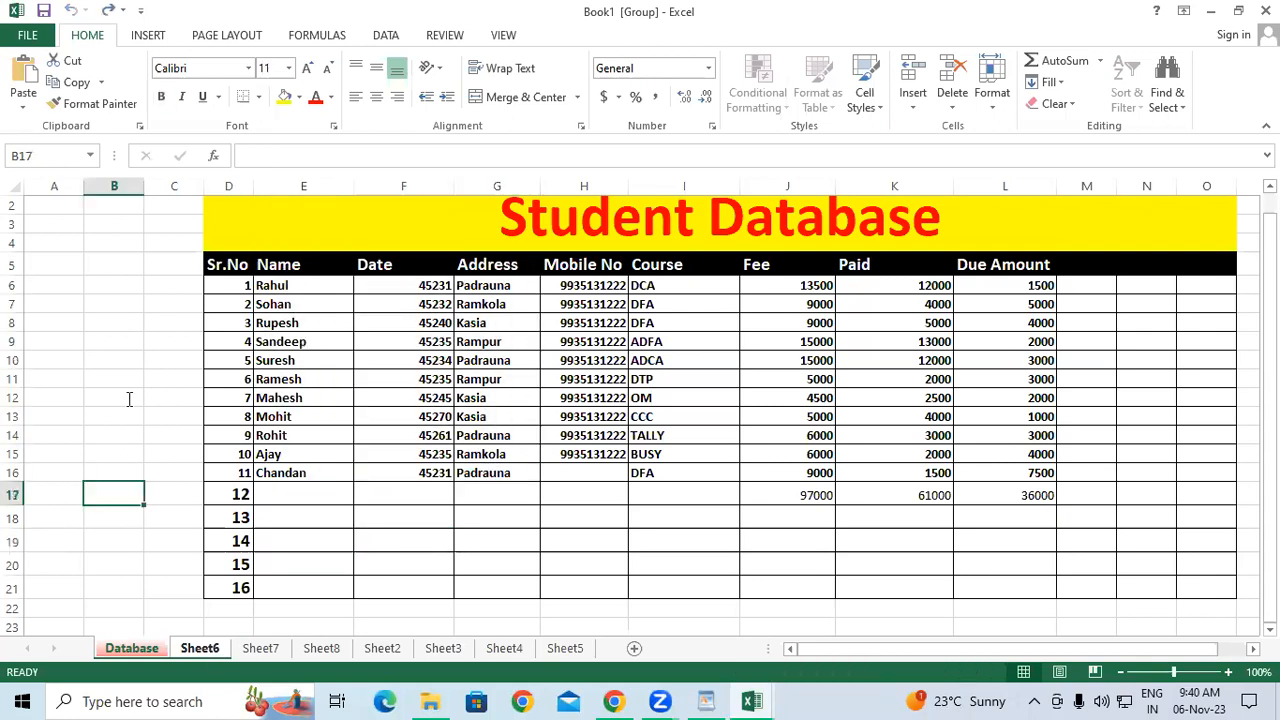
Select the Name and Date range E5:F16 on Database and group it with Sheet6.
click(129, 399)
ctrl+click(321, 648)
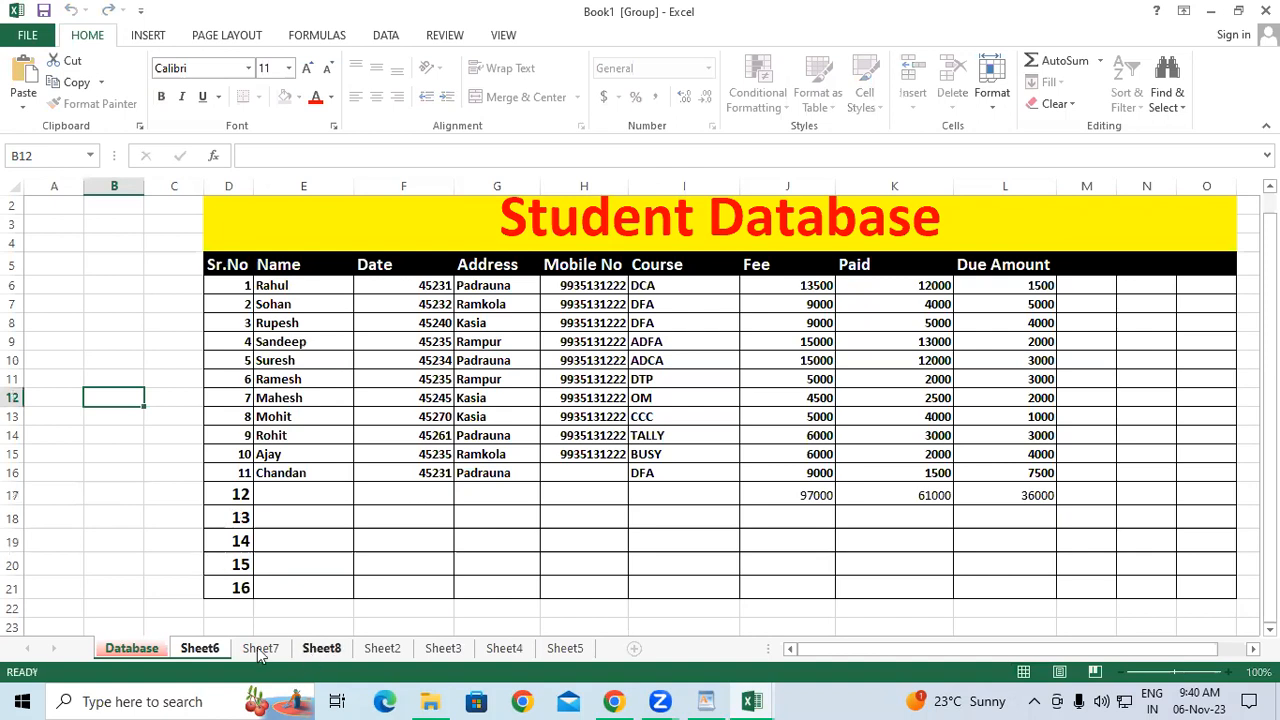
click(199, 648)
key(ctrl+Page_Up)
drag(421, 431, 432, 476)
key(ctrl+shift+Page_Down)
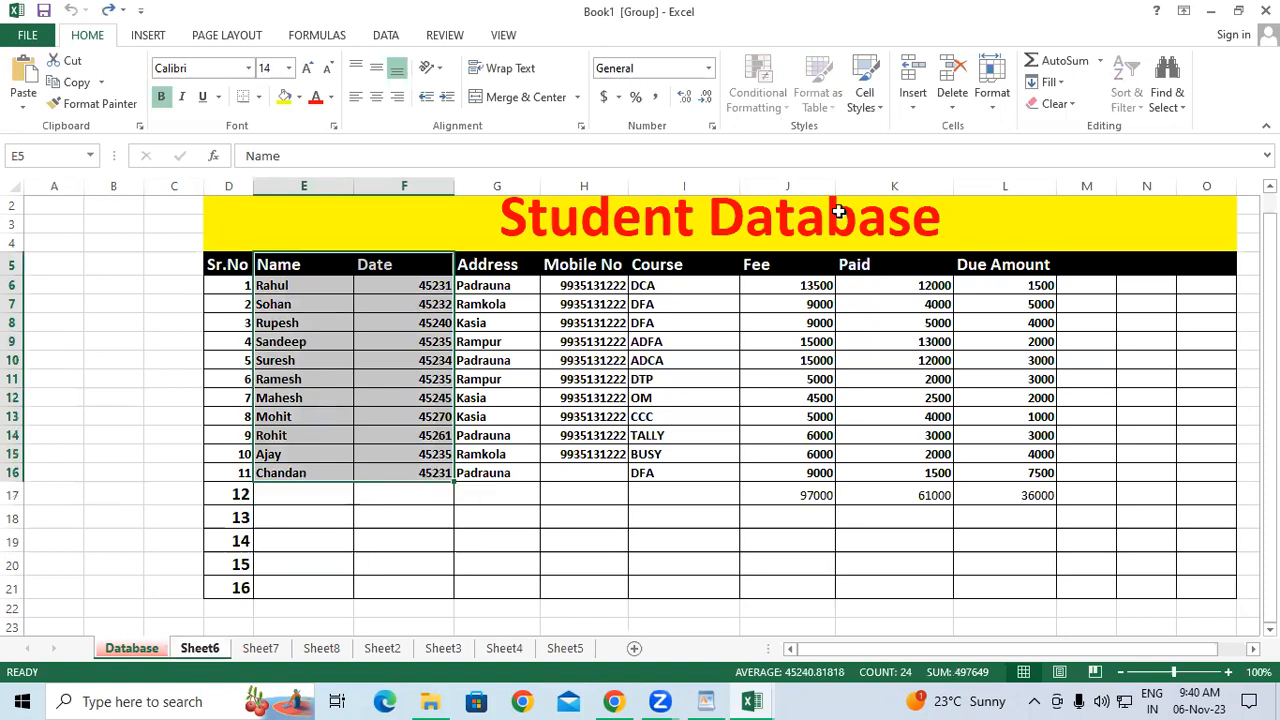
Fill contents only across the grouped sheets and check the plain values on Sheet6.
click(1052, 83)
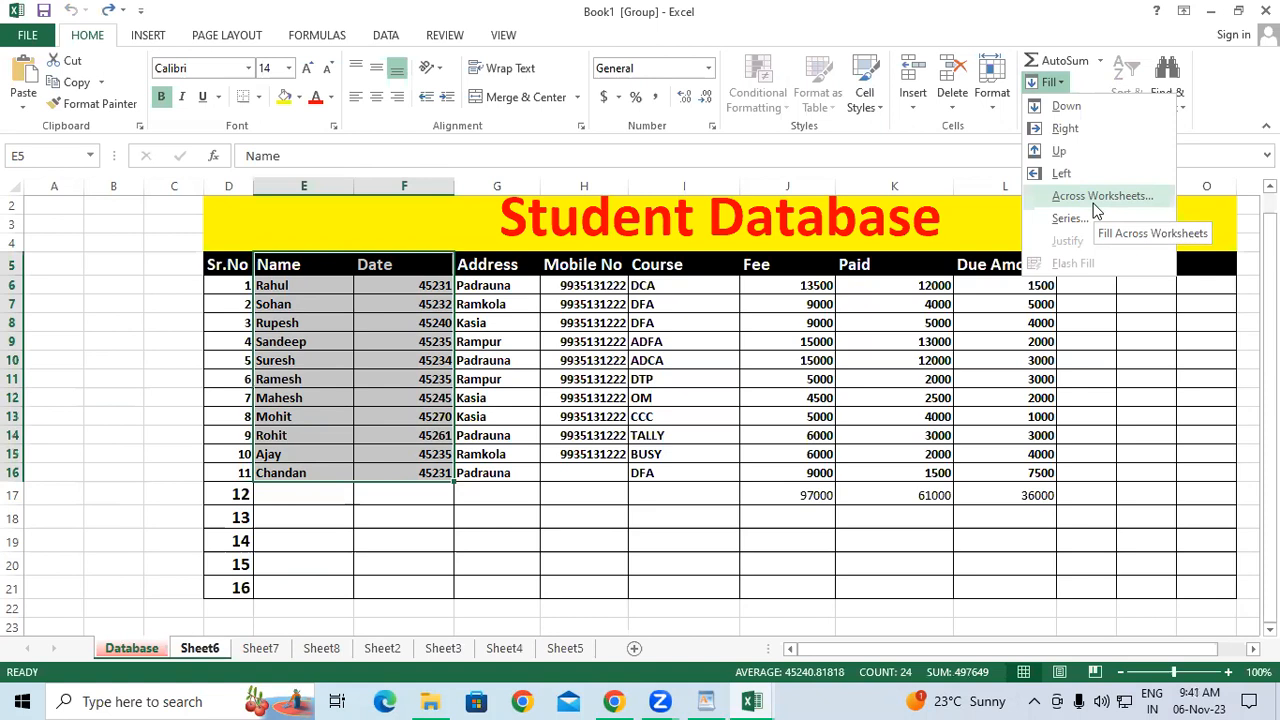
click(1094, 200)
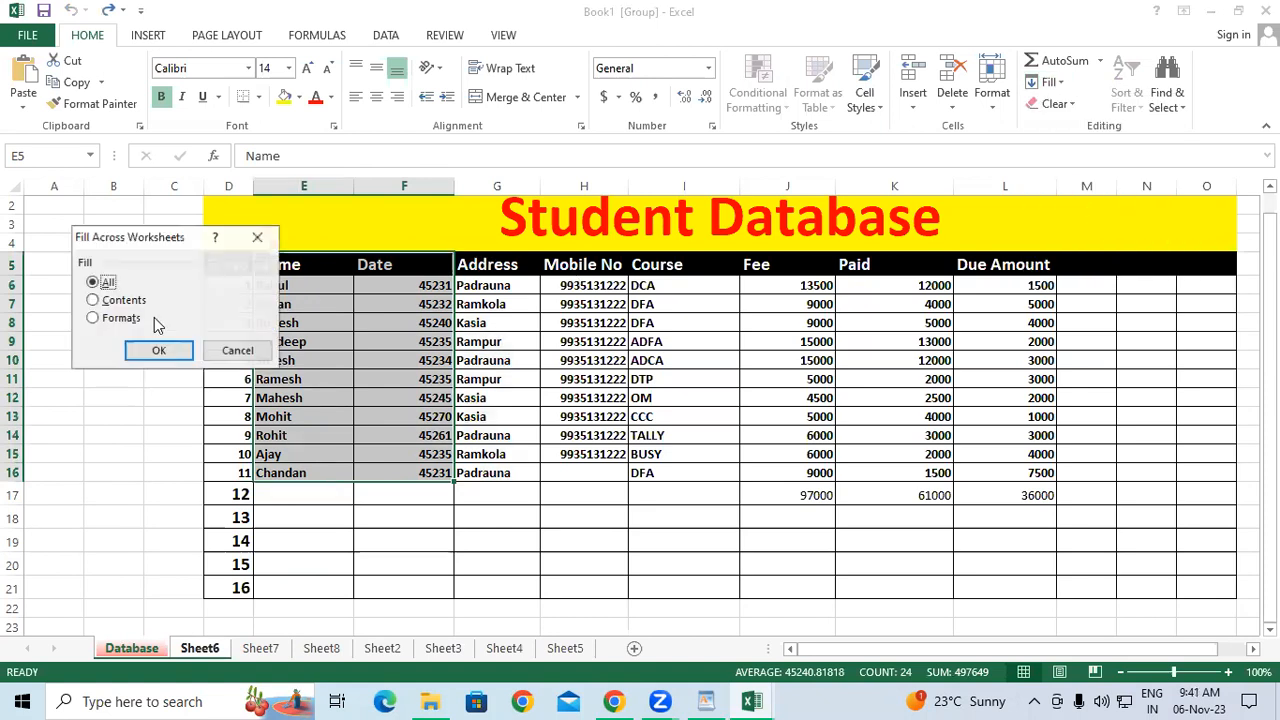
key(alt+c)
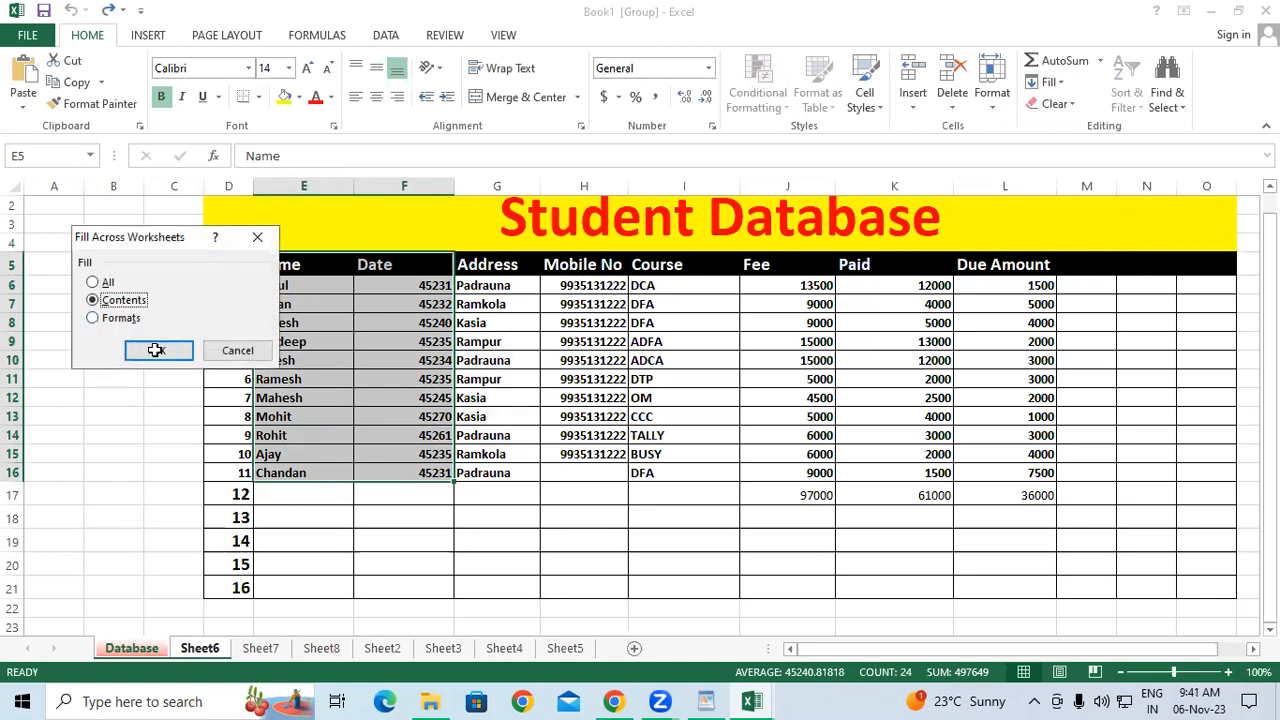
click(156, 350)
click(200, 648)
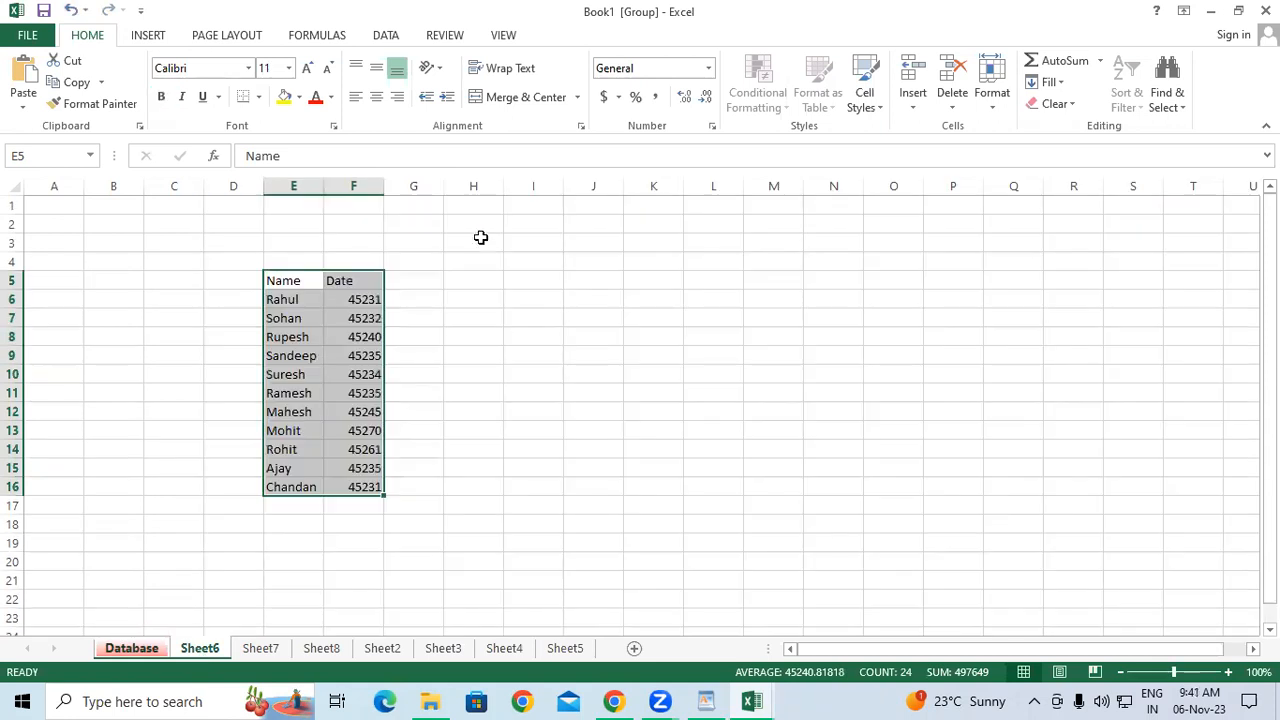
click(480, 237)
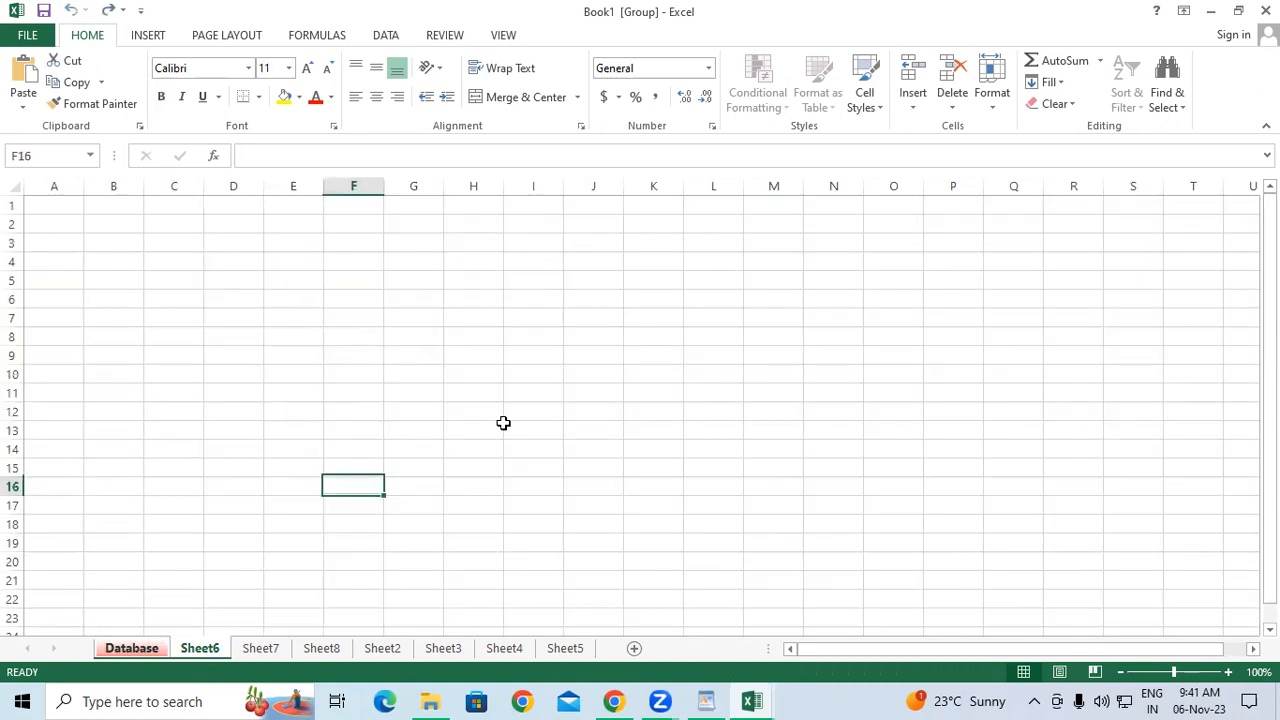
Ungroup the sheets and select the Name and Date columns E5:F16 on Database.
click(322, 648)
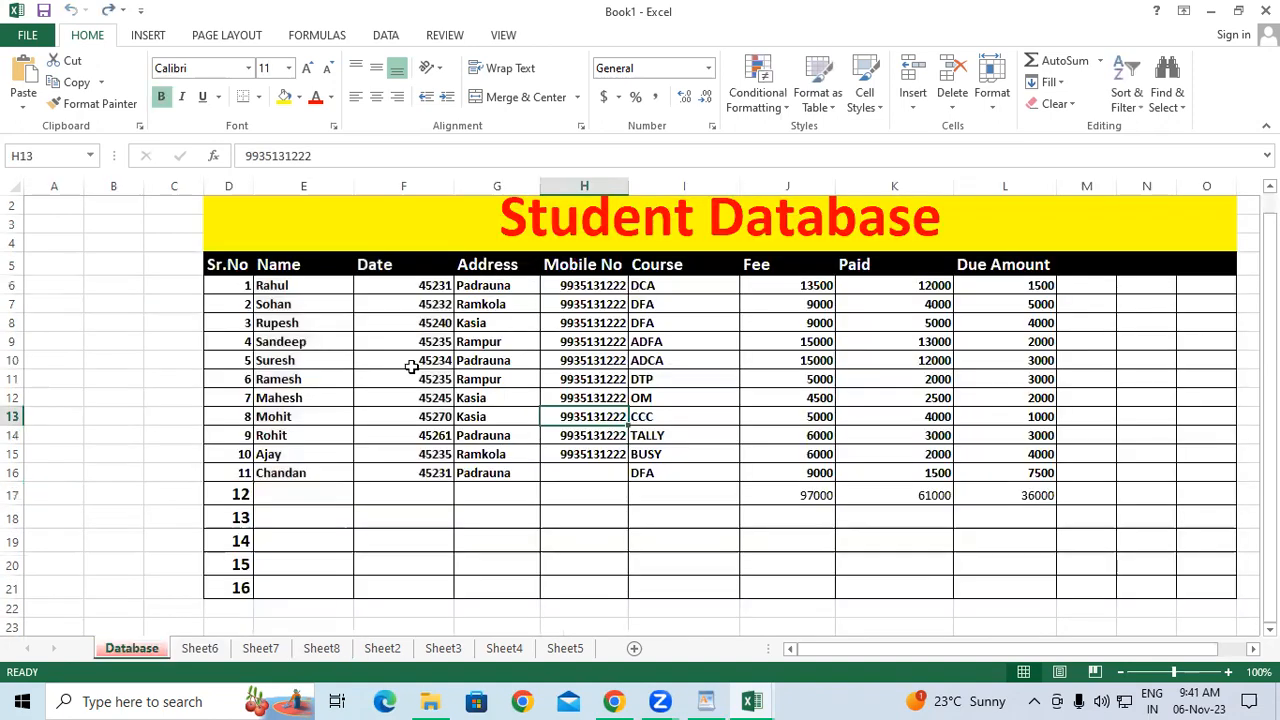
drag(300, 266, 421, 471)
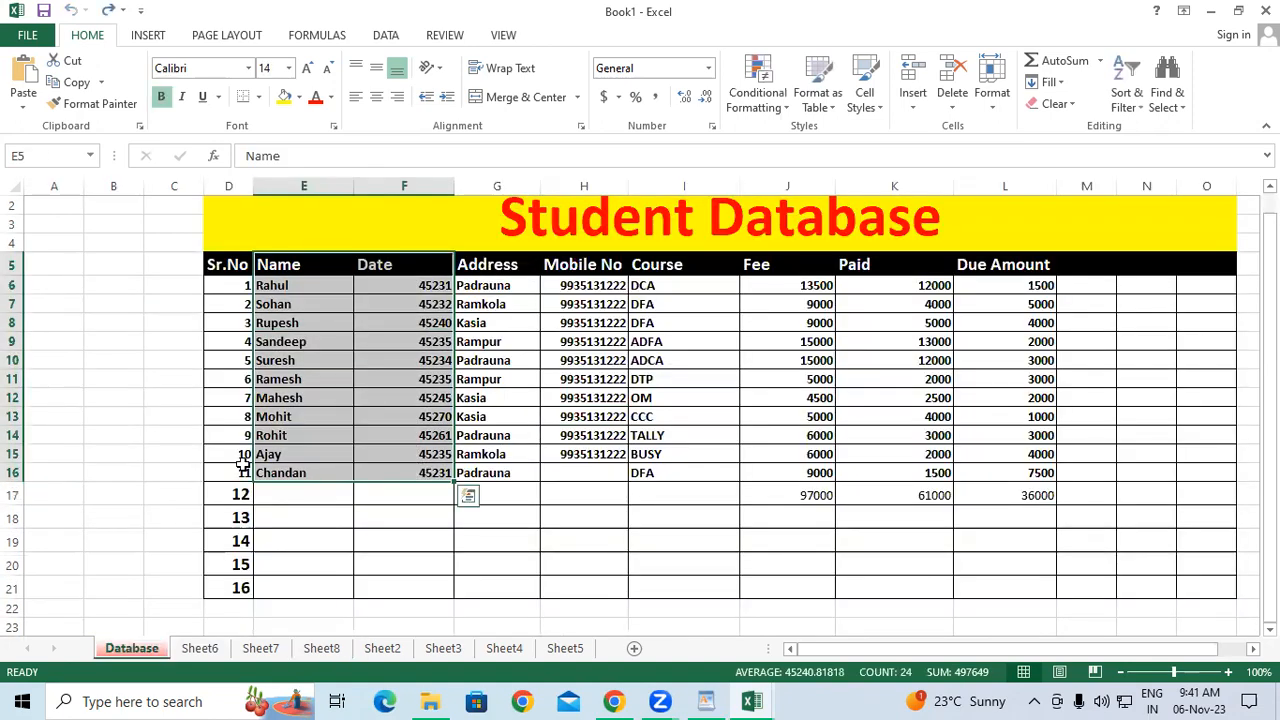
click(356, 260)
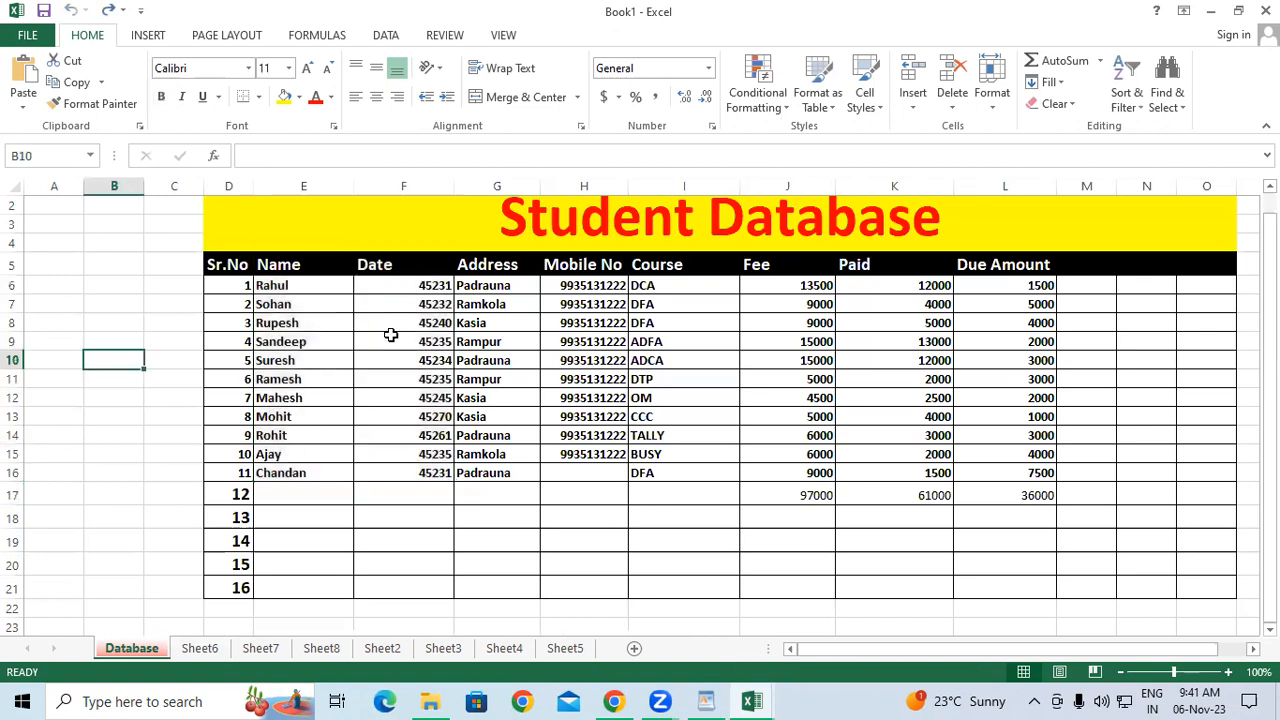
shift+click(426, 454)
key(shift+Down)
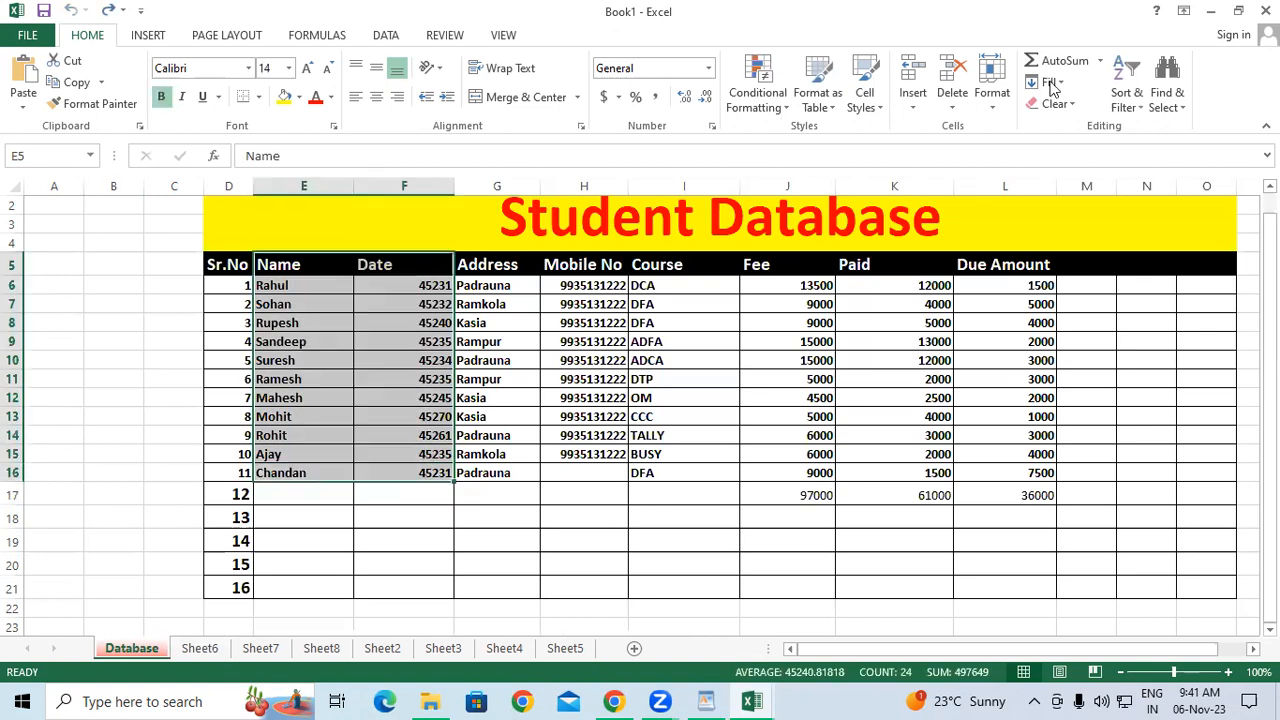
click(1049, 82)
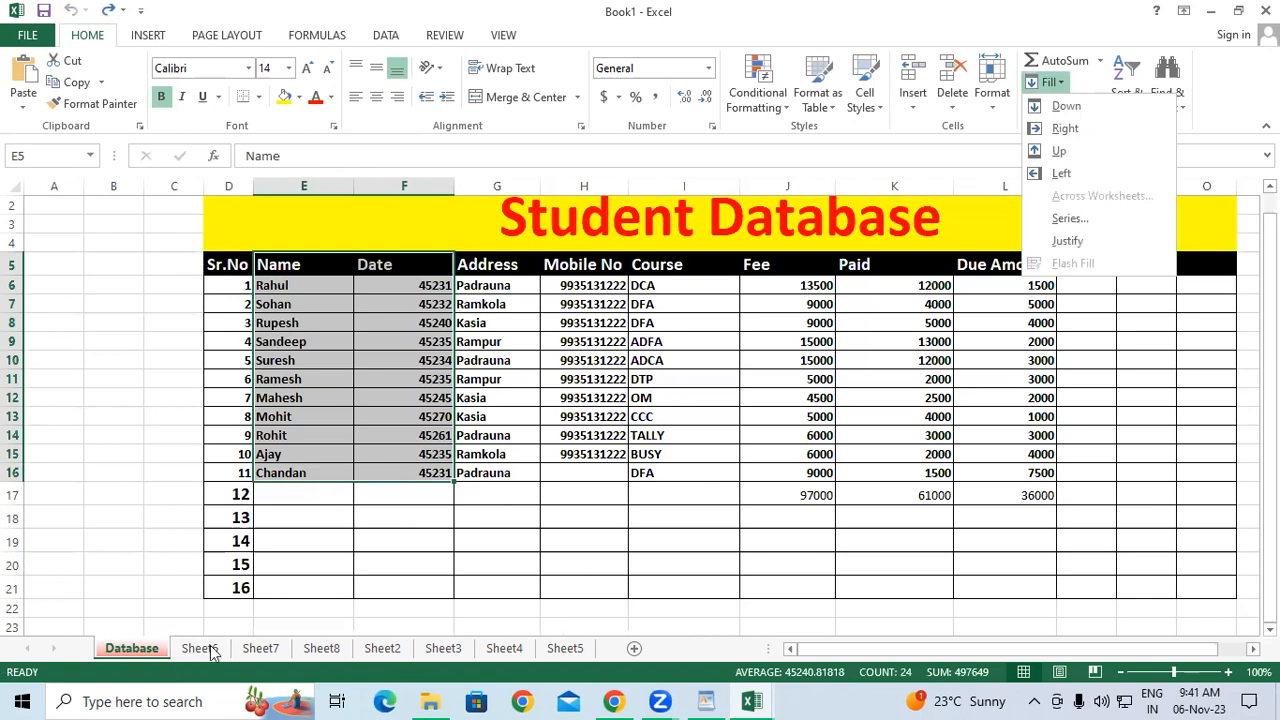
click(420, 398)
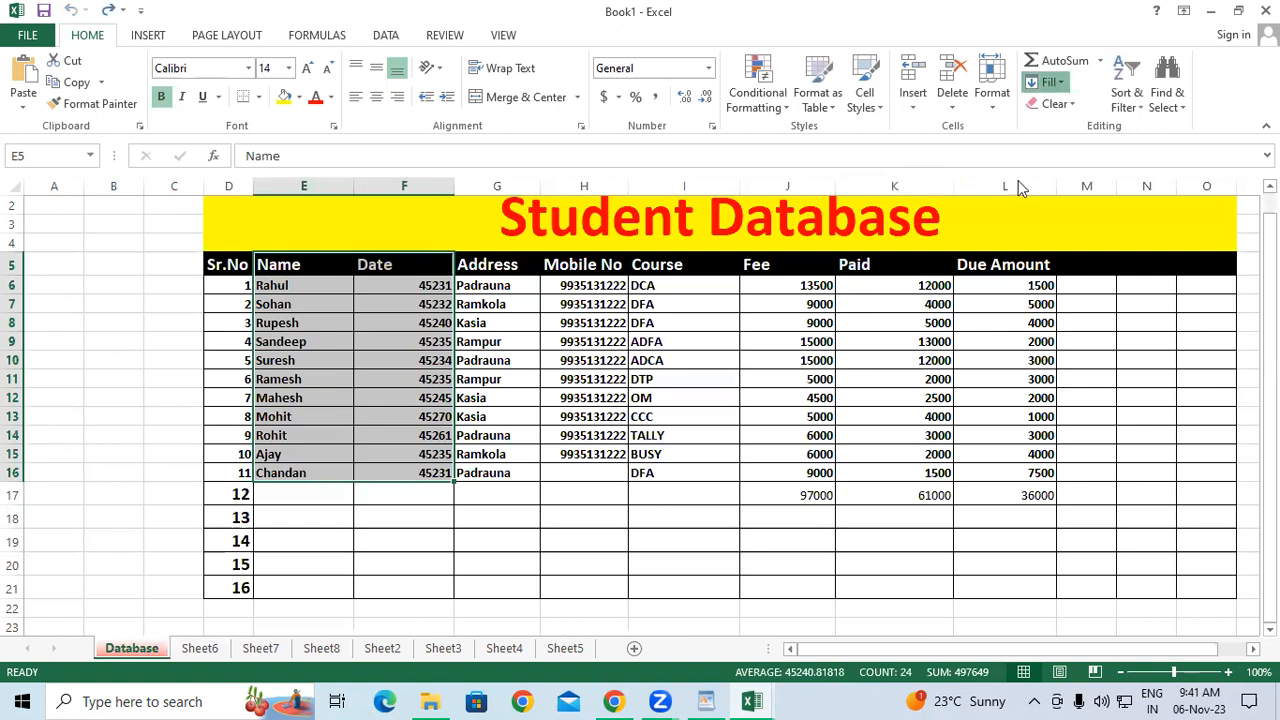
click(1050, 82)
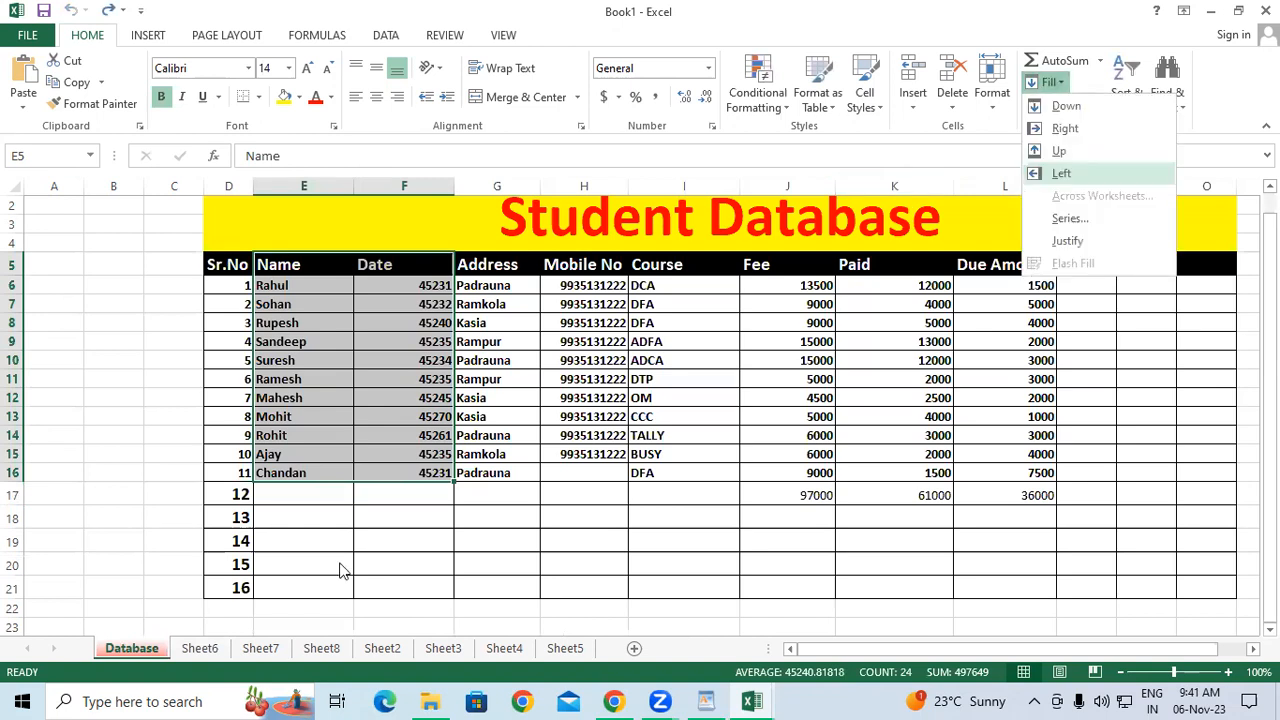
click(201, 651)
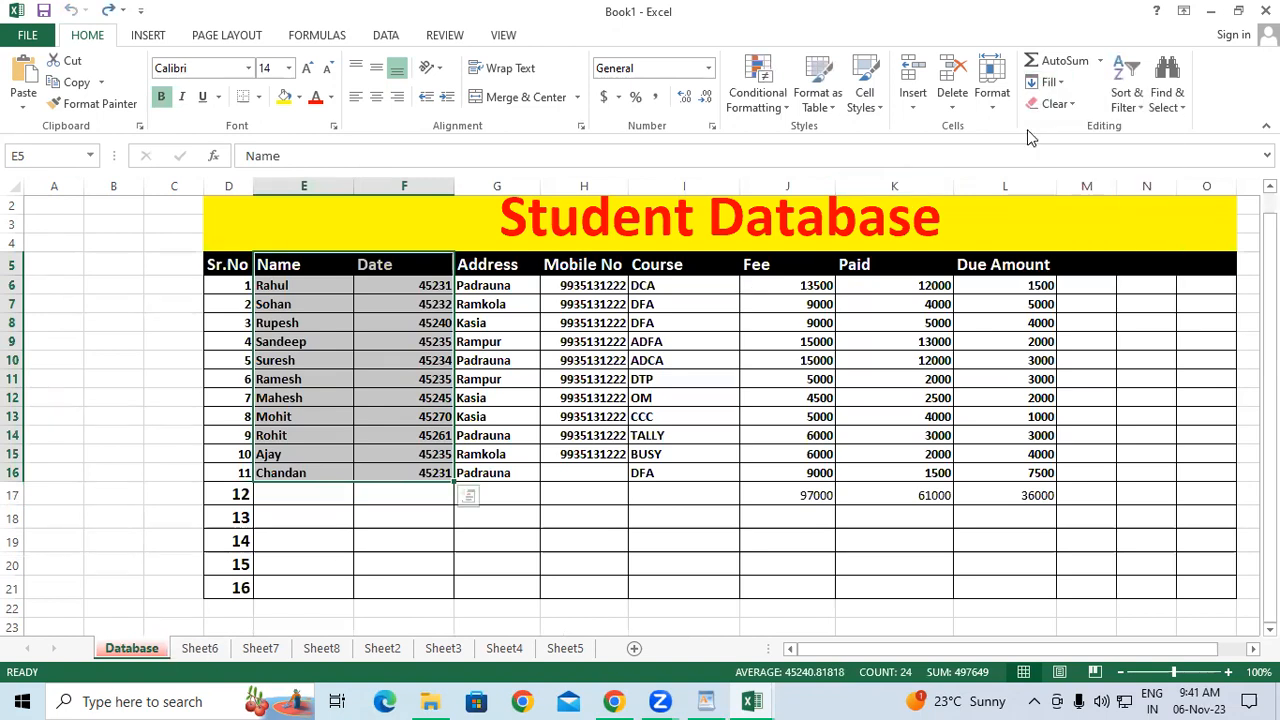
click(1063, 84)
click(780, 345)
drag(80, 478, 112, 455)
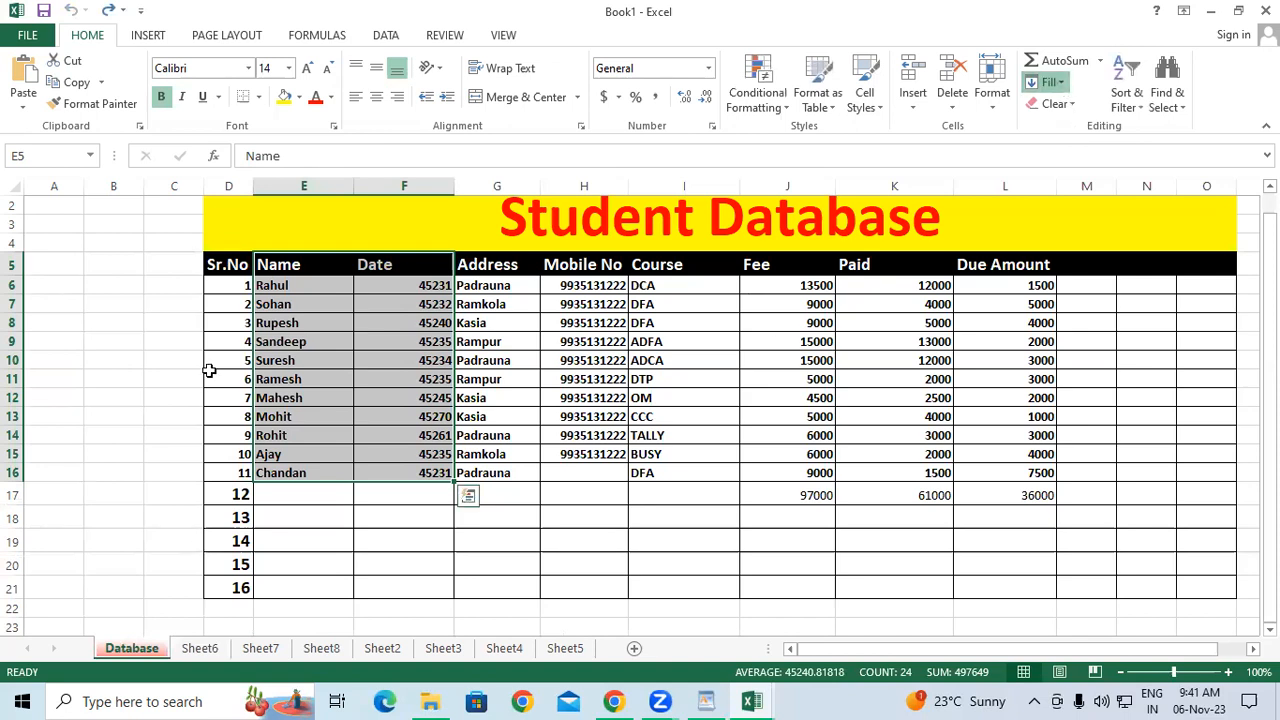
drag(300, 265, 436, 478)
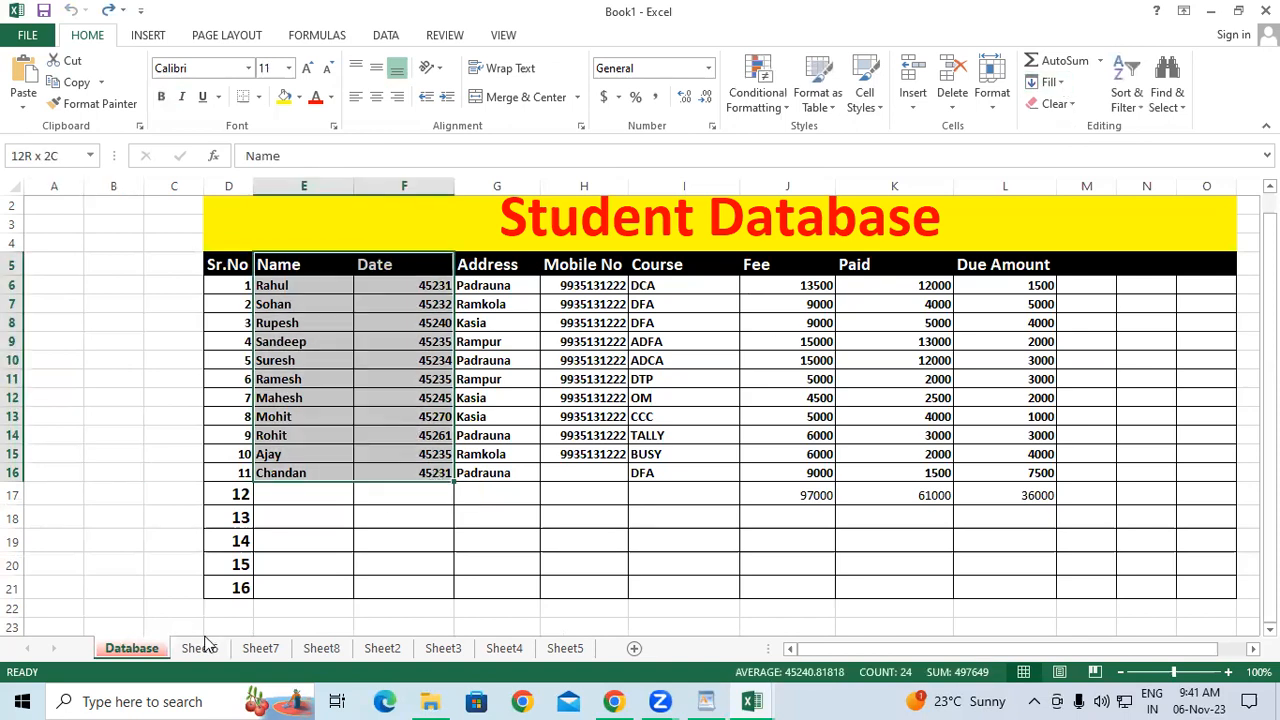
Group Sheet6 and fill formats only across worksheets, leaving an empty formatted table.
ctrl+click(203, 650)
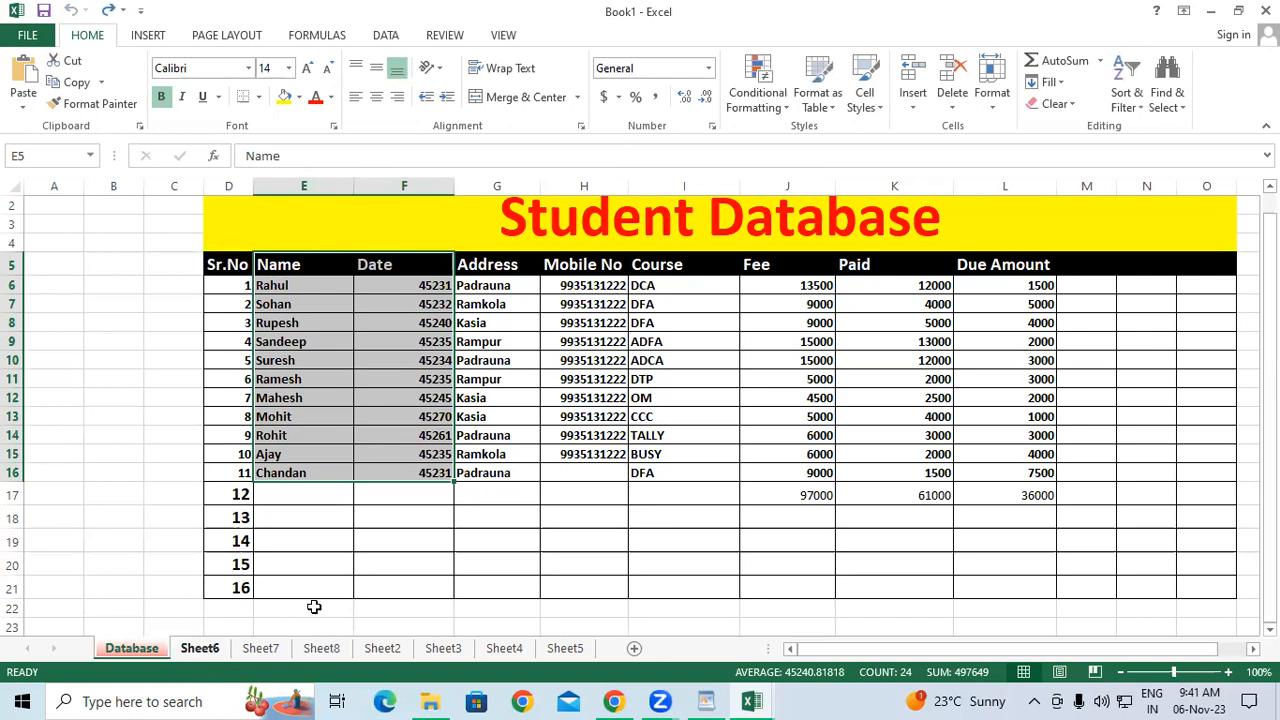
click(1056, 82)
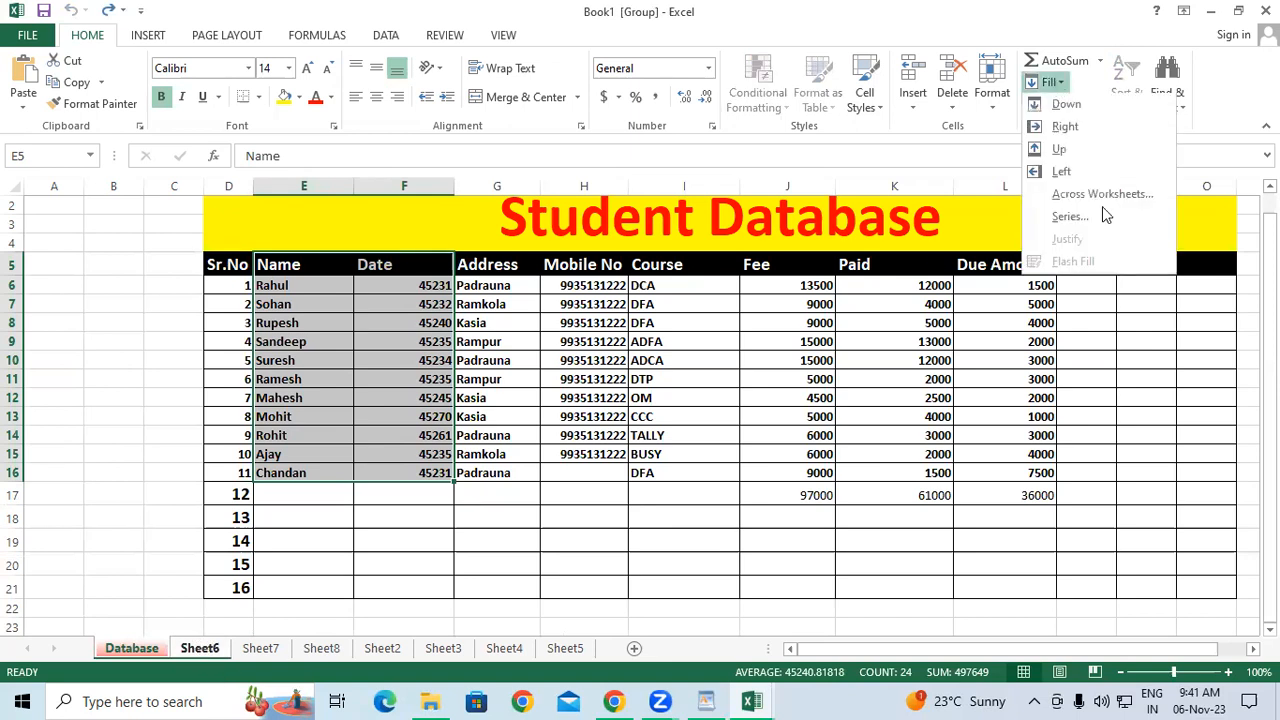
key(Return)
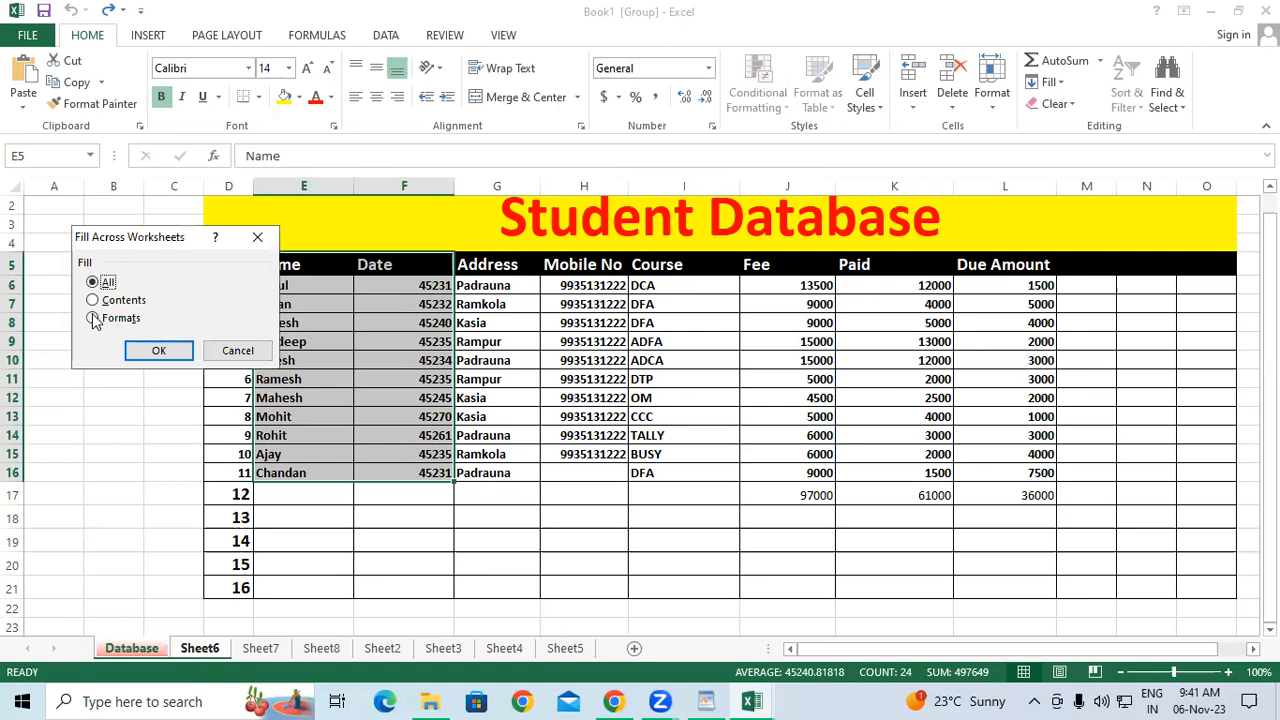
click(93, 318)
click(160, 349)
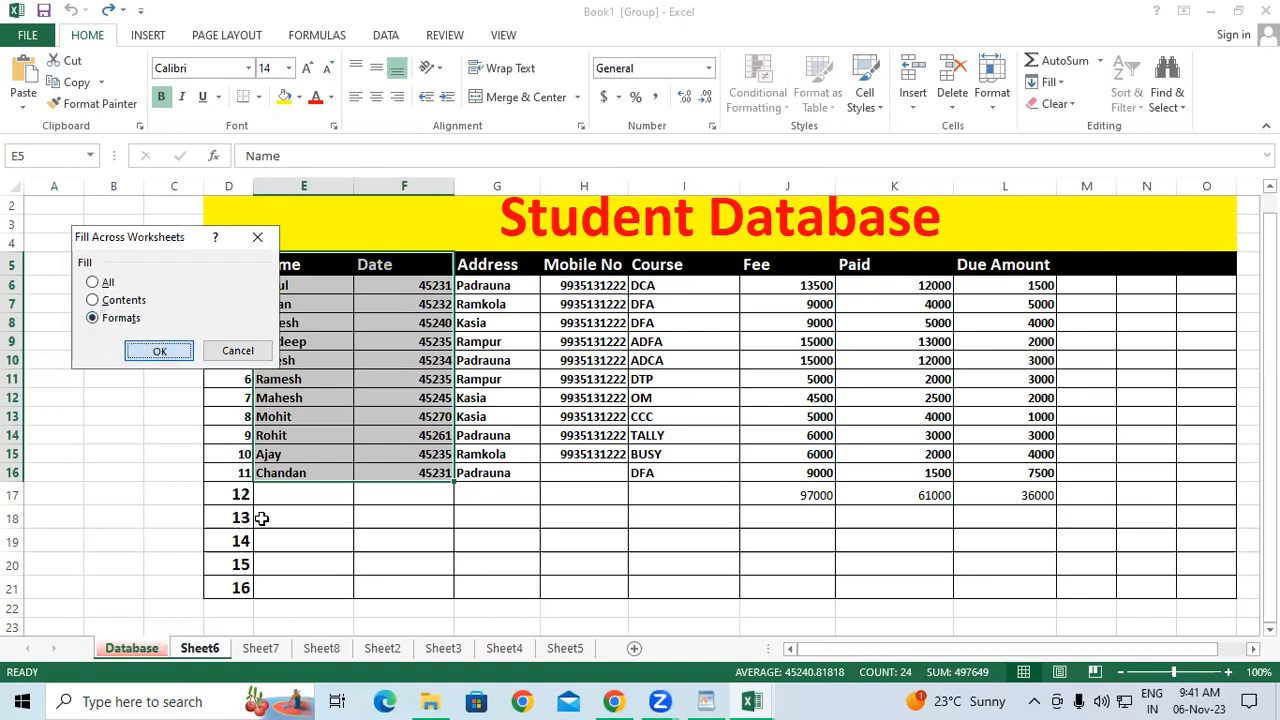
click(200, 649)
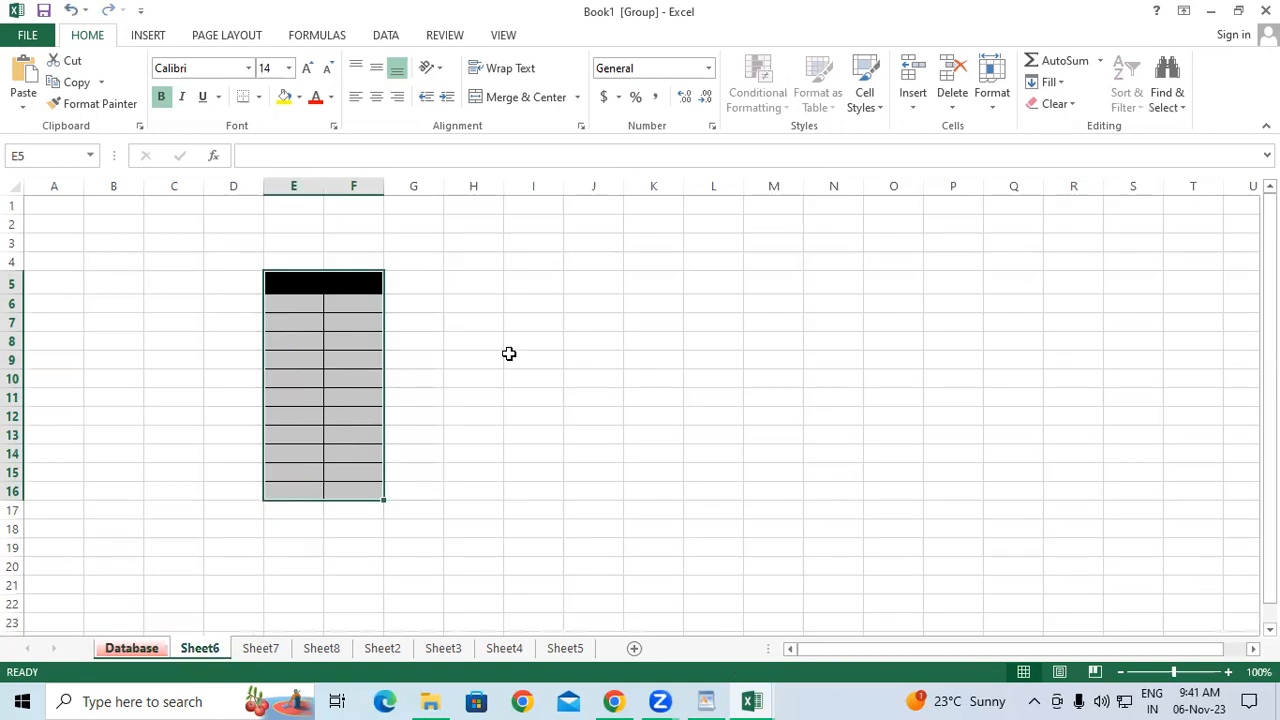
Deselect the formatted block on Sheet6, preview the Fill list, and widen column I.
click(509, 354)
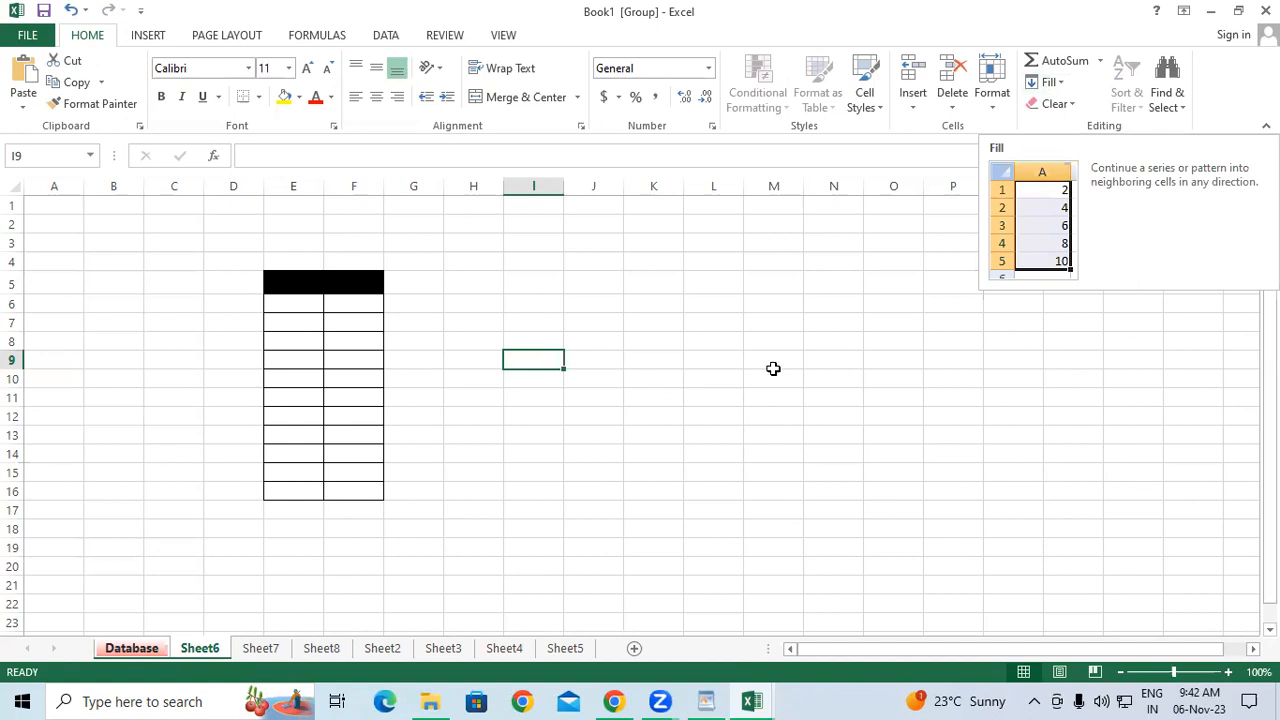
click(829, 342)
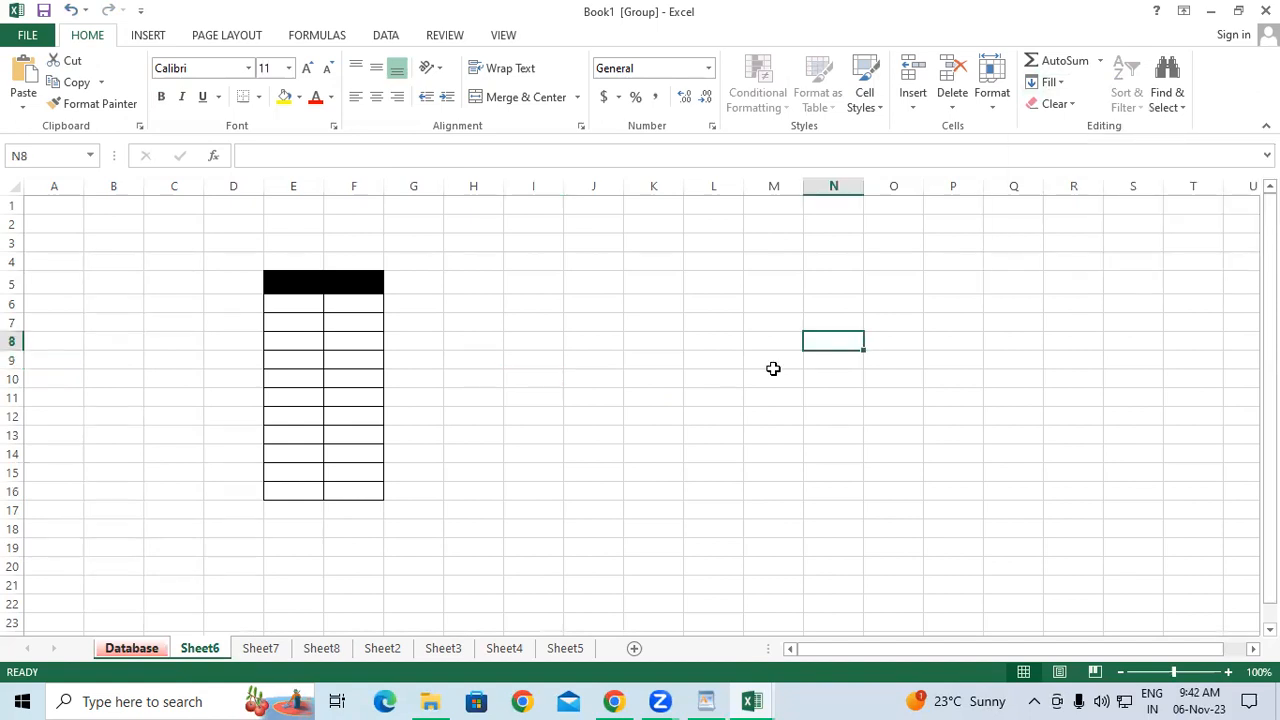
click(1048, 83)
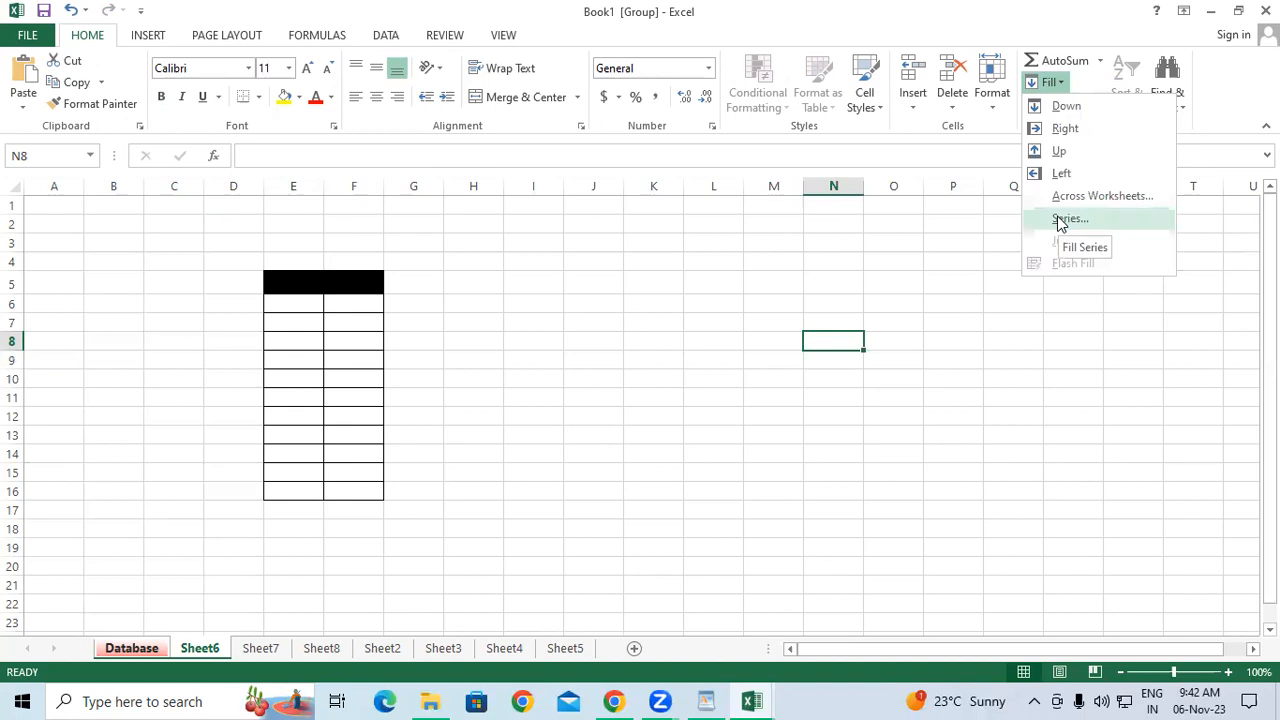
click(510, 282)
drag(561, 190, 606, 192)
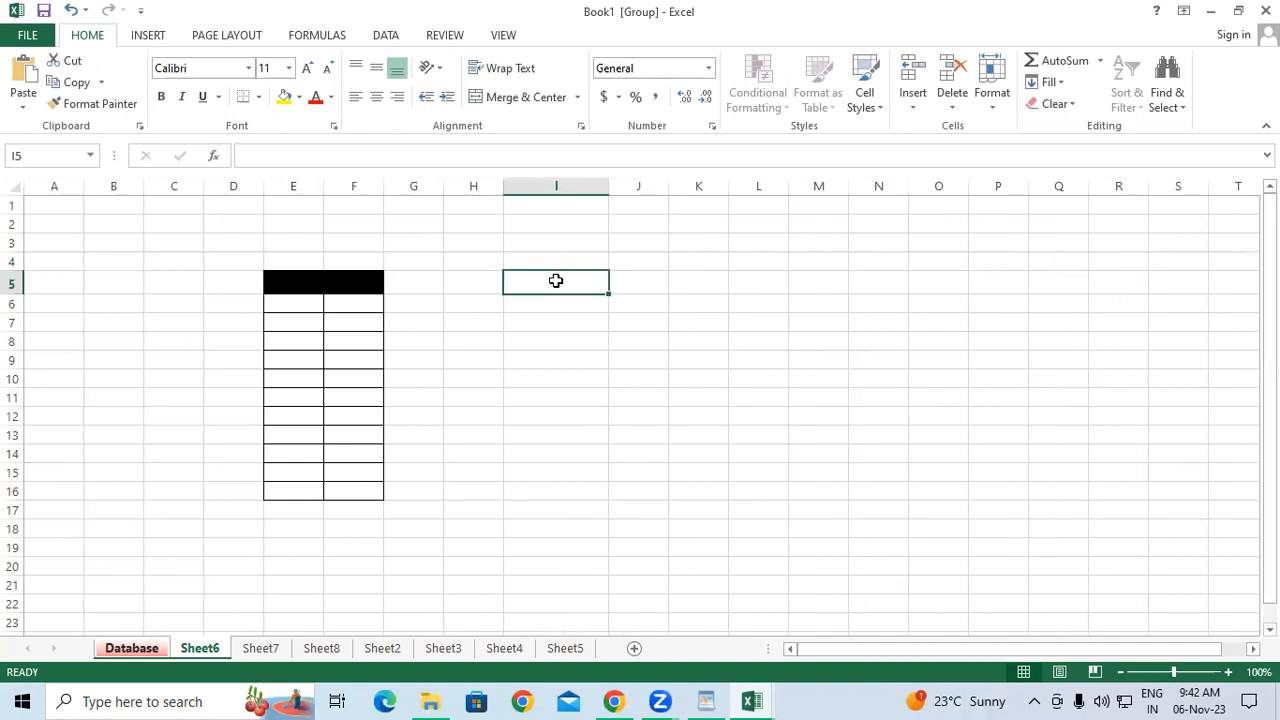
Enter the heading Sr.No in cell I5.
text(Sr)
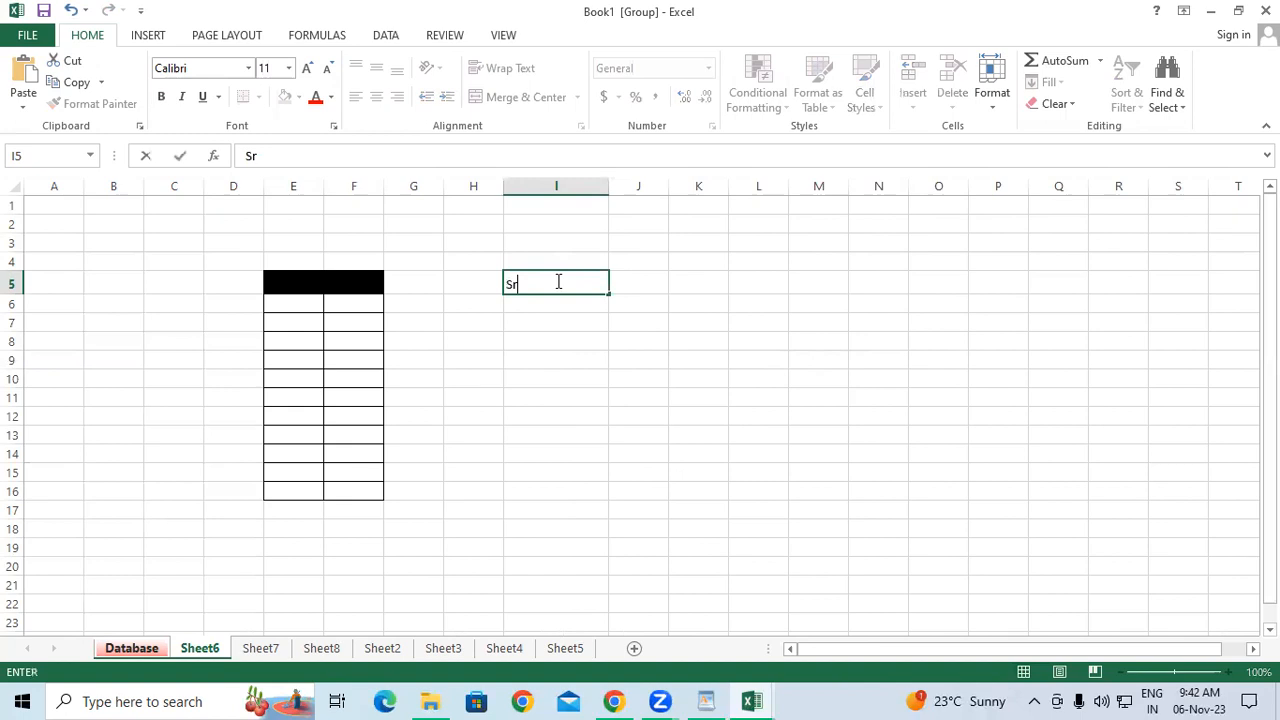
text(.n)
key(BackSpace)
text(No)
key(Return)
Enter 1 in I6 and 2 in I7, drag-fill the pattern to row 19, then clear it.
text(144444444444444)
key(BackSpace)
key(BackSpace)
key(BackSpace)
key(BackSpace)
key(BackSpace)
key(BackSpace)
key(BackSpace)
key(BackSpace)
key(BackSpace)
key(BackSpace)
key(BackSpace)
key(BackSpace)
key(BackSpace)
key(BackSpace)
key(BackSpace)
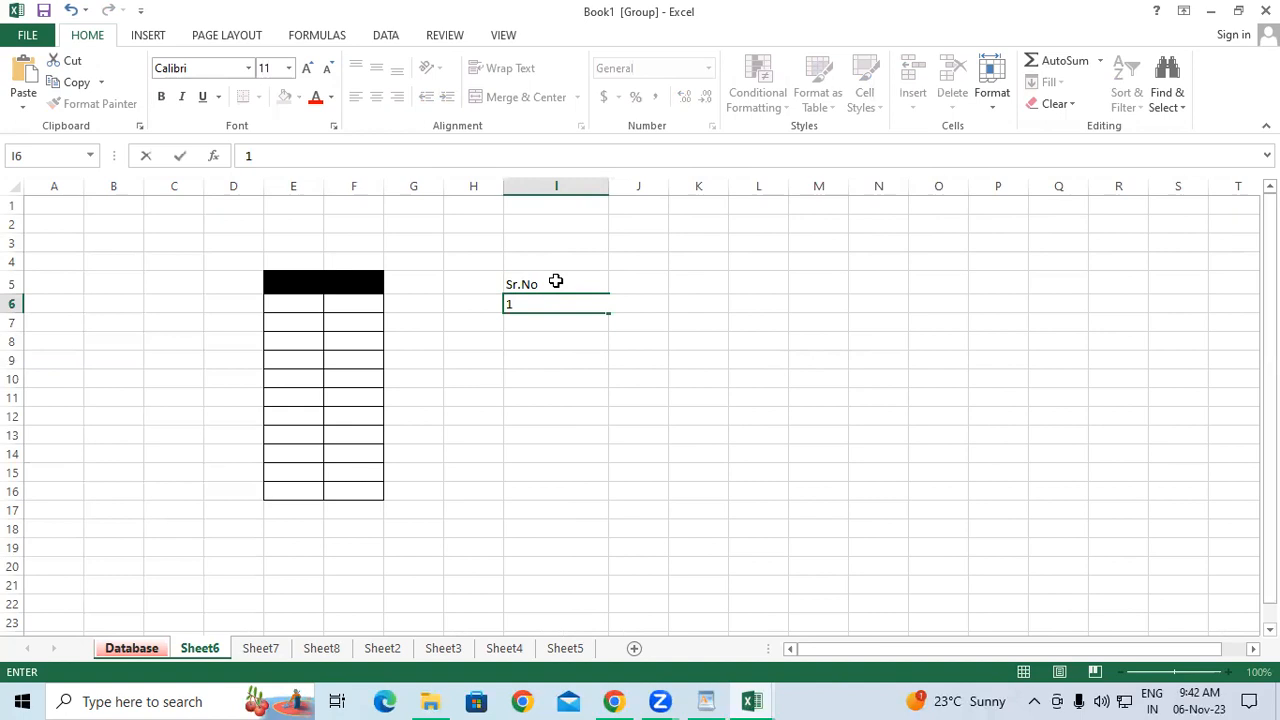
key(Return)
text(2)
key(Return)
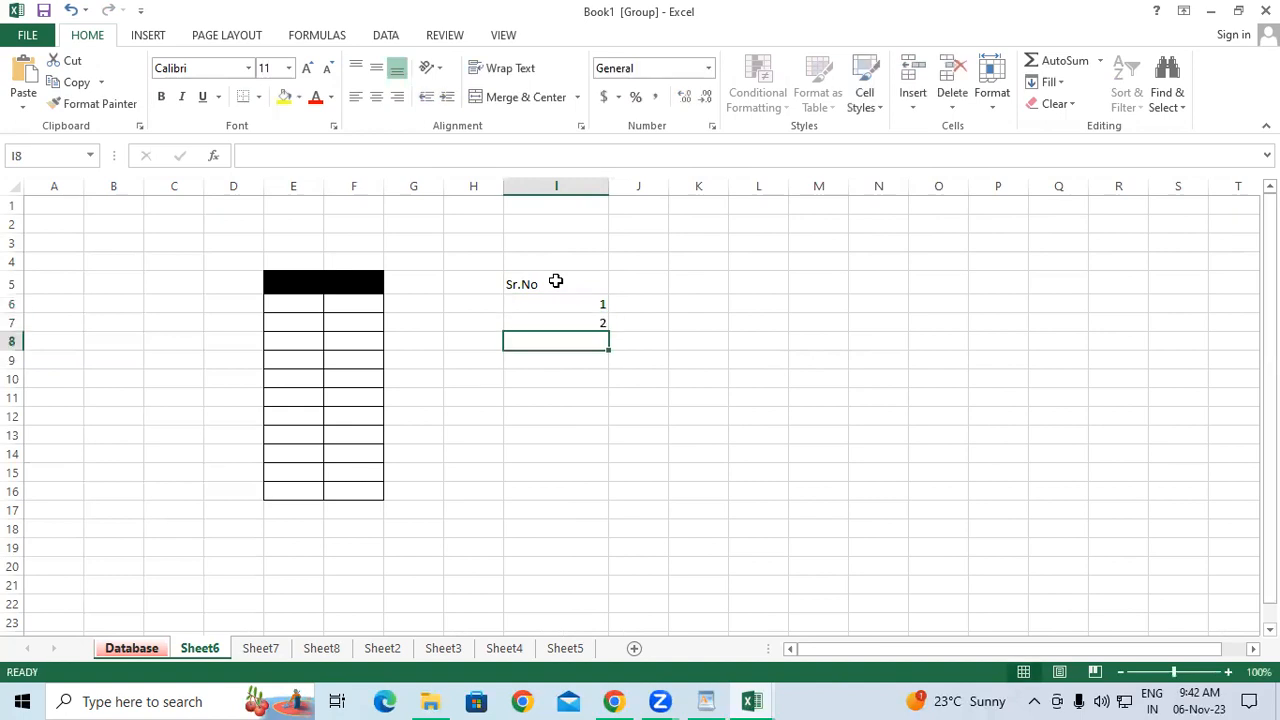
drag(586, 309, 620, 560)
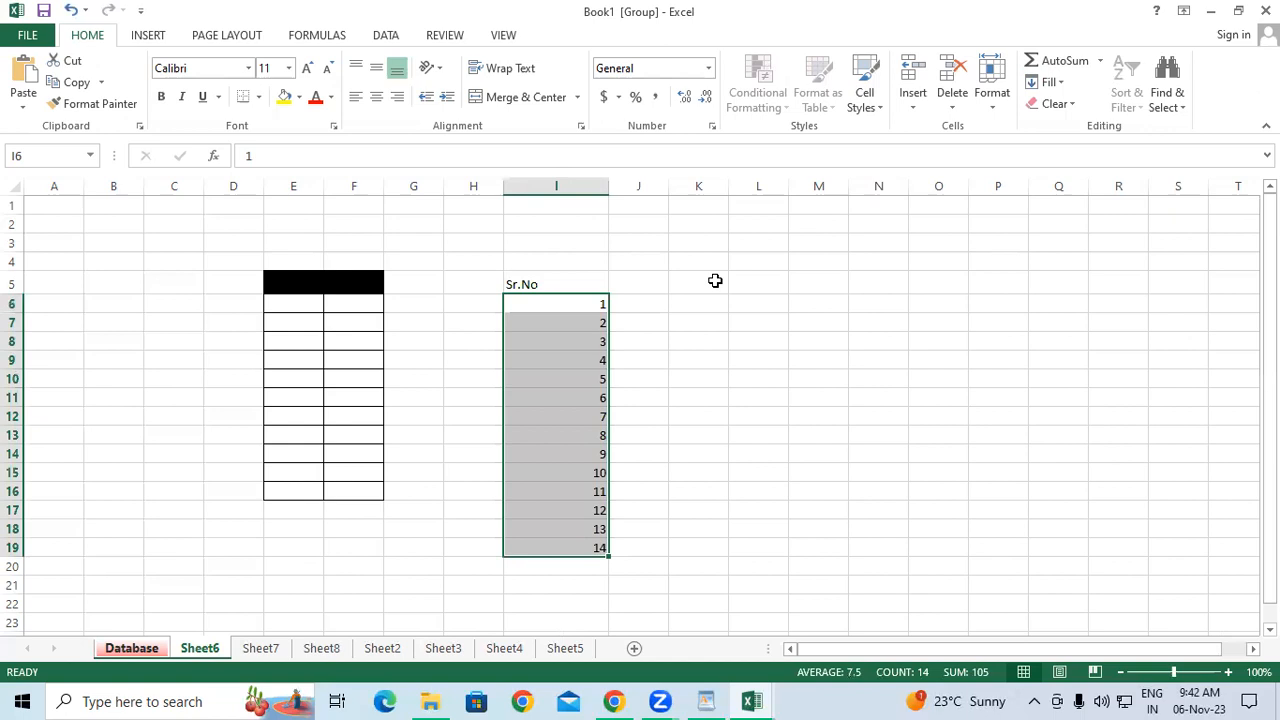
key(Delete)
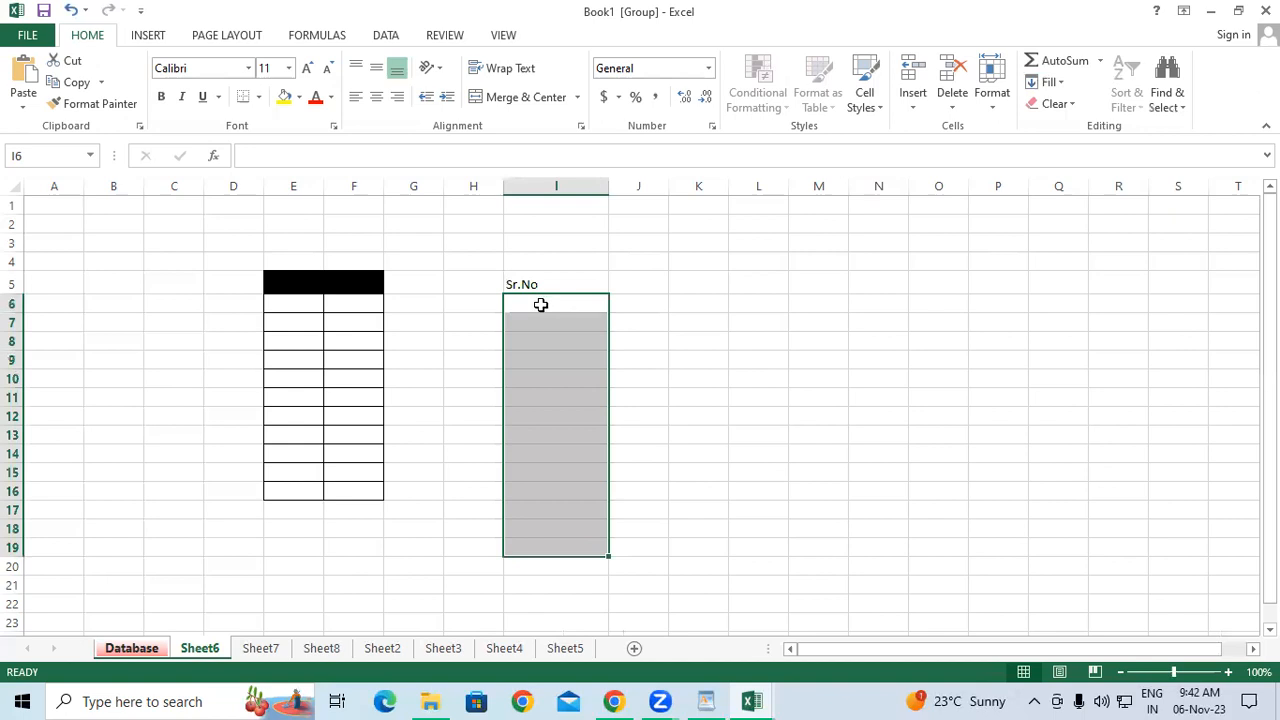
Enter 14 in I6, cancel a further edit, and reselect I6 as the series start.
click(541, 305)
text(14)
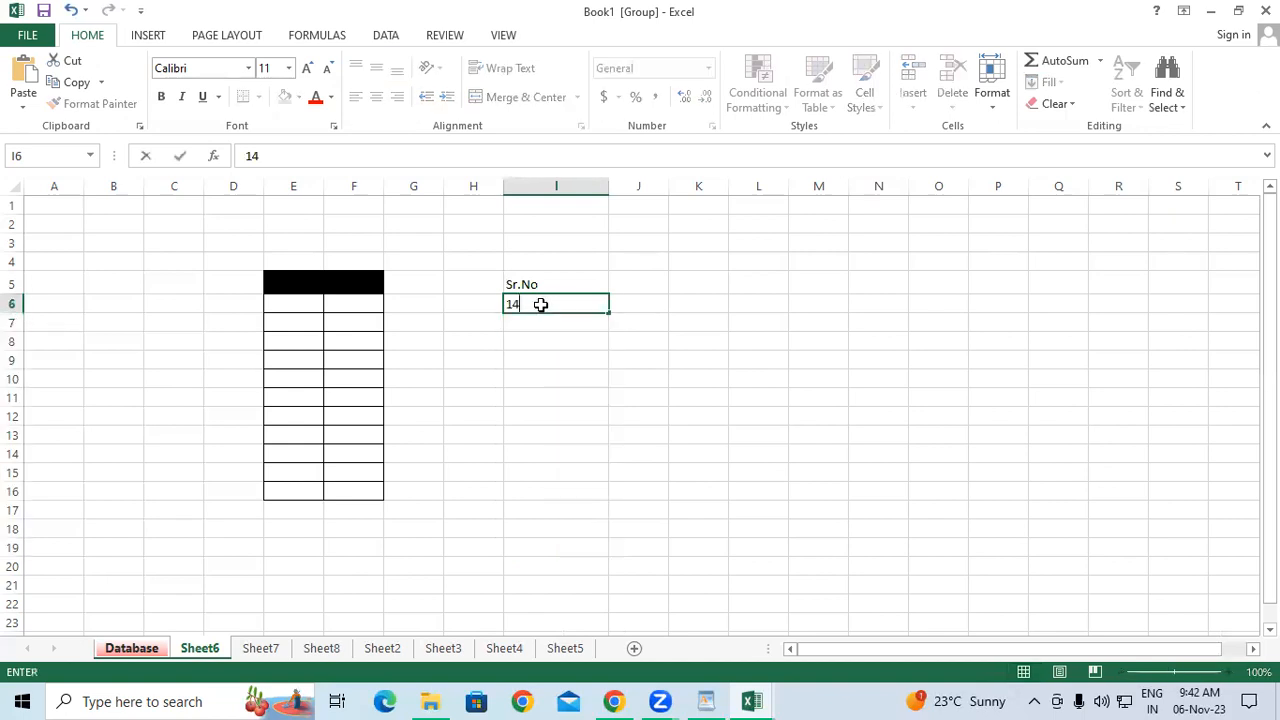
key(Return)
click(541, 305)
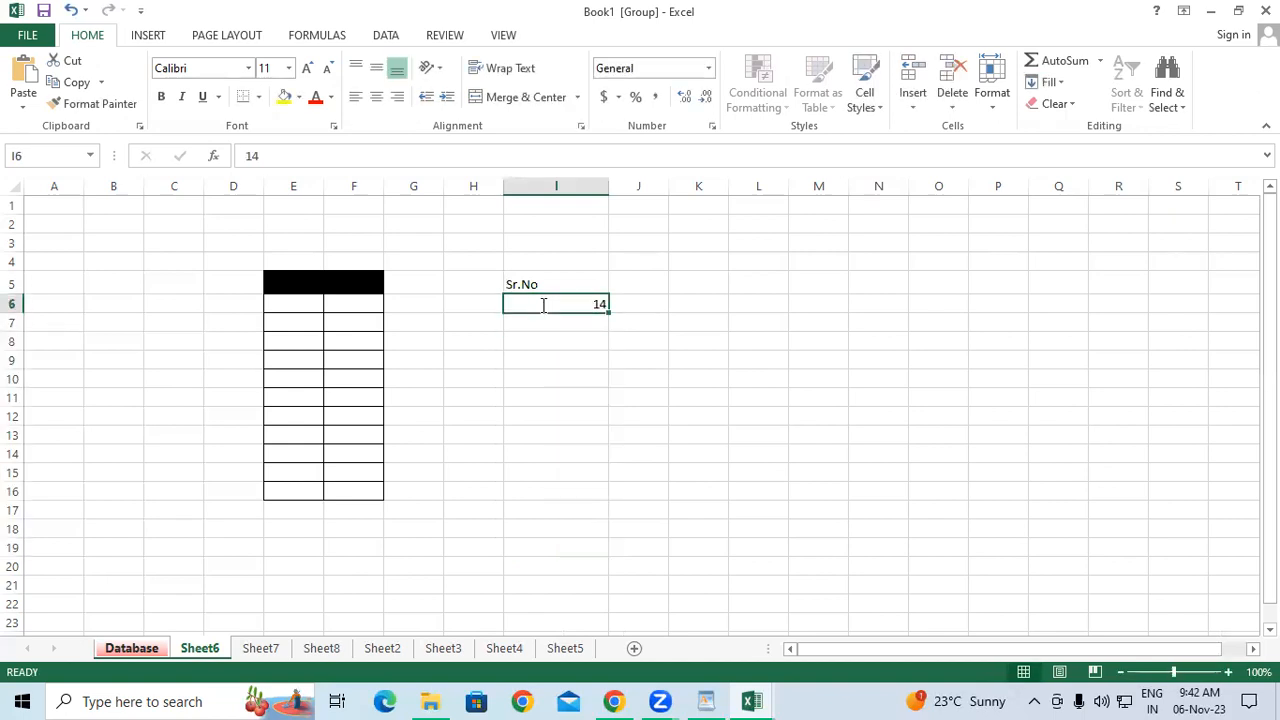
double_click(543, 306)
text(444444444444444444444444444444)
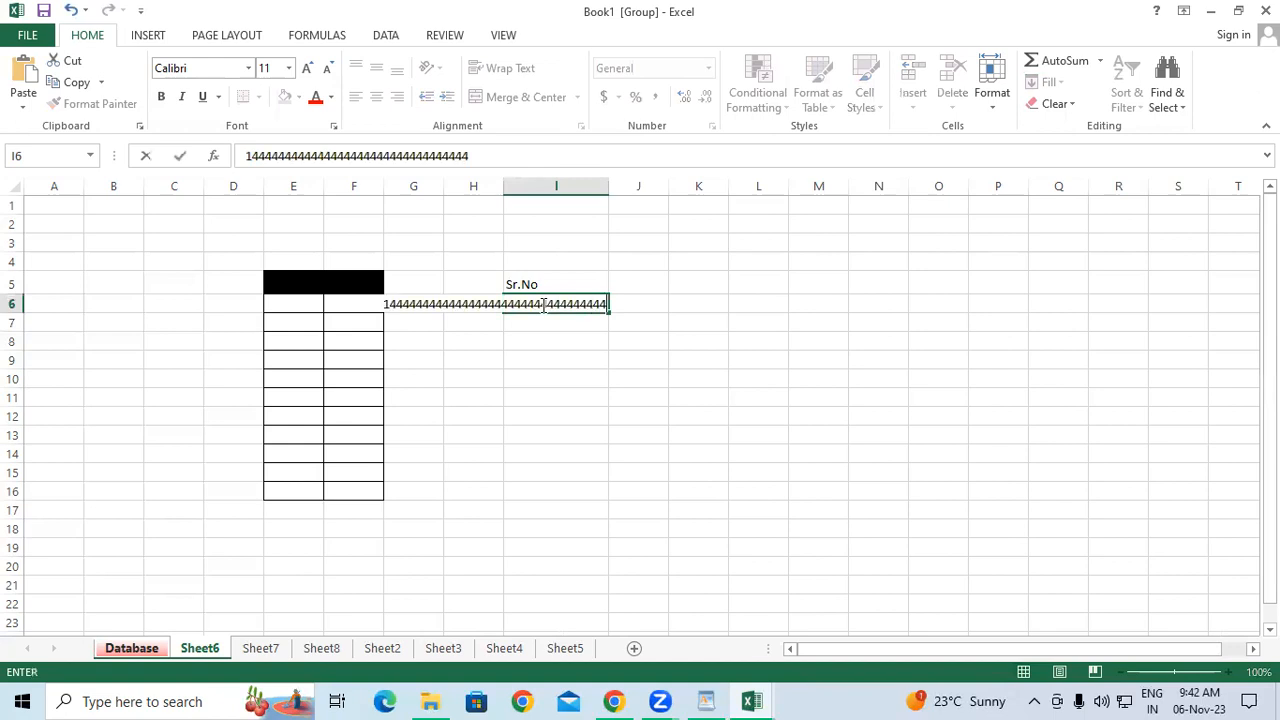
key(Escape)
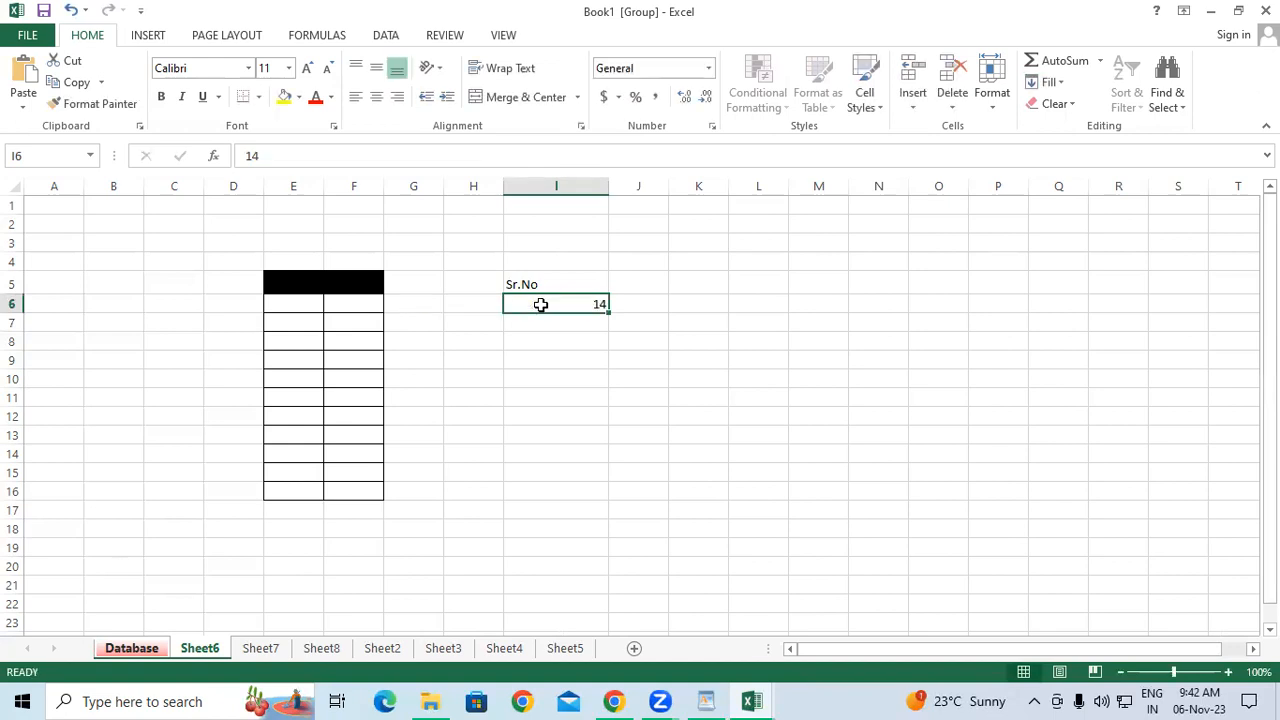
click(597, 373)
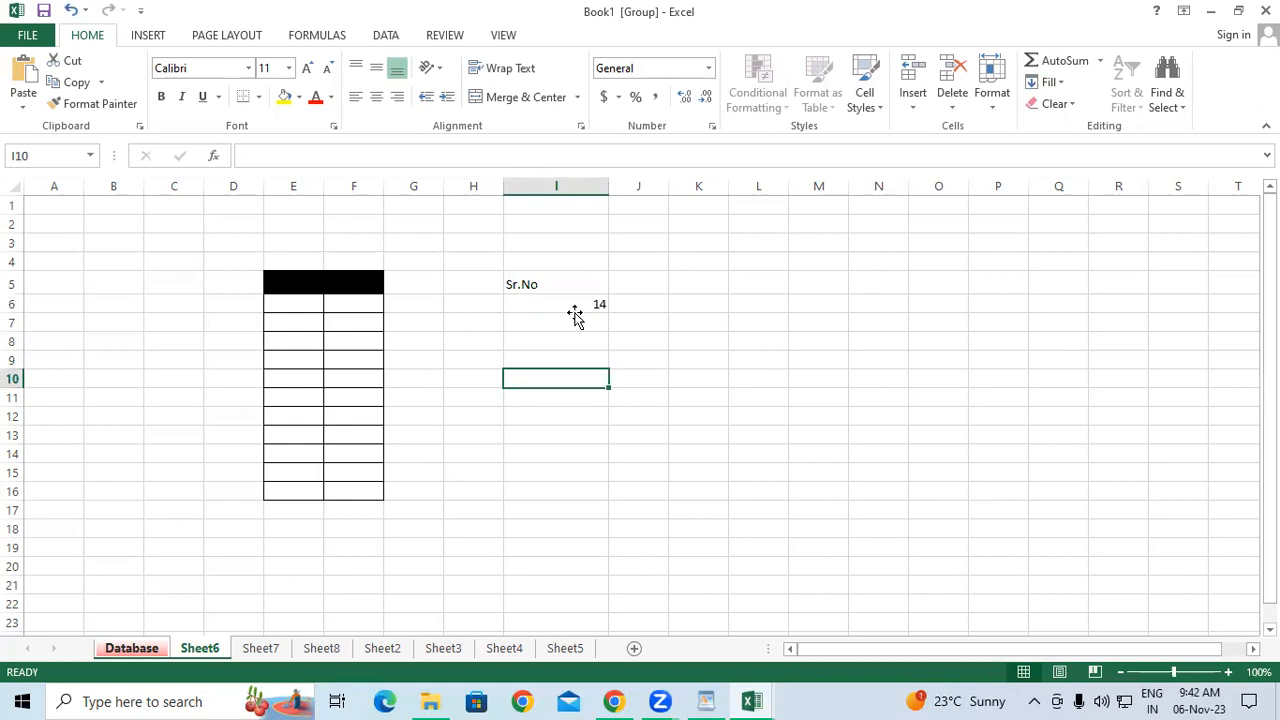
click(575, 316)
key(F9)
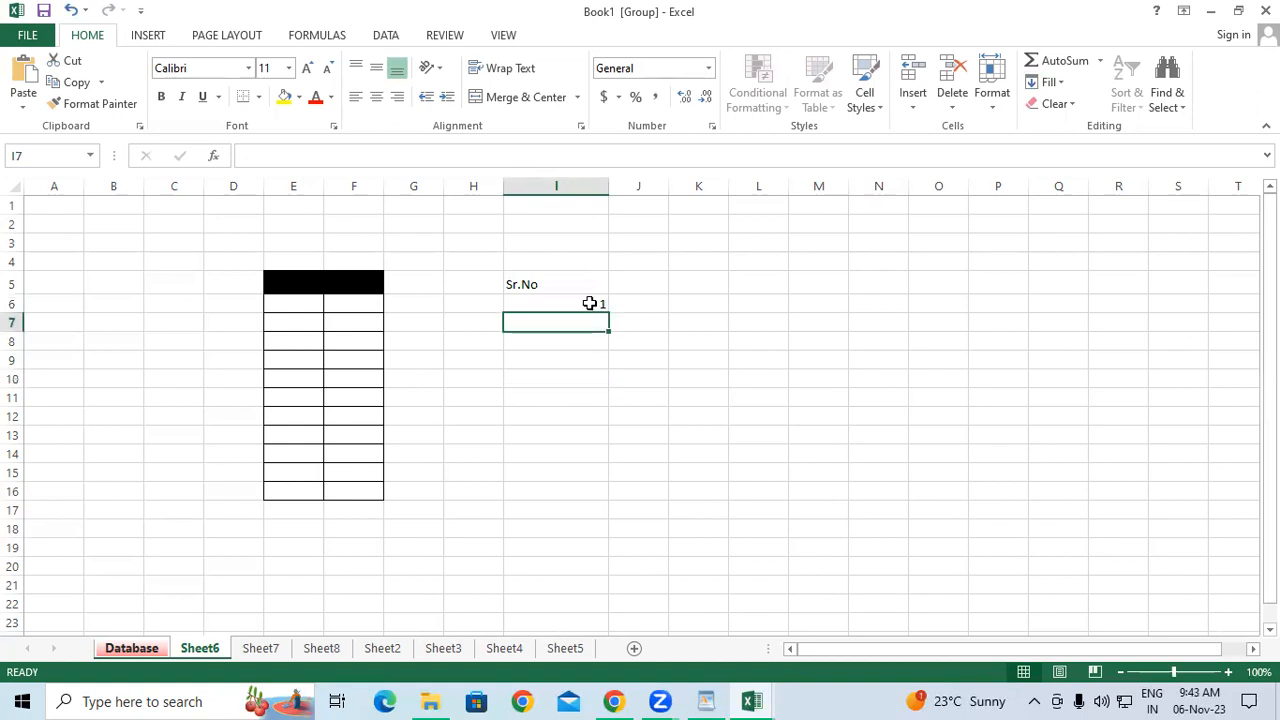
click(590, 303)
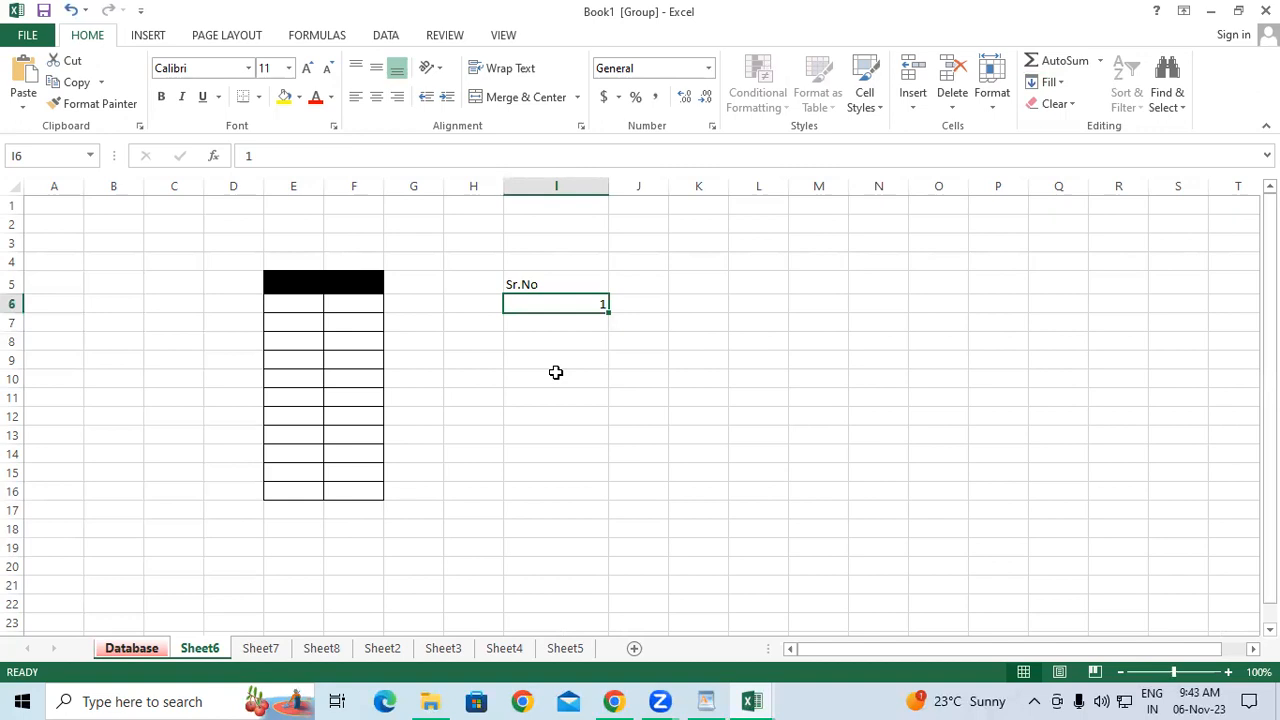
Fill a linear series across row 6 from I6 with stop value 20.
click(1046, 82)
click(1068, 218)
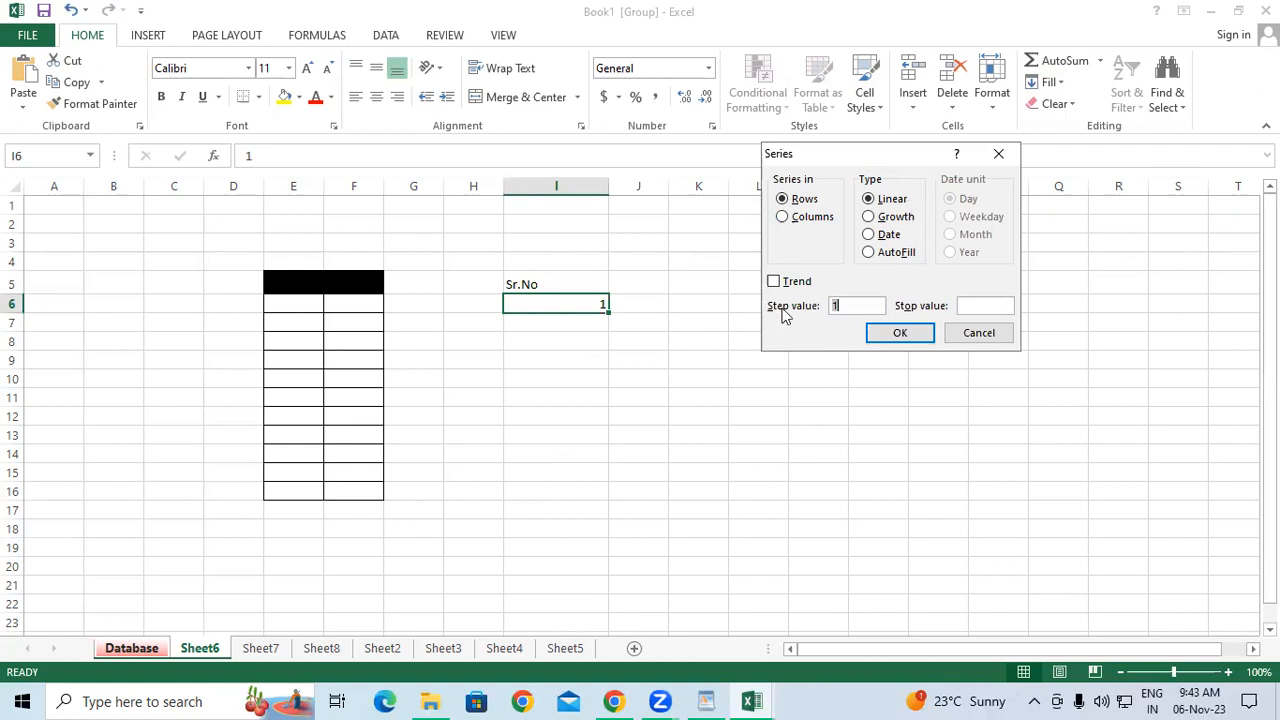
click(978, 309)
text(20)
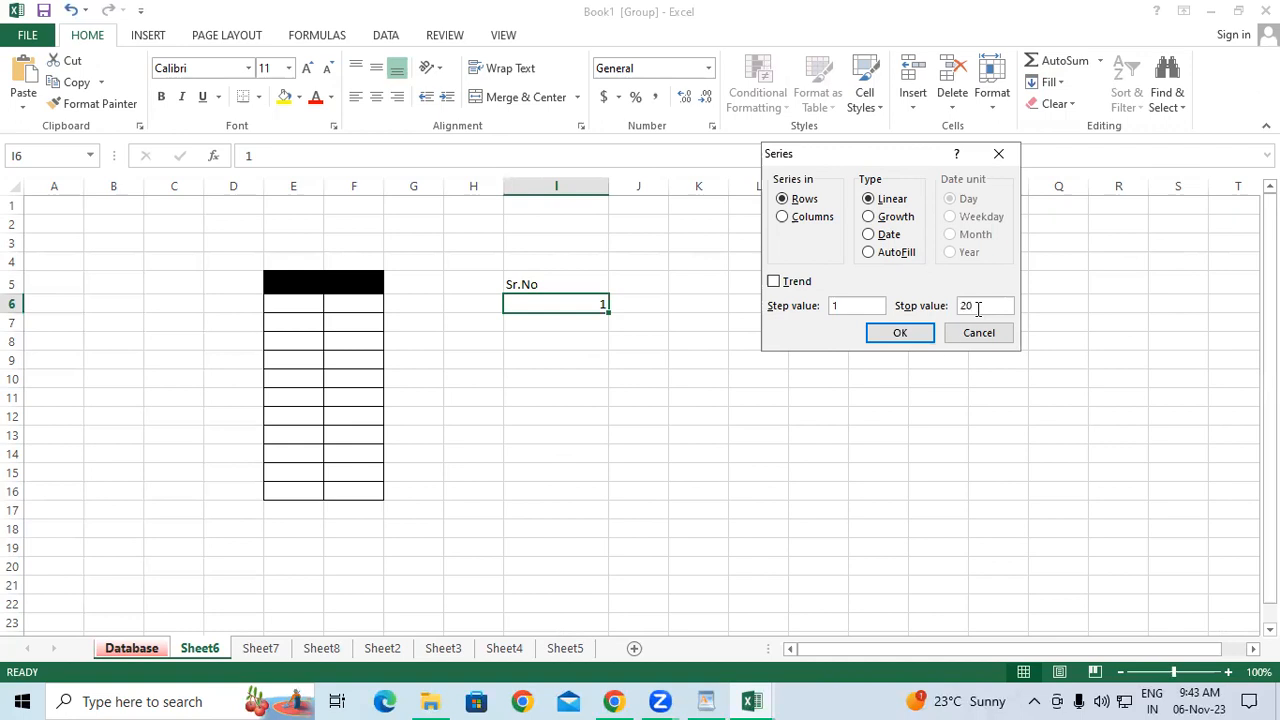
click(900, 332)
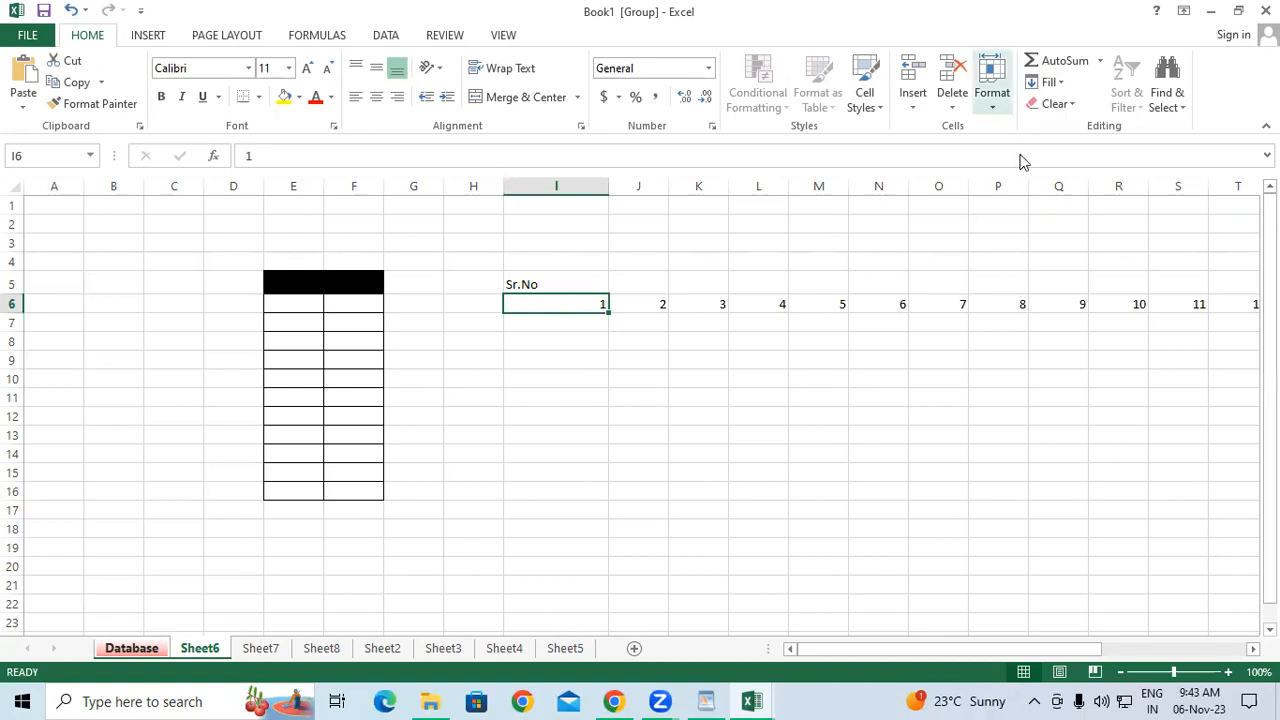
Fill a linear series down column I from I6 with stop value 20.
click(992, 92)
click(1050, 82)
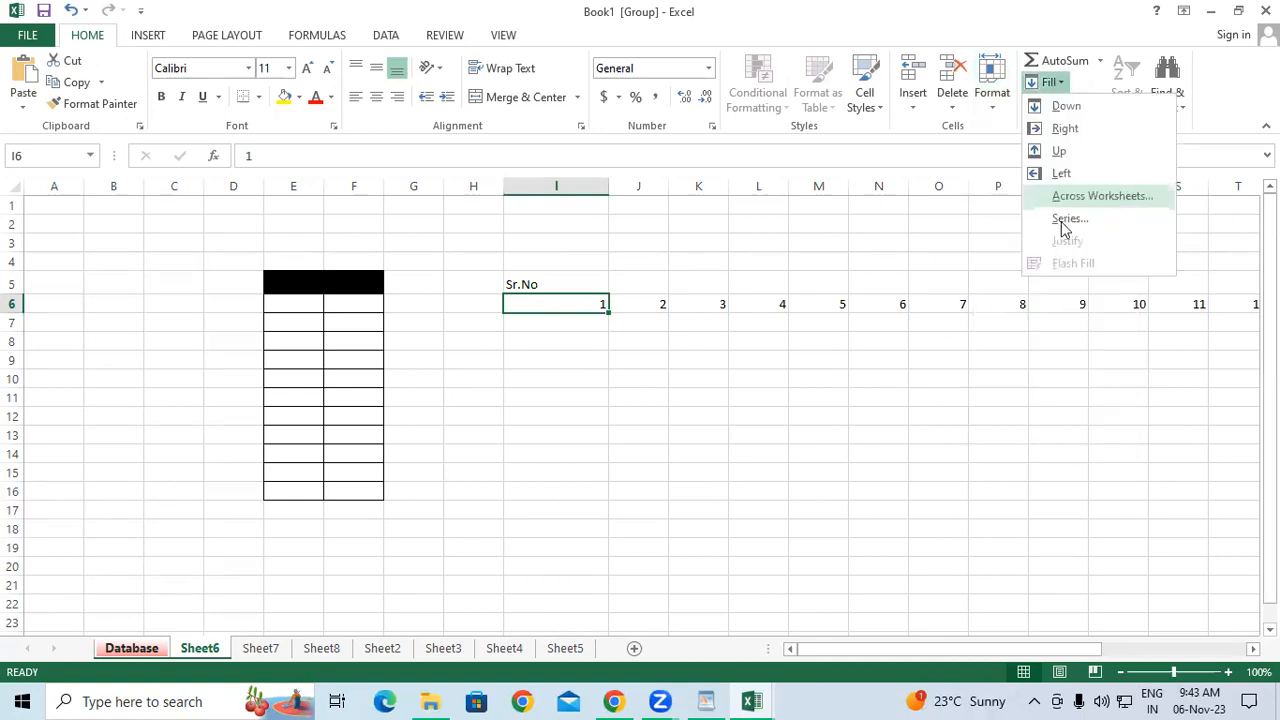
click(1062, 222)
click(782, 218)
click(984, 307)
text(20)
click(890, 331)
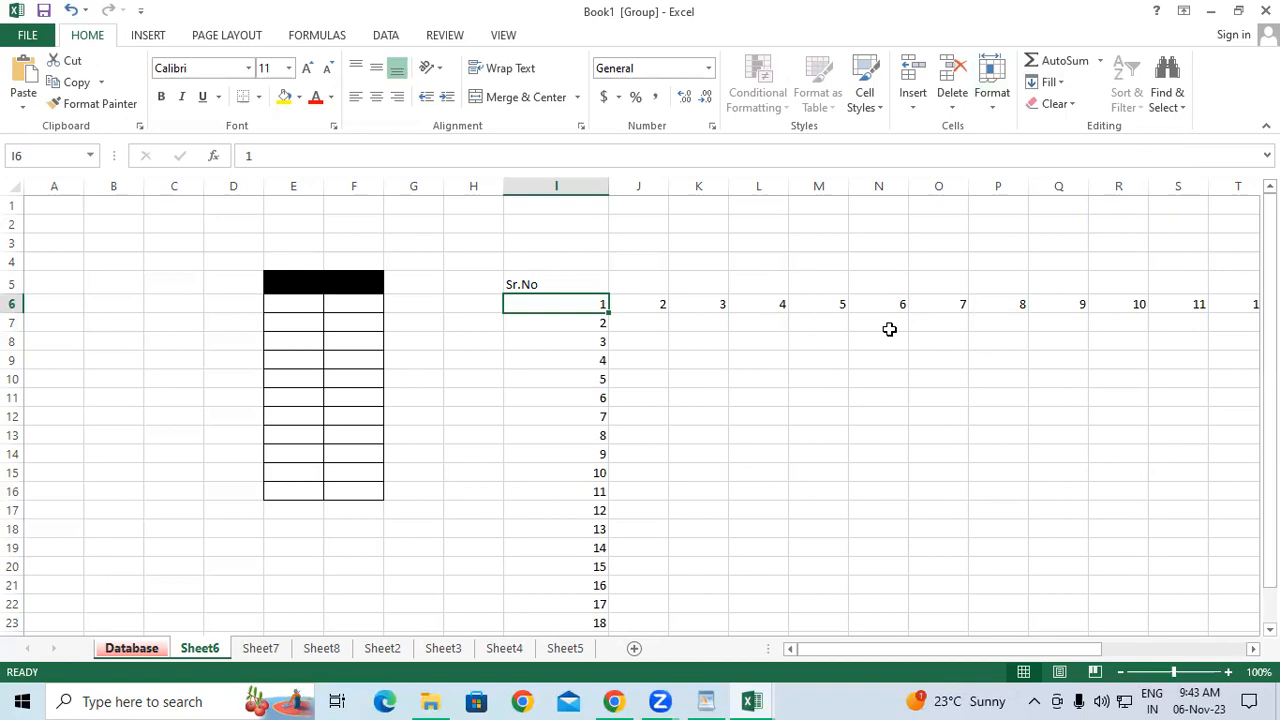
click(102, 276)
Enter 1 in B5 and fill a column series, step 1, stopping at 100.
text(1)
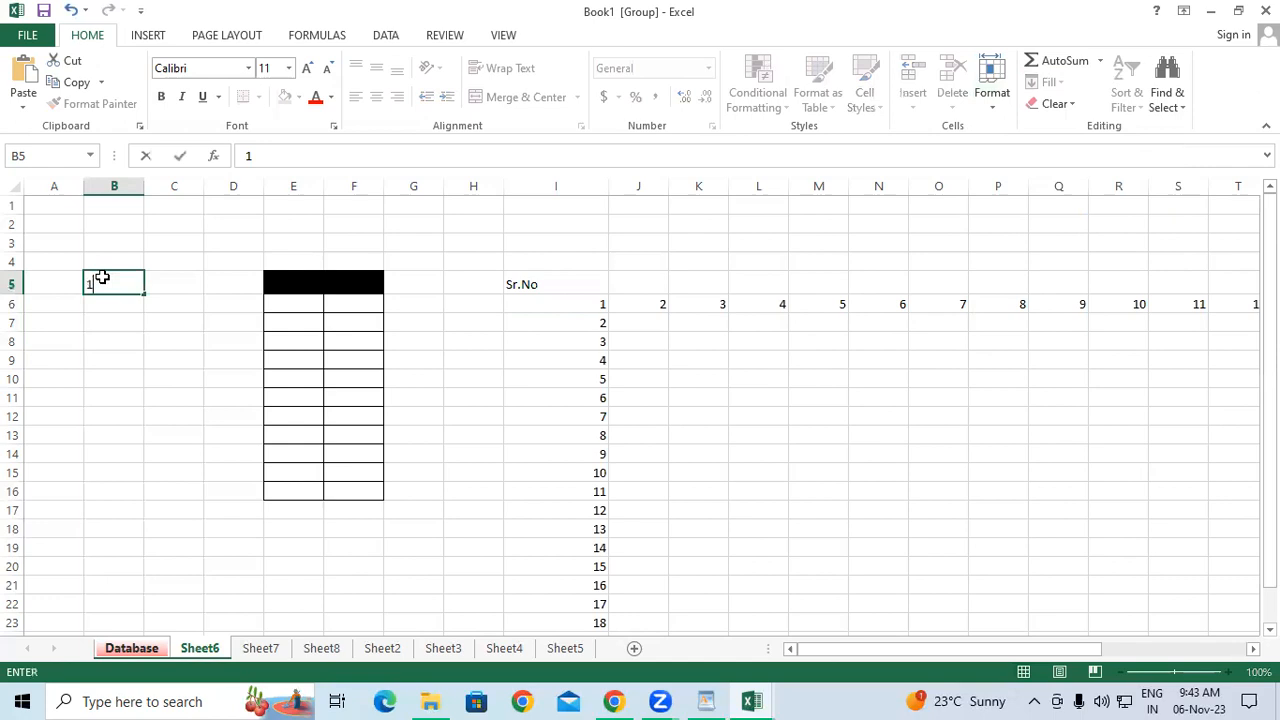
key(Return)
key(Up)
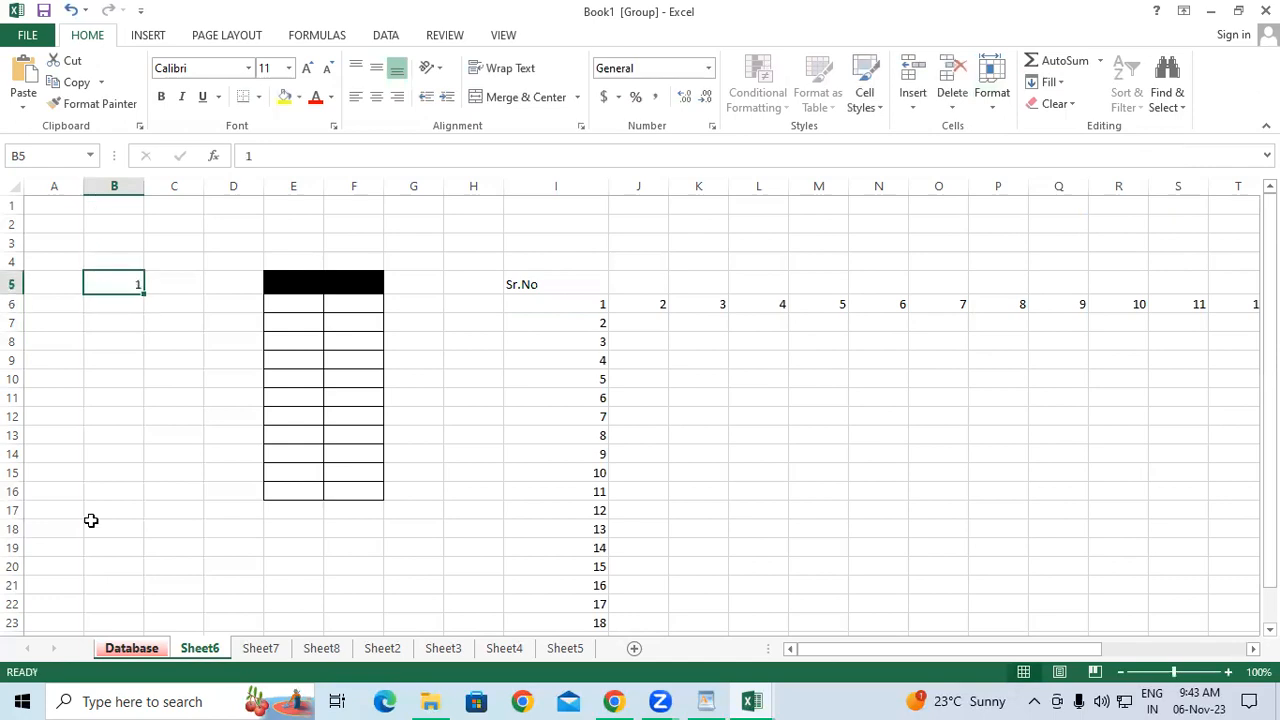
click(1055, 85)
click(1082, 220)
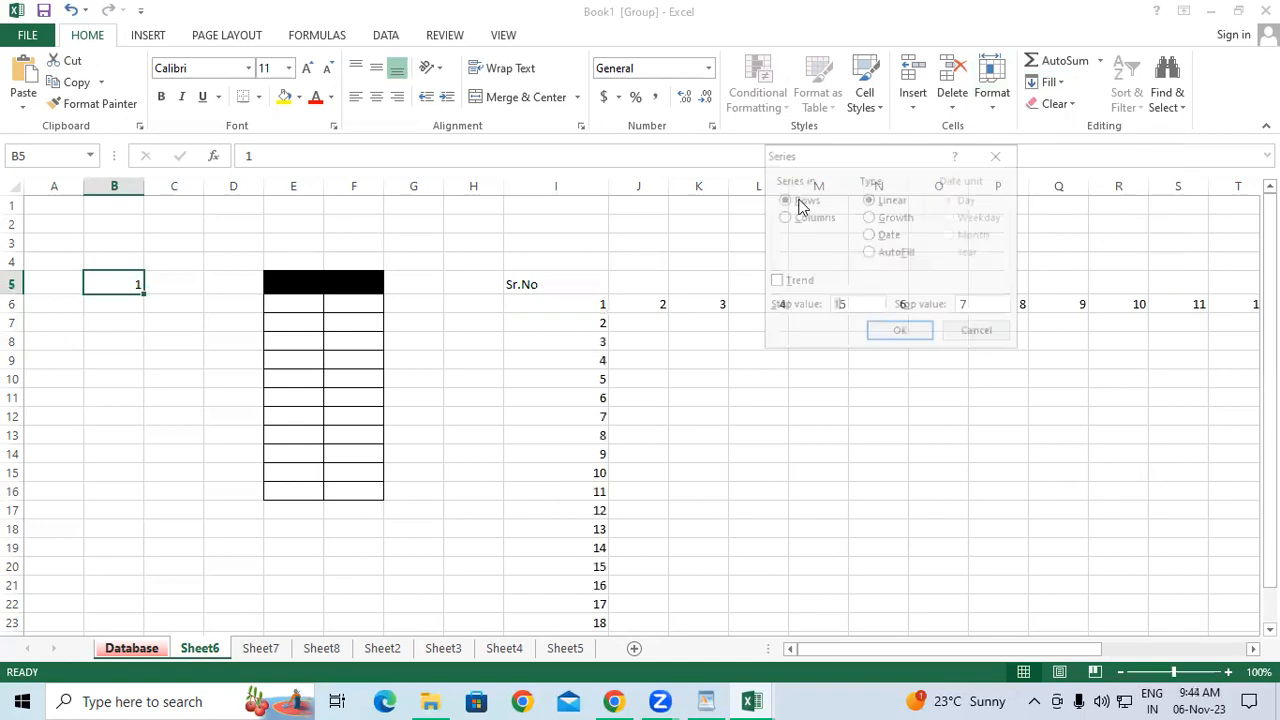
click(784, 218)
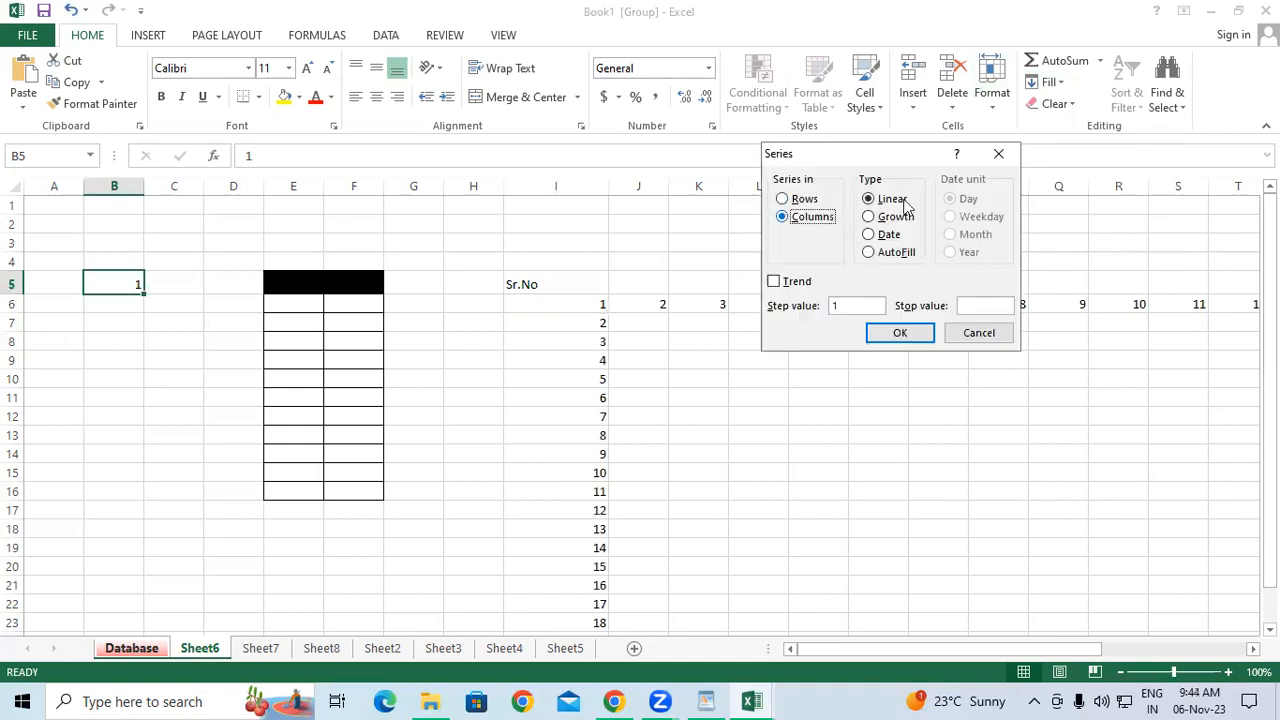
click(858, 304)
click(993, 308)
text(100)
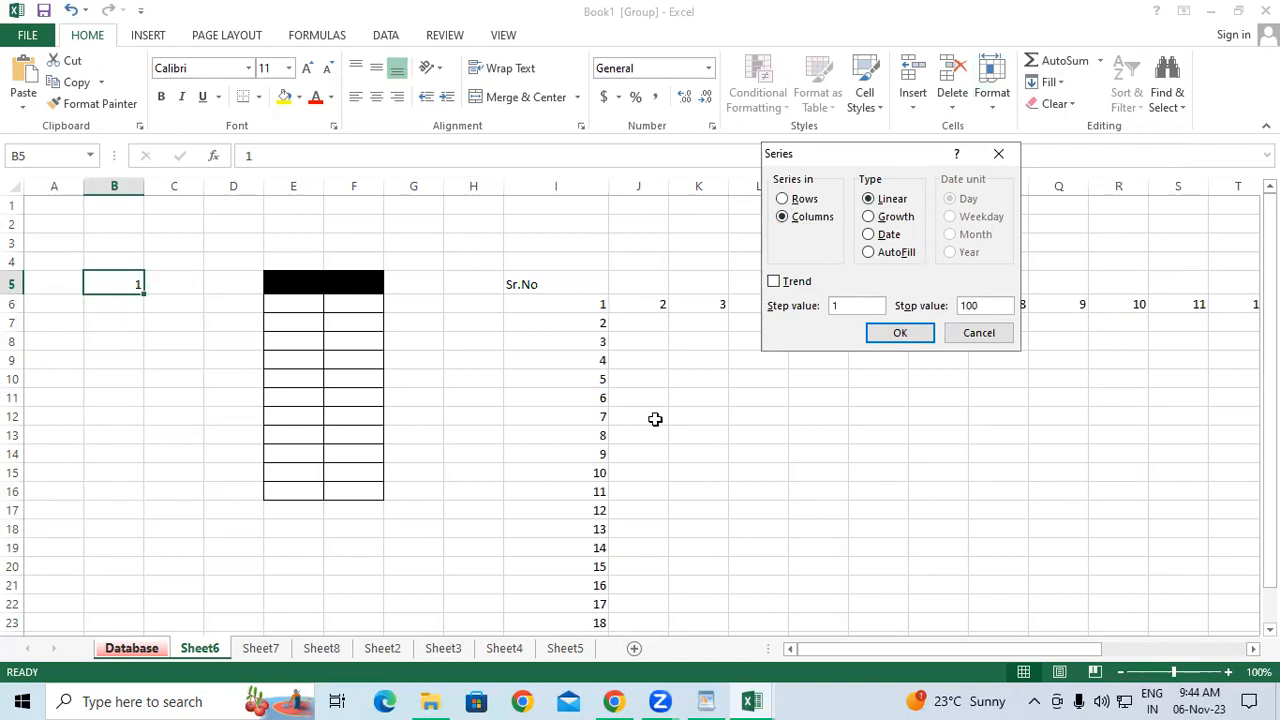
key(Return)
Enter 1 in C5 to start another series.
drag(1270, 266, 190, 279)
click(190, 279)
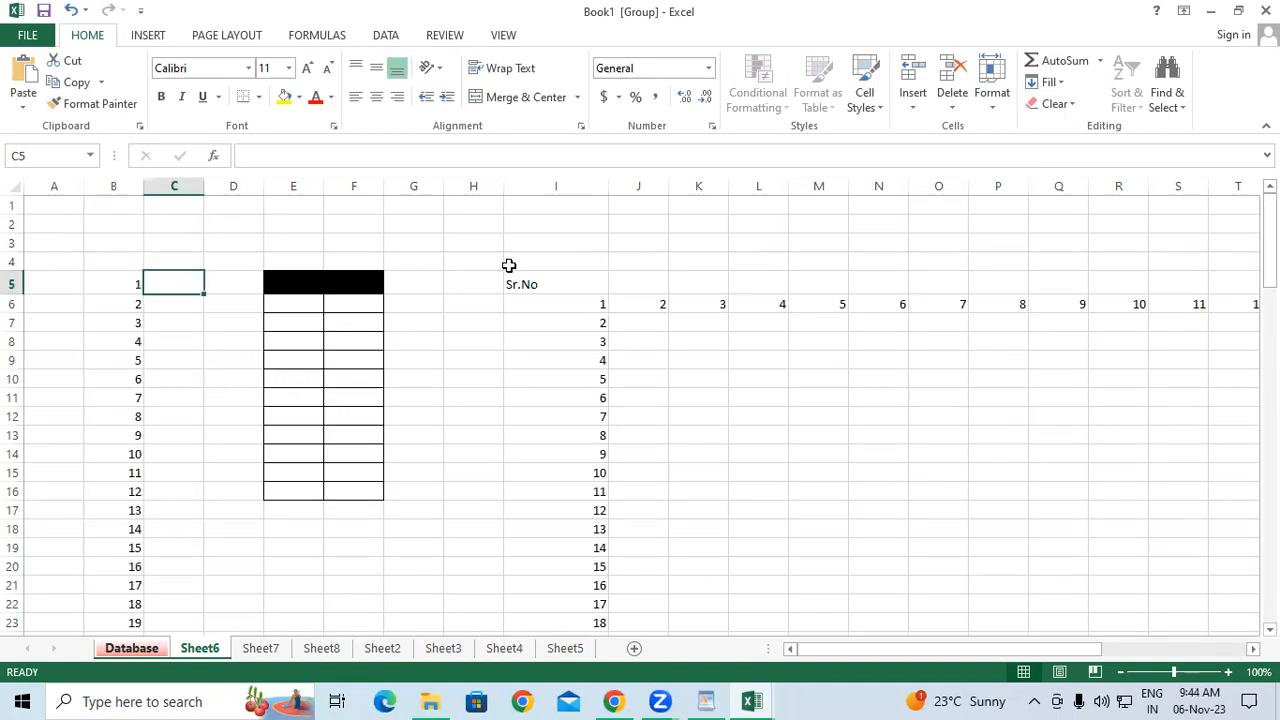
text(1)
key(Return)
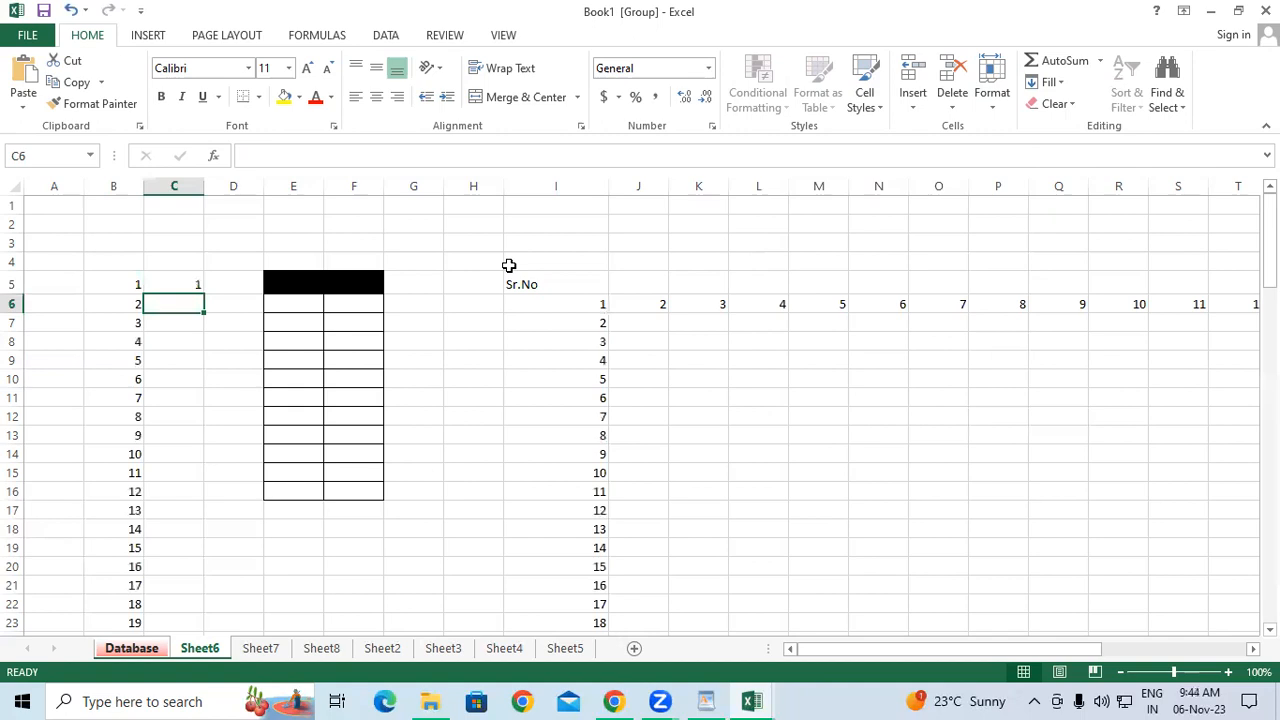
From C5, fill a row series with step 2 and stop 20, giving 1, 3 … 19.
click(188, 283)
click(1048, 82)
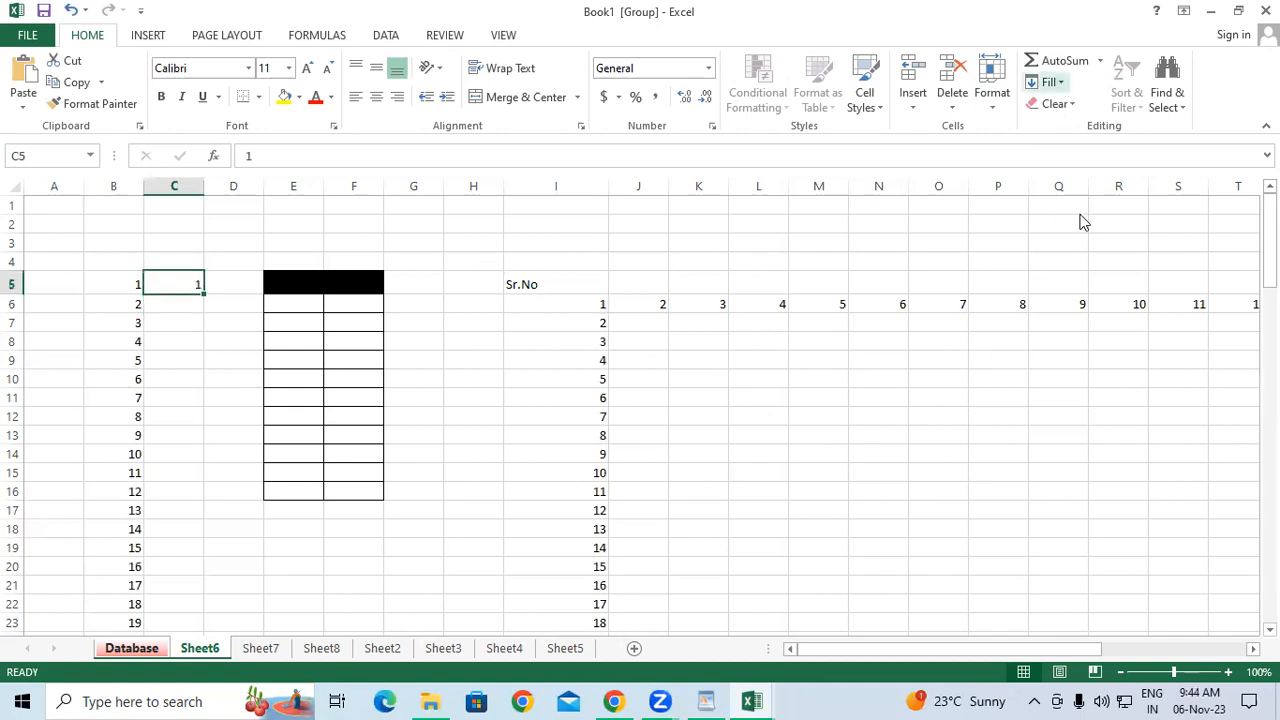
key(Return)
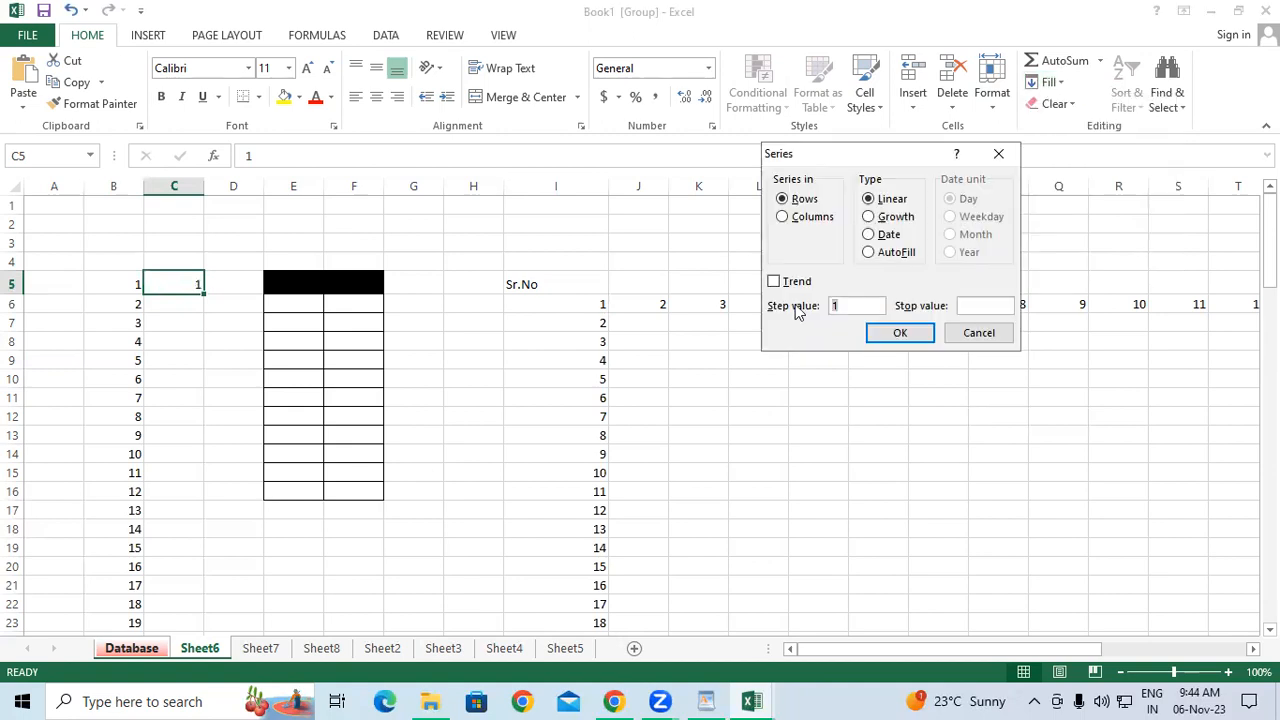
text(2)
click(991, 305)
text(20)
click(900, 334)
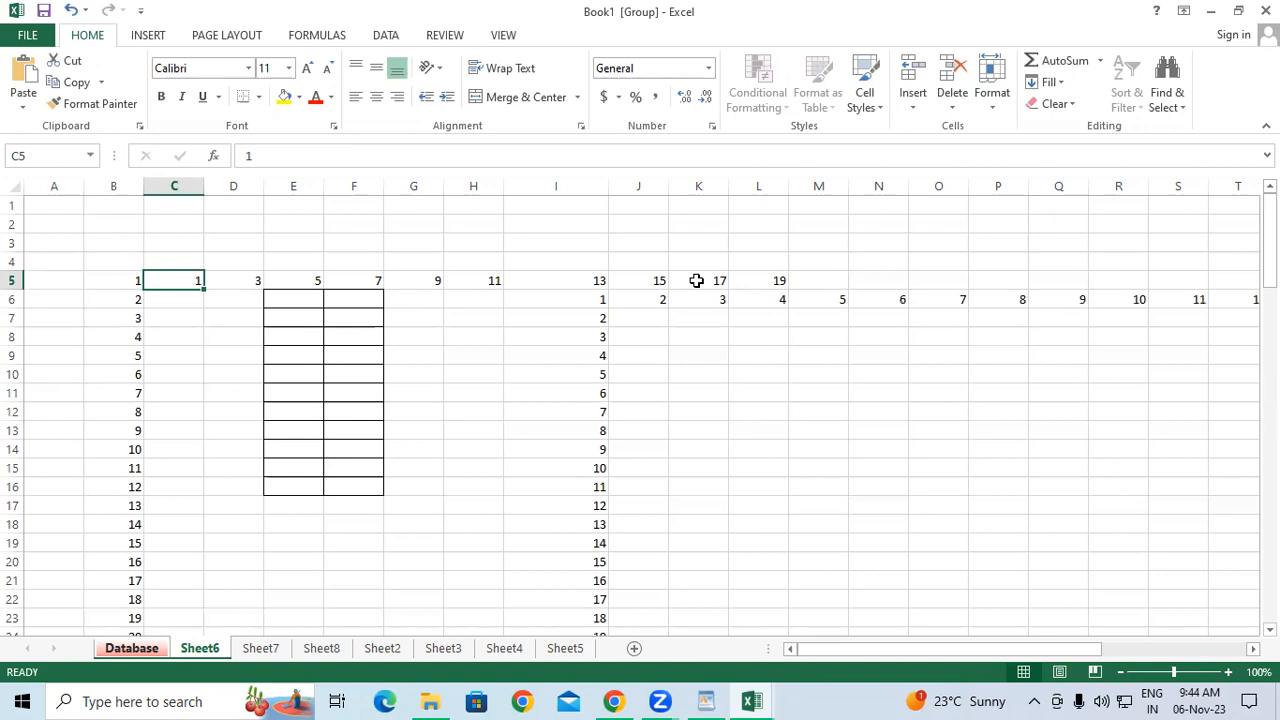
Reapply the row series from B5, then select C5:C19 for the next series.
click(111, 282)
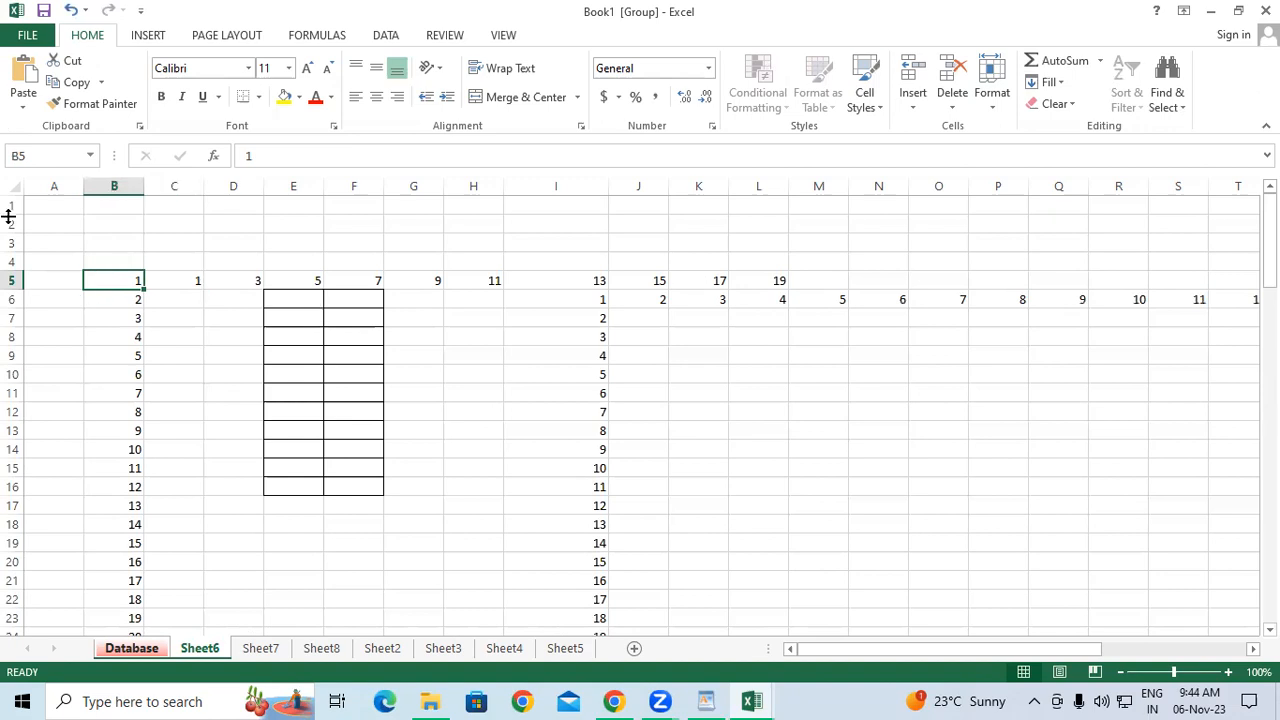
click(1051, 85)
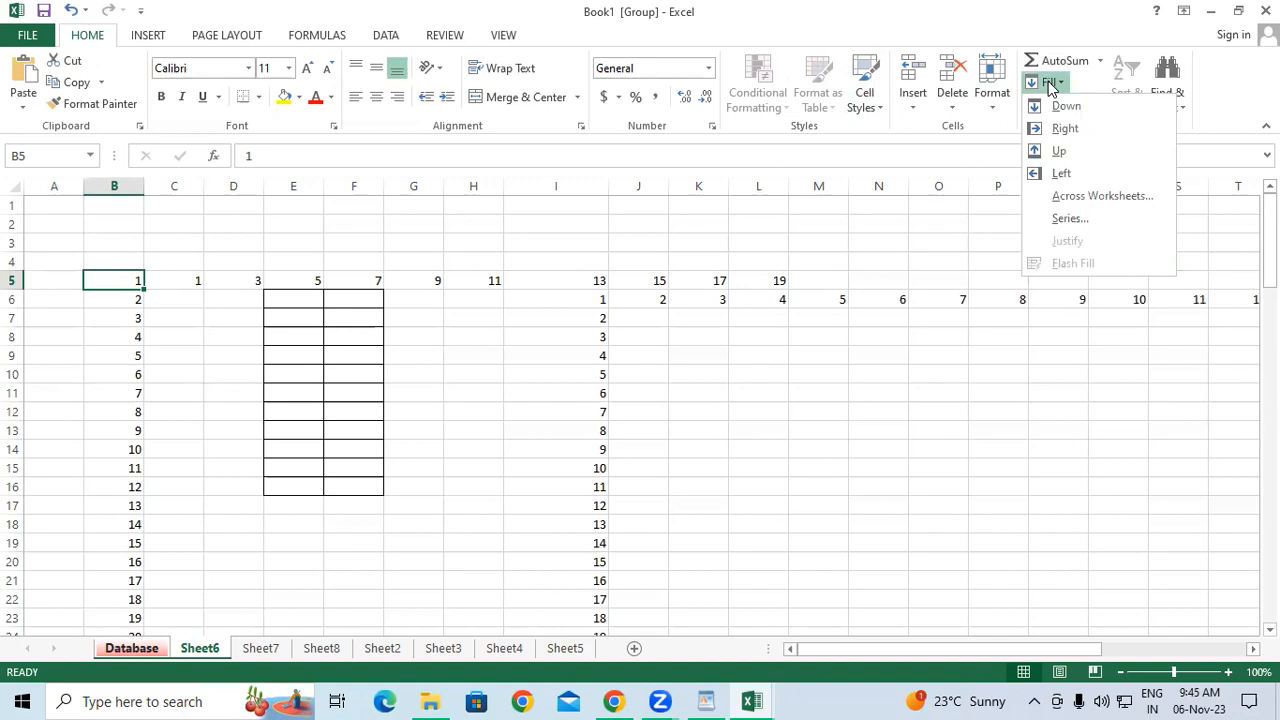
click(1068, 218)
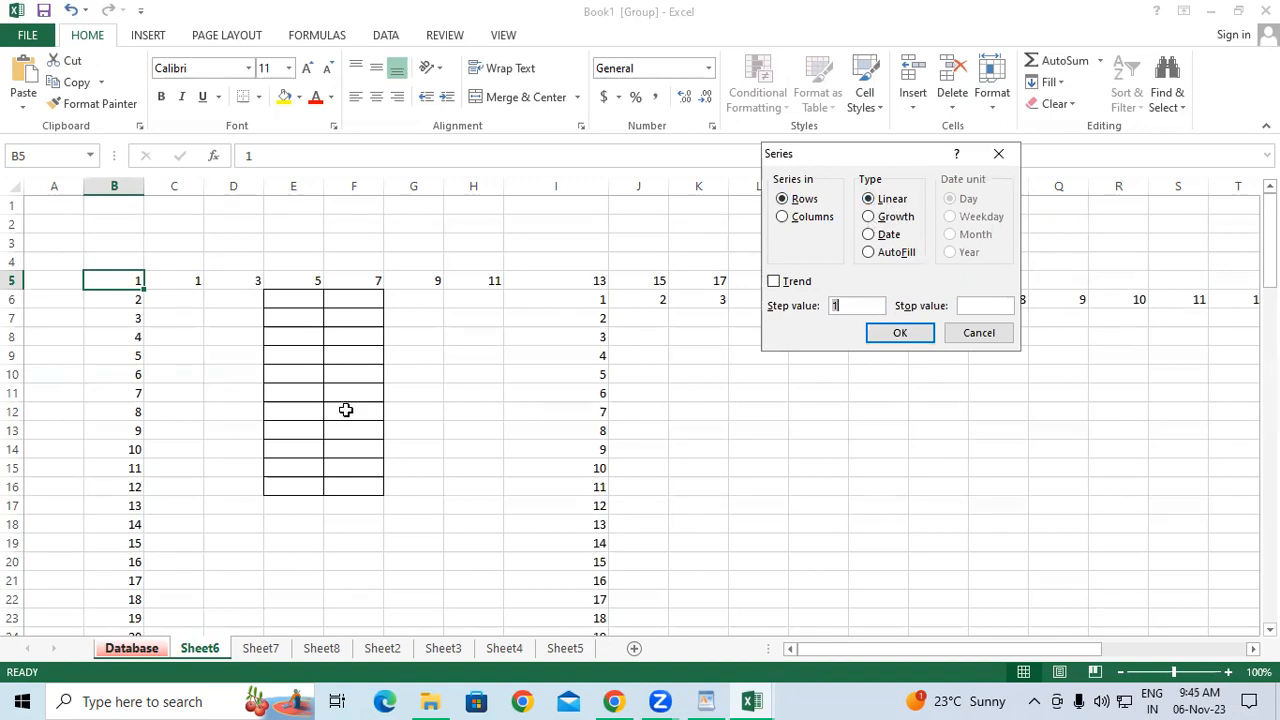
key(Return)
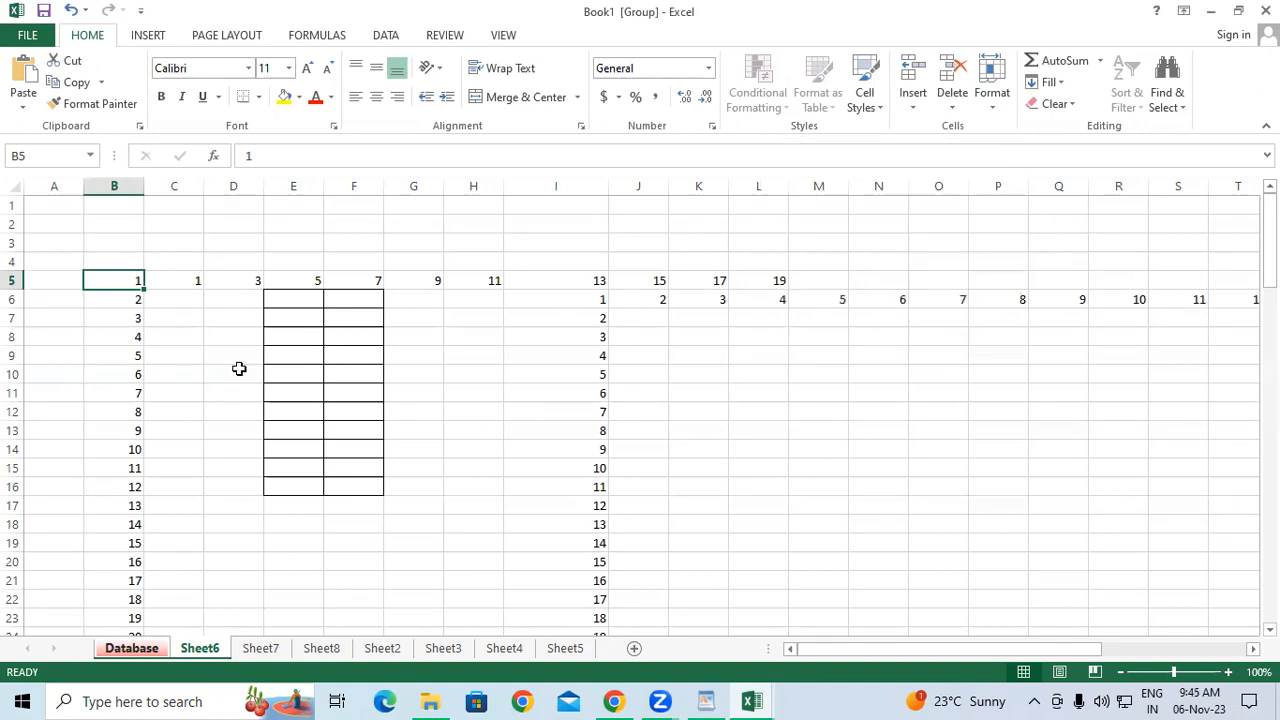
click(191, 277)
mouse_move(191, 277)
mouse_down()
mouse_move(137, 486)
mouse_move(161, 541)
mouse_up()
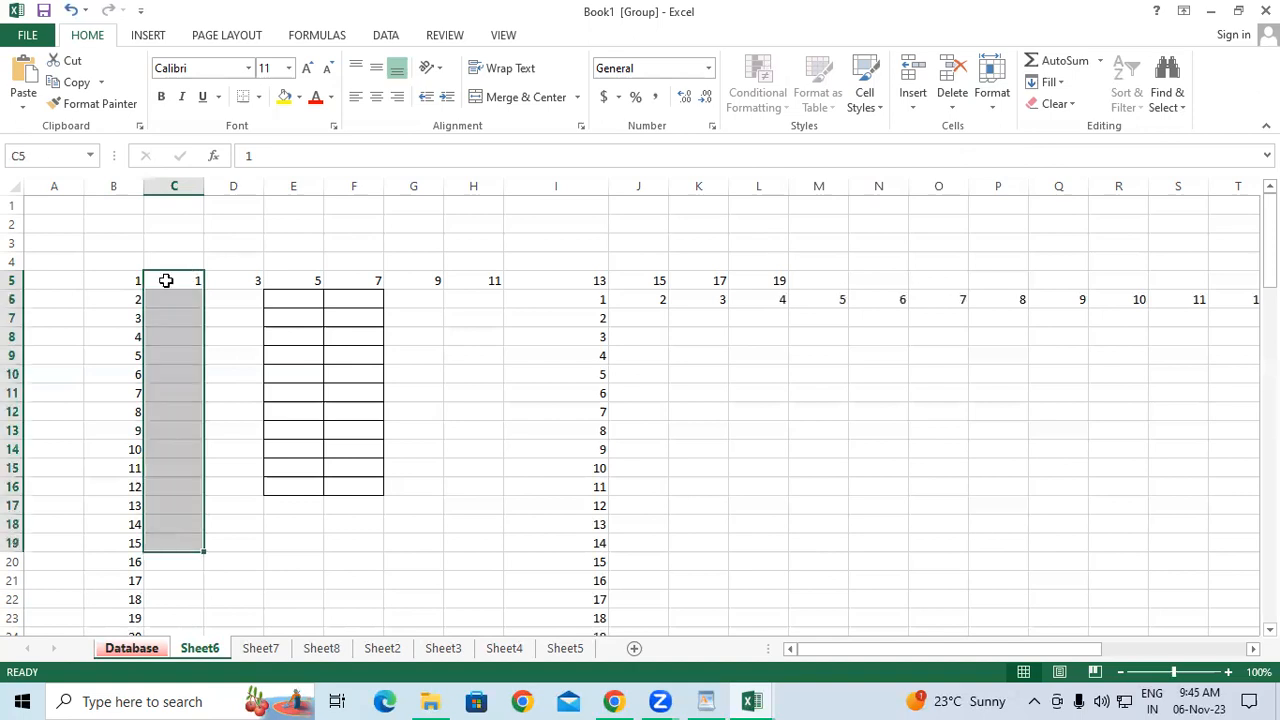
Fill C5:C19 with a Growth series of step value 2 down the column.
click(1047, 82)
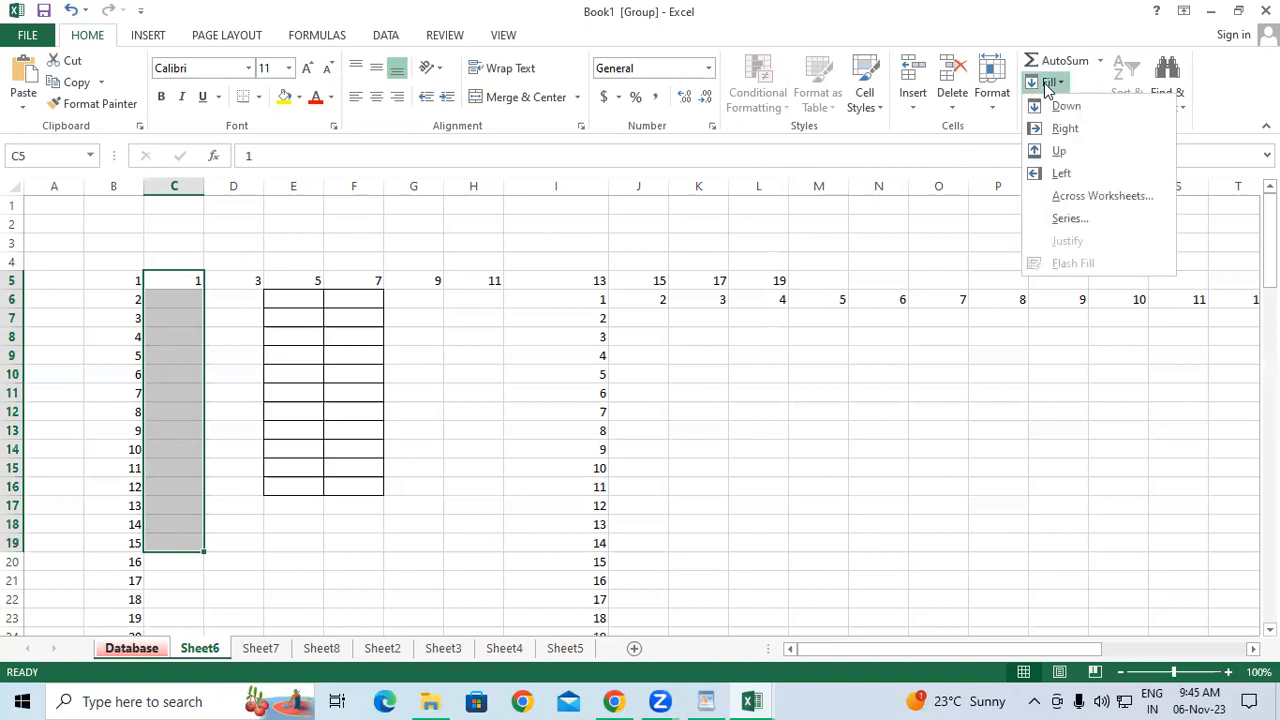
click(1060, 222)
click(870, 217)
click(843, 306)
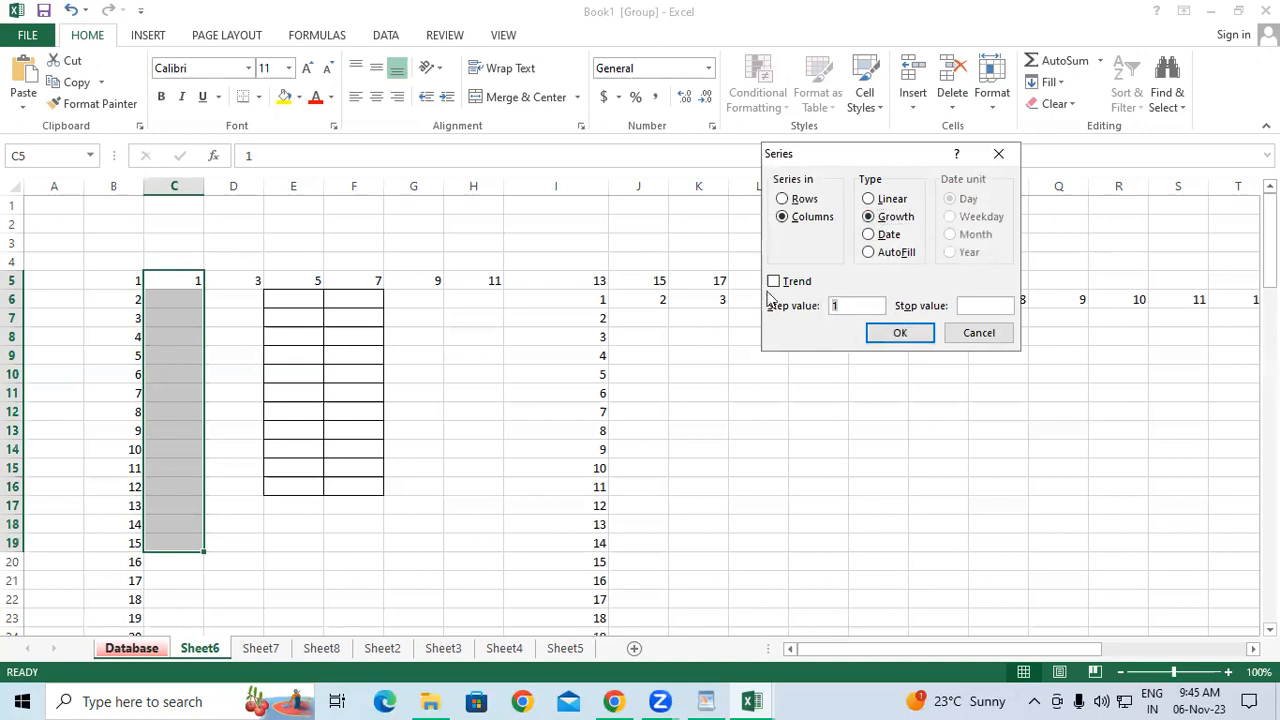
text(2)
click(901, 330)
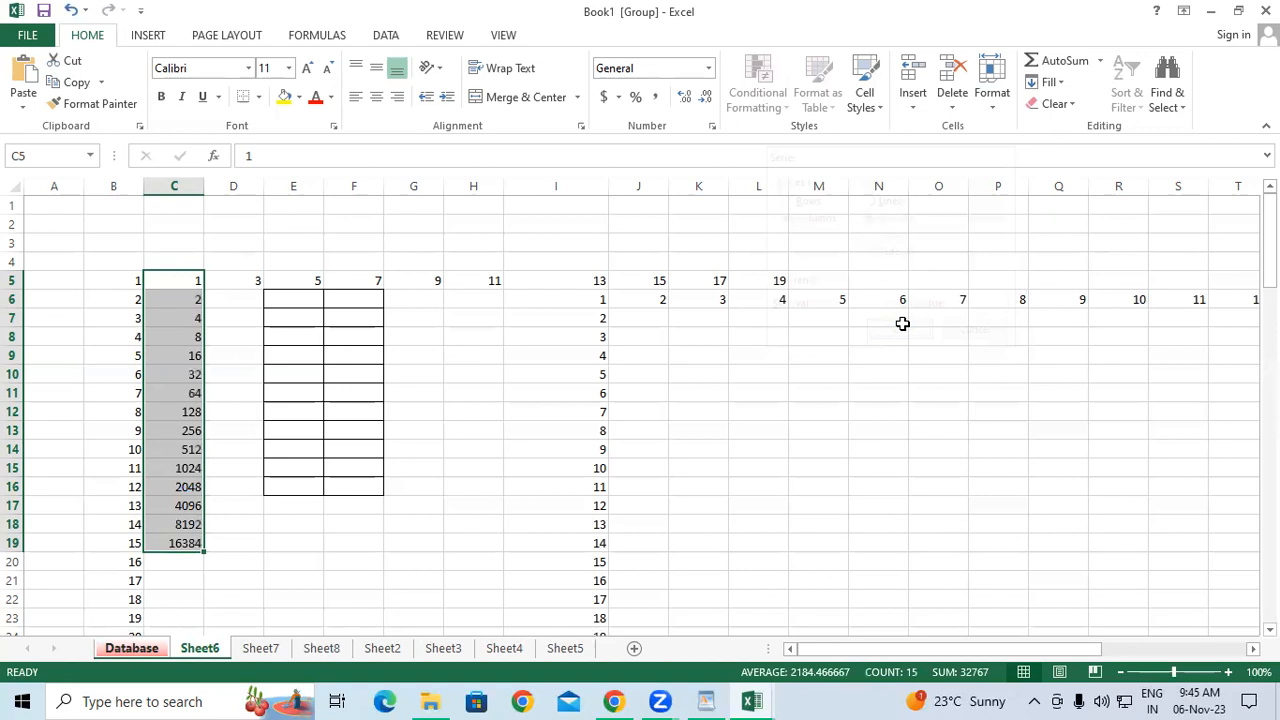
click(498, 390)
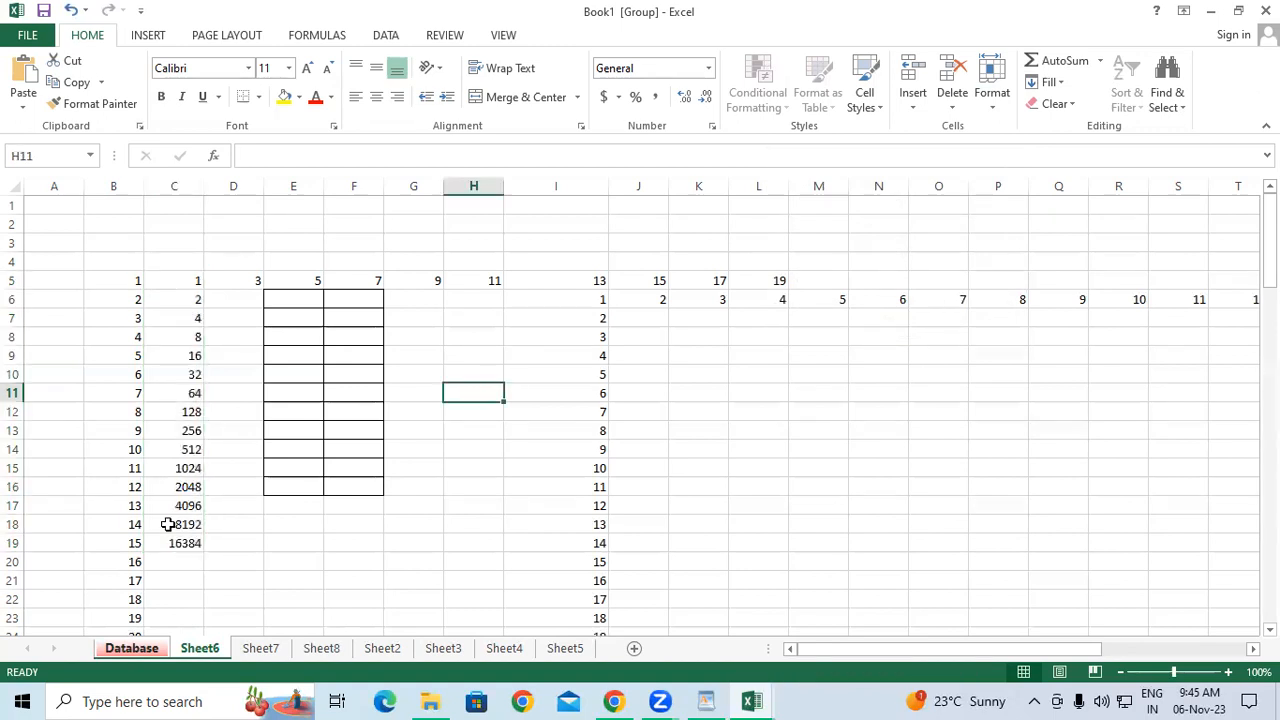
Make the growth values in C5:C18 bold at font size 16.
drag(174, 280, 168, 524)
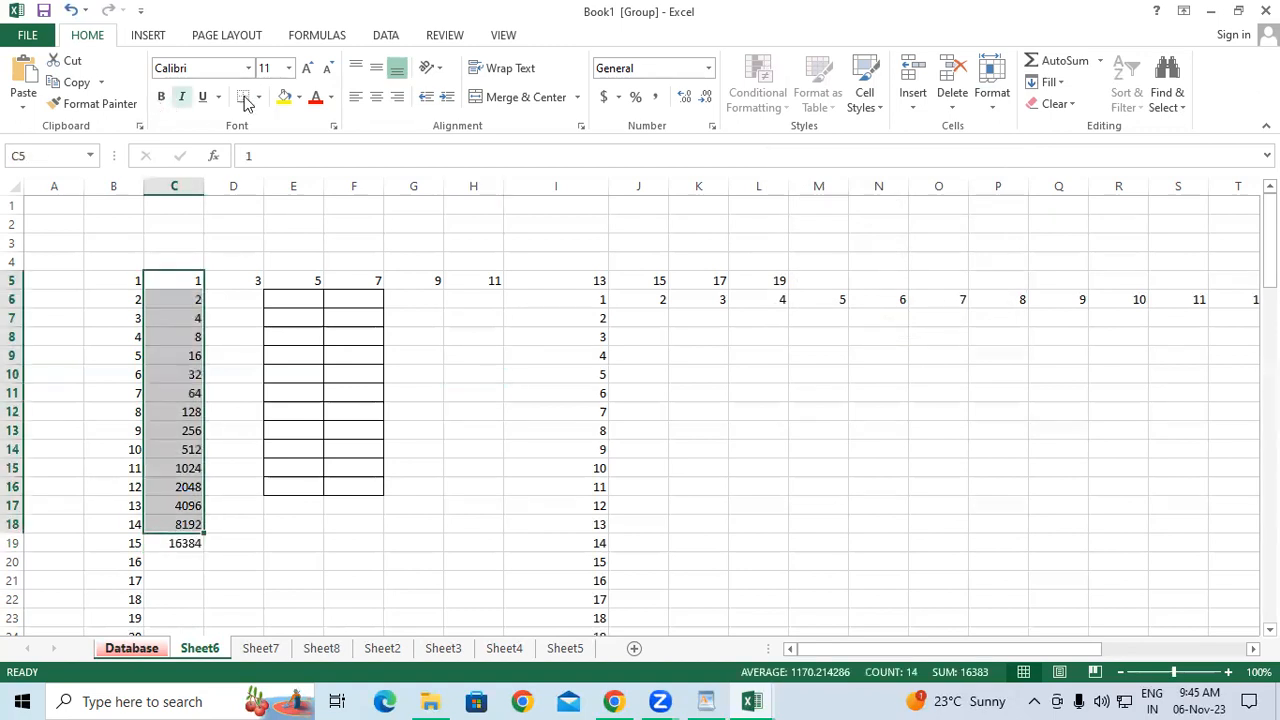
click(161, 97)
click(307, 68)
click(307, 68)
click(307, 68)
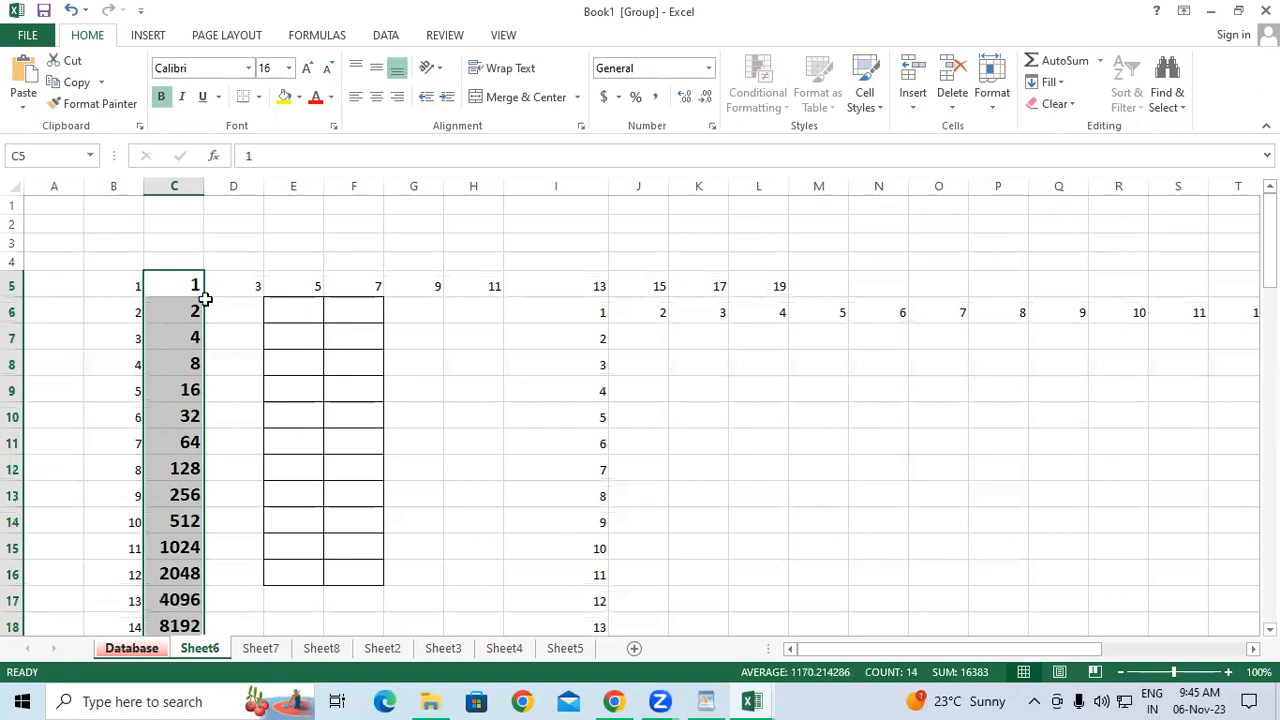
Review the doubling values in column C, reopening and cancelling the Series dialog.
click(177, 305)
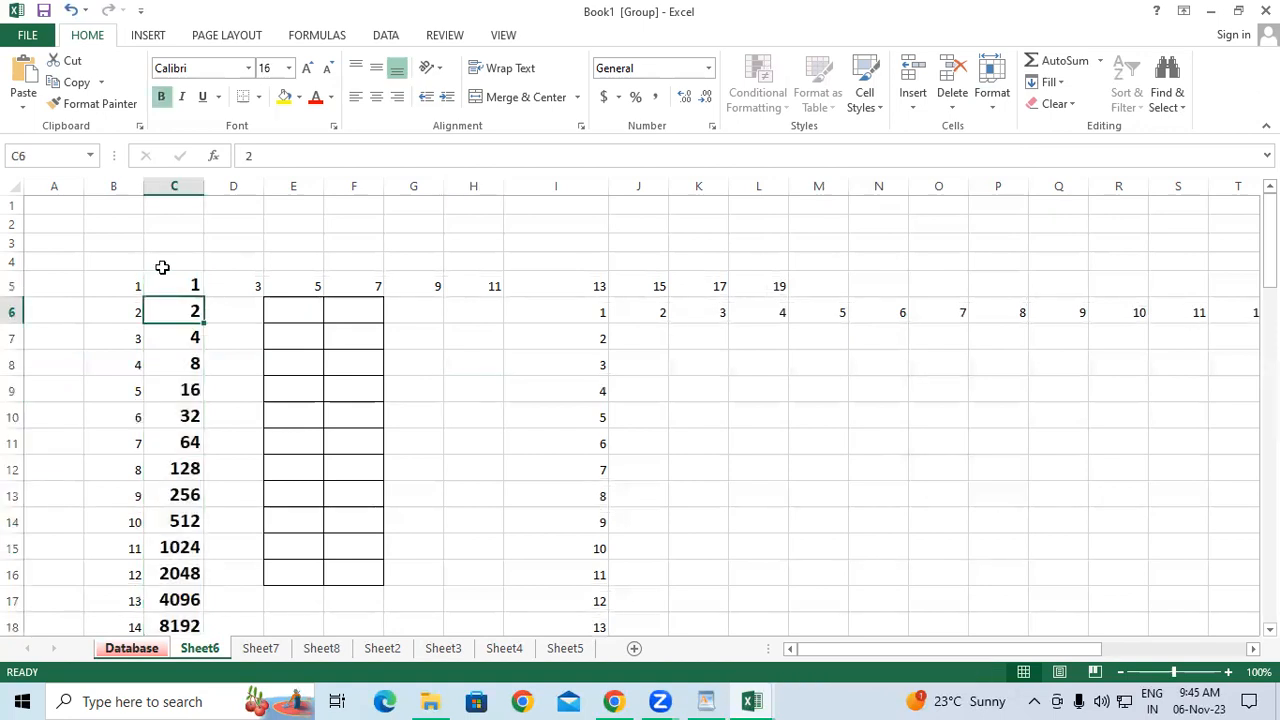
key(Down)
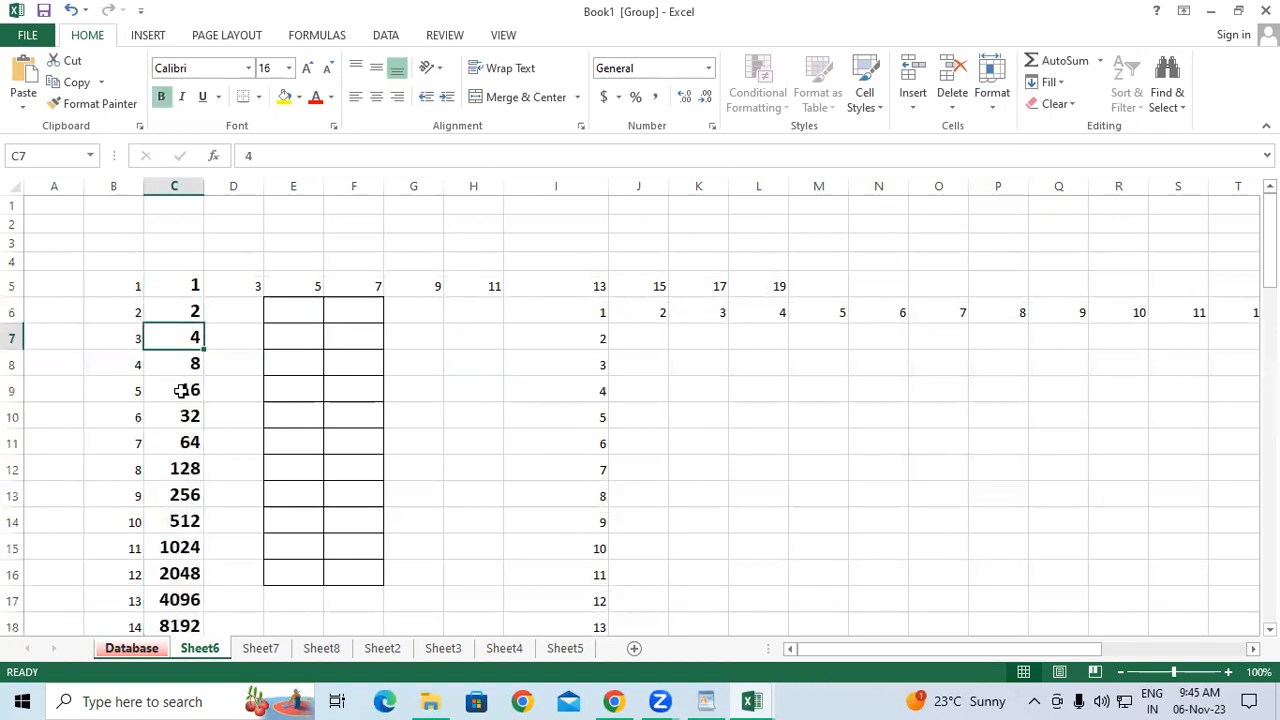
key(Down)
key(Down)
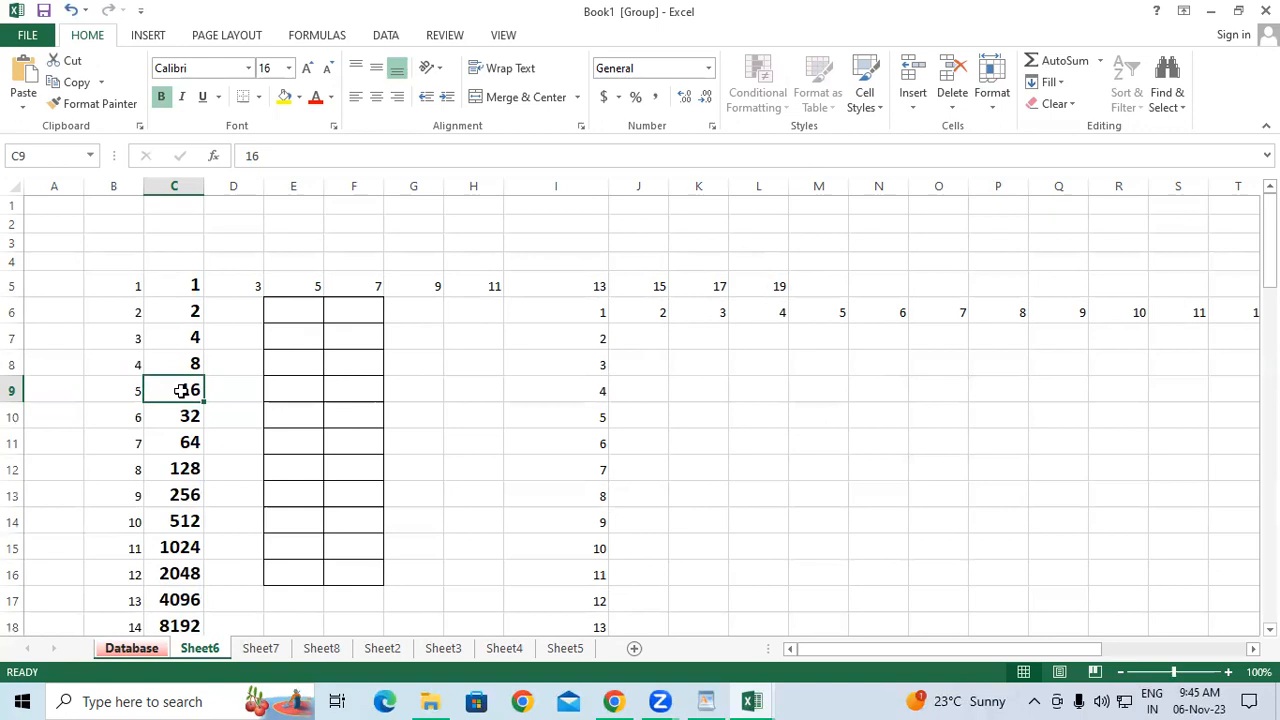
key(ctrl+Up)
click(192, 312)
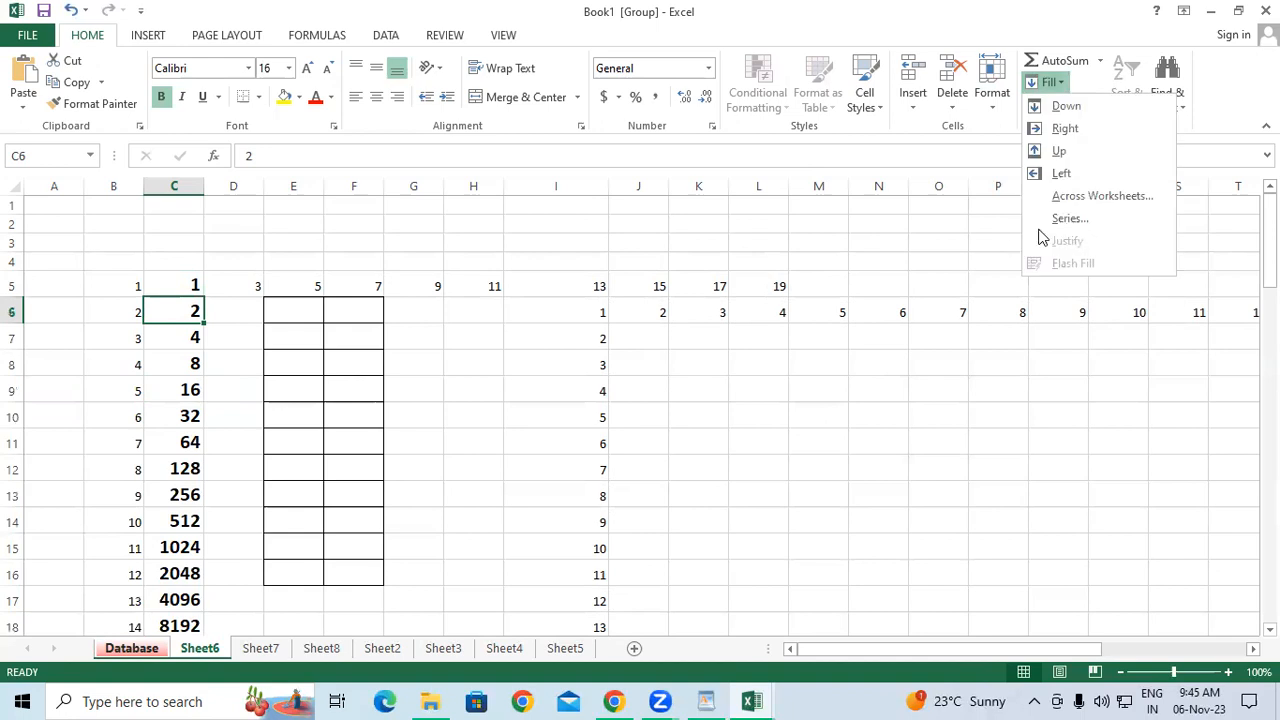
click(1078, 228)
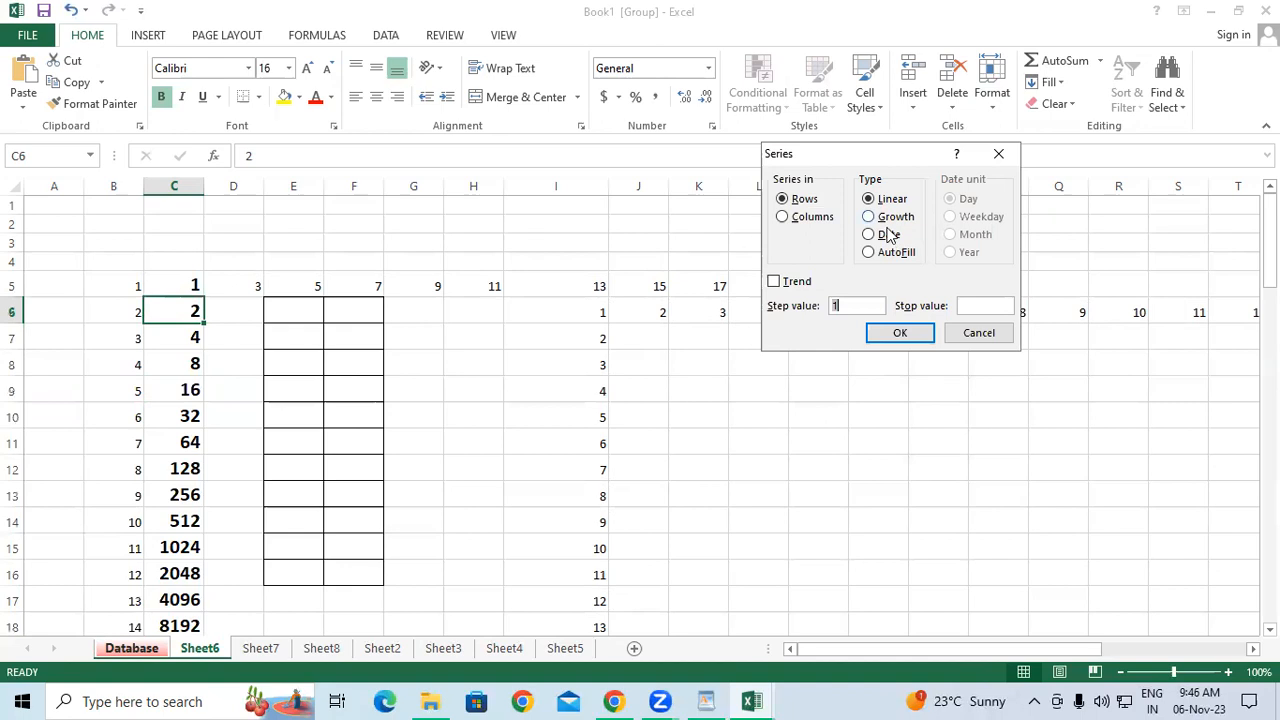
click(997, 157)
click(769, 457)
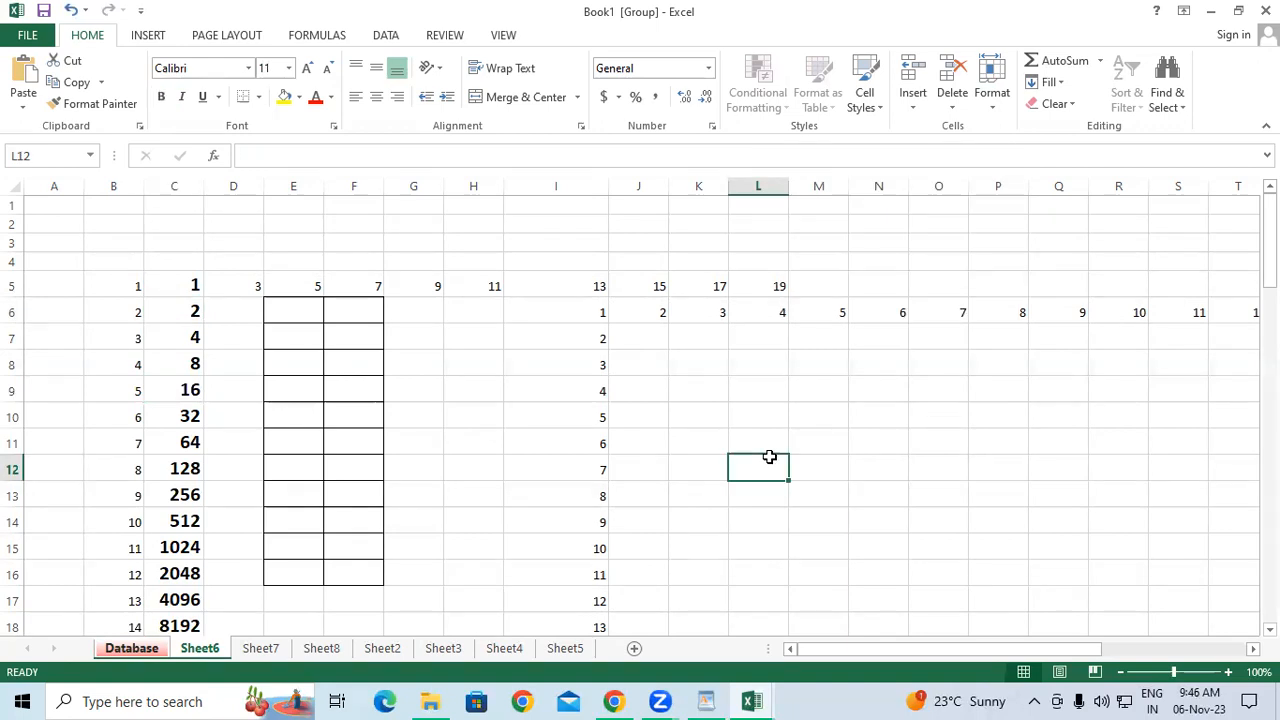
On Sheet7, widen column C and enter the start date 06-11-2023 in C4.
scroll(350, 330, down, 2)
click(260, 648)
click(234, 243)
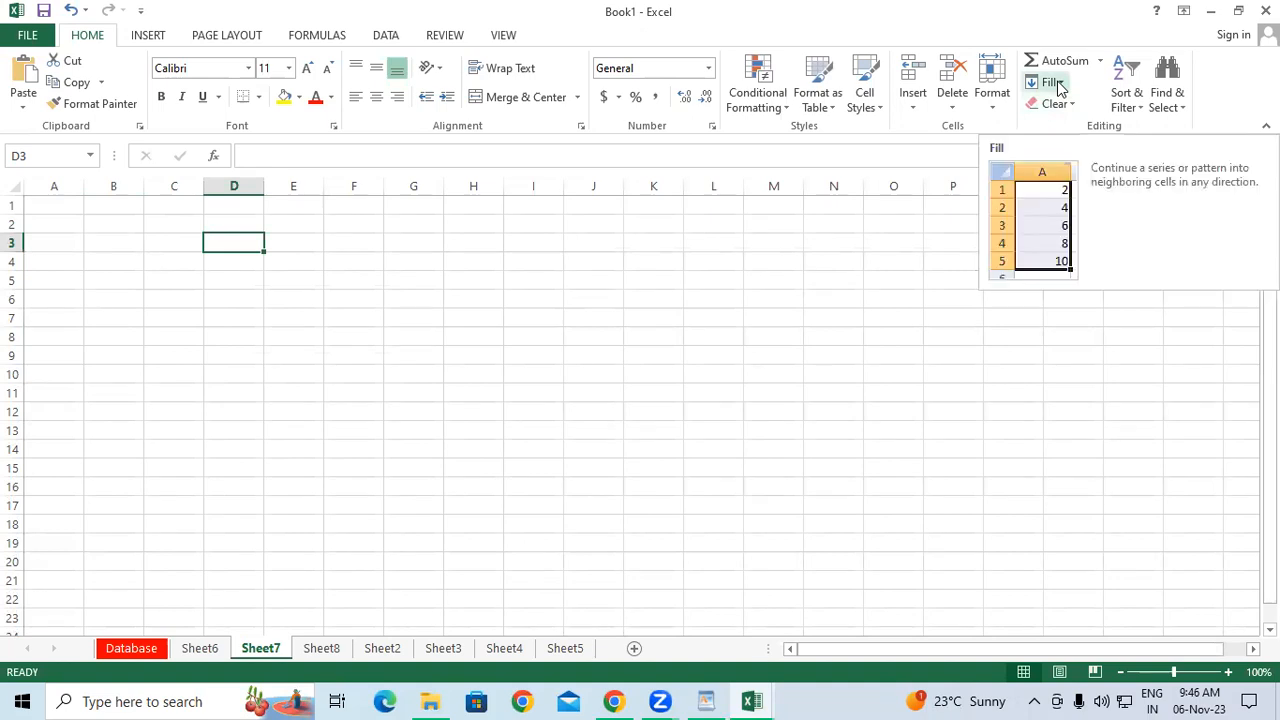
drag(546, 297, 474, 298)
drag(204, 187, 266, 188)
click(173, 265)
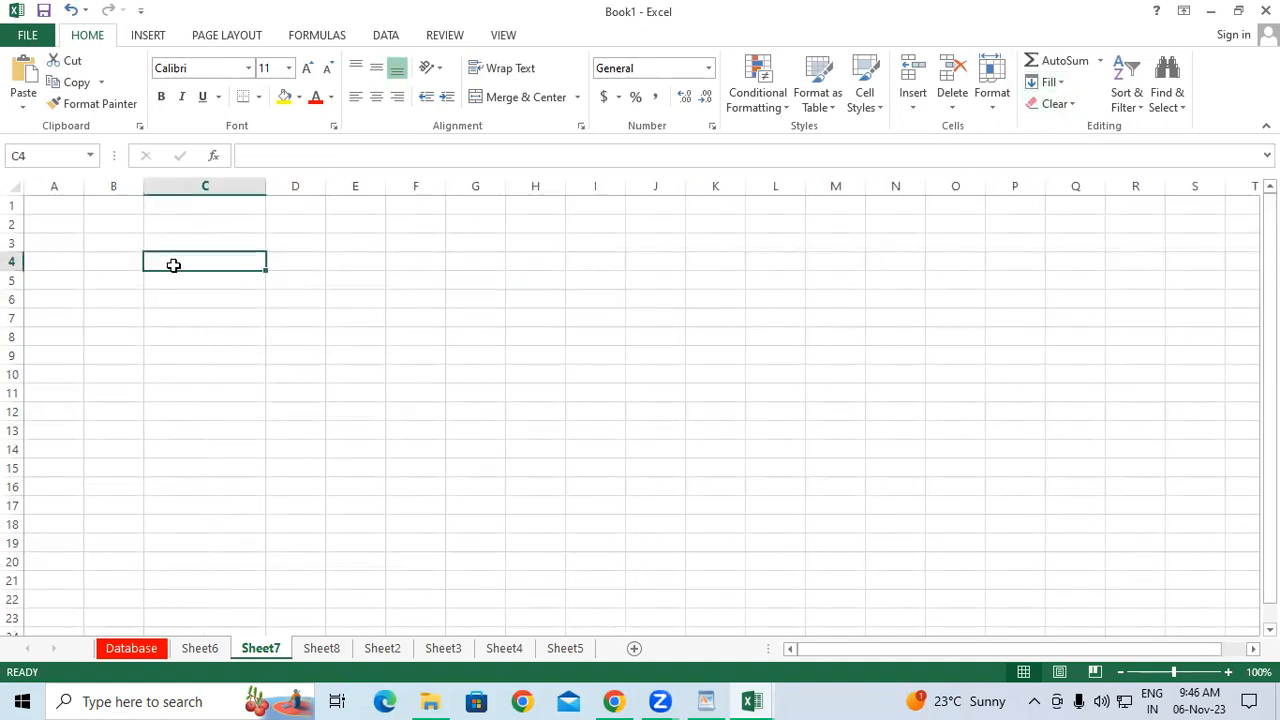
text(06-)
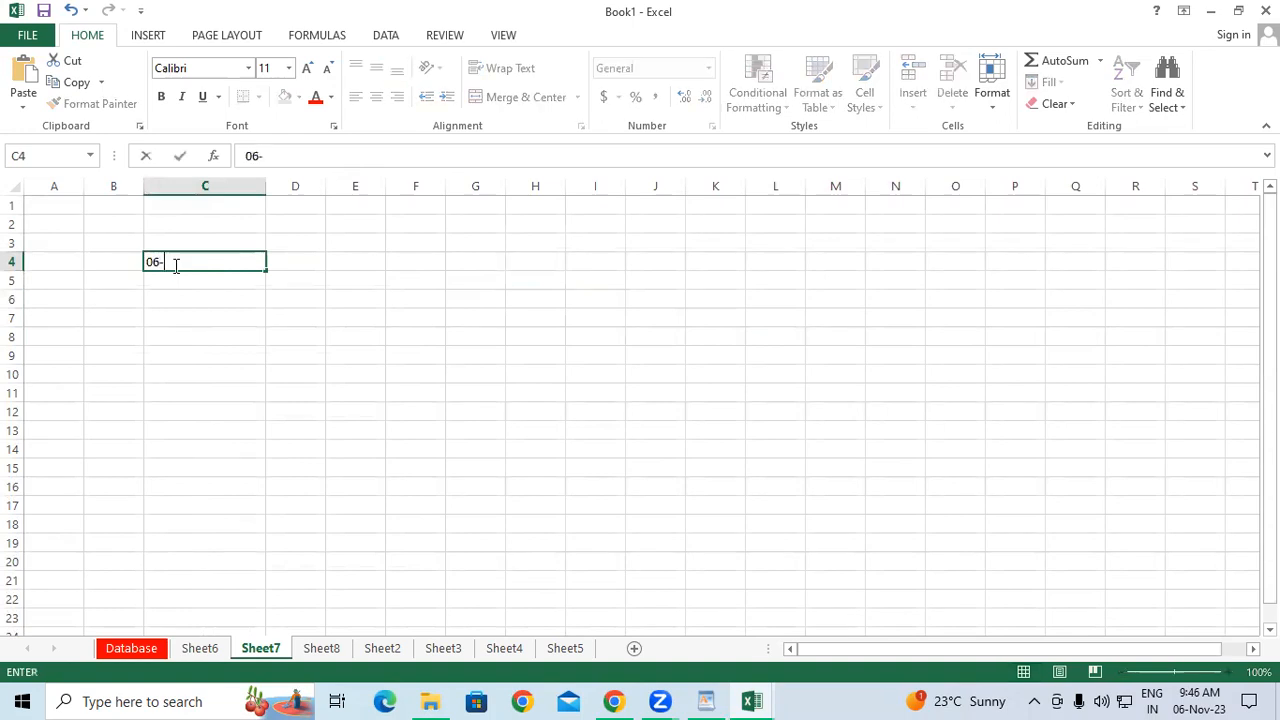
text(11-2023)
key(Return)
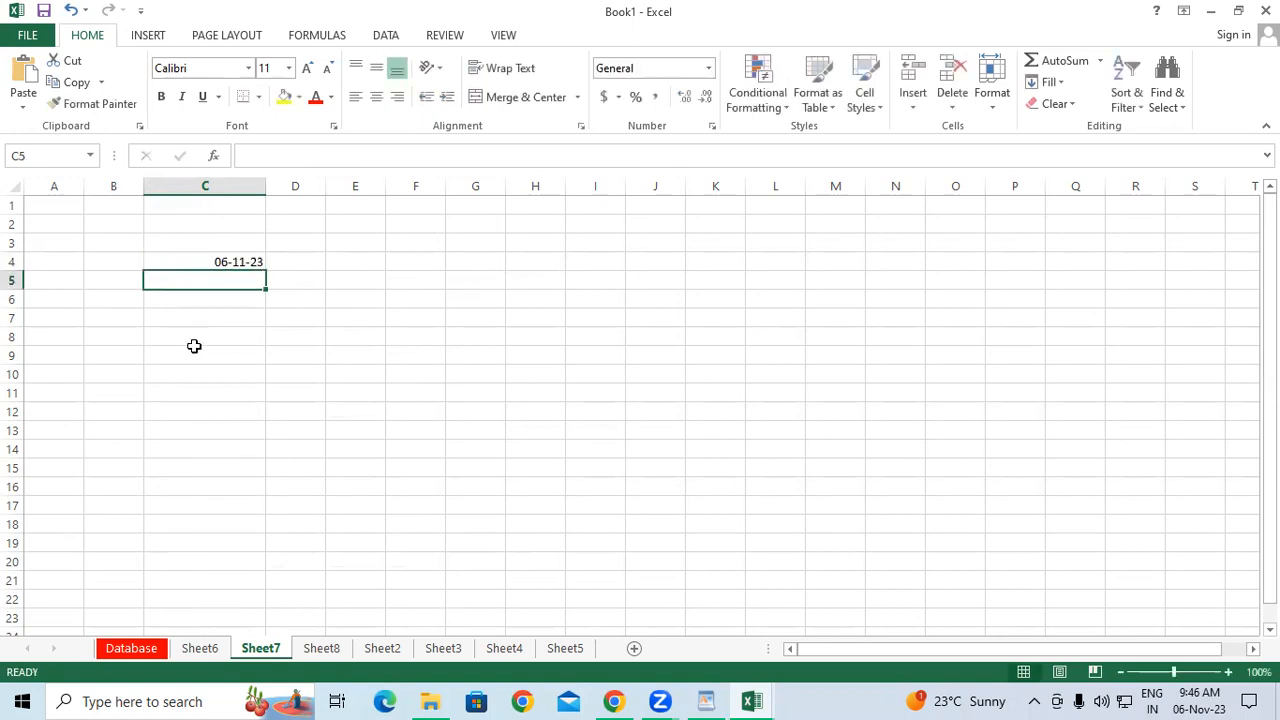
Fill C4:C21 down the column with a daily date series ending 23-11-23.
click(194, 350)
drag(203, 258, 206, 574)
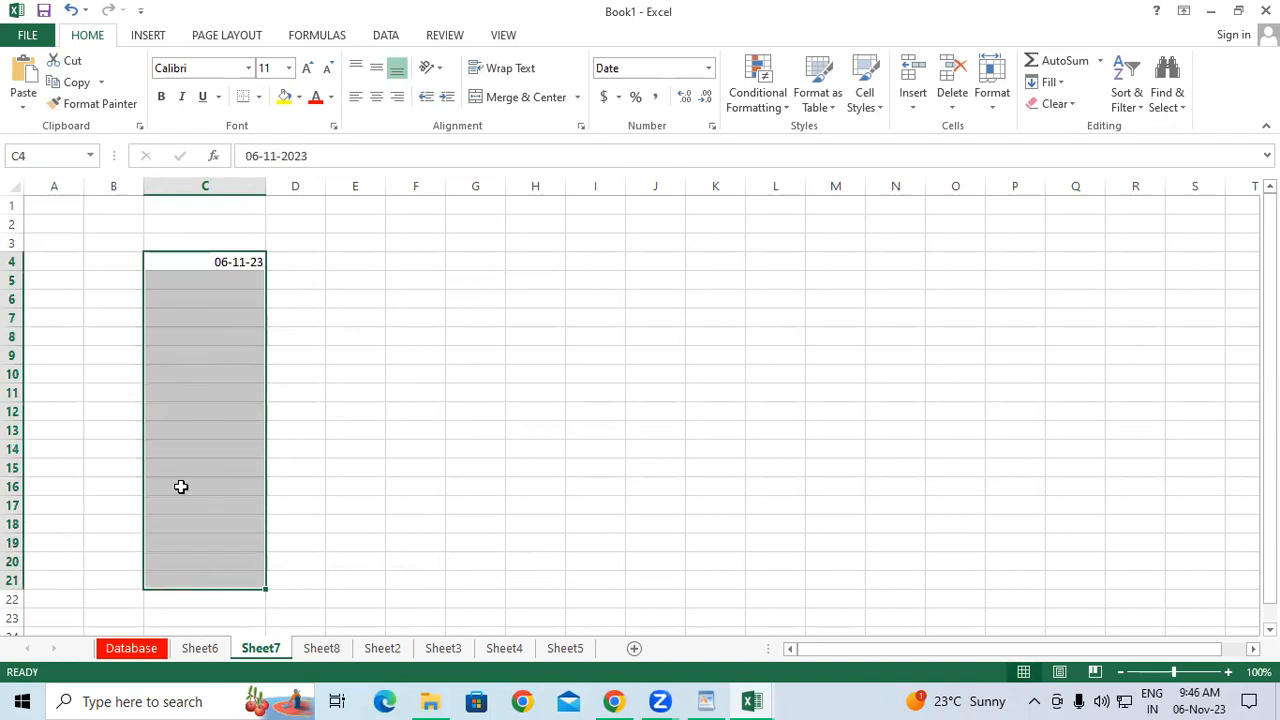
click(1050, 82)
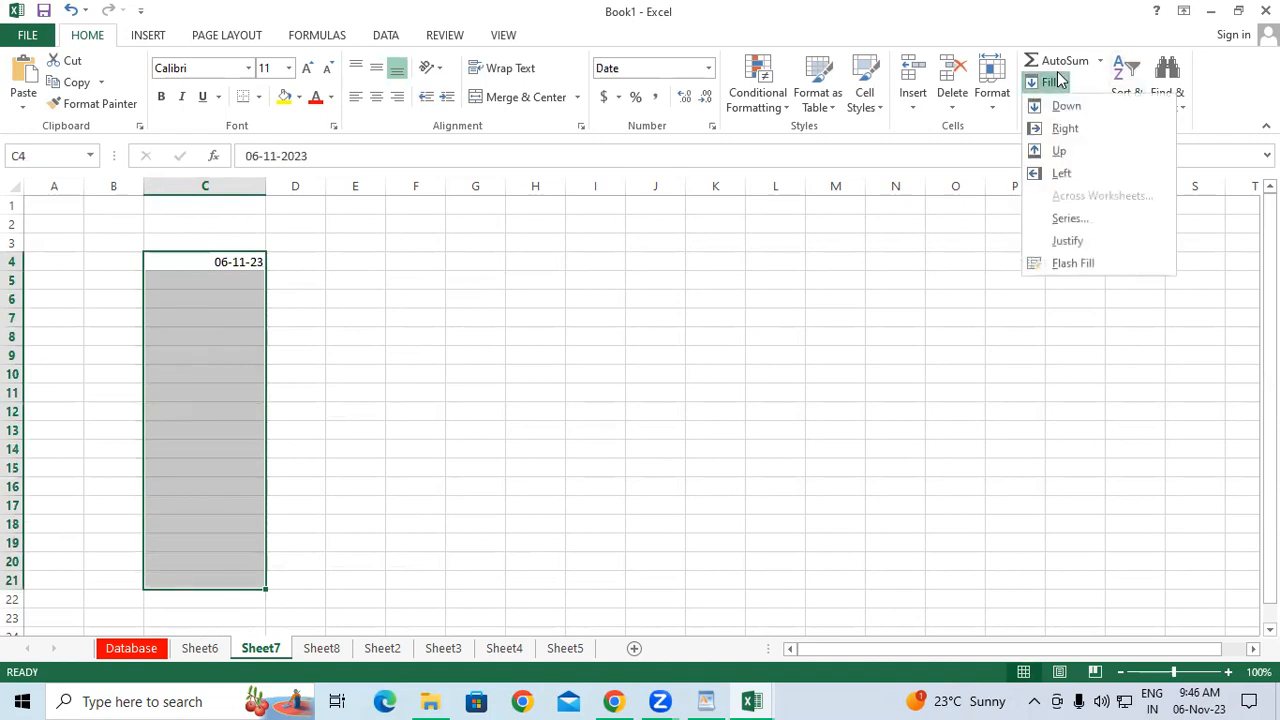
click(1087, 220)
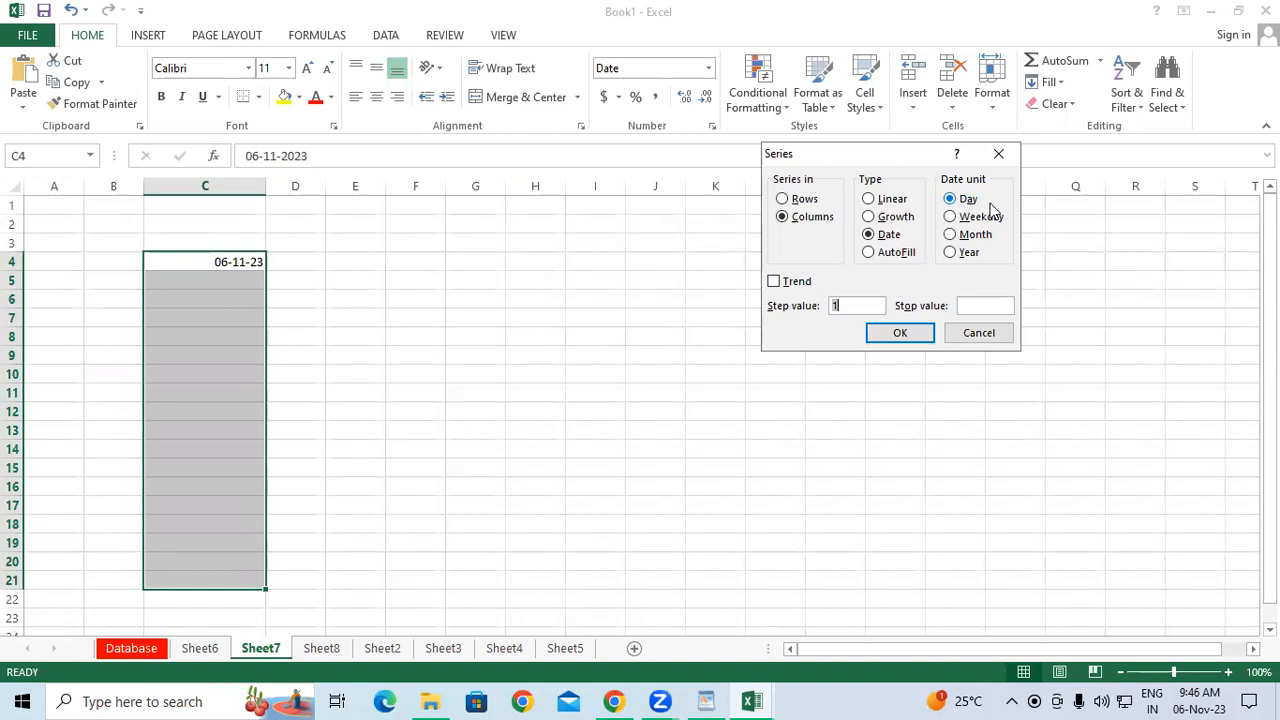
click(902, 333)
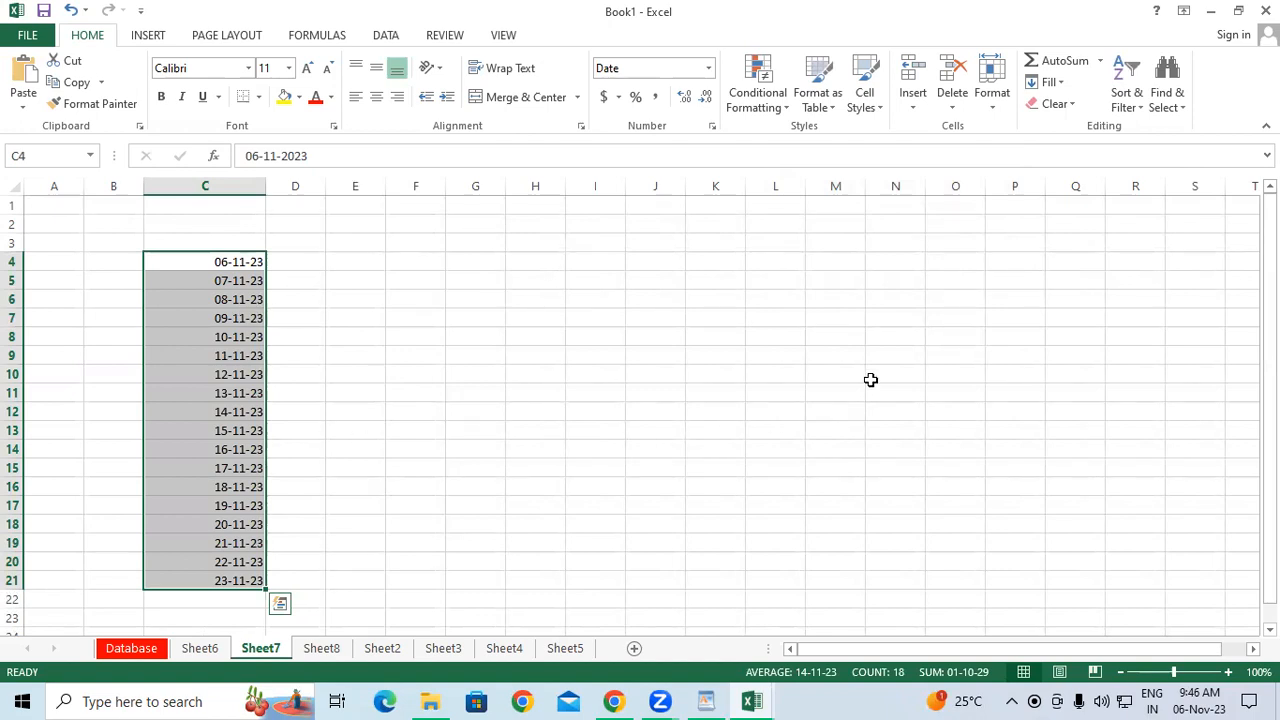
Clear the filled dates in C5:C21, keeping only the start date in C4.
click(511, 397)
drag(170, 282, 243, 579)
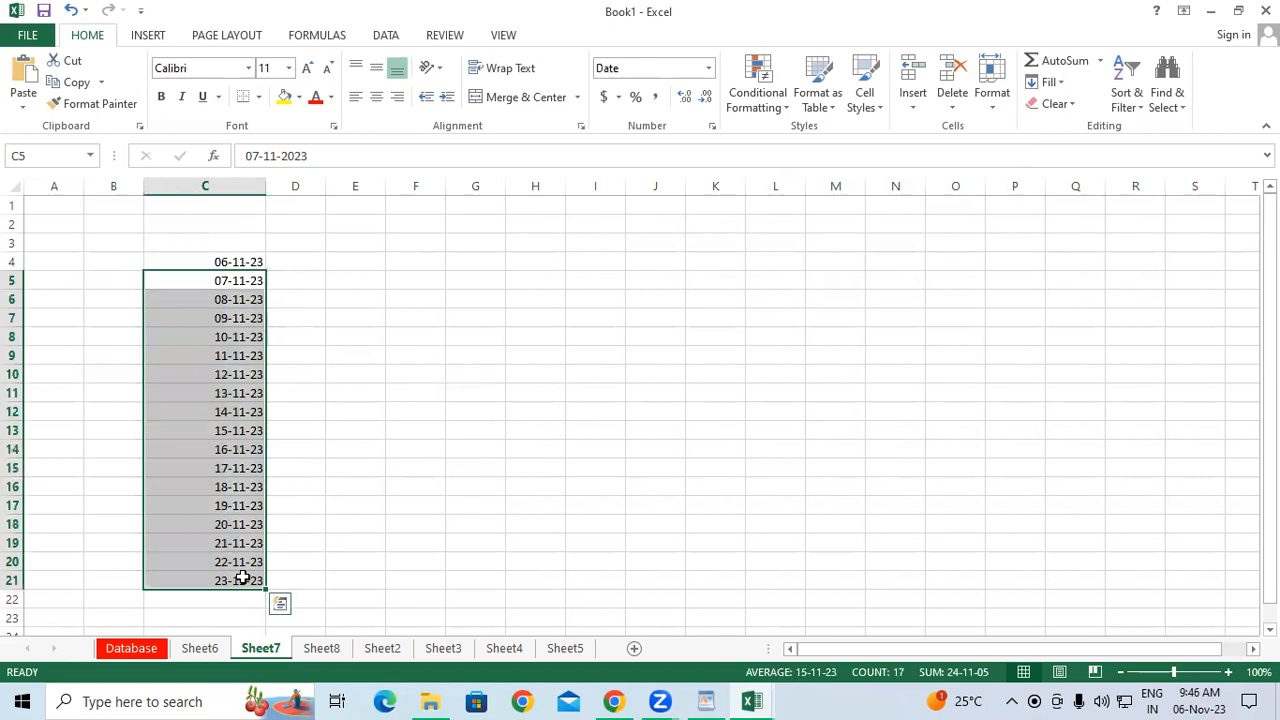
key(Delete)
Fill C4:C22 with a Weekday date series through 30-11-23, first checking November's weekends on the calendar.
drag(203, 254, 246, 603)
click(1048, 82)
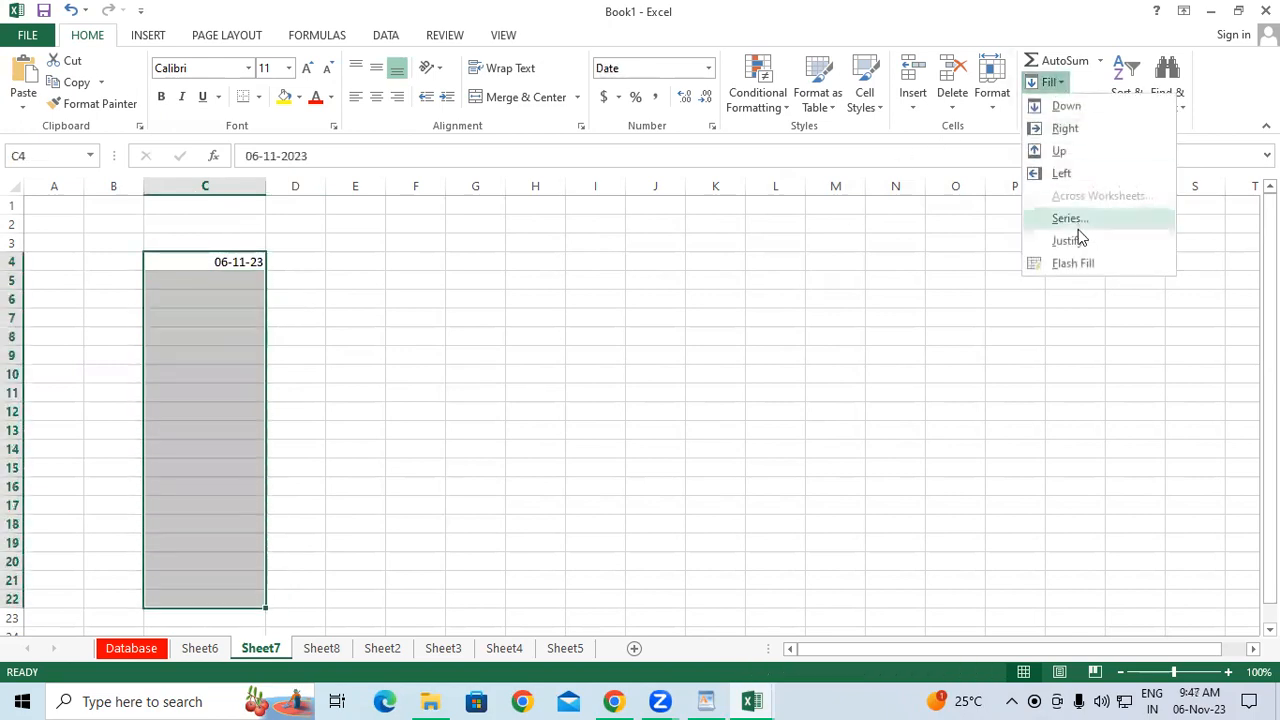
click(1076, 227)
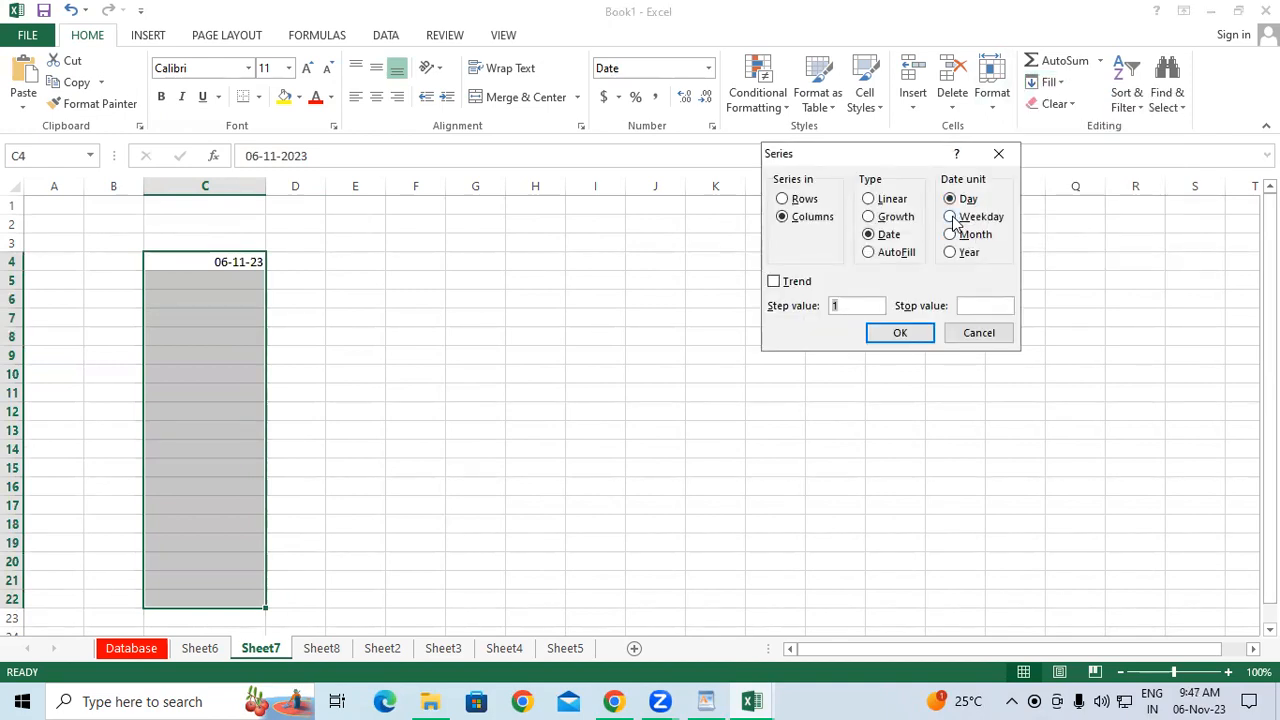
click(952, 217)
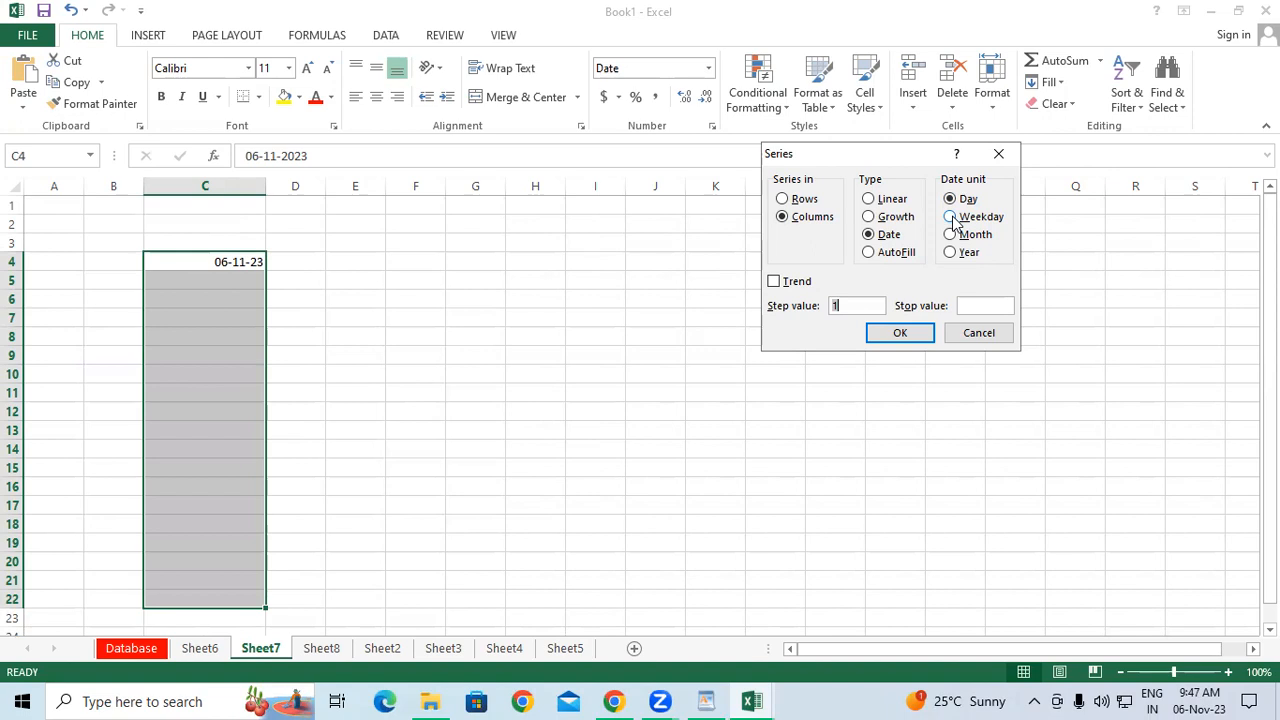
click(1183, 698)
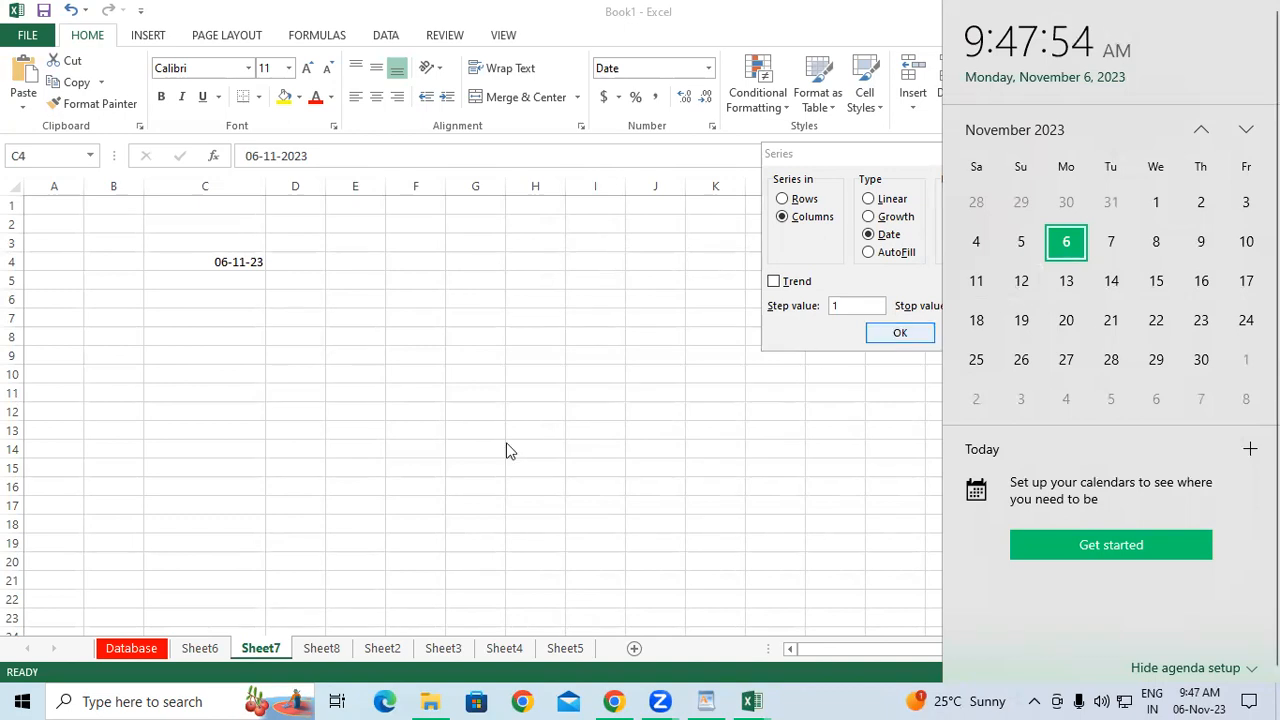
click(524, 298)
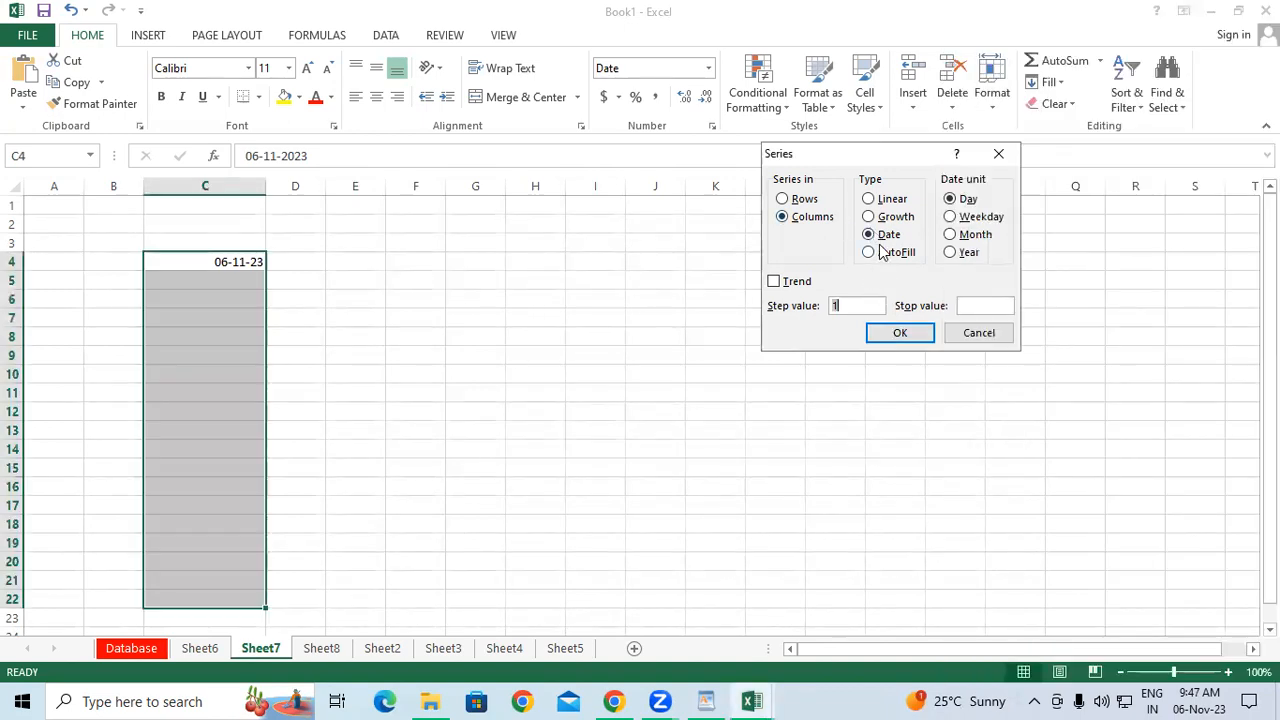
click(950, 216)
click(900, 333)
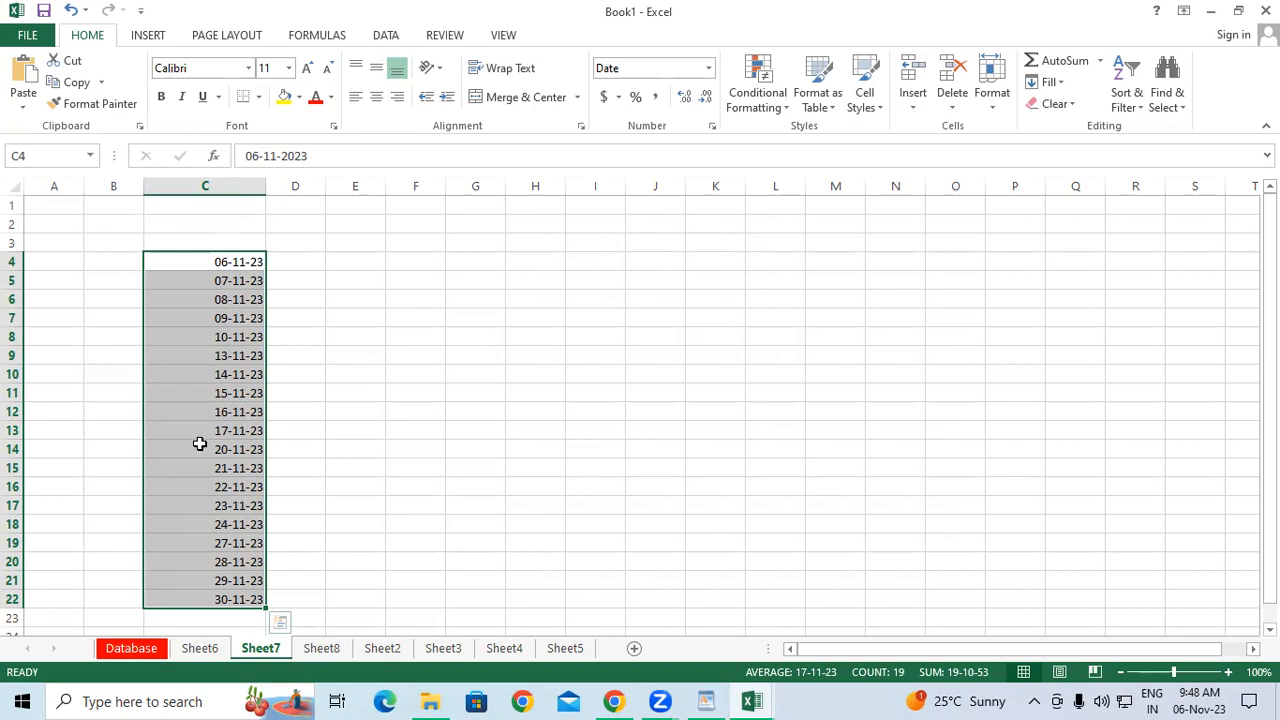
Cancel the Series dialog and delete the dates in C5:C22, keeping 06-11-23 in C4.
click(1039, 92)
click(1072, 220)
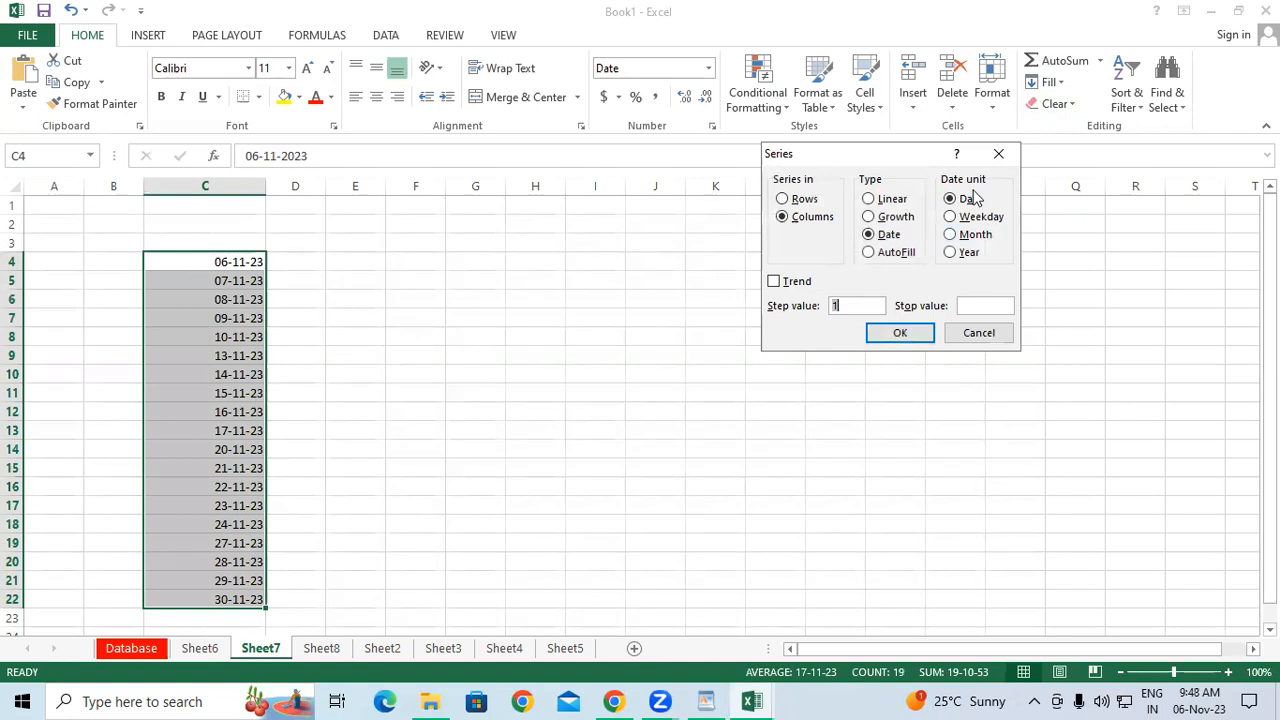
click(998, 153)
click(415, 449)
drag(224, 287, 195, 600)
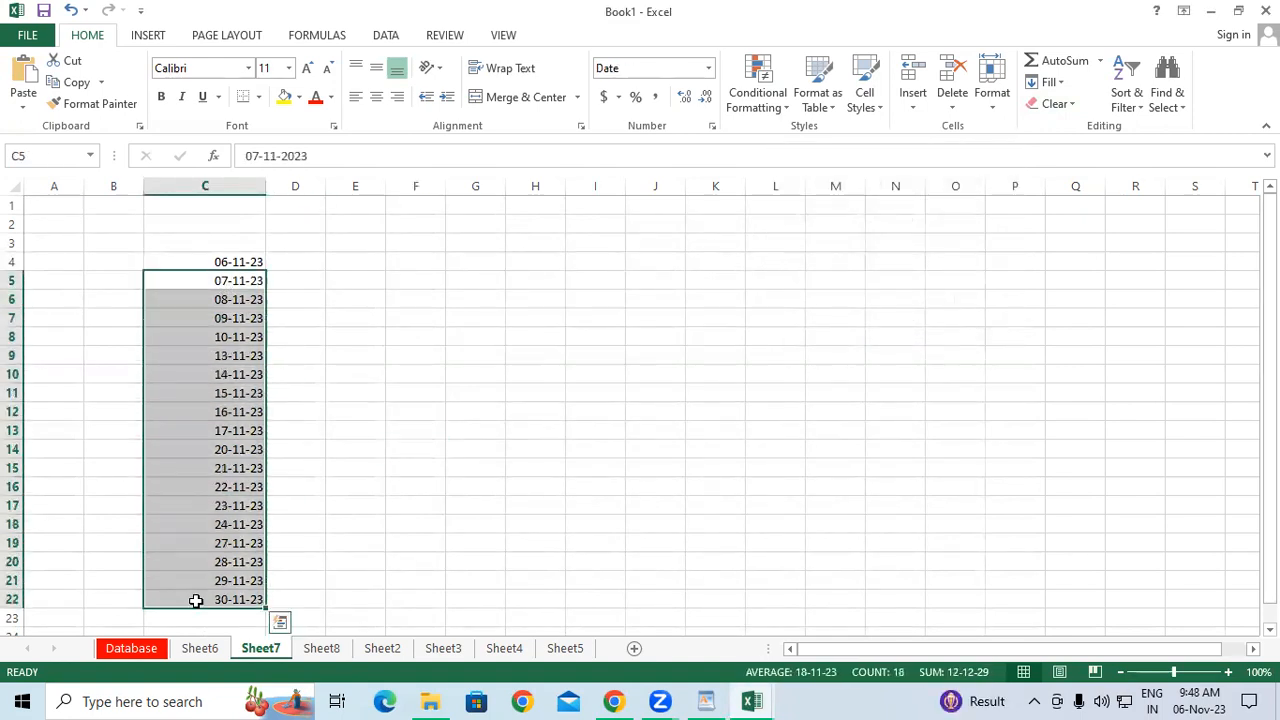
key(Delete)
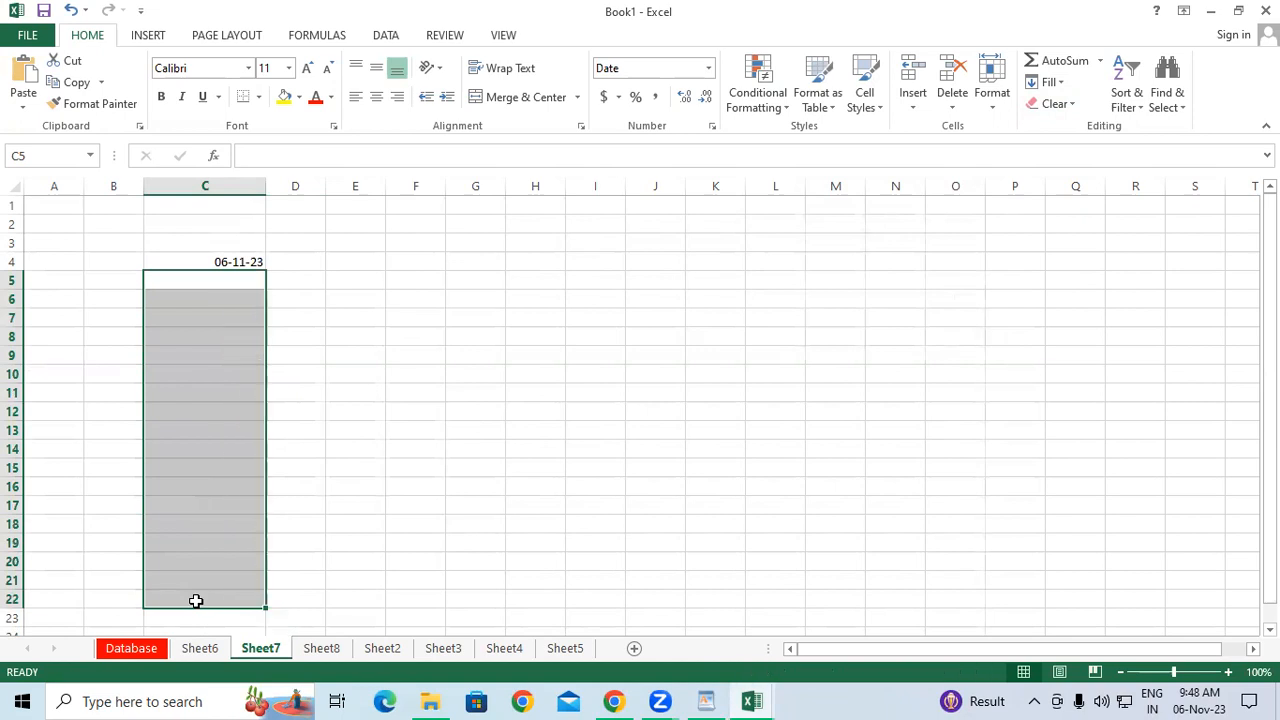
Fill C4:C19 with a Year-unit date series from 06-11-23 to 06-11-38.
drag(240, 263, 207, 545)
click(1050, 82)
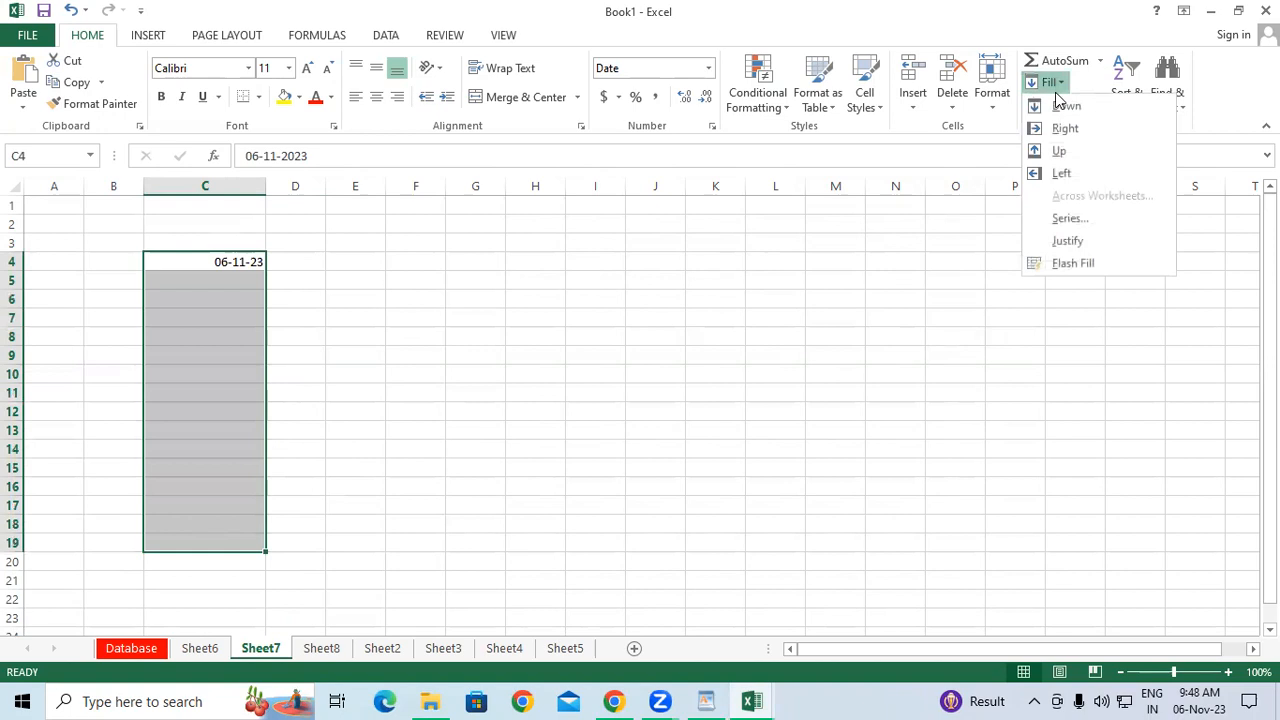
click(1071, 218)
click(951, 253)
click(915, 333)
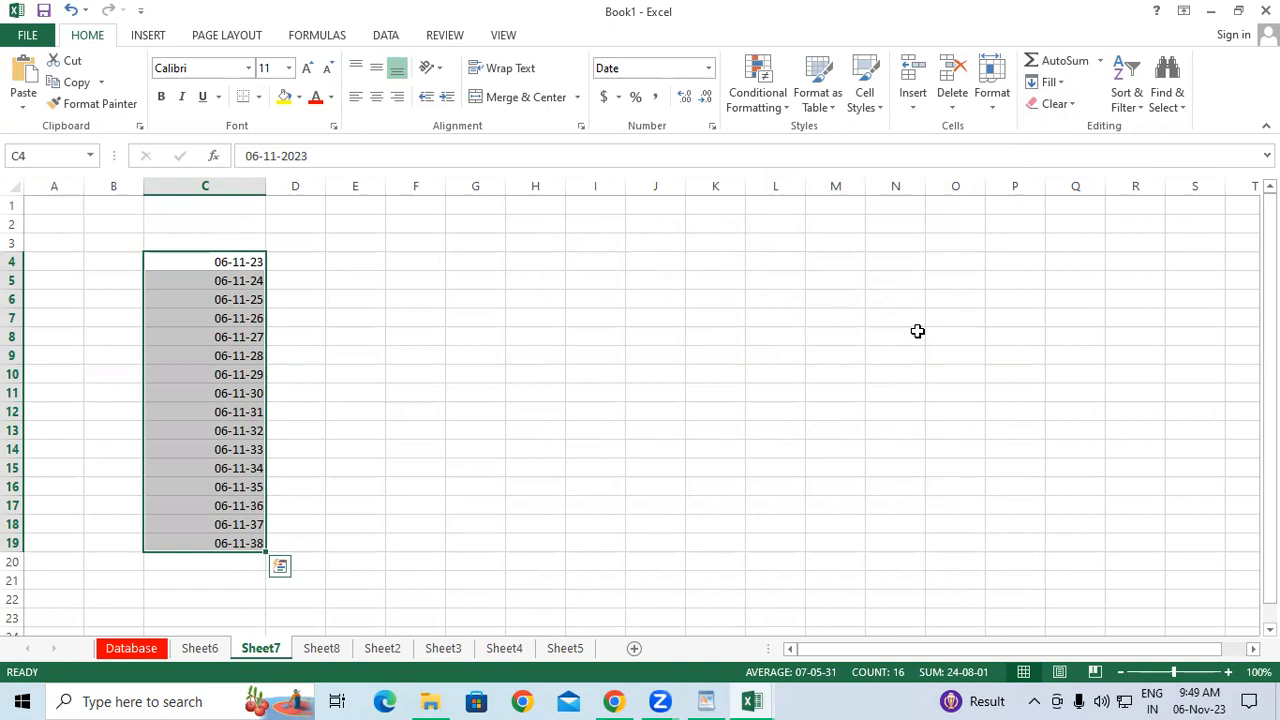
click(291, 278)
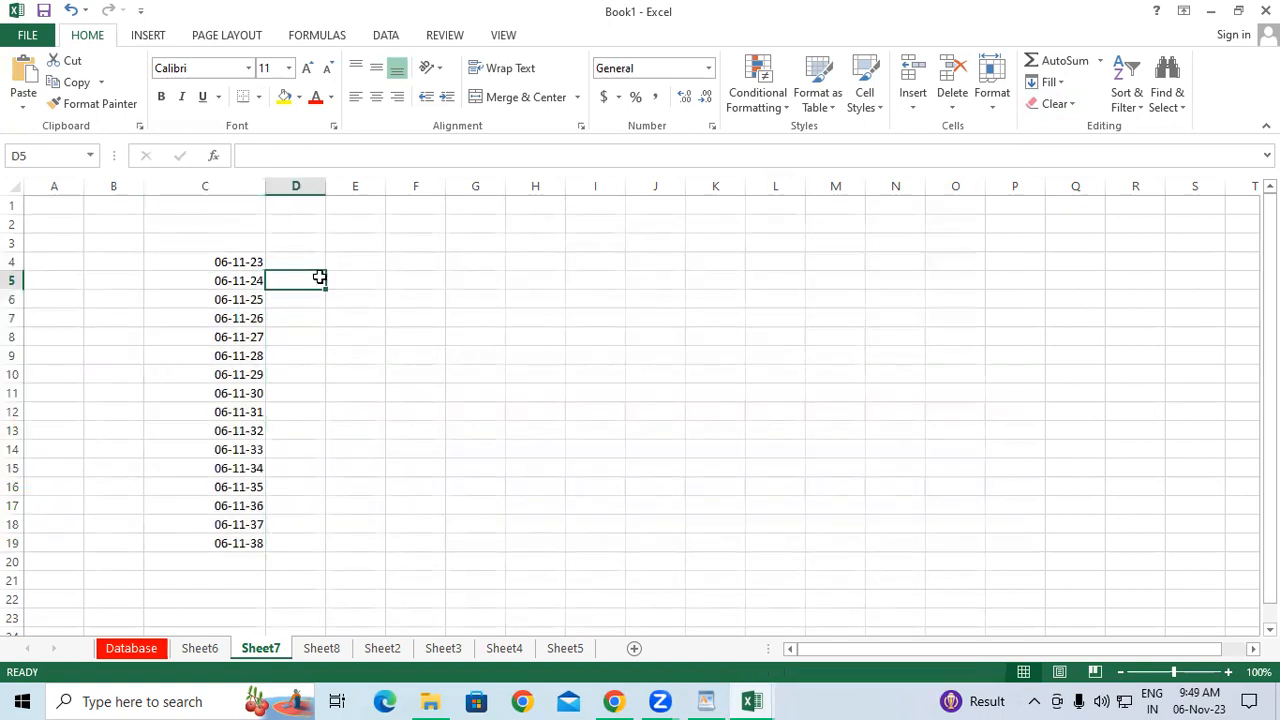
click(362, 264)
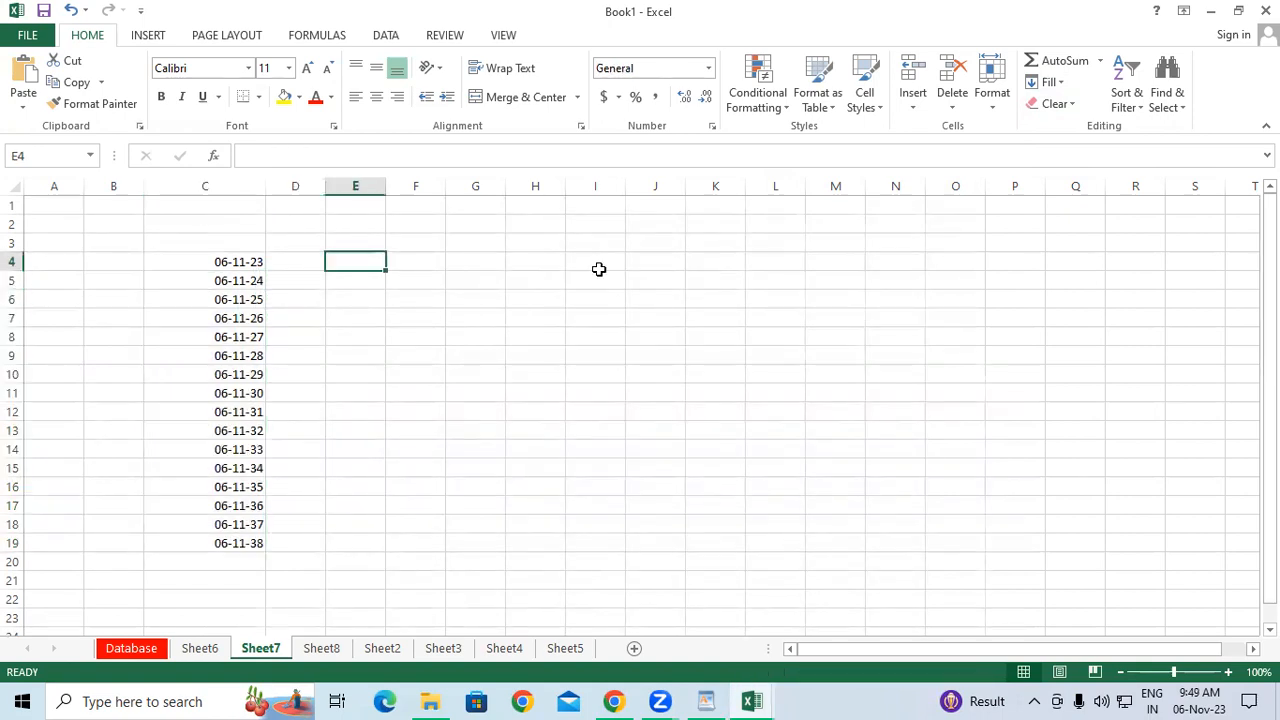
click(1046, 82)
click(1096, 217)
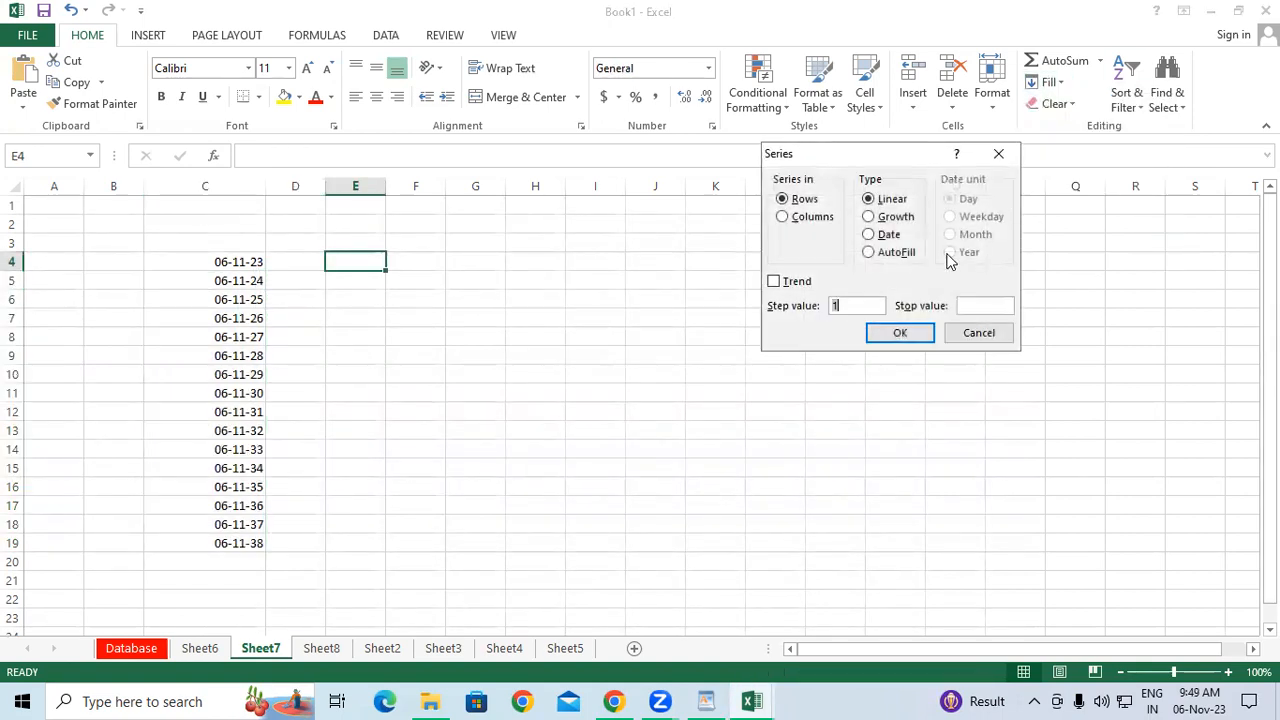
click(868, 234)
click(868, 252)
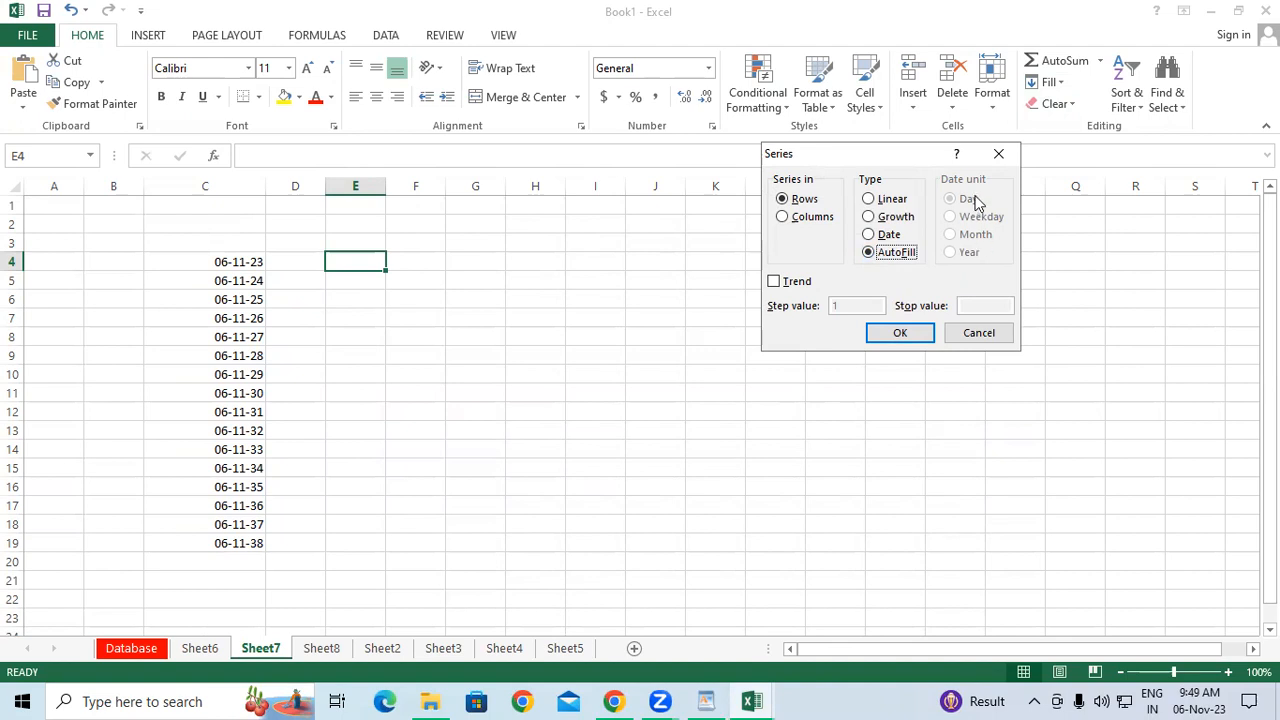
click(998, 153)
click(849, 317)
click(1061, 85)
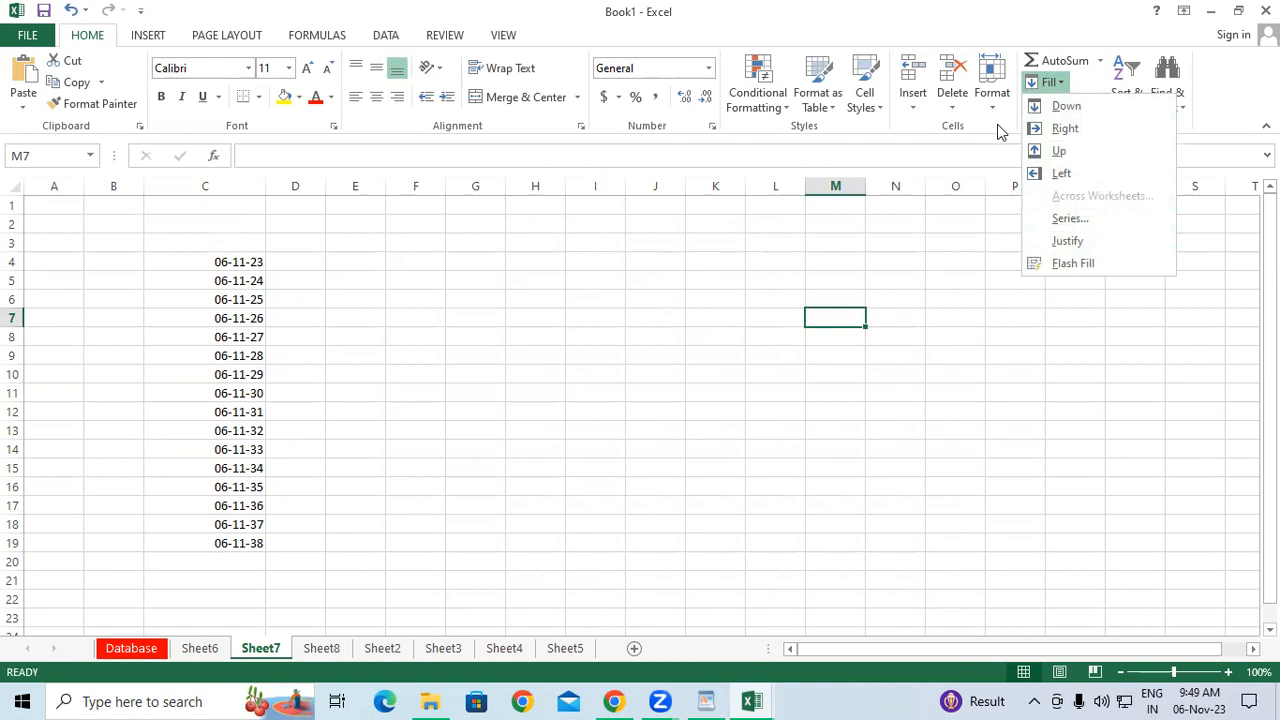
click(993, 99)
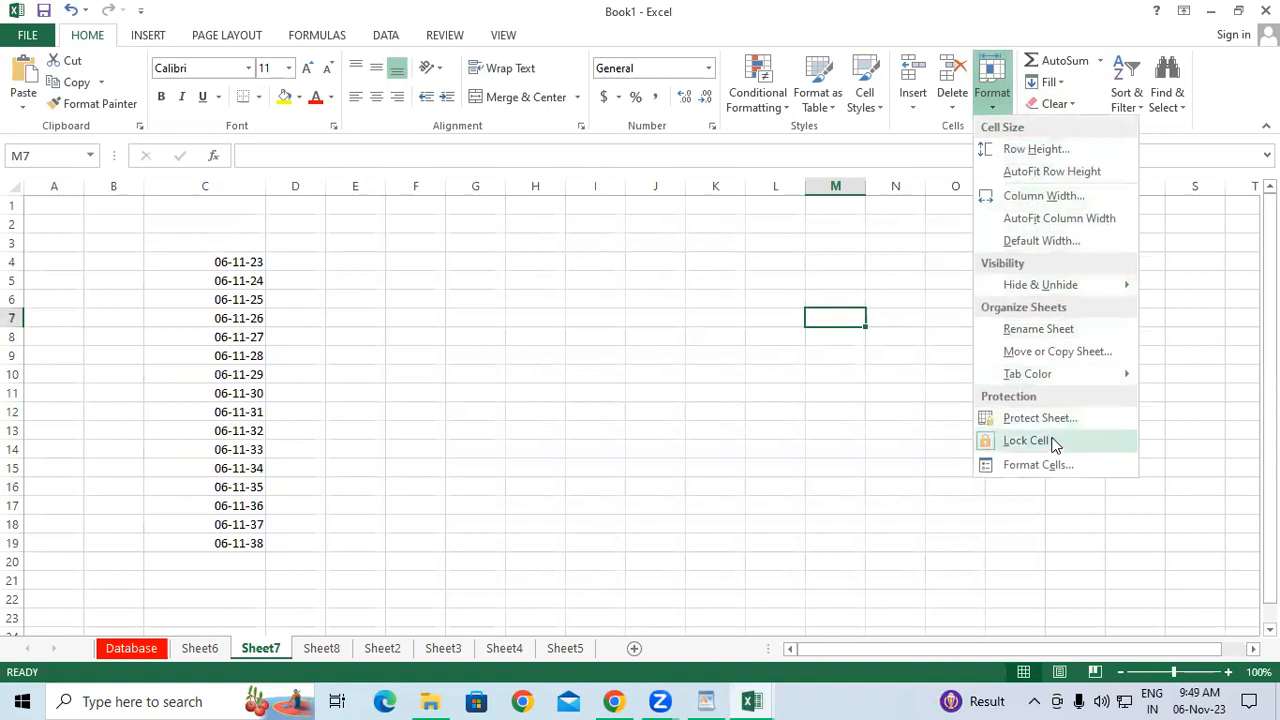
click(760, 410)
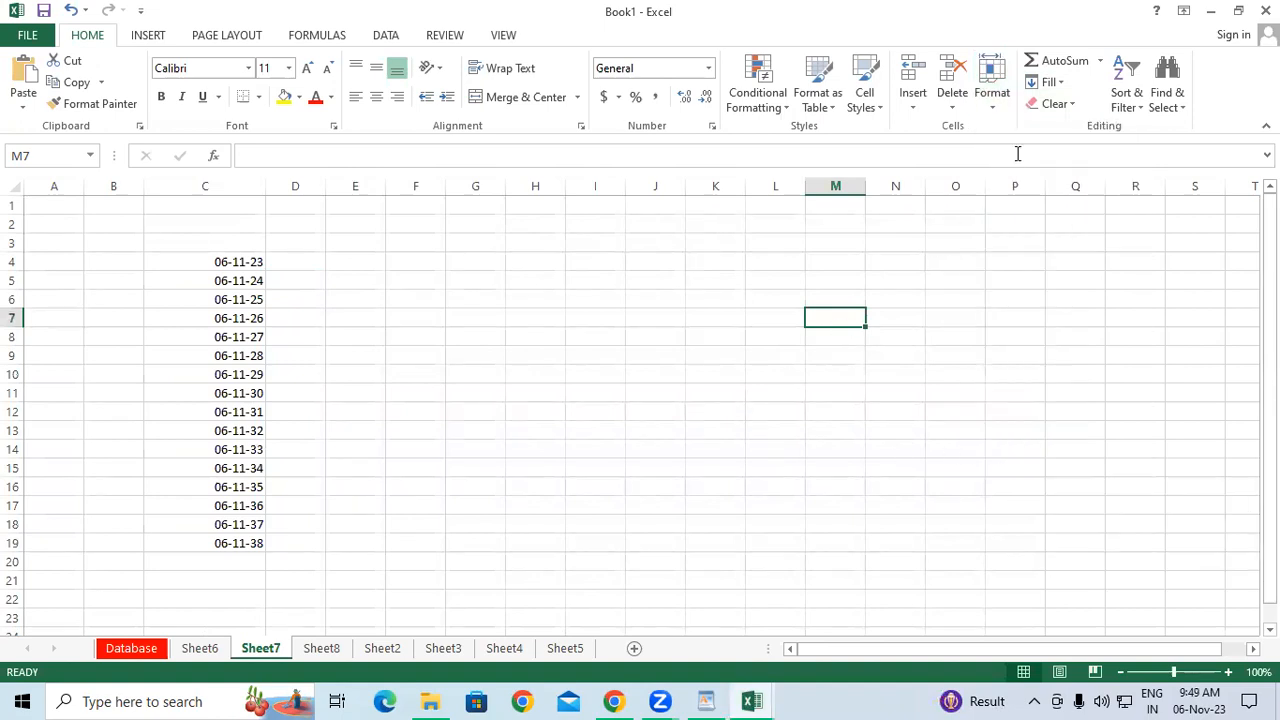
click(1048, 82)
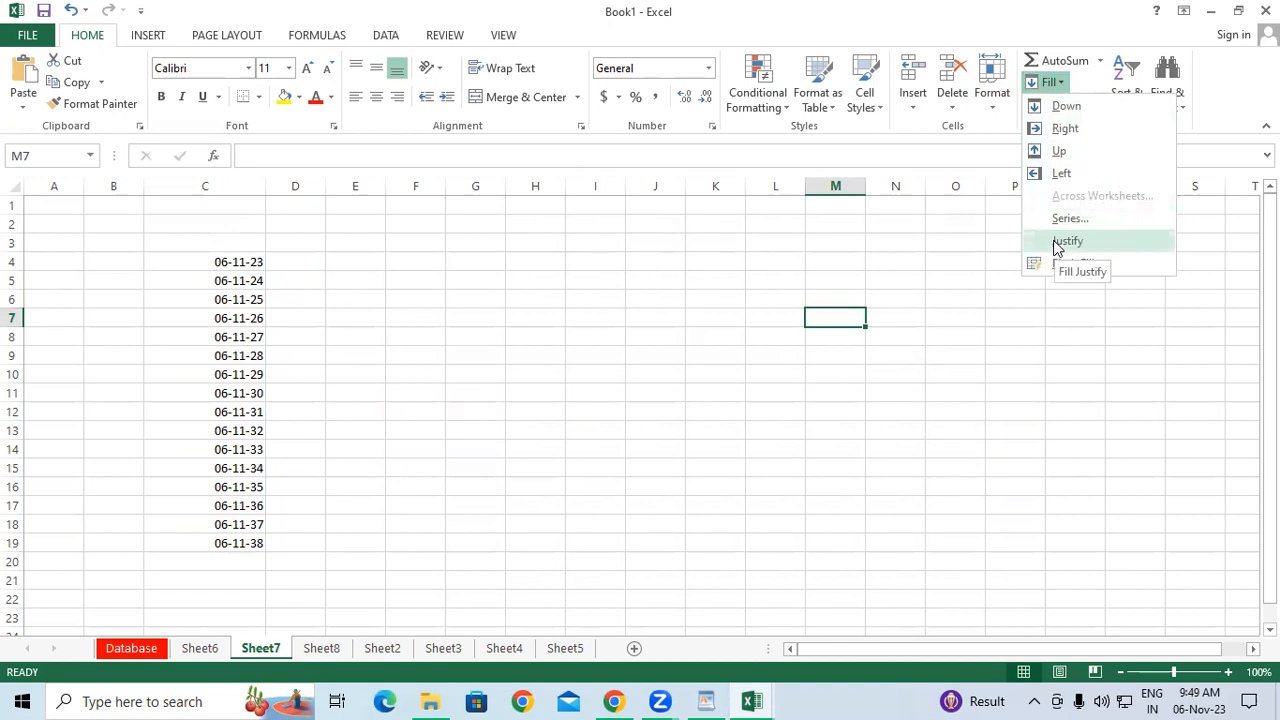
click(553, 272)
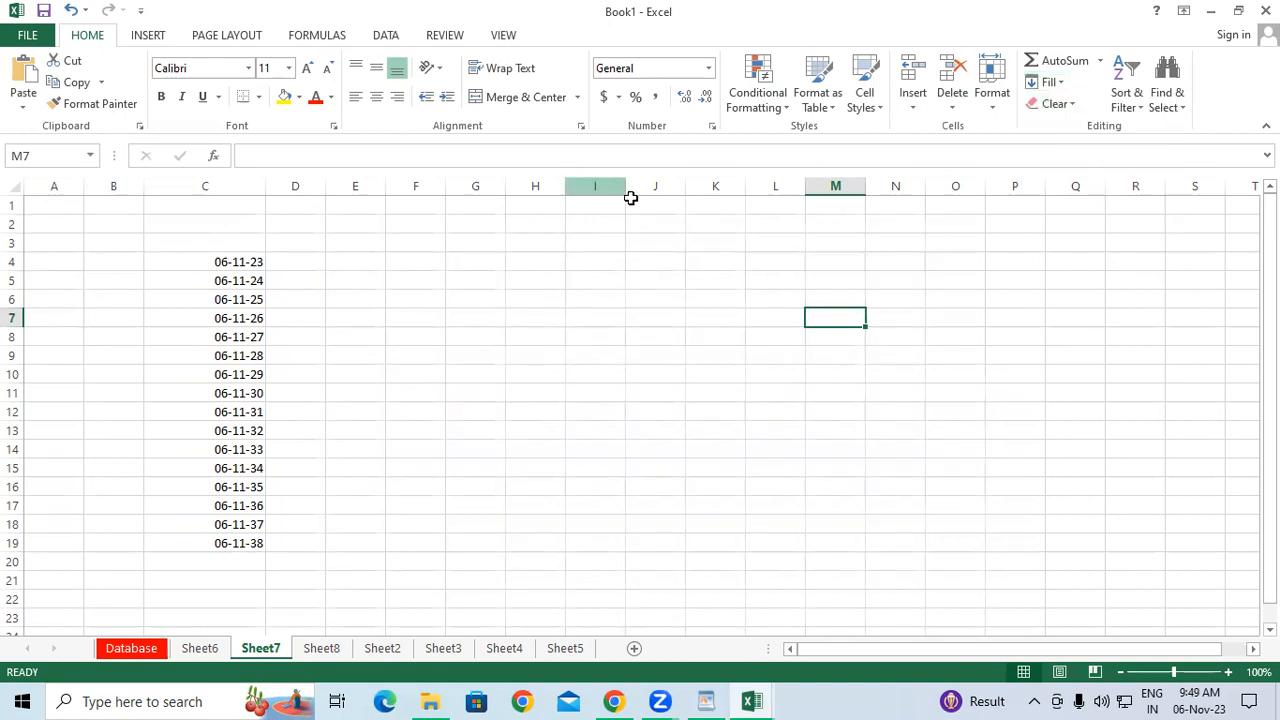
Widen column I by dragging its header border.
drag(626, 188, 693, 188)
click(644, 344)
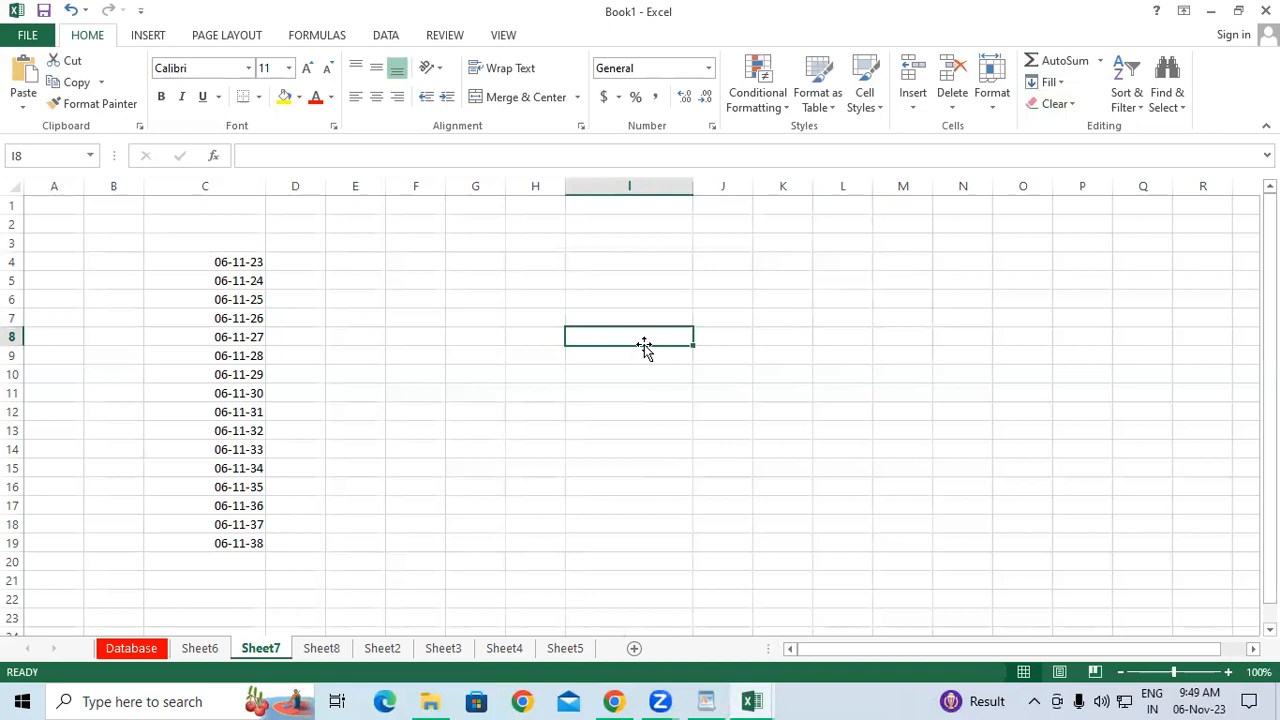
click(638, 261)
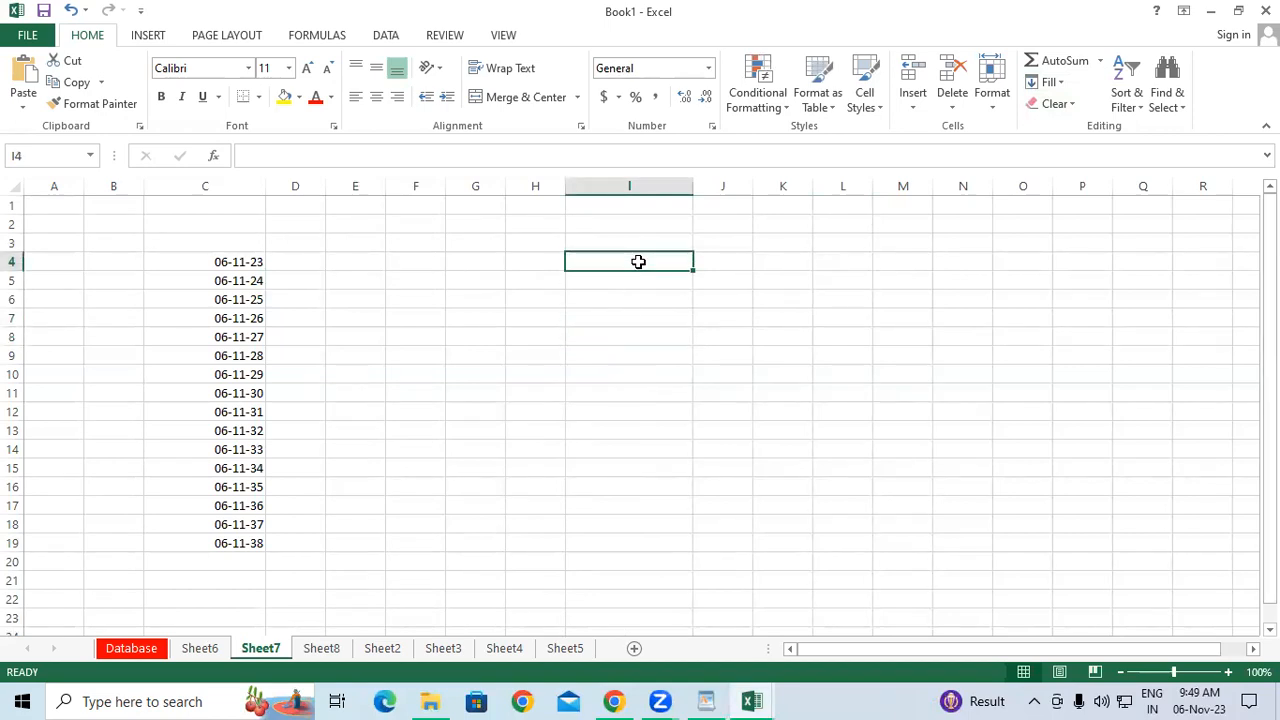
Enter four space-separated first names in cell I4, correcting typos, and reselect I4.
text(Rupesh S)
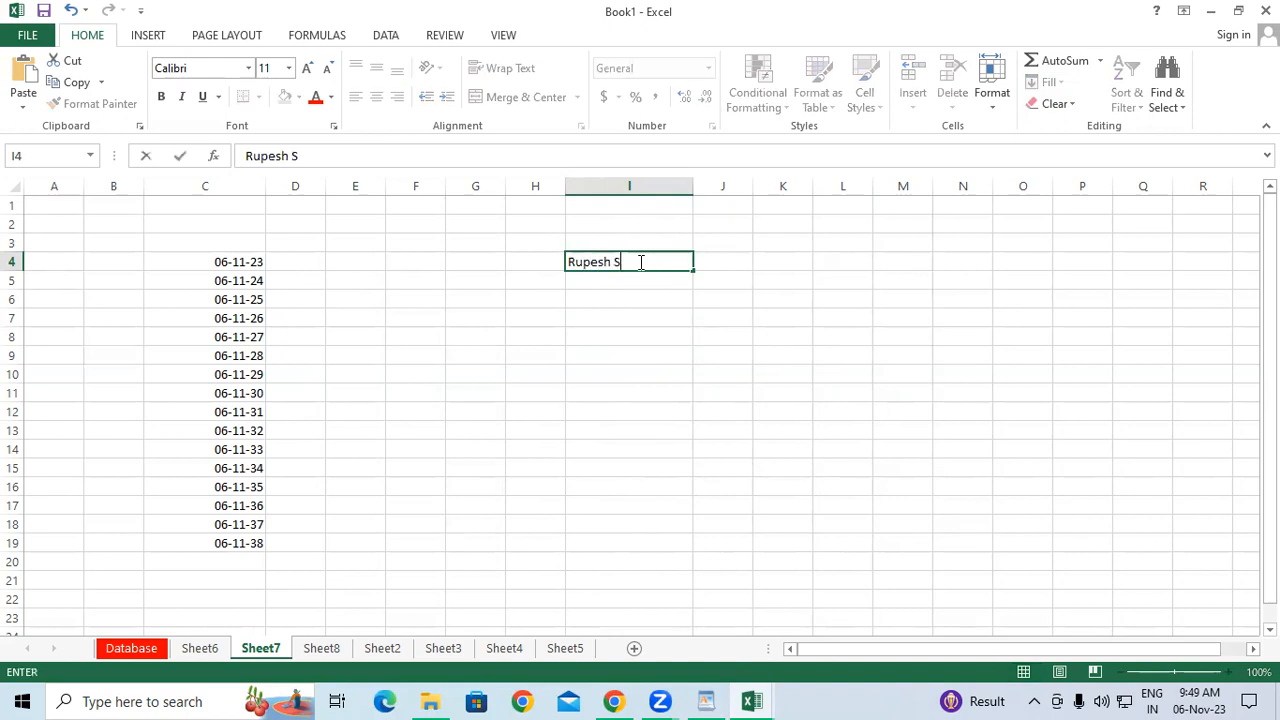
key(BackSpace)
text(SON)
key(BackSpace)
key(BackSpace)
text(ohan Mohan)
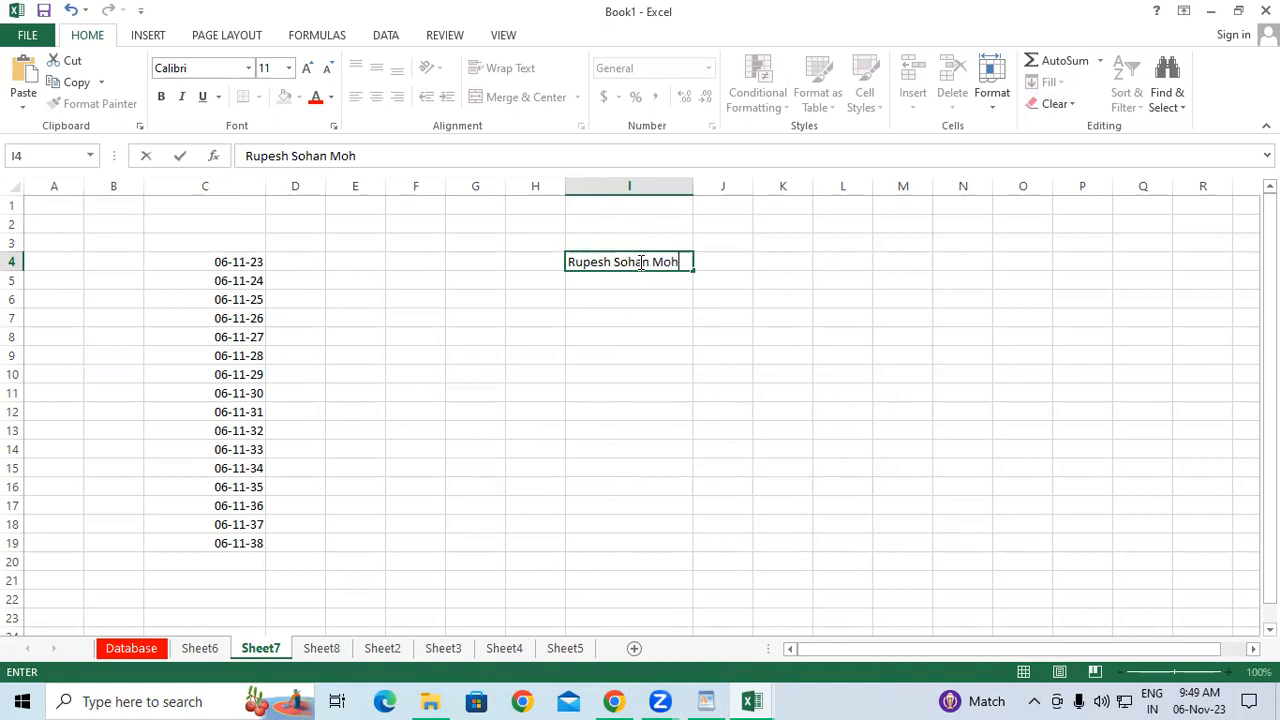
text( Rohan)
key(Return)
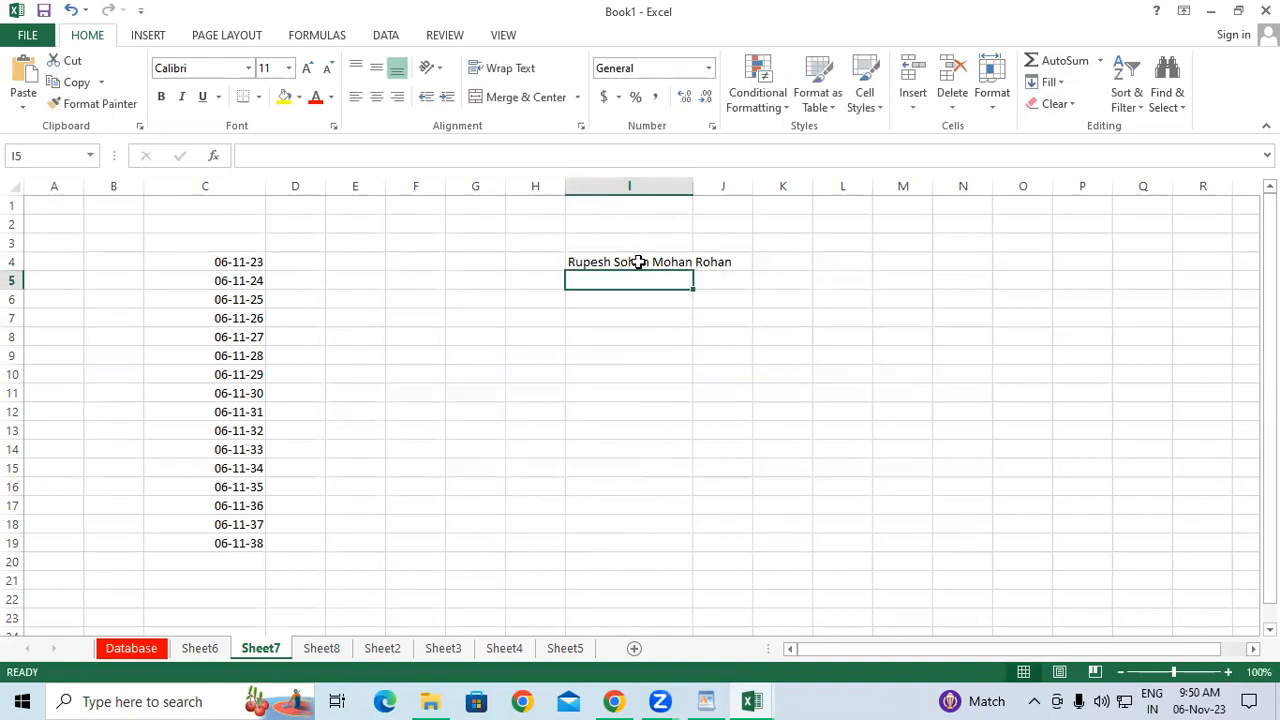
click(638, 262)
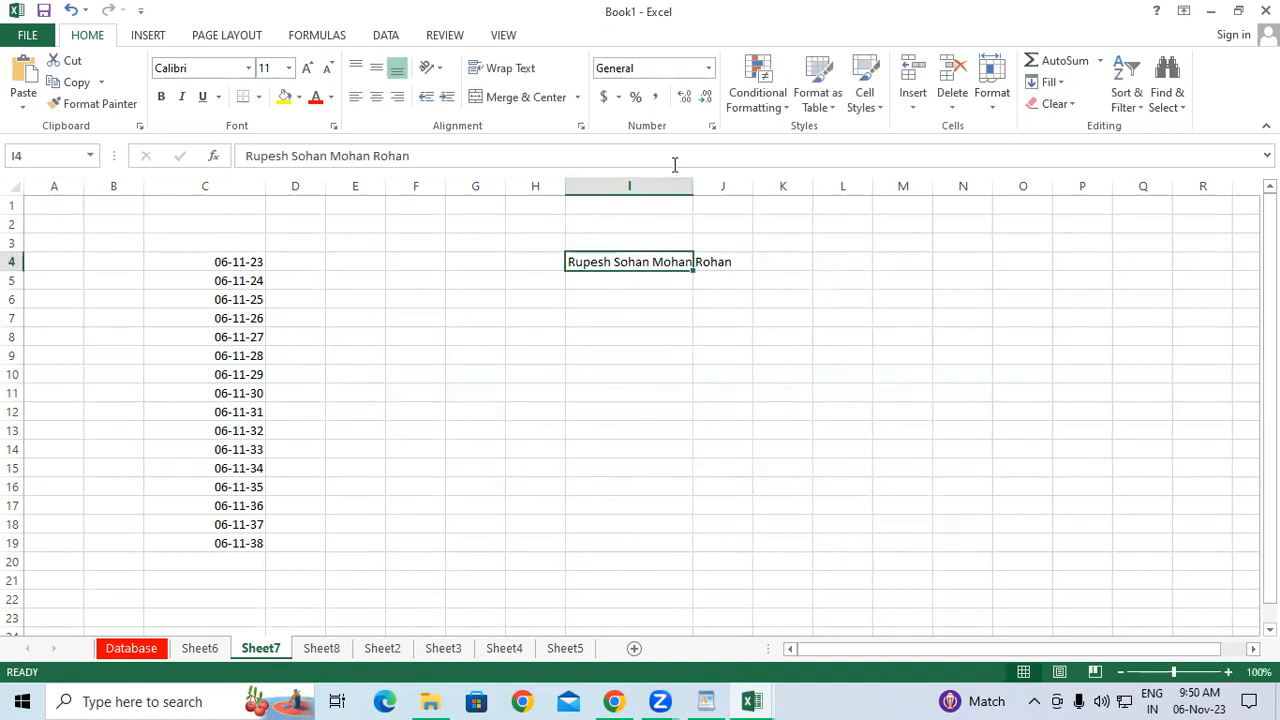
click(662, 352)
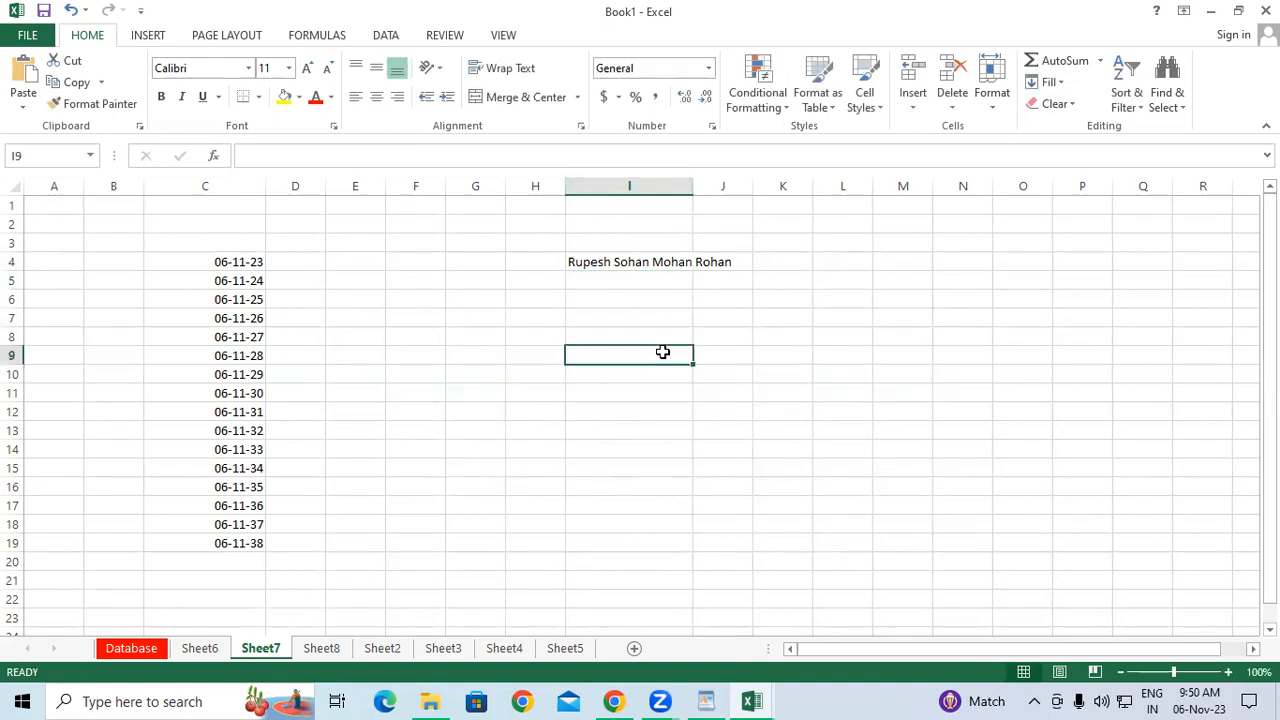
click(597, 264)
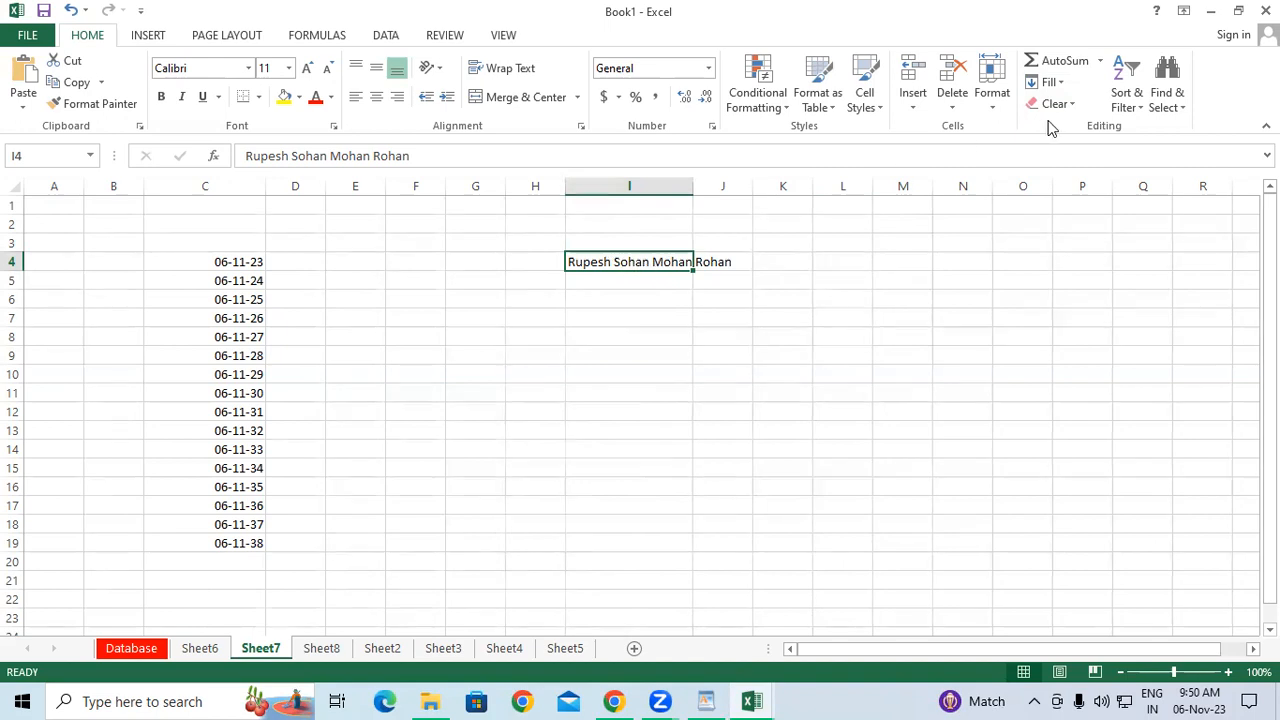
Apply Fill > Justify to I4, accepting the warning so the last name wraps into I5.
click(1056, 84)
click(1089, 242)
click(617, 397)
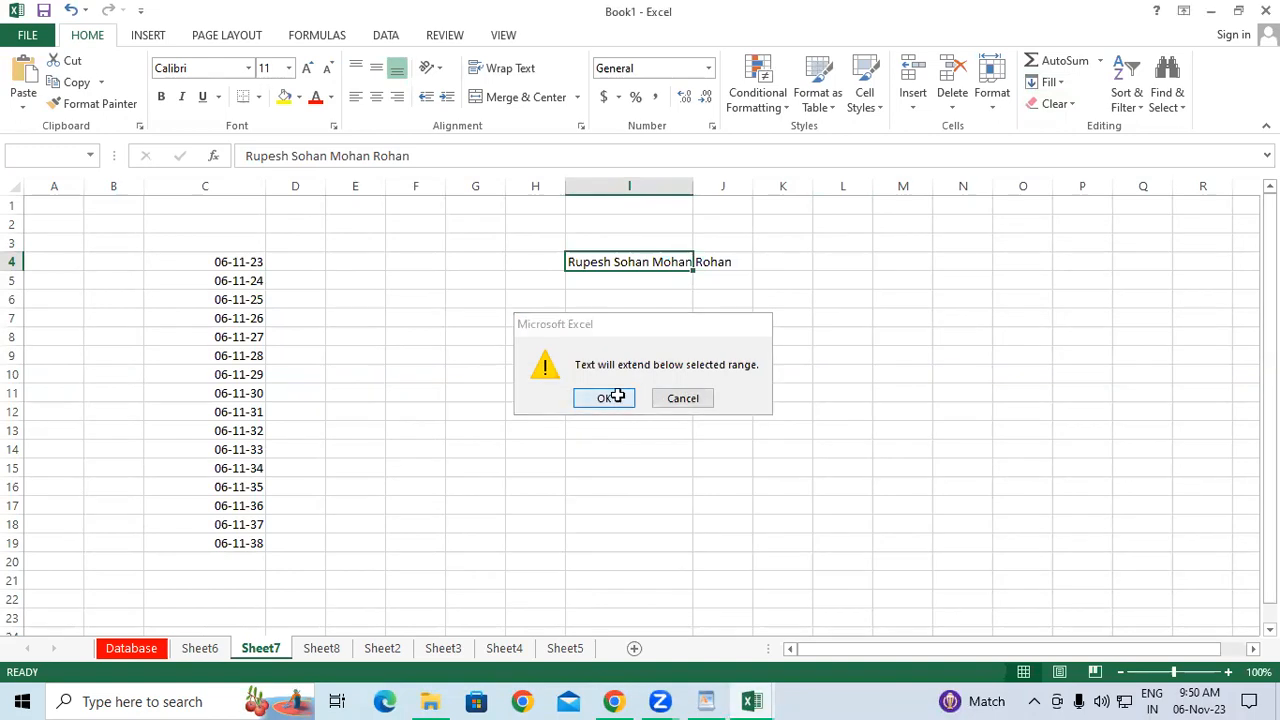
Select cells in column L and glance at the Fill options without applying any.
click(865, 298)
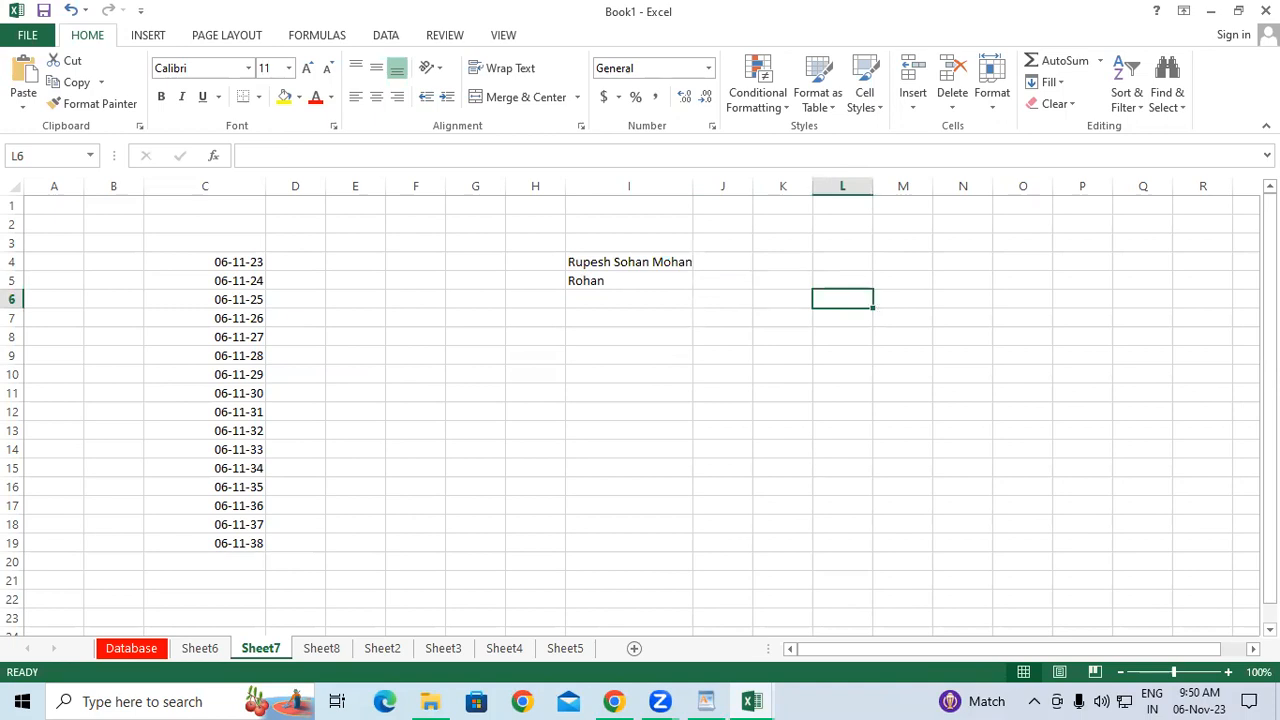
click(817, 437)
click(1060, 82)
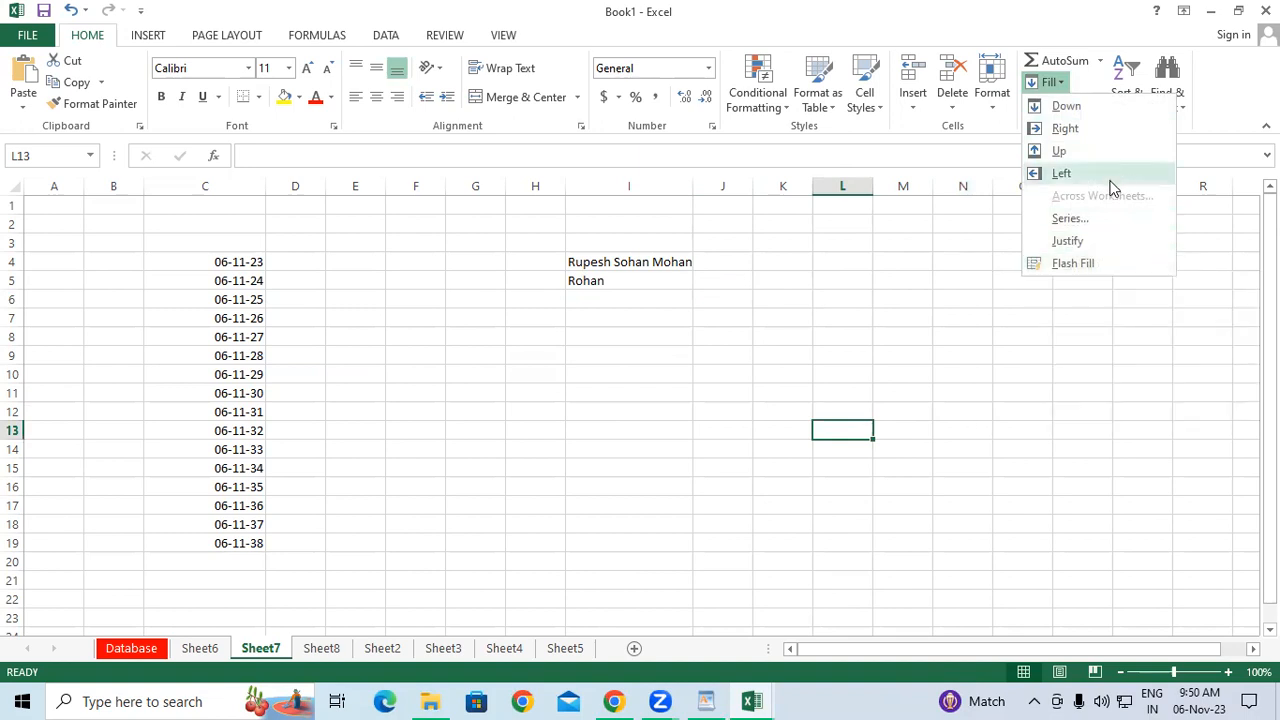
key(Escape)
key(Up)
key(Up)
key(Up)
key(Up)
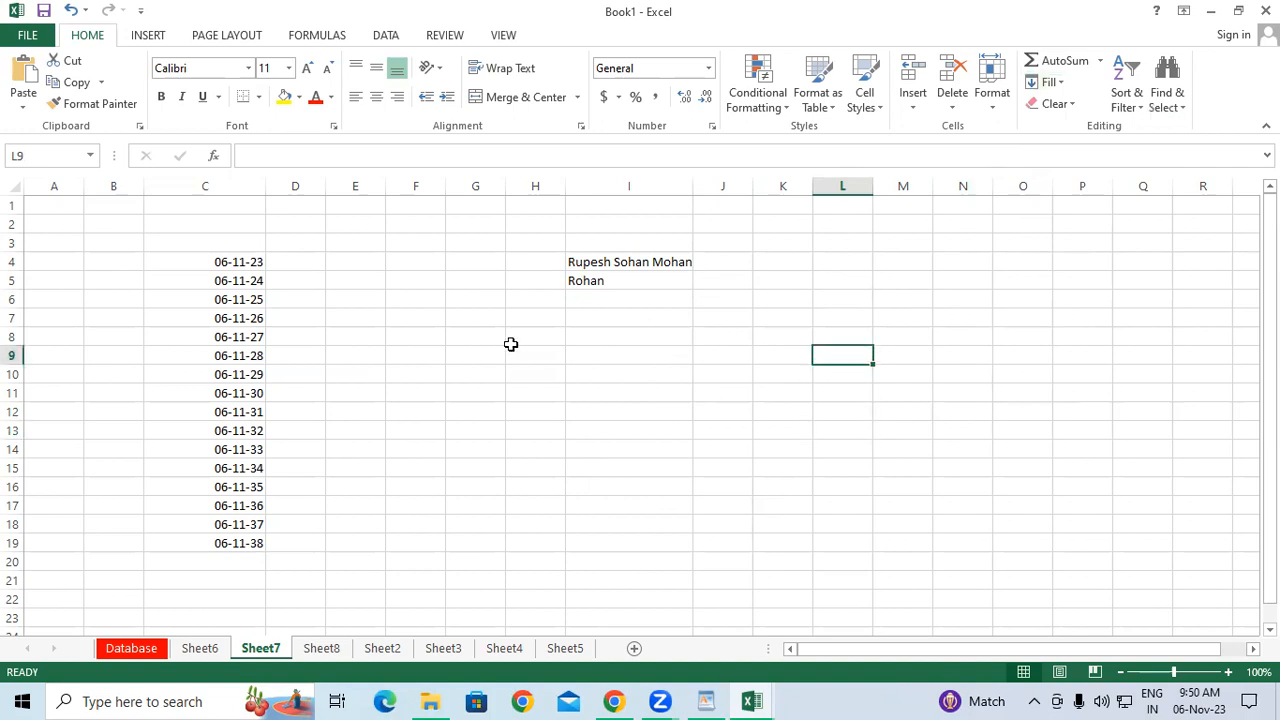
Switch to the Database sheet and select row 9 of the table.
click(134, 648)
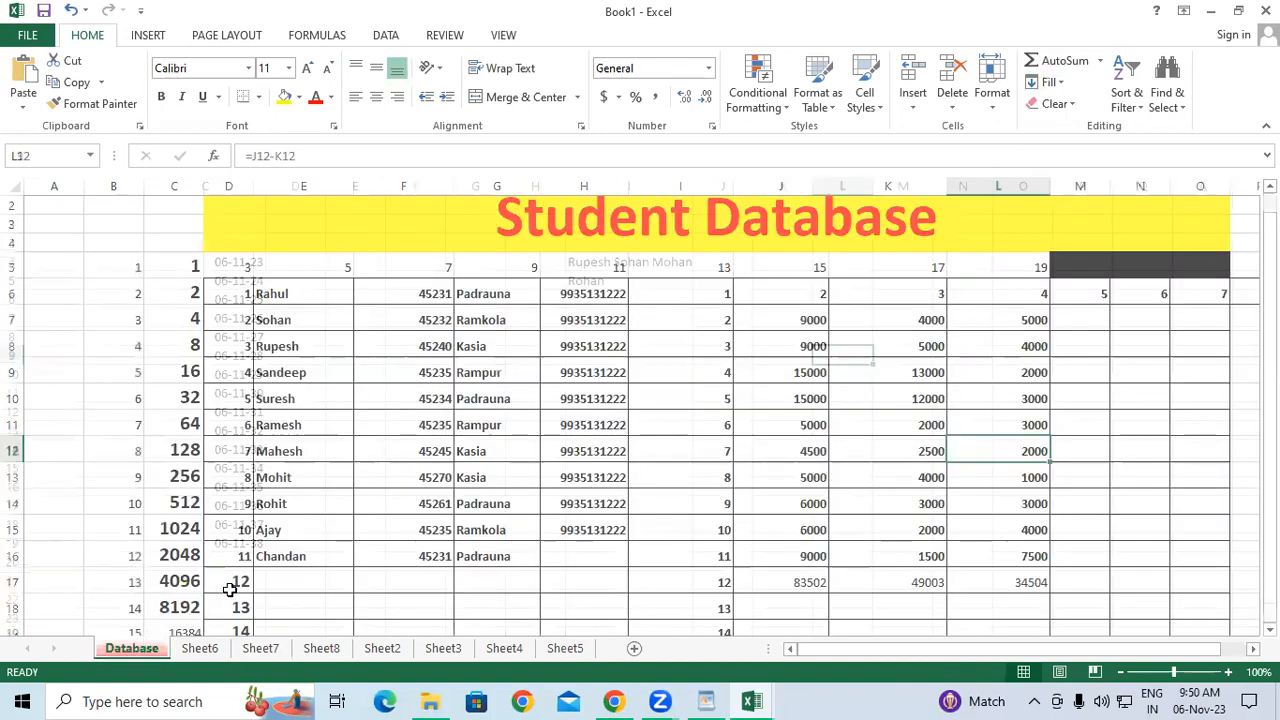
click(705, 339)
scroll(506, 366, down, 4)
scroll(507, 369, up, 1)
scroll(507, 366, up, 2)
scroll(447, 325, up, 1)
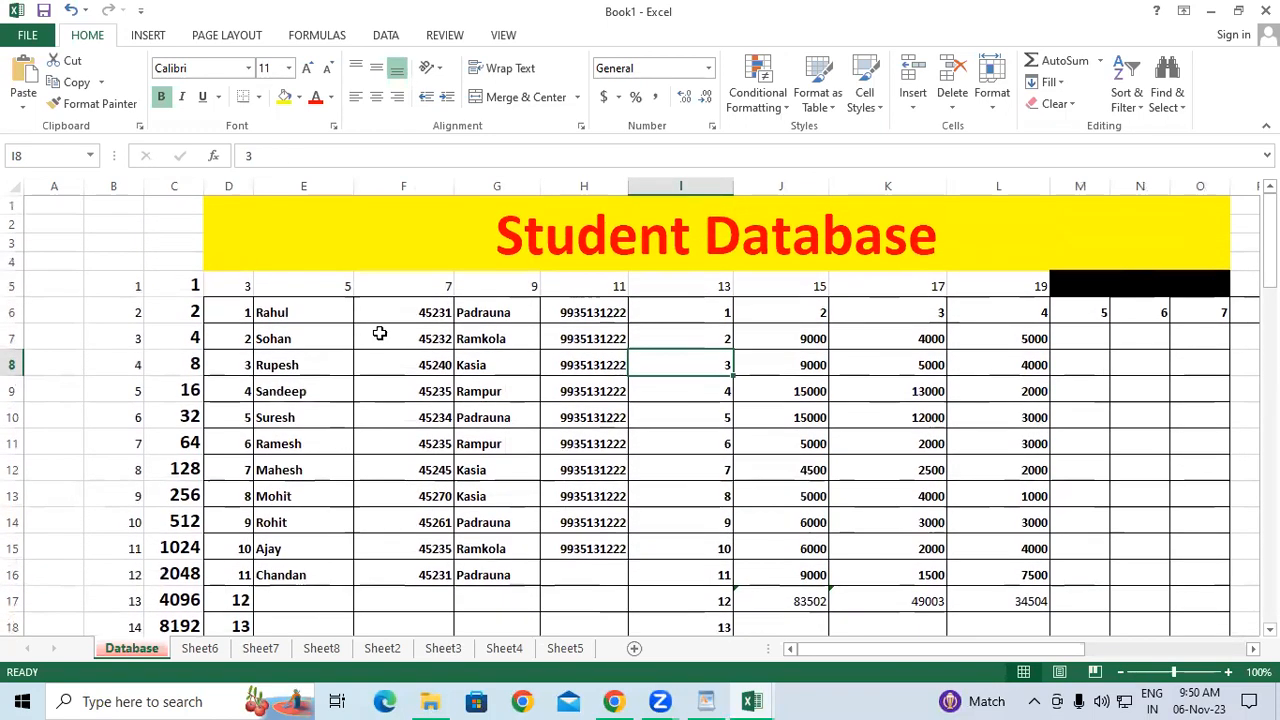
click(290, 496)
Undo the Sheet7 and Sheet6 fills with Ctrl+Z until the original Student Database table returns.
click(12, 391)
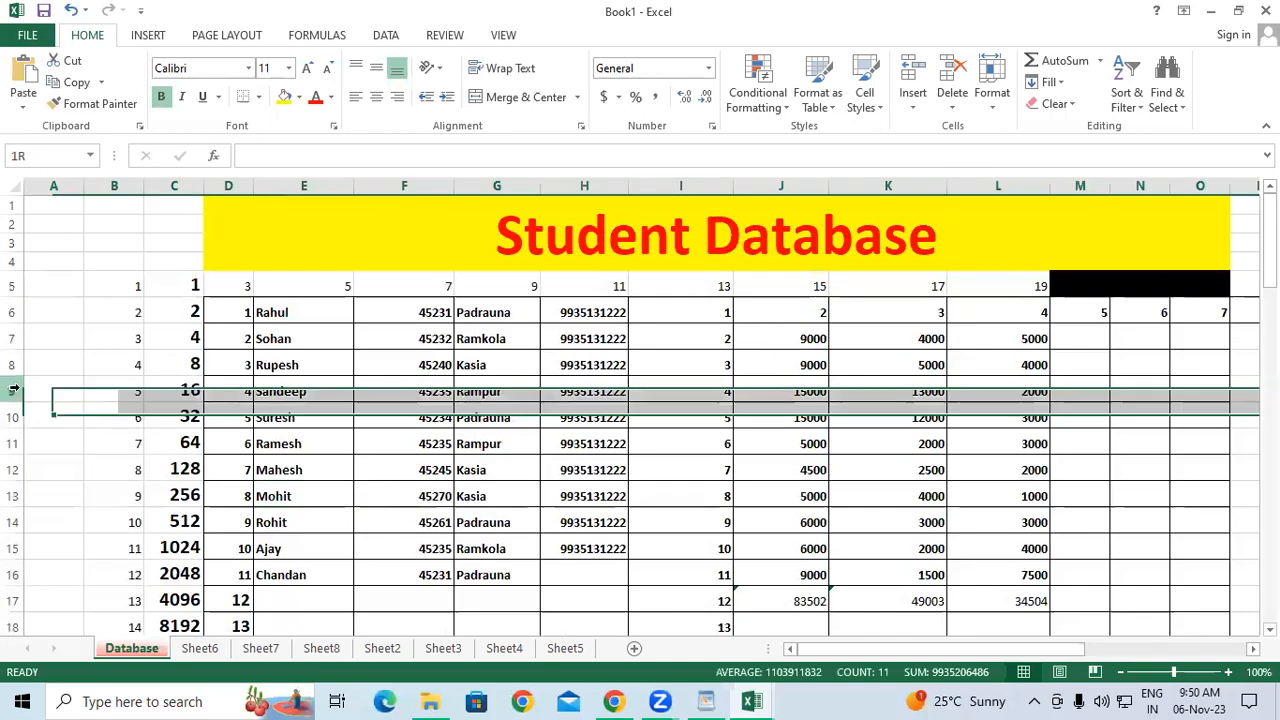
click(122, 447)
key(ctrl+z)
key(ctrl+z)
key(ctrl+z)
key(ctrl+z)
key(ctrl+z)
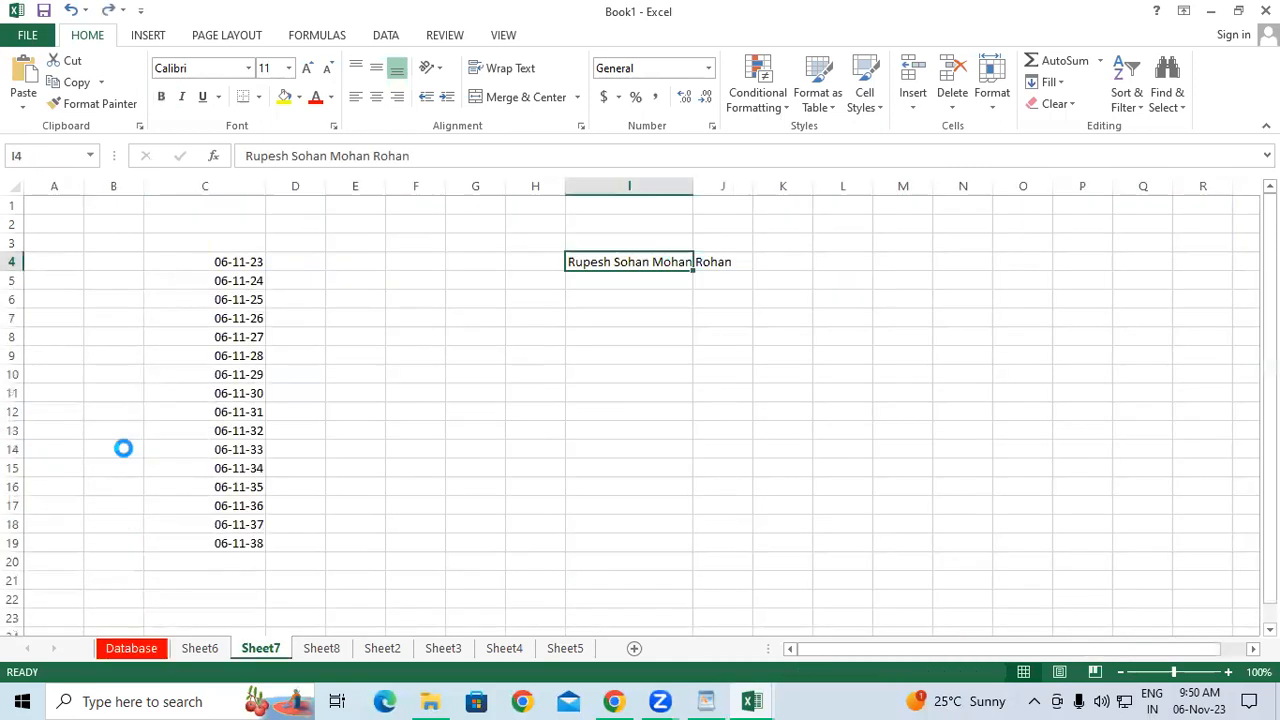
key(ctrl+z)
key(ctrl+z)
key(ctrl+z)
key(ctrl+z)
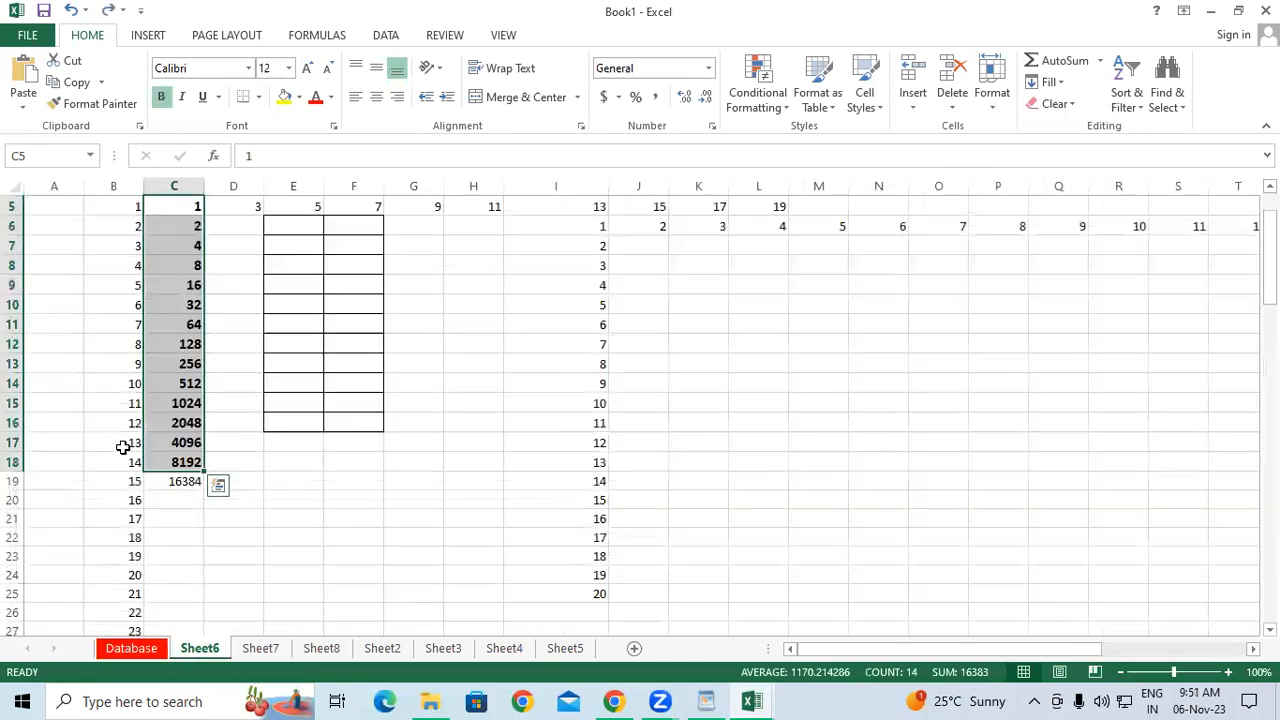
key(ctrl+z)
key(ctrl+z)
key(ctrl+z)
key(ctrl+z)
key(ctrl+z)
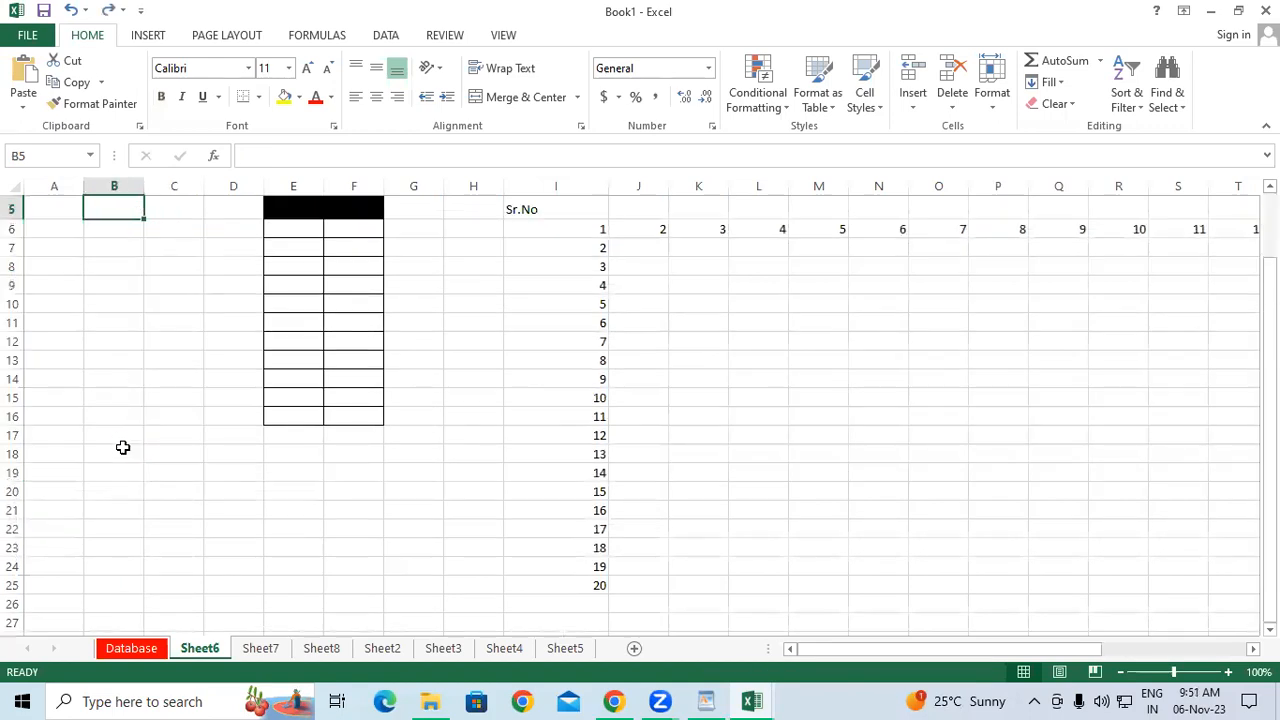
key(ctrl+z)
key(ctrl+z)
key(ctrl+z)
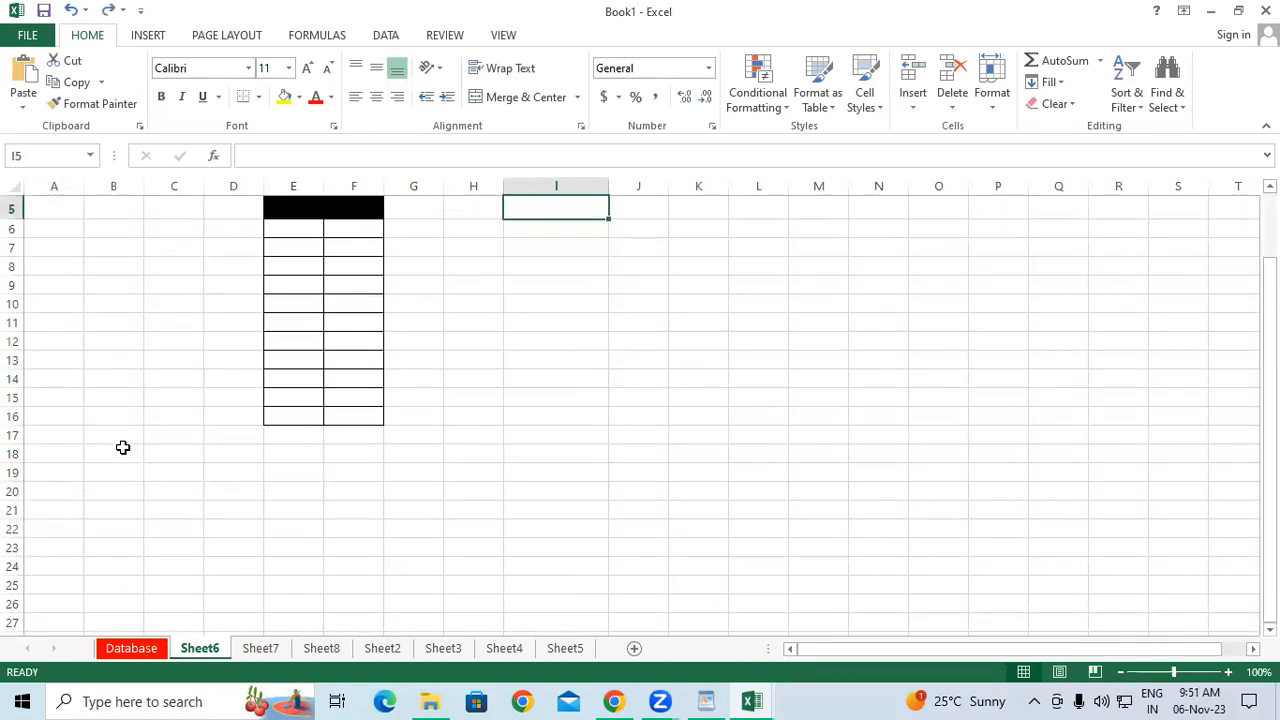
Select the Due Amount formula in L14 and preview the Fill and Clear option lists.
click(932, 491)
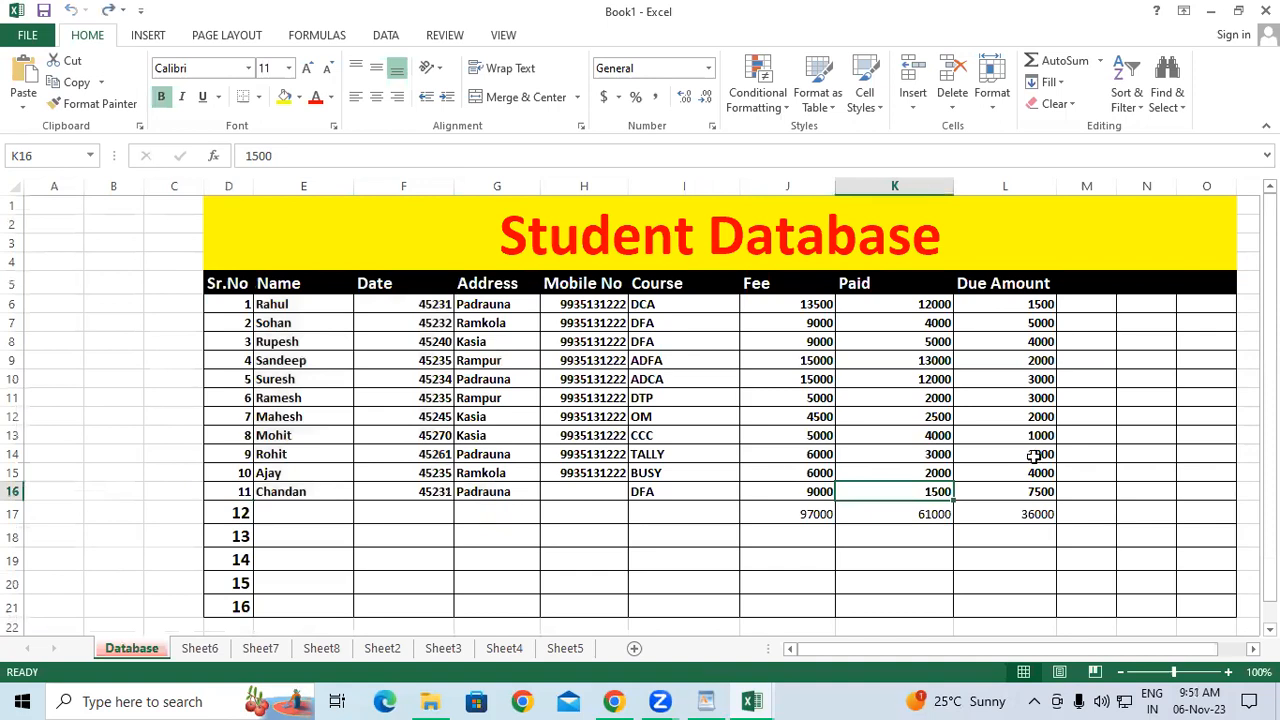
click(1054, 454)
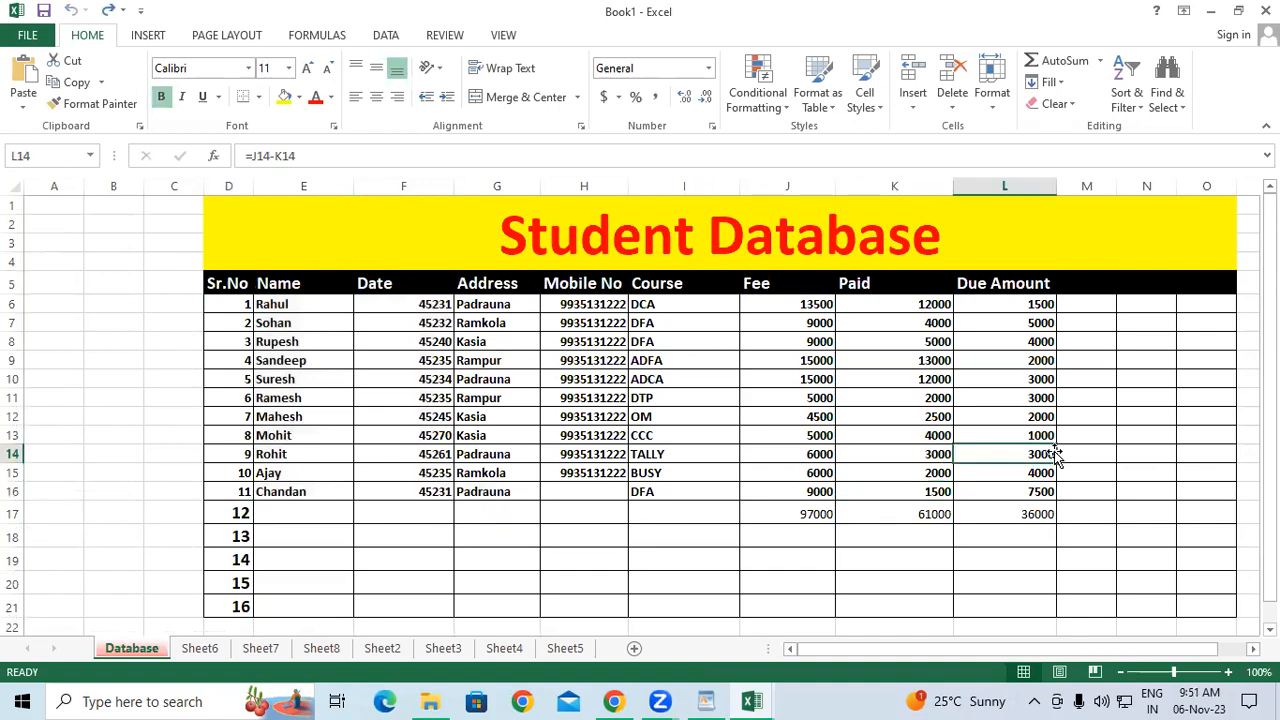
click(1058, 83)
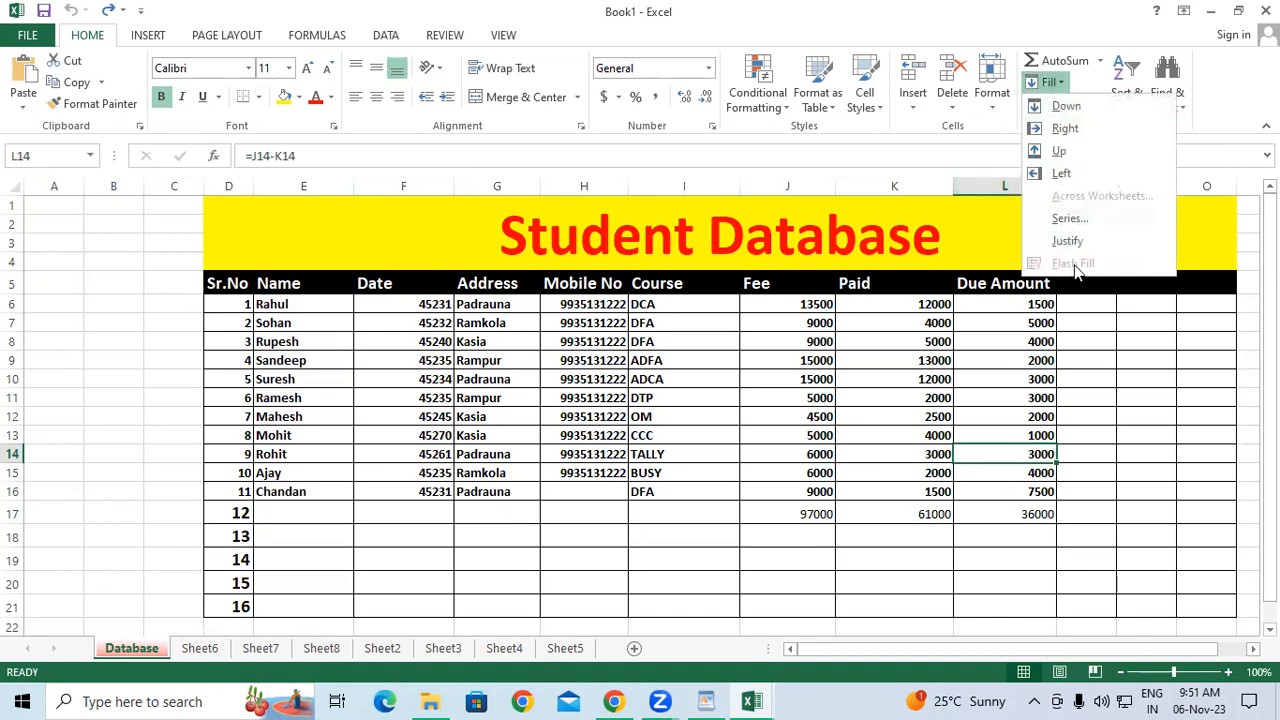
click(990, 137)
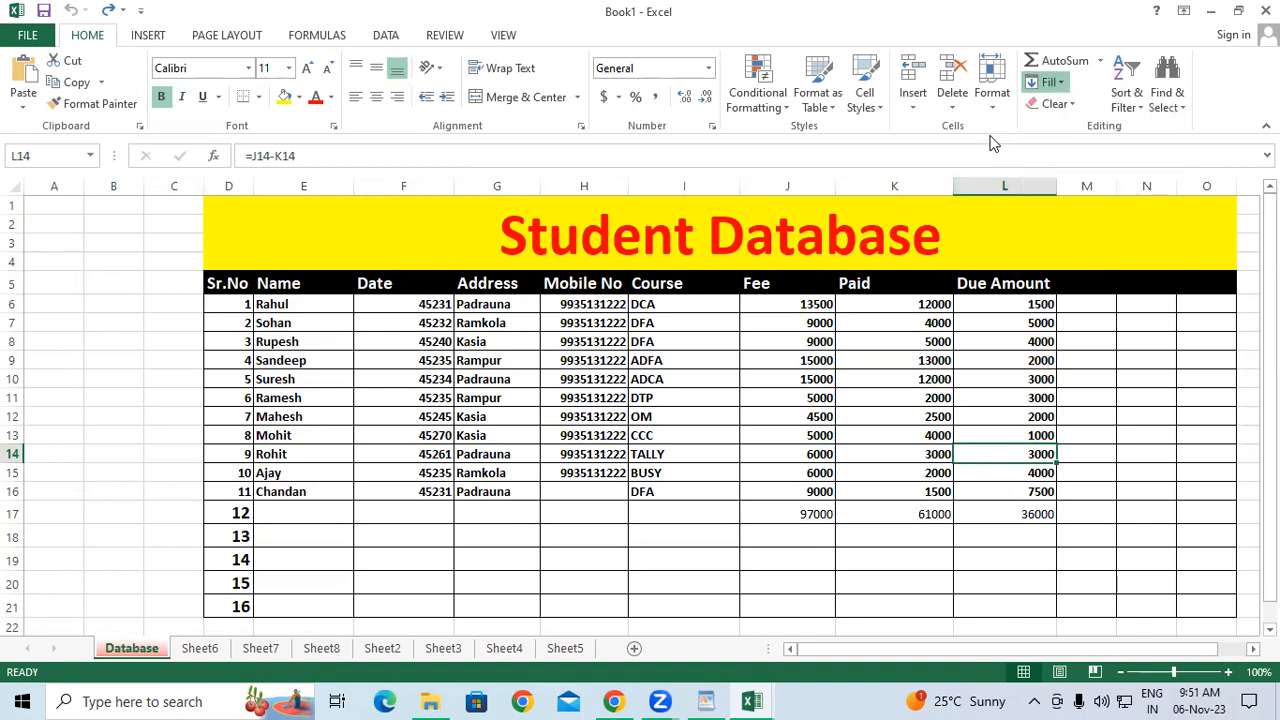
click(1058, 104)
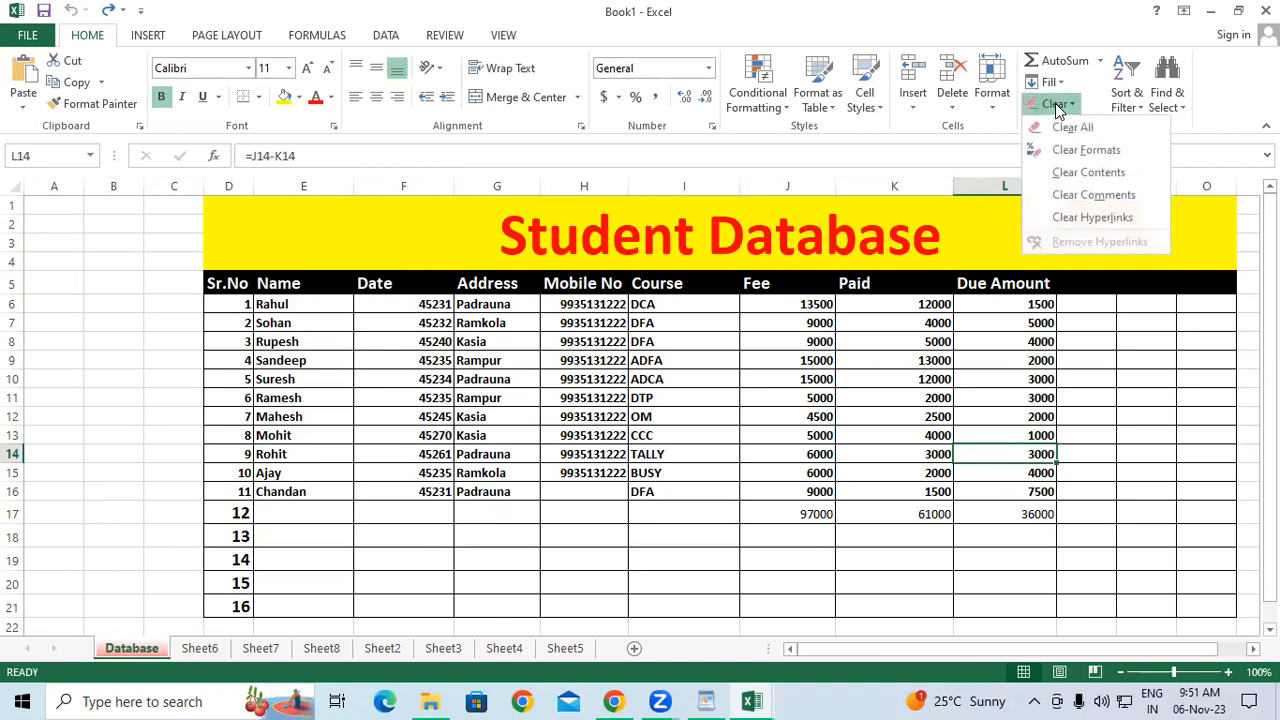
click(724, 396)
drag(230, 285, 1229, 556)
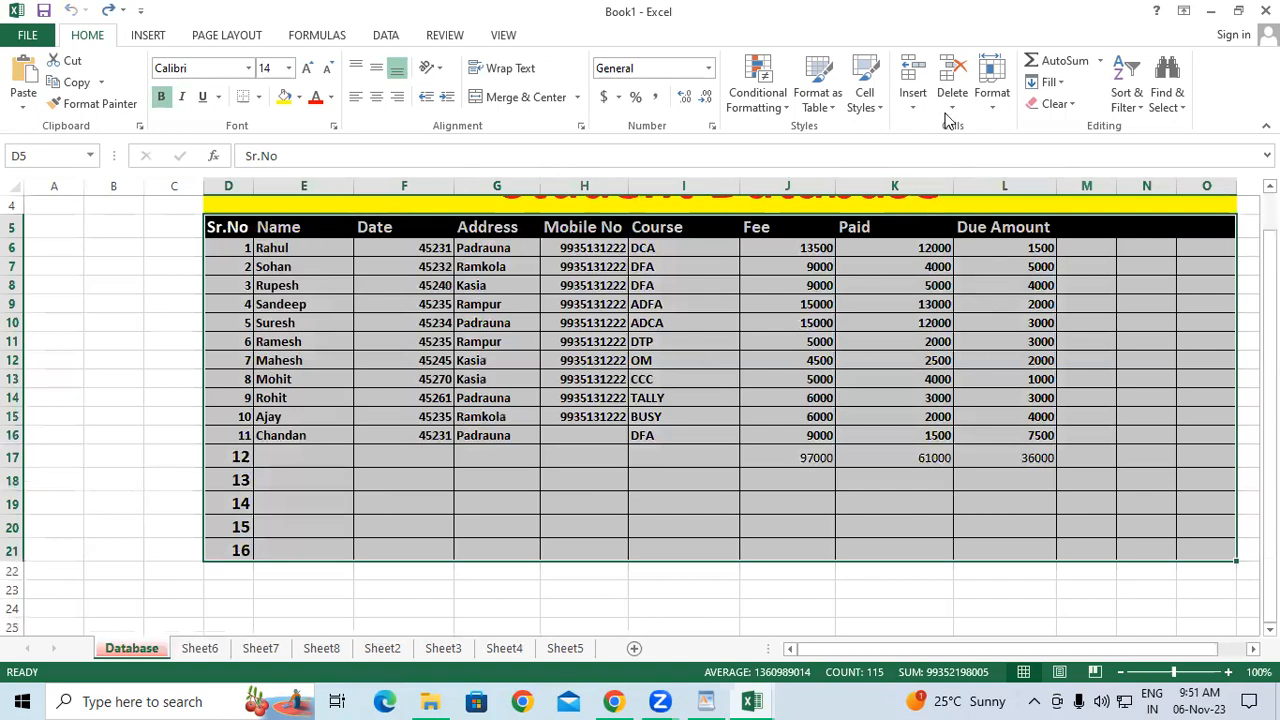
click(1055, 104)
click(1064, 130)
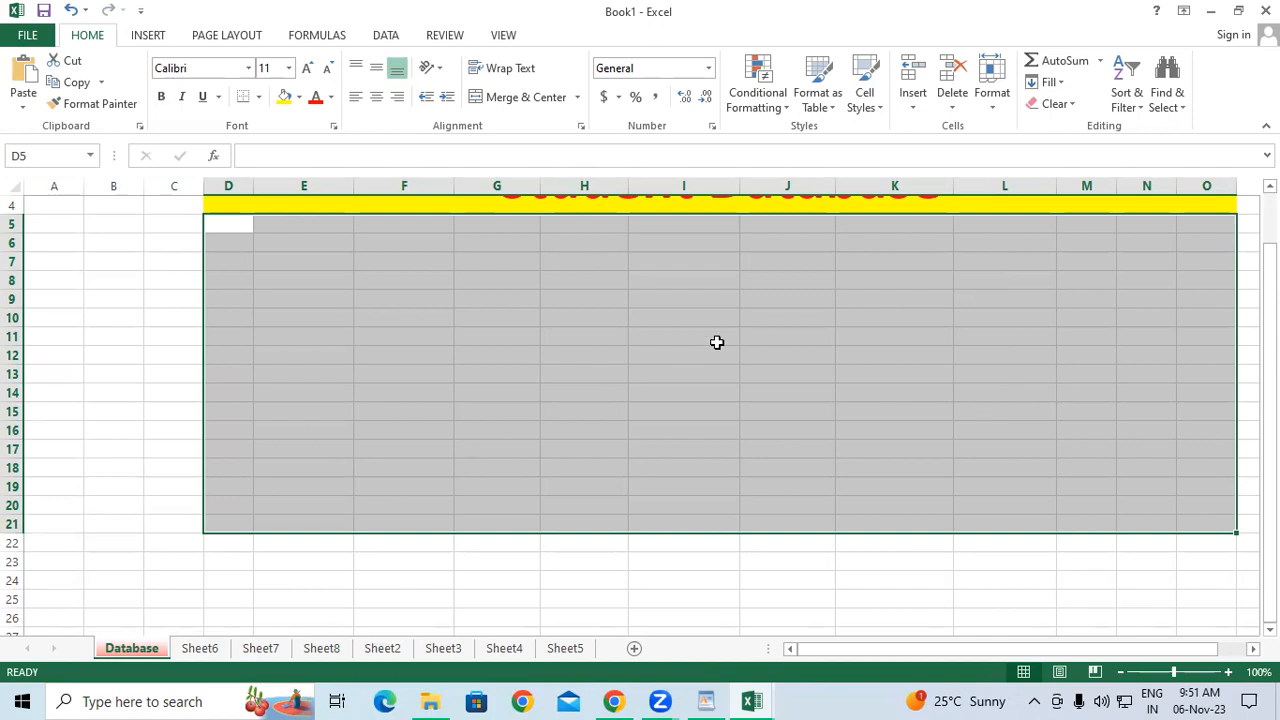
key(ctrl+z)
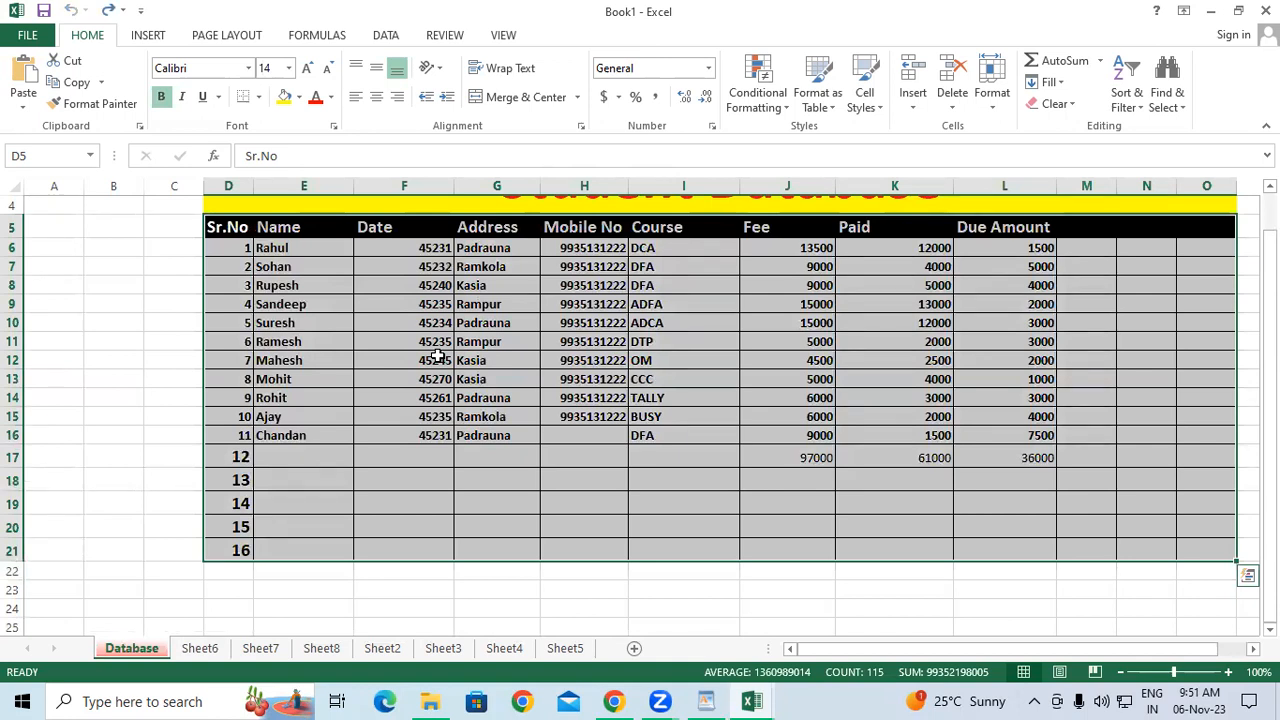
key(Delete)
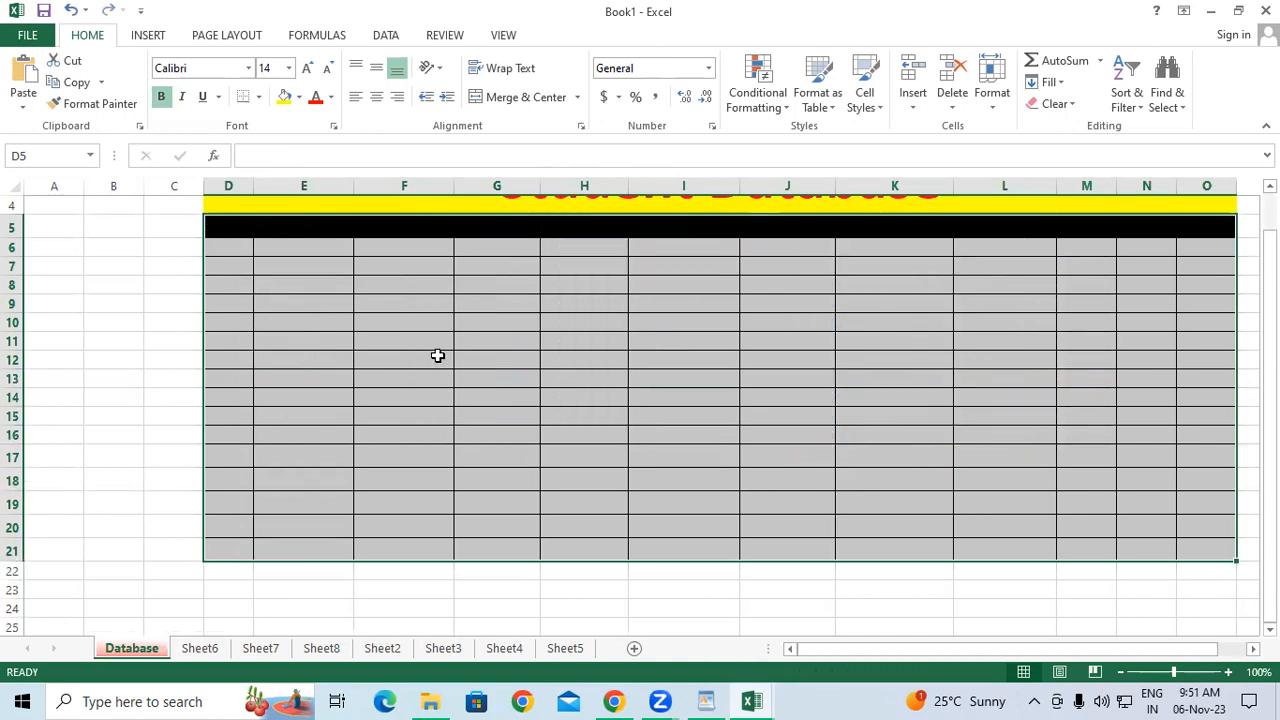
click(259, 97)
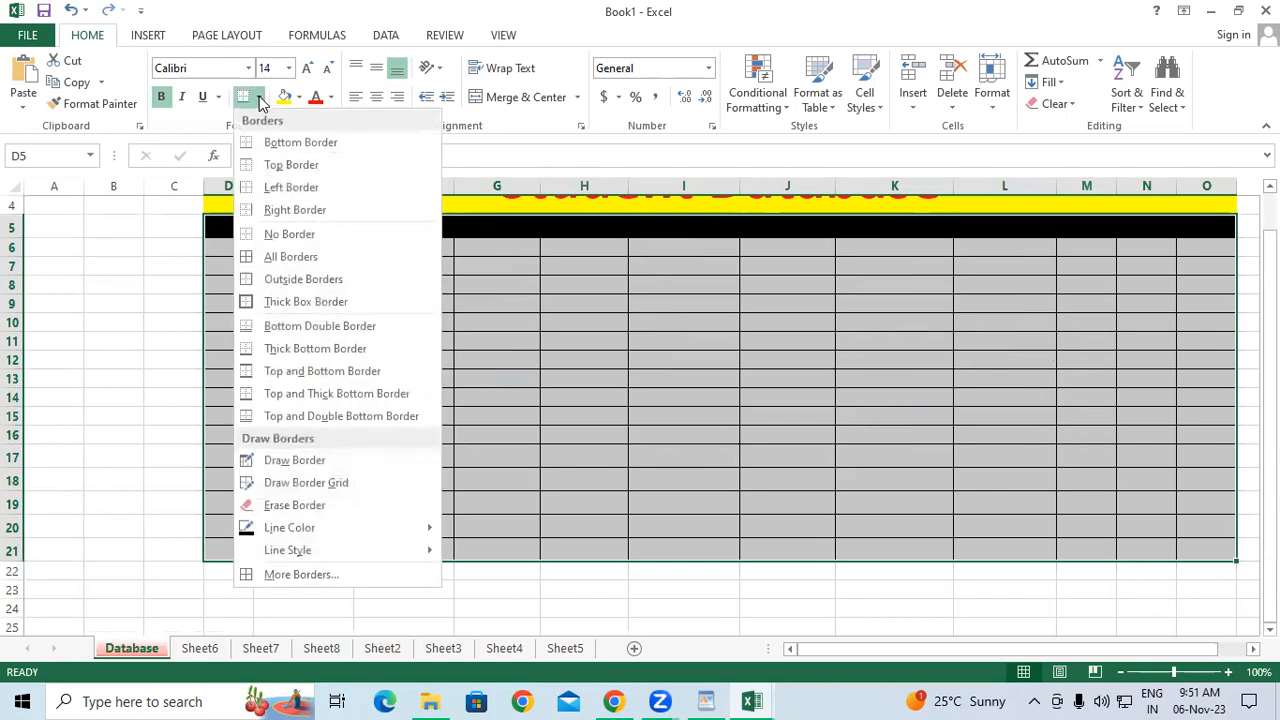
click(270, 234)
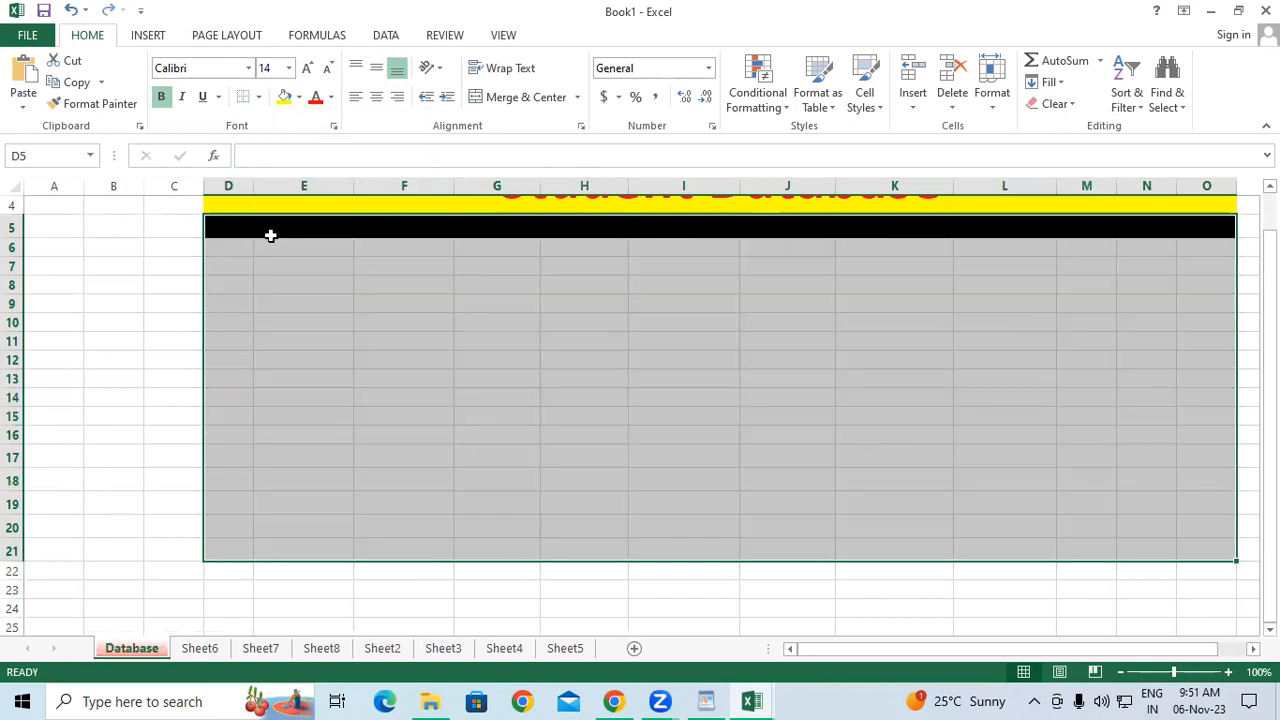
click(299, 97)
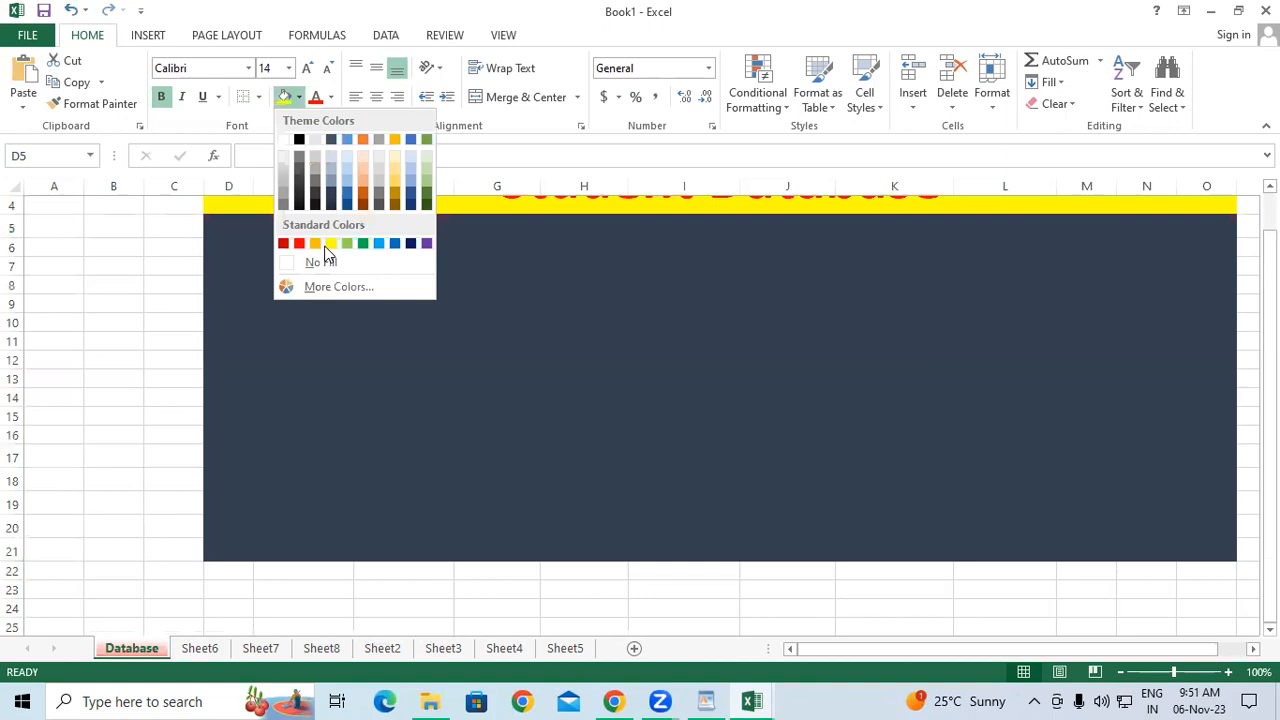
click(321, 262)
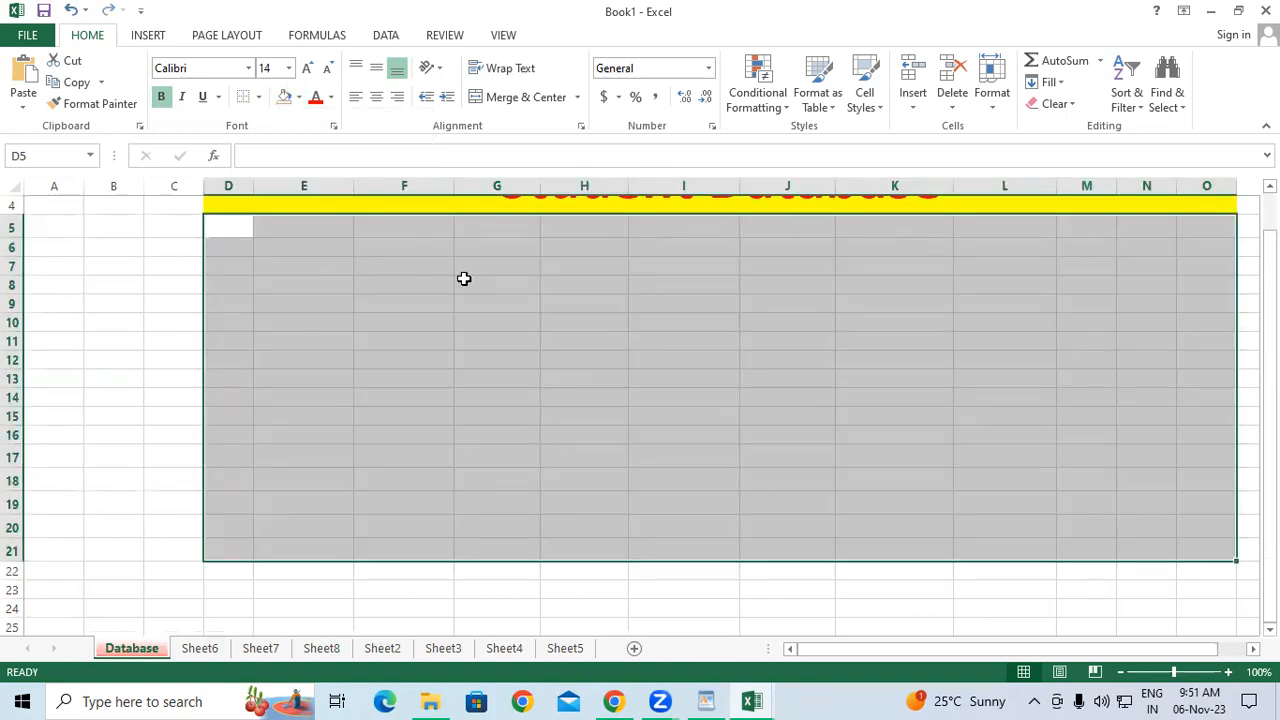
key(ctrl+z)
key(ctrl+z)
key(ctrl+z)
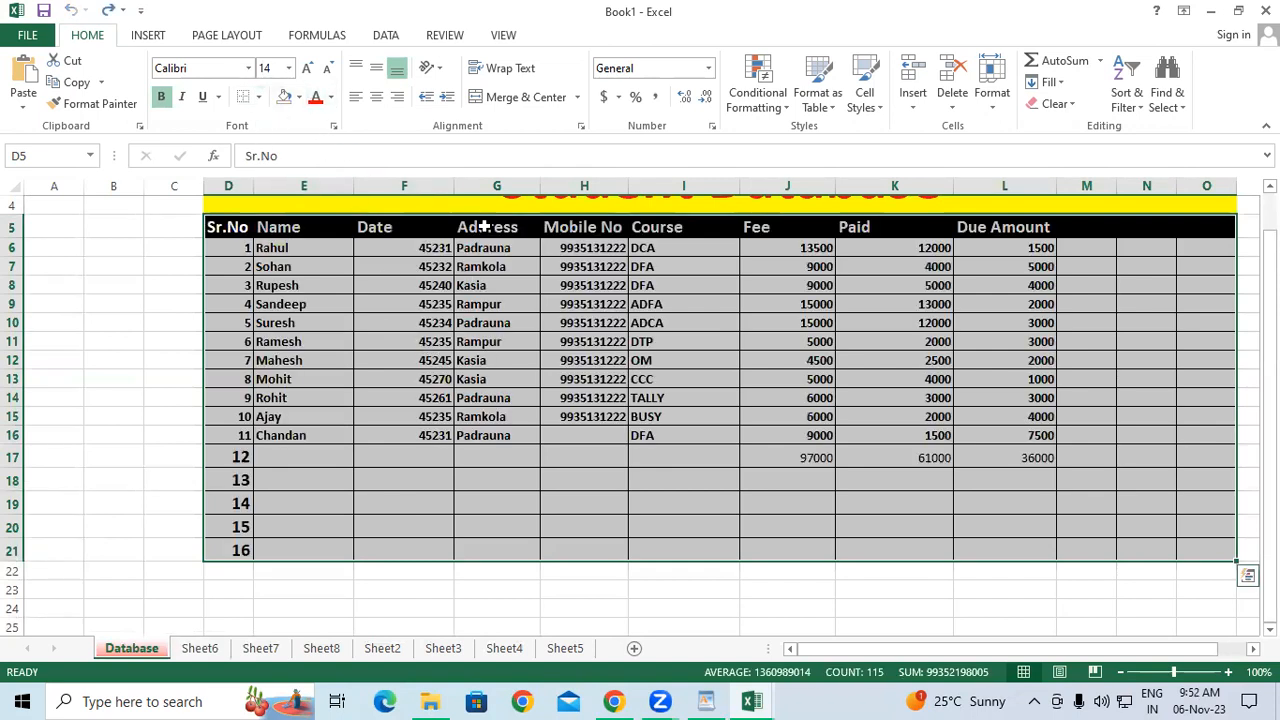
click(1052, 104)
click(1066, 128)
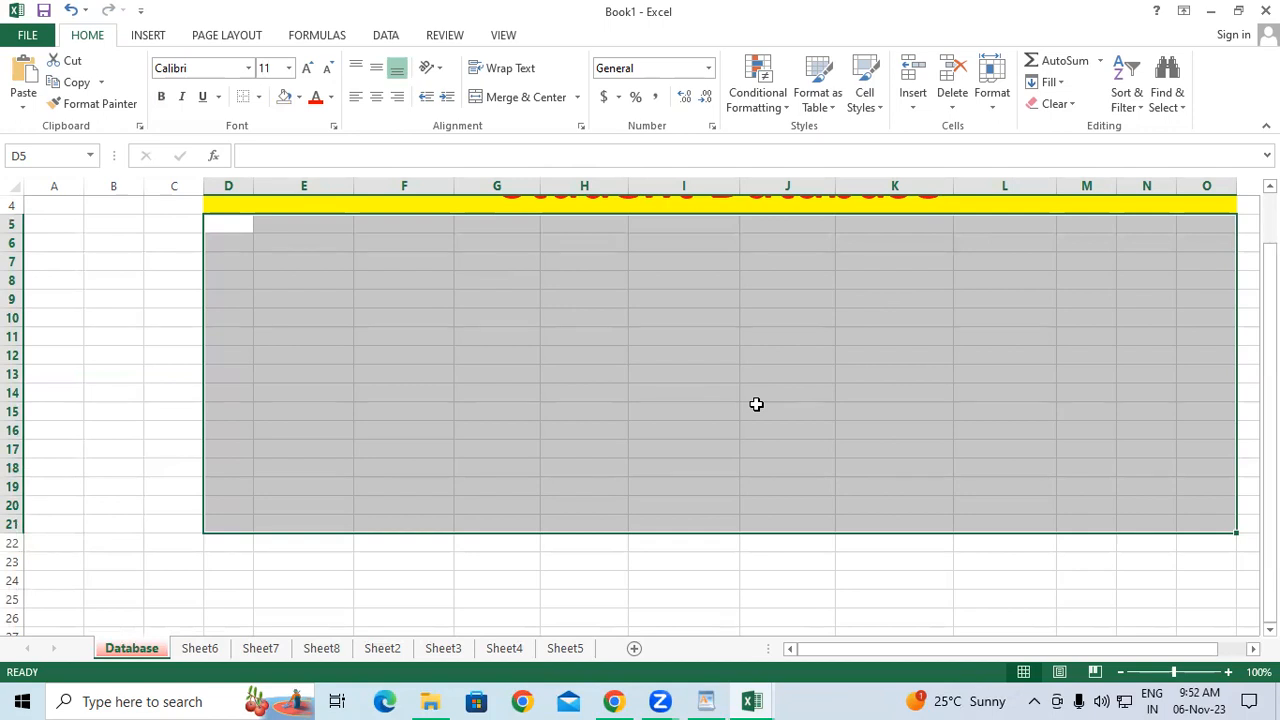
key(ctrl+z)
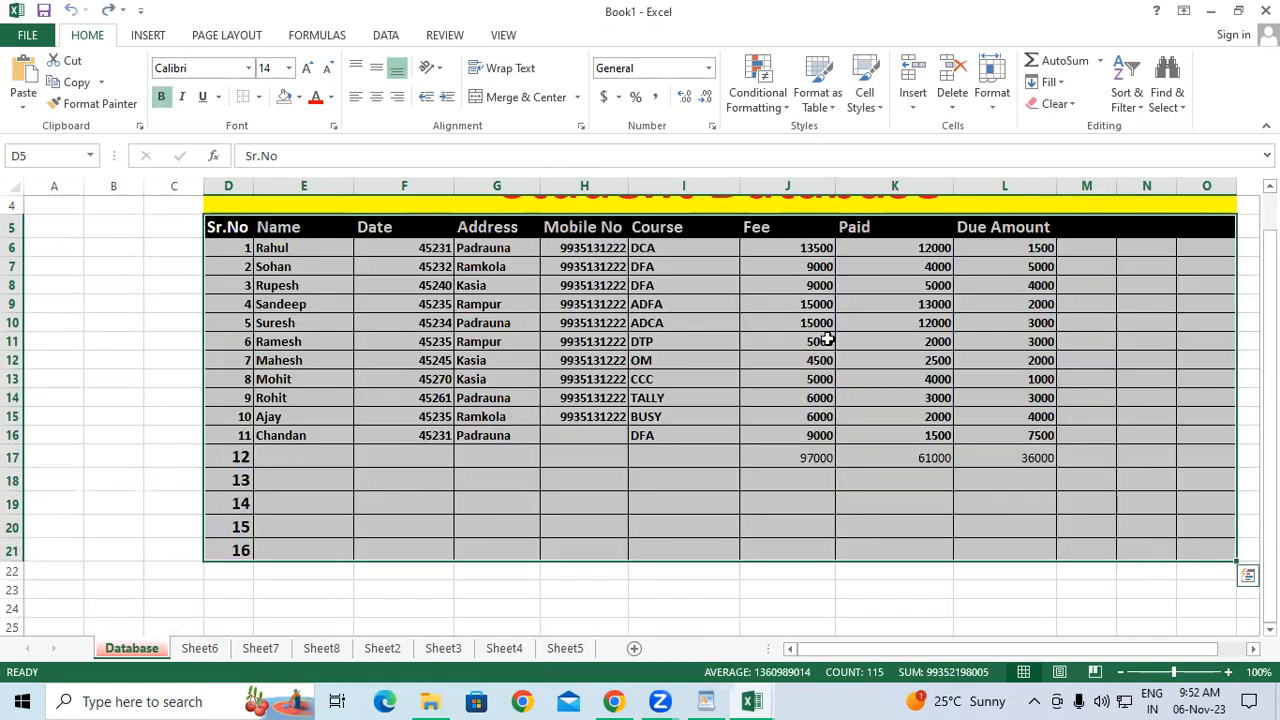
click(1066, 105)
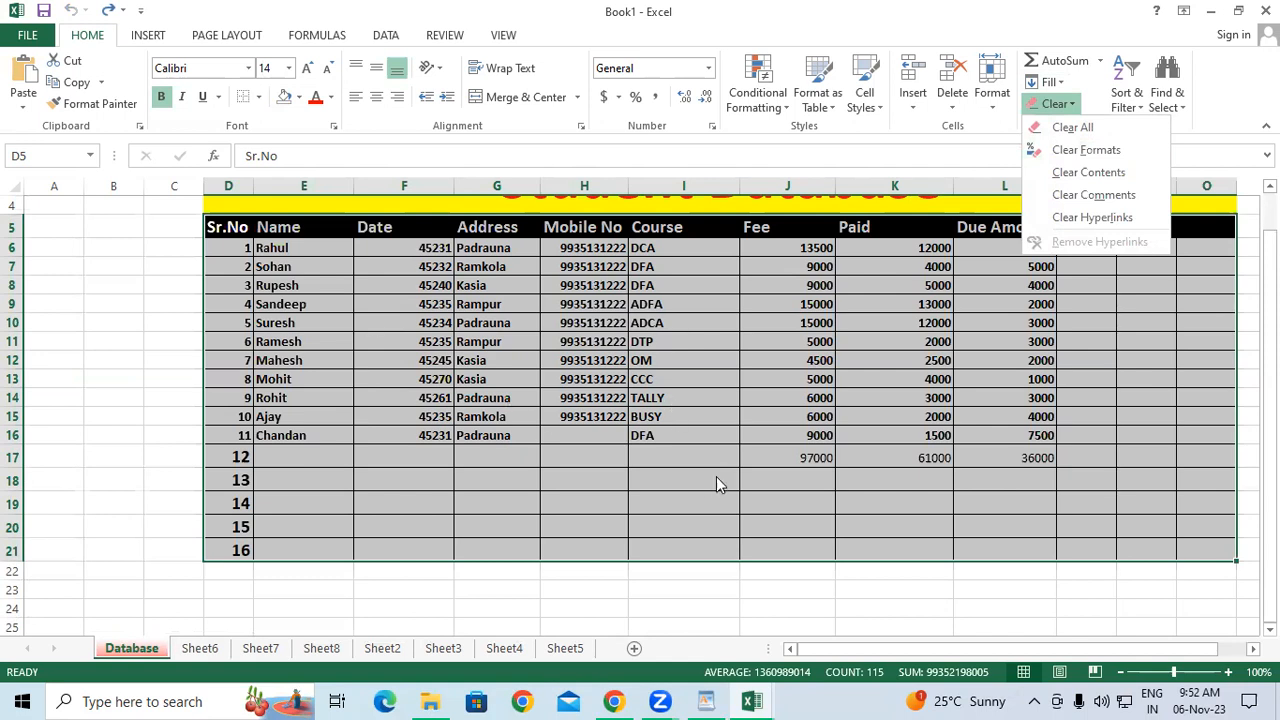
click(1076, 152)
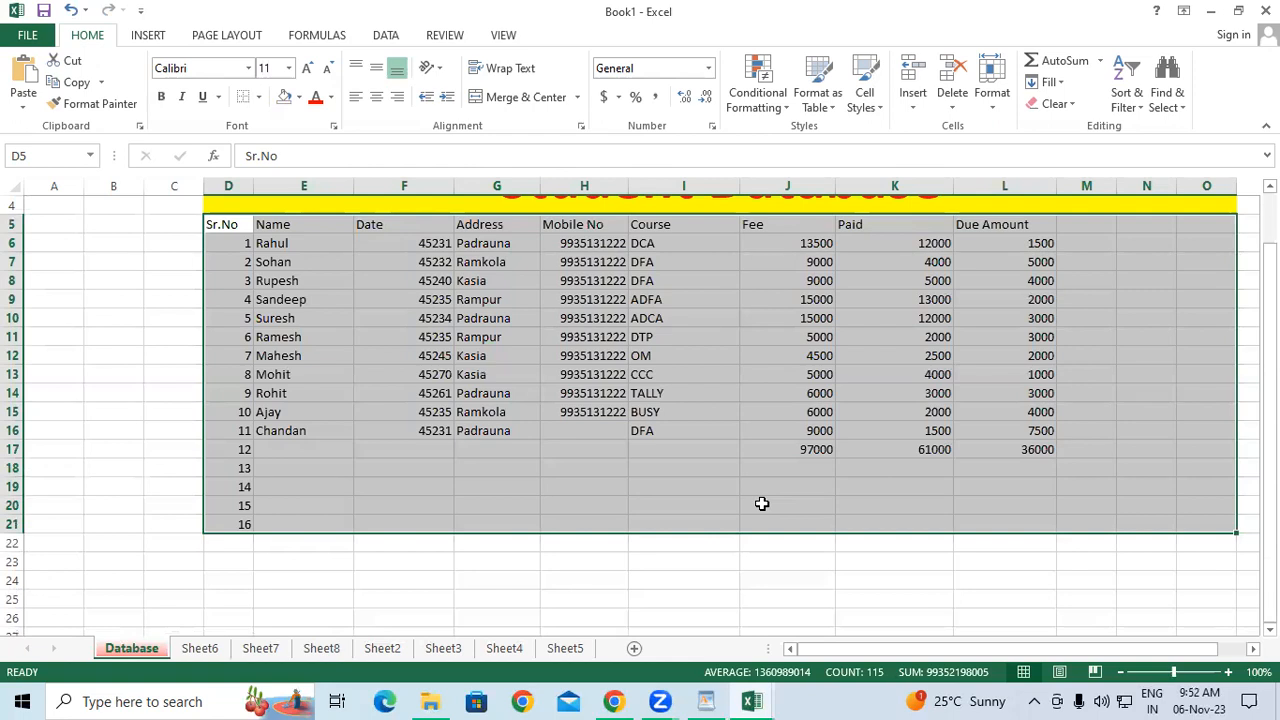
key(ctrl+z)
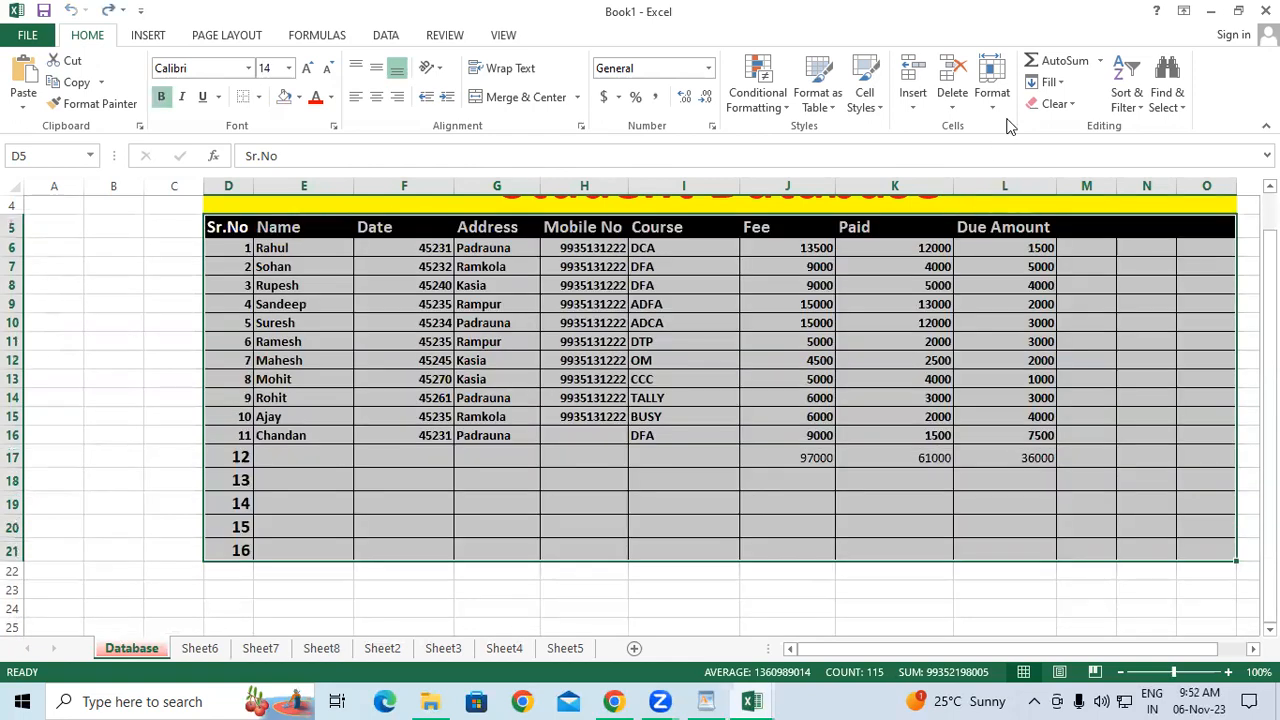
Apply Clear Contents to D5:O21, keeping the table's borders, shading and header row.
click(1048, 83)
click(1048, 83)
click(1055, 104)
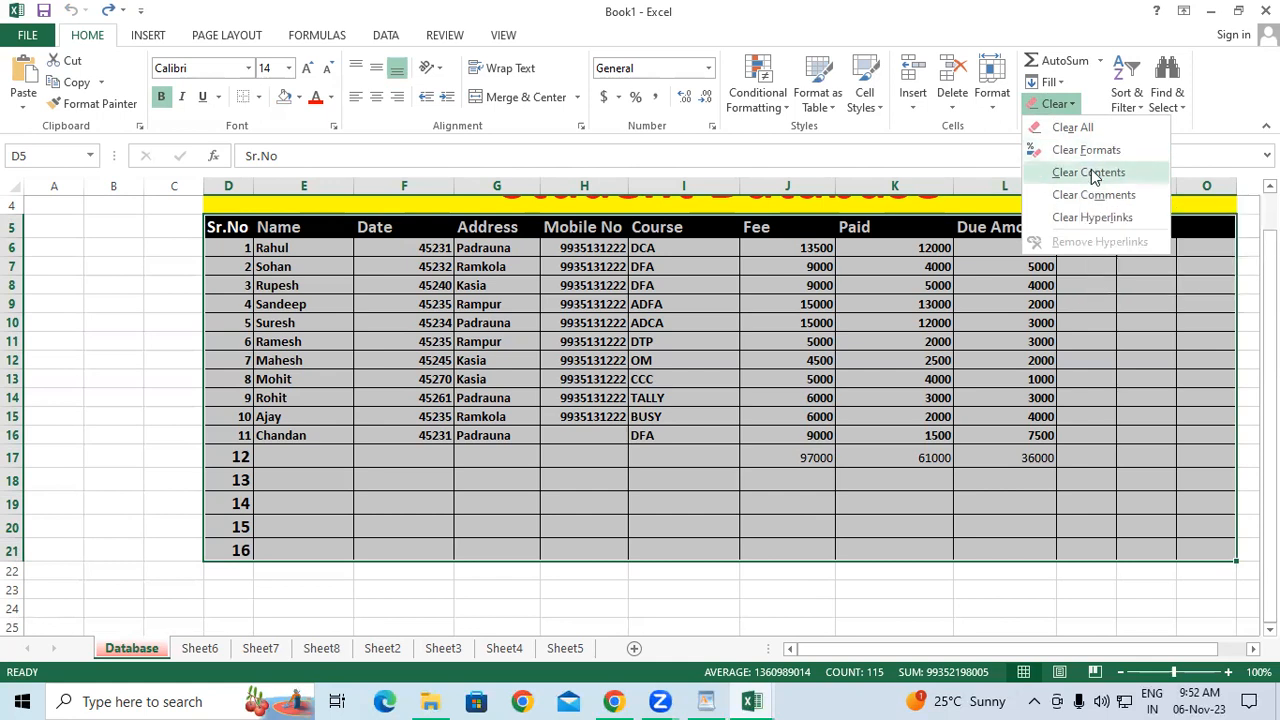
click(1093, 174)
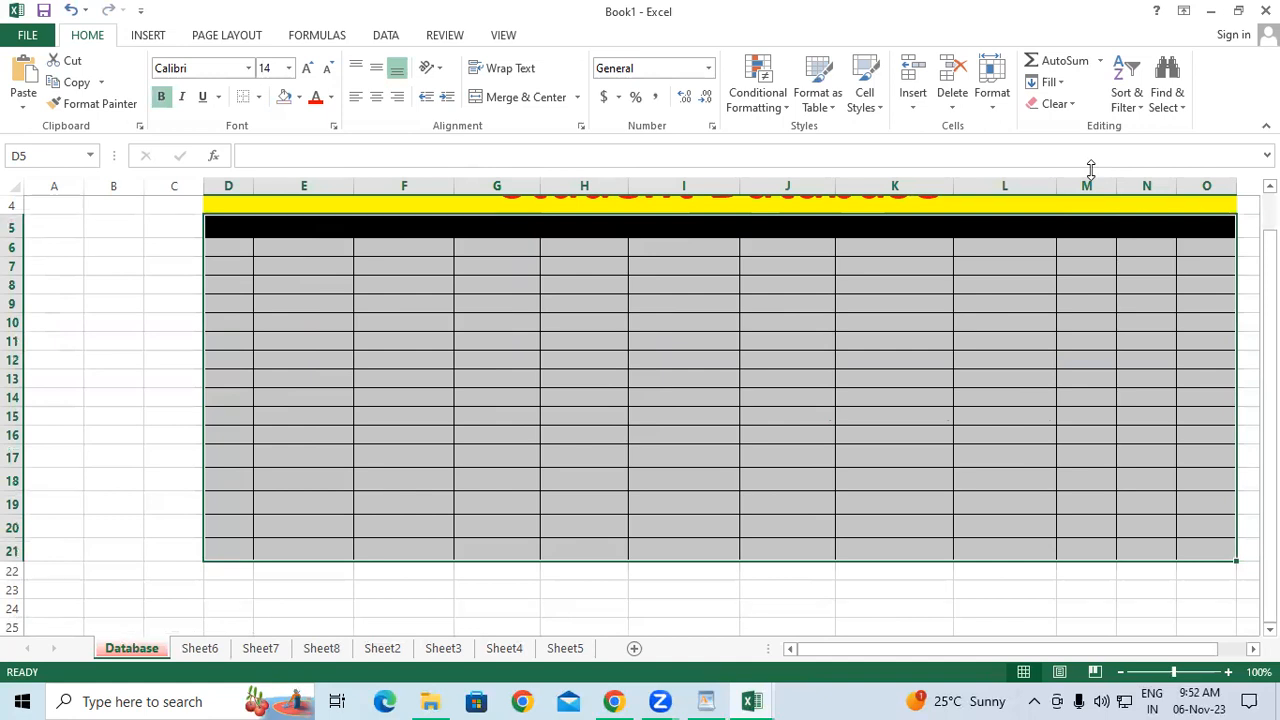
Show the Fill and Clear option lists again.
click(1050, 82)
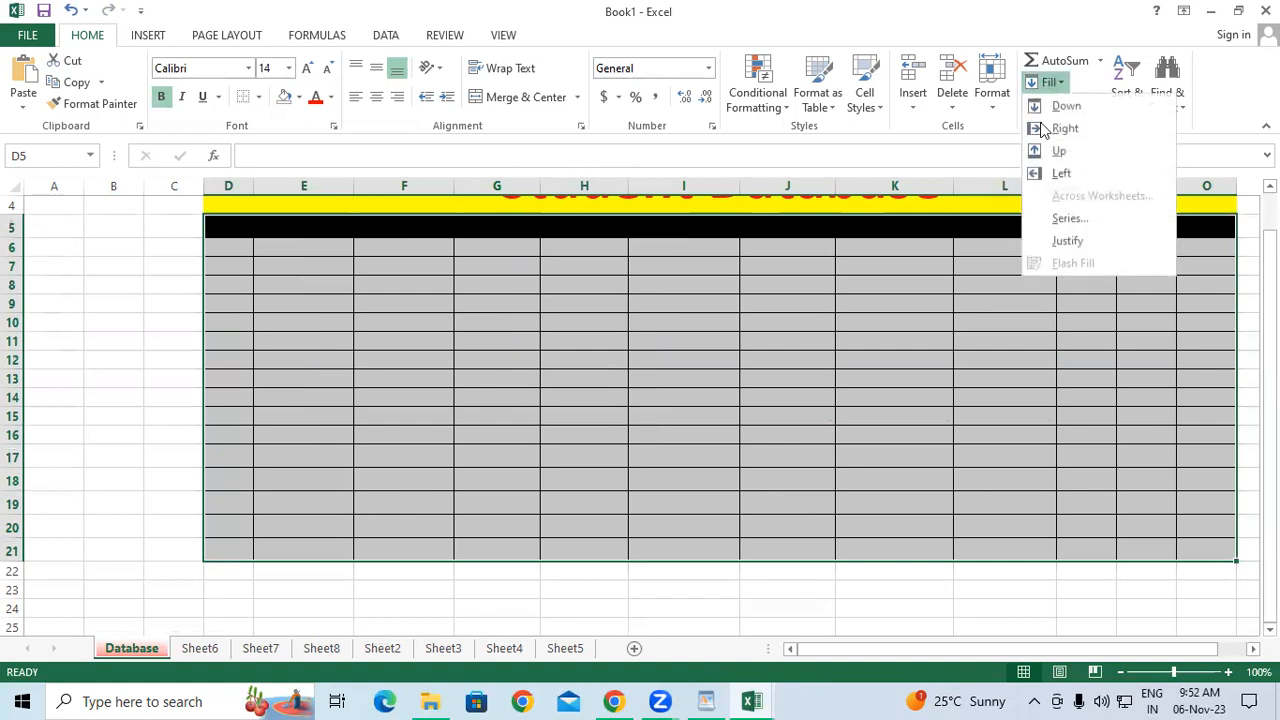
click(997, 131)
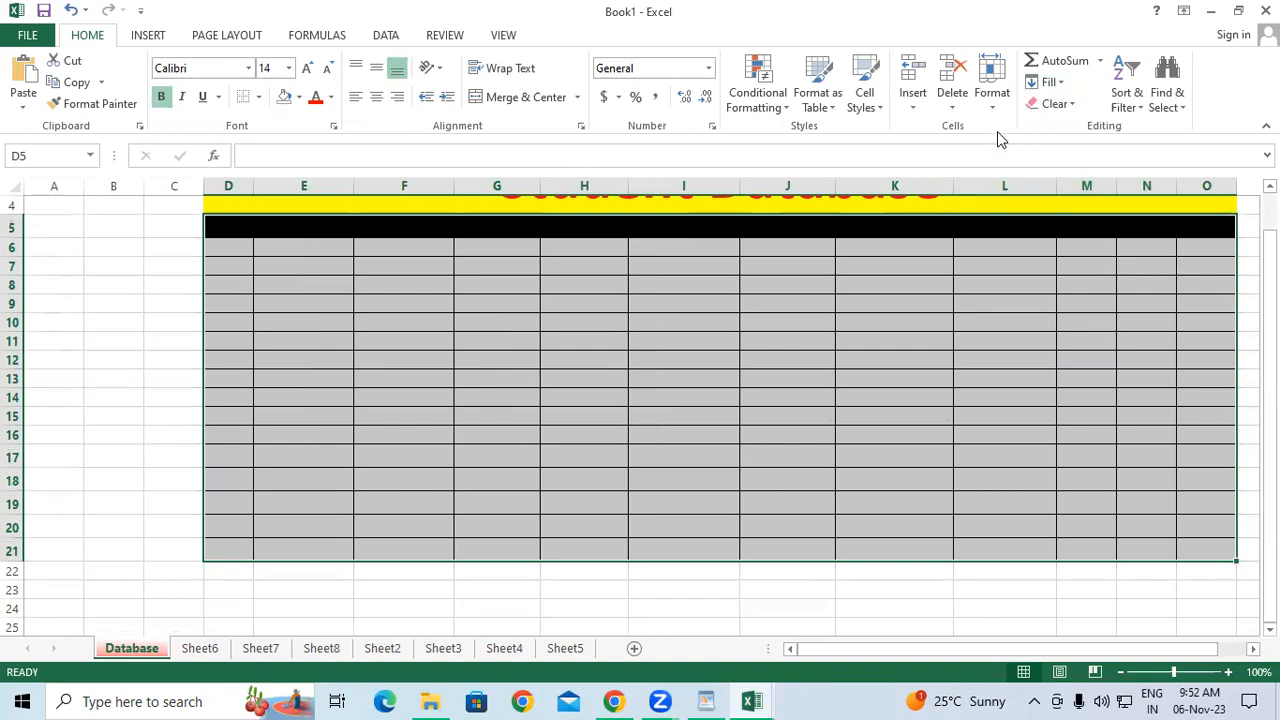
click(1070, 105)
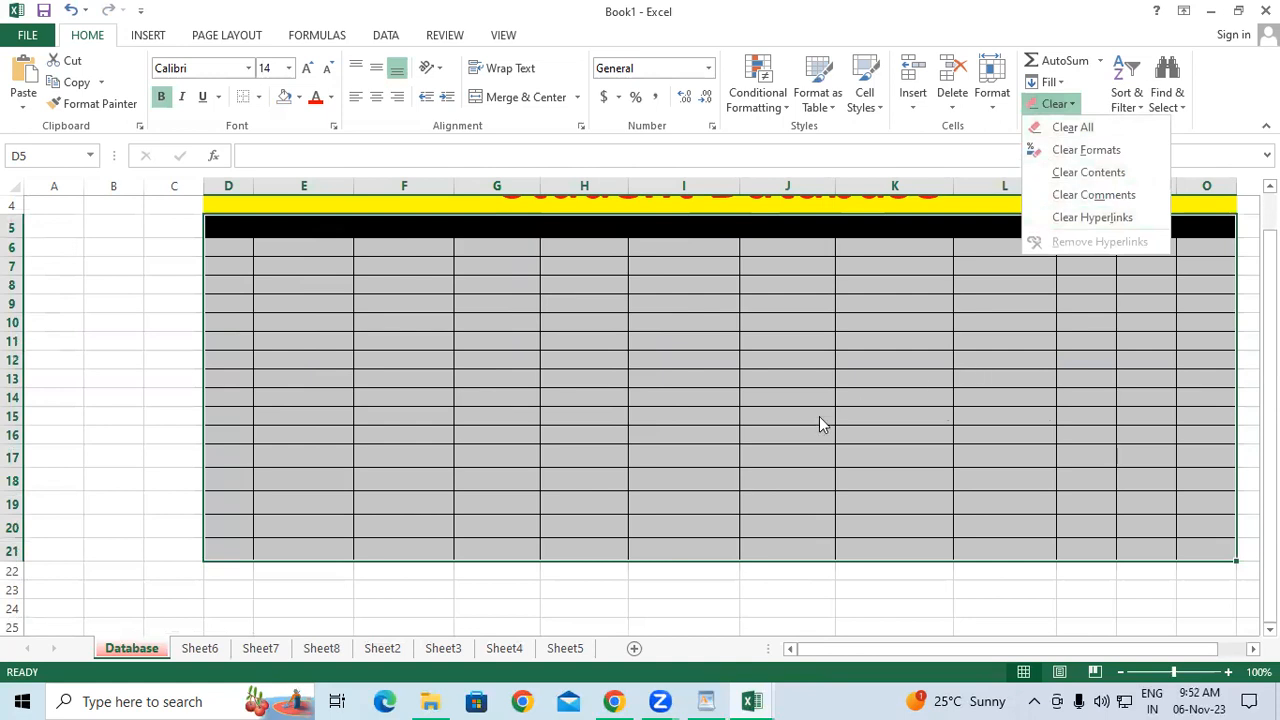